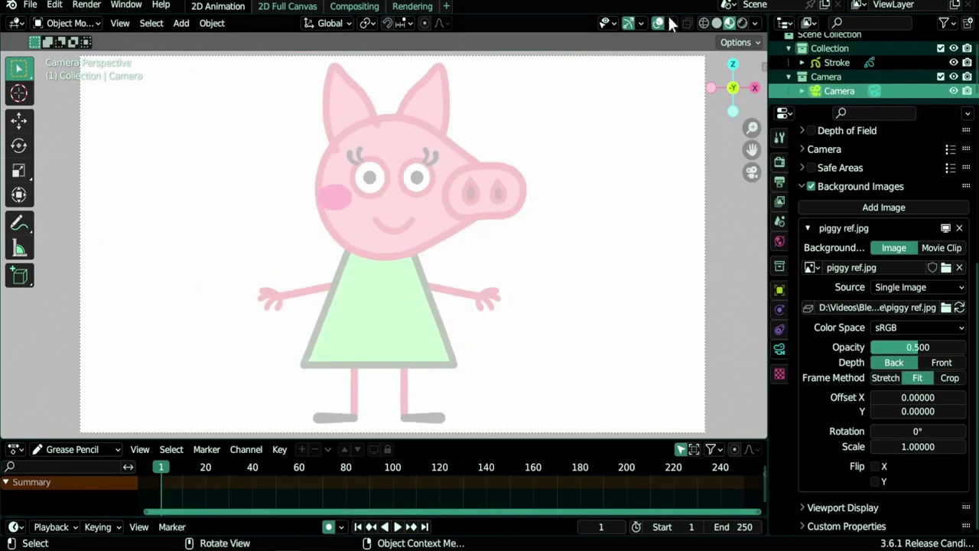
Step: Display the vertical axis line in the viewport and set the camera background image's X offset to 0.02140
{"action": "left_click", "coordinate": [670, 23]}
{"action": "left_click", "coordinate": [752, 82]}
{"action": "left_click_drag", "start_coordinate": [907, 397], "coordinate": [923, 397]}
{"action": "scroll", "coordinate": [402, 304], "scroll_direction": "up", "scroll_amount": 5}
{"action": "middle_click_drag", "start_coordinate": [401, 304], "coordinate": [421, 85], "text": "shift"}
{"action": "left_click_drag", "start_coordinate": [918, 397], "coordinate": [914, 397]}
{"action": "scroll", "coordinate": [389, 375], "scroll_direction": "down", "scroll_amount": 6}
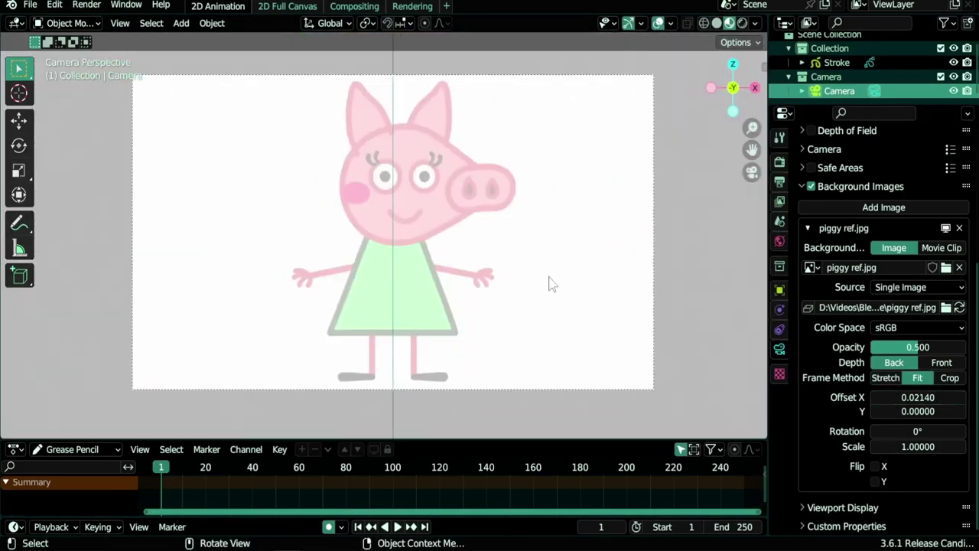
Step: Move the camera along the Z axis in camera view and turn off Scene World in the viewport shading
{"action": "middle_click_drag", "start_coordinate": [548, 277], "coordinate": [437, 262]}
{"action": "key", "text": "KP_0"}
{"action": "key", "text": "g"}
{"action": "key", "text": "z"}
{"action": "left_click", "coordinate": [174, 341]}
{"action": "left_click", "coordinate": [754, 23]}
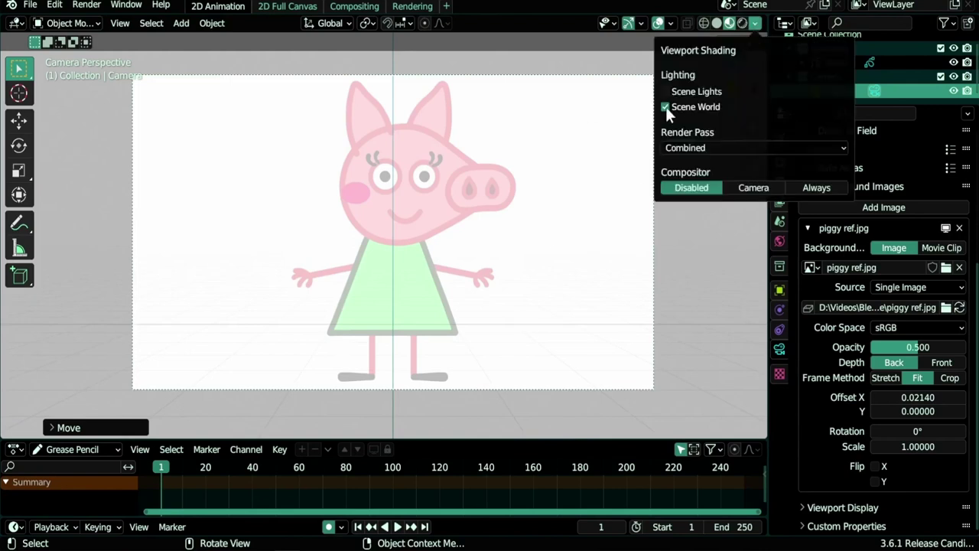
{"action": "left_click", "coordinate": [665, 107]}
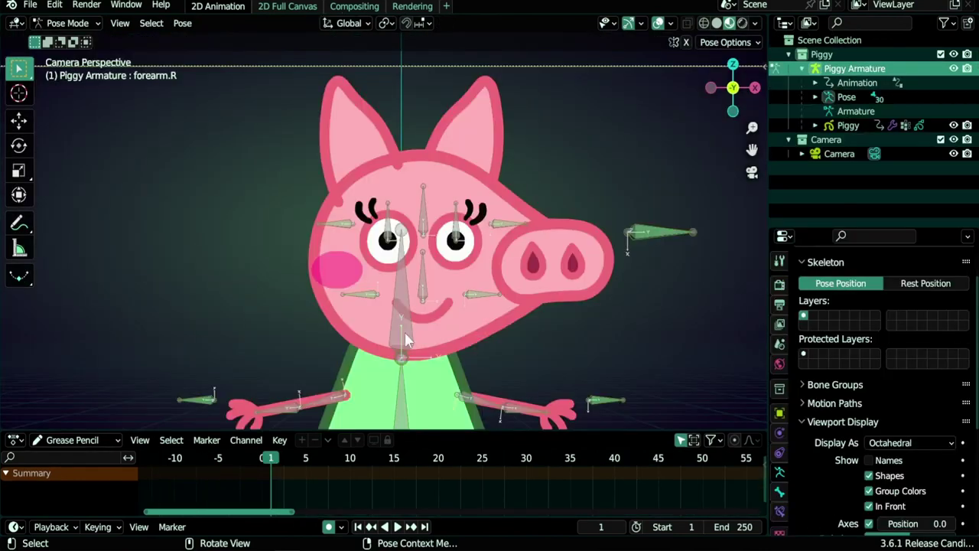
Step: Try moving and rotating the pig's head bone
{"action": "key", "text": "g"}
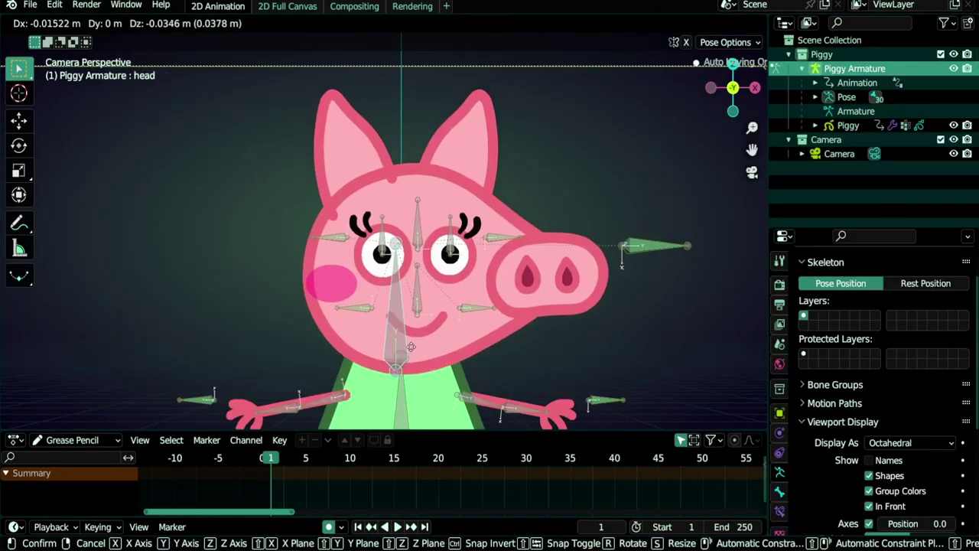
{"action": "left_click", "coordinate": [515, 375]}
{"action": "key", "text": "r"}
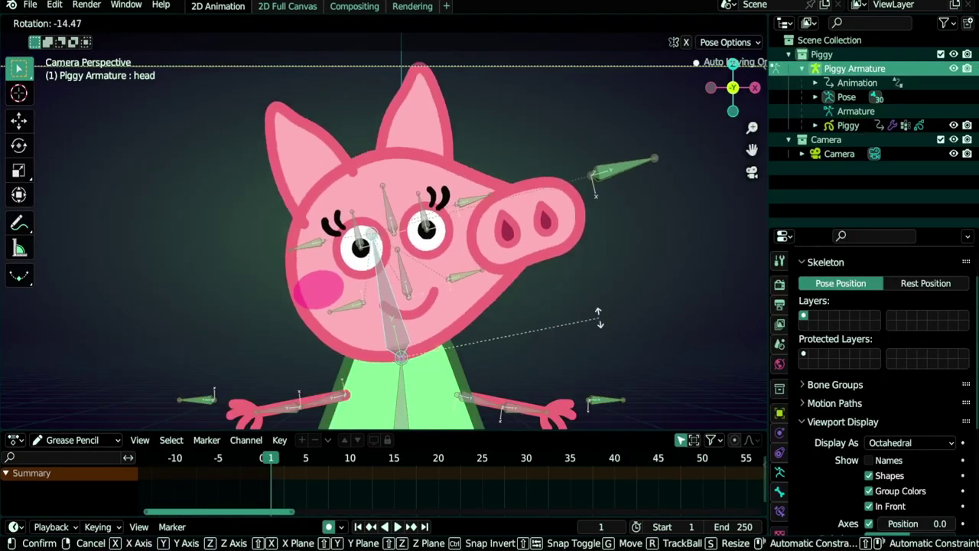
{"action": "right_click", "coordinate": [594, 372]}
Step: Try moving the control bones beside the left and right eyes
{"action": "left_click", "coordinate": [505, 224]}
{"action": "key", "text": "g"}
{"action": "right_click", "coordinate": [509, 264]}
{"action": "left_click", "coordinate": [345, 224]}
{"action": "key", "text": "g"}
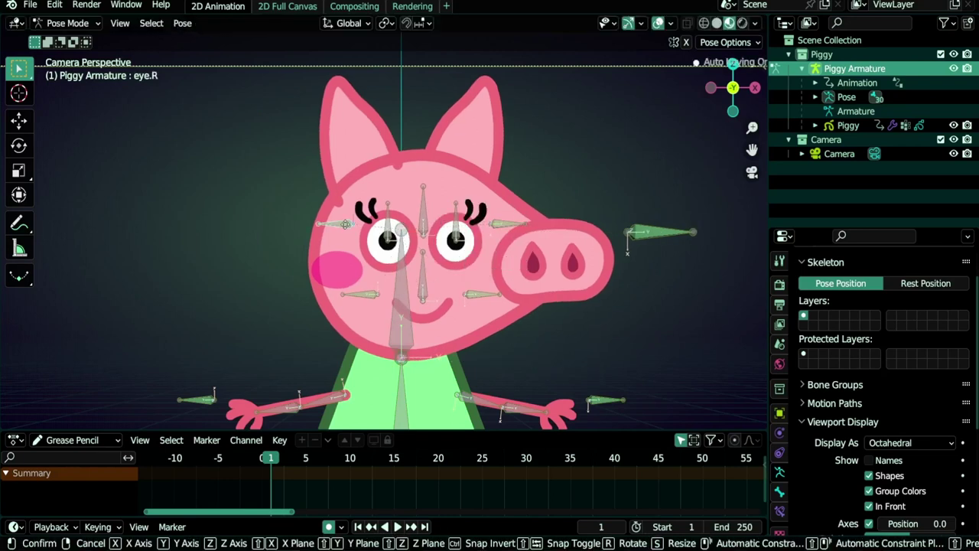
{"action": "right_click", "coordinate": [344, 256]}
Step: Try moving the two individual iris bones and the shared bone between the eyes
{"action": "left_click", "coordinate": [456, 226]}
{"action": "key", "text": "g"}
{"action": "right_click", "coordinate": [449, 228]}
{"action": "left_click", "coordinate": [387, 230]}
{"action": "key", "text": "g"}
{"action": "right_click", "coordinate": [404, 234]}
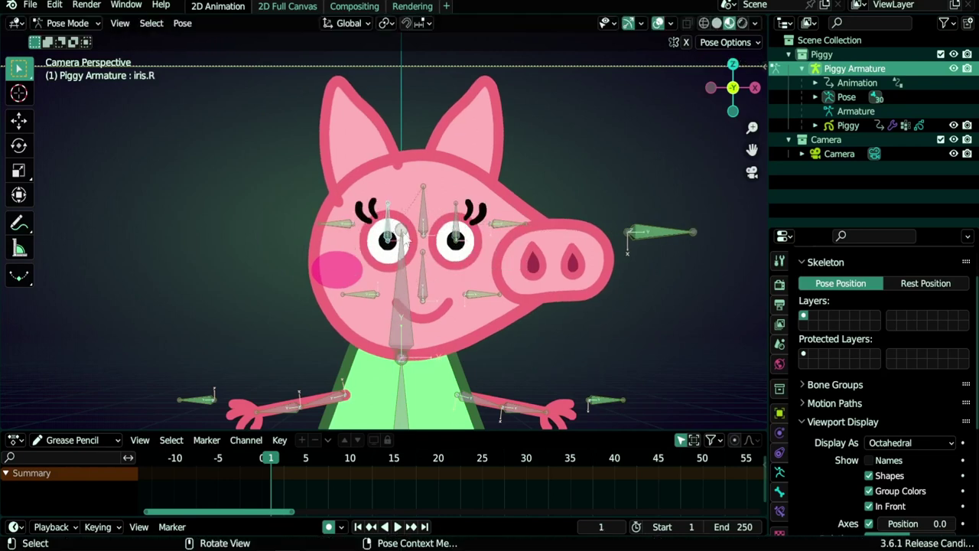
{"action": "left_click", "coordinate": [422, 230]}
{"action": "key", "text": "g"}
{"action": "right_click", "coordinate": [428, 235]}
Step: Pose the mouth into a wide smile with the mouth.size bone and the bone beside the mouth, and try moving the nose bone
{"action": "scroll", "coordinate": [563, 315], "scroll_direction": "up", "scroll_amount": 2}
{"action": "middle_click_drag", "start_coordinate": [740, 260], "coordinate": [618, 223], "text": "shift"}
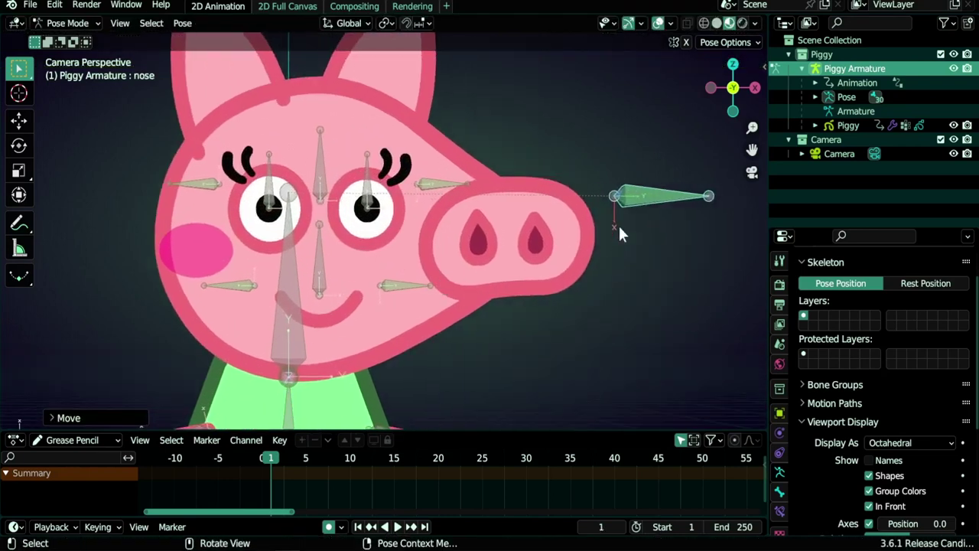
{"action": "left_click", "coordinate": [389, 290]}
{"action": "key", "text": "g"}
{"action": "left_click", "coordinate": [393, 314]}
{"action": "left_click", "coordinate": [229, 283]}
{"action": "key", "text": "g"}
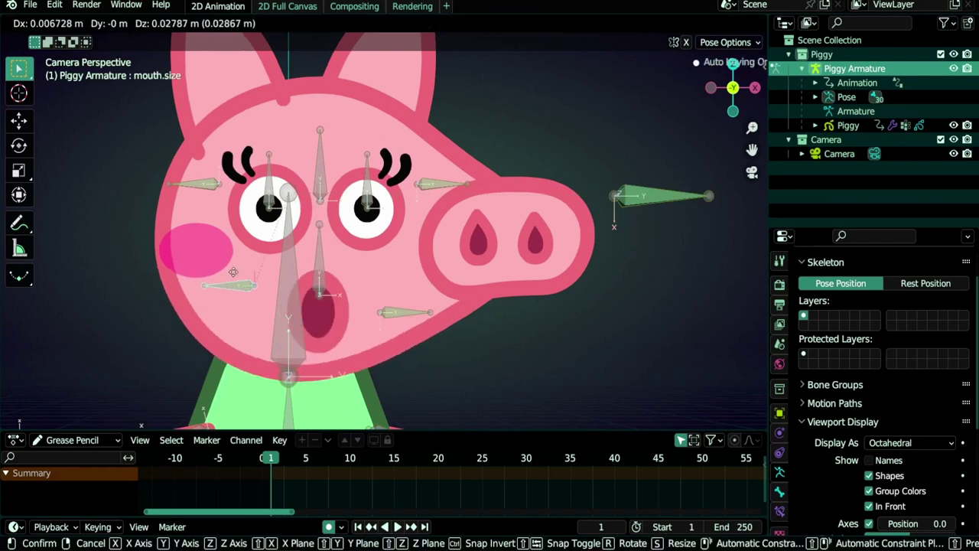
{"action": "left_click", "coordinate": [230, 326]}
{"action": "left_click", "coordinate": [401, 312]}
{"action": "key", "text": "g"}
{"action": "left_click", "coordinate": [401, 286]}
{"action": "left_click", "coordinate": [635, 202]}
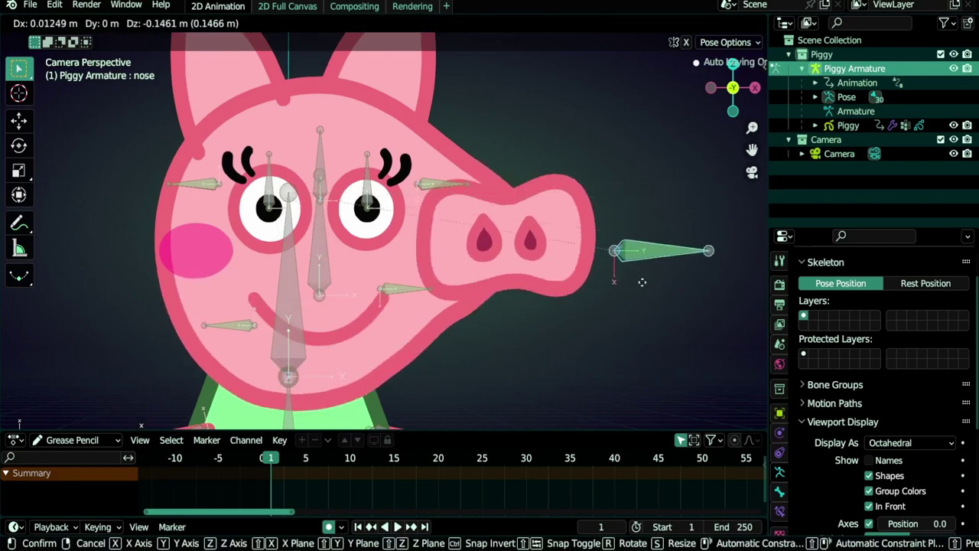
{"action": "right_click", "coordinate": [643, 282]}
Step: Rotate the left upper arm bone downward and the forearm.L bone upward to raise the hand
{"action": "middle_click_drag", "start_coordinate": [438, 421], "coordinate": [430, 248], "text": "shift"}
{"action": "key", "text": "r"}
{"action": "left_click", "coordinate": [401, 286]}
{"action": "left_click", "coordinate": [433, 307]}
{"action": "key", "text": "r"}
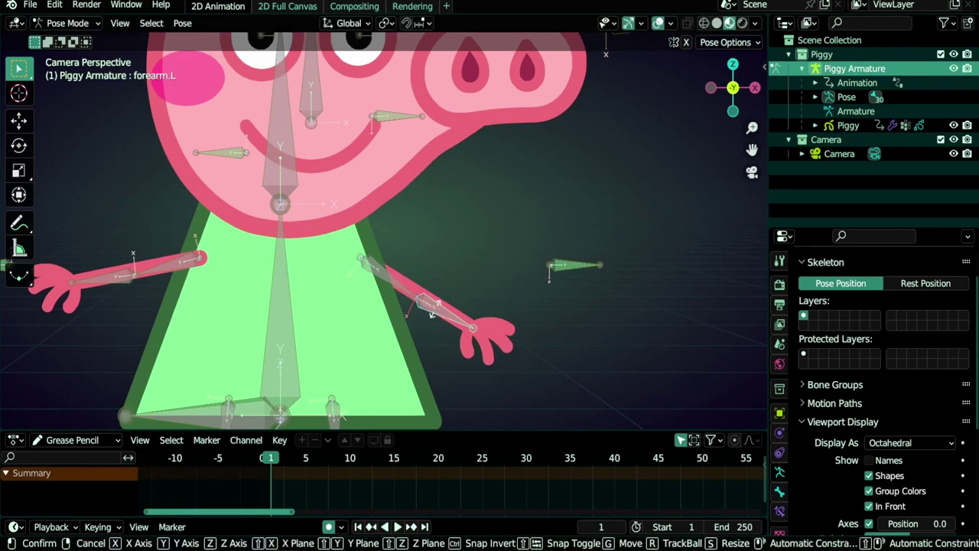
{"action": "left_click", "coordinate": [449, 252]}
Step: Try moving the control bone beside the pig's left arm
{"action": "left_click", "coordinate": [565, 268]}
{"action": "key", "text": "g"}
{"action": "right_click", "coordinate": [570, 275]}
Step: Try moving the body bone and the body.root bone
{"action": "middle_click_drag", "start_coordinate": [282, 381], "coordinate": [425, 222], "text": "shift"}
{"action": "left_click", "coordinate": [425, 222]}
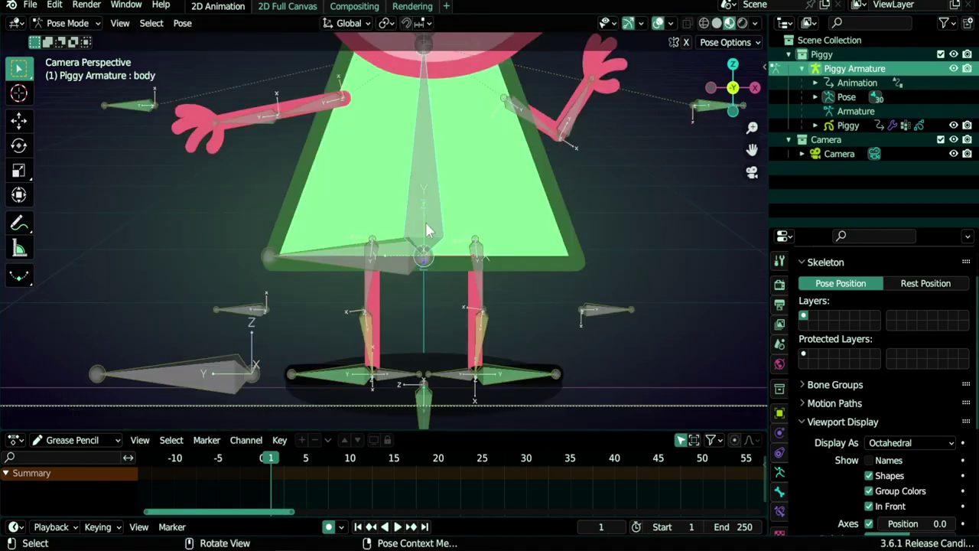
{"action": "key", "text": "g"}
{"action": "right_click", "coordinate": [420, 220]}
{"action": "left_click", "coordinate": [355, 251]}
{"action": "key", "text": "g"}
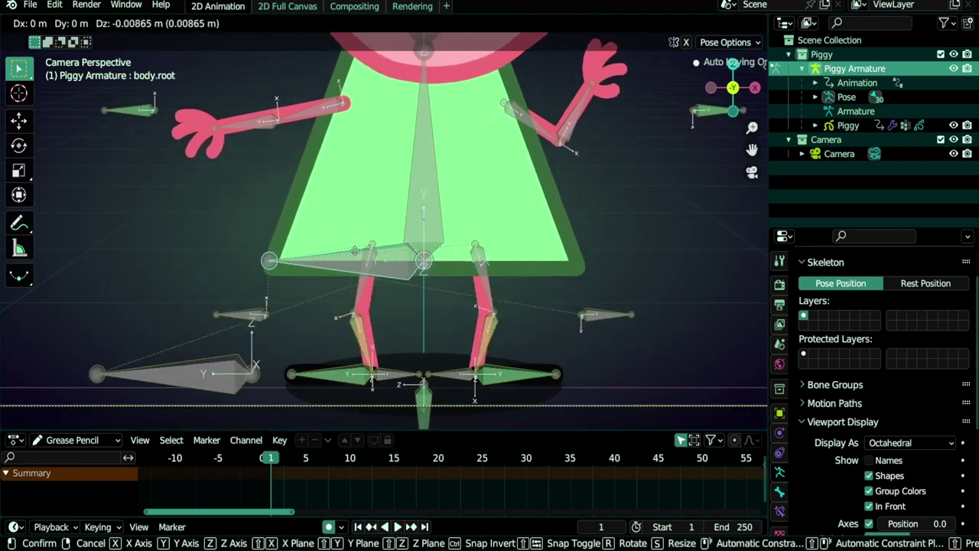
{"action": "right_click", "coordinate": [359, 218]}
Step: Try lifting and rotating the ik.L foot bone, undo the change, and start moving the body.root bone
{"action": "left_click", "coordinate": [453, 374]}
{"action": "key", "text": "g"}
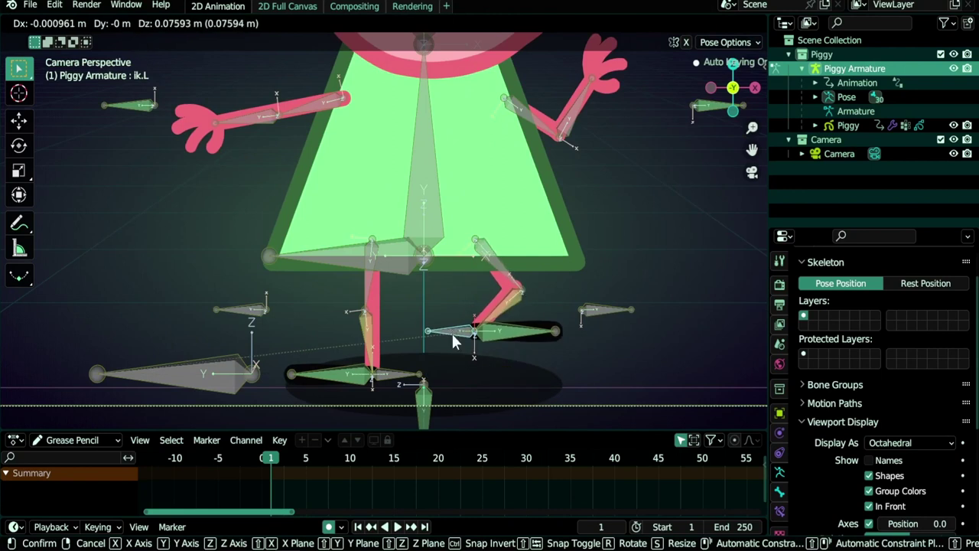
{"action": "left_click", "coordinate": [452, 341]}
{"action": "key", "text": "r"}
{"action": "right_click", "coordinate": [446, 341]}
{"action": "key", "text": "ctrl+z"}
{"action": "left_click", "coordinate": [346, 265]}
{"action": "key", "text": "g"}
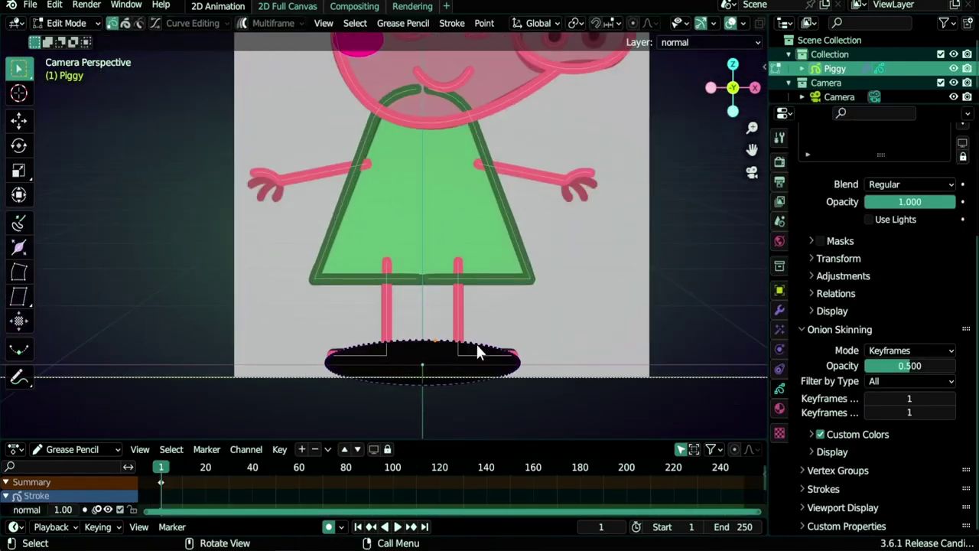
Step: Apply a stroke operation to the selected shadow ellipse under the feet and open its adjustment settings
{"action": "left_click", "coordinate": [452, 23]}
{"action": "left_click", "coordinate": [489, 326]}
{"action": "left_click", "coordinate": [52, 427]}
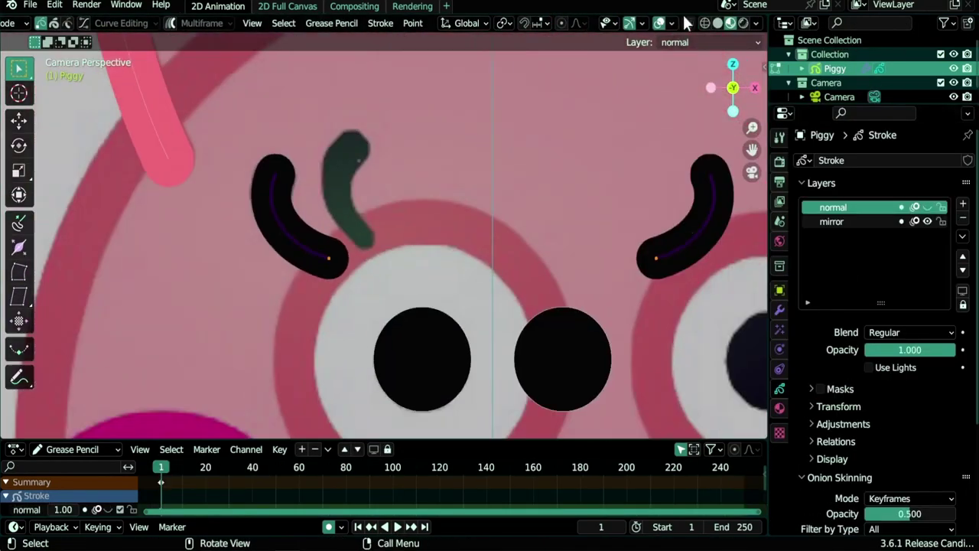
Step: Adjust the outer eyelash's thickness near its lower end, duplicate the eyelash, and place, rotate and scale the copy
{"action": "scroll", "coordinate": [412, 262], "scroll_direction": "down", "scroll_amount": 5}
{"action": "scroll", "coordinate": [371, 268], "scroll_direction": "down", "scroll_amount": 6}
{"action": "key", "text": "alt+s"}
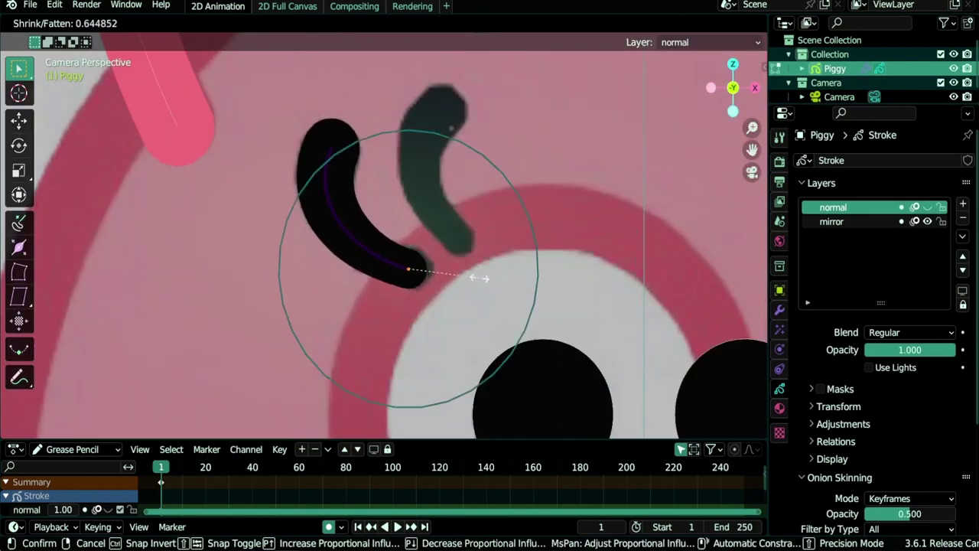
{"action": "key", "text": "Return"}
{"action": "key", "text": "shift+d"}
{"action": "left_click", "coordinate": [509, 215]}
{"action": "key", "text": "r"}
{"action": "left_click", "coordinate": [536, 279]}
{"action": "key", "text": "s"}
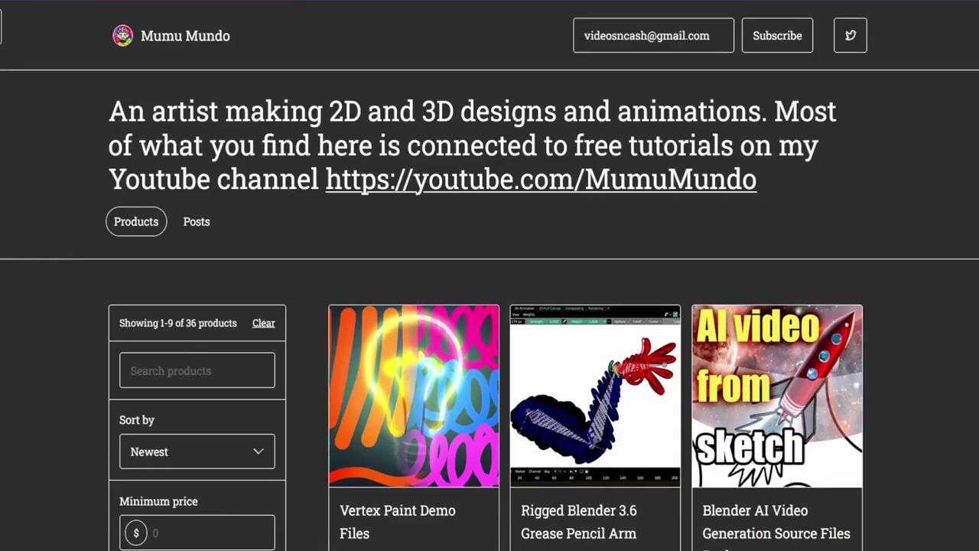
Step: Switch to the Mumu Mundo web shop and look through its product listings
{"action": "scroll", "coordinate": [489, 306], "scroll_direction": "down", "scroll_amount": 5}
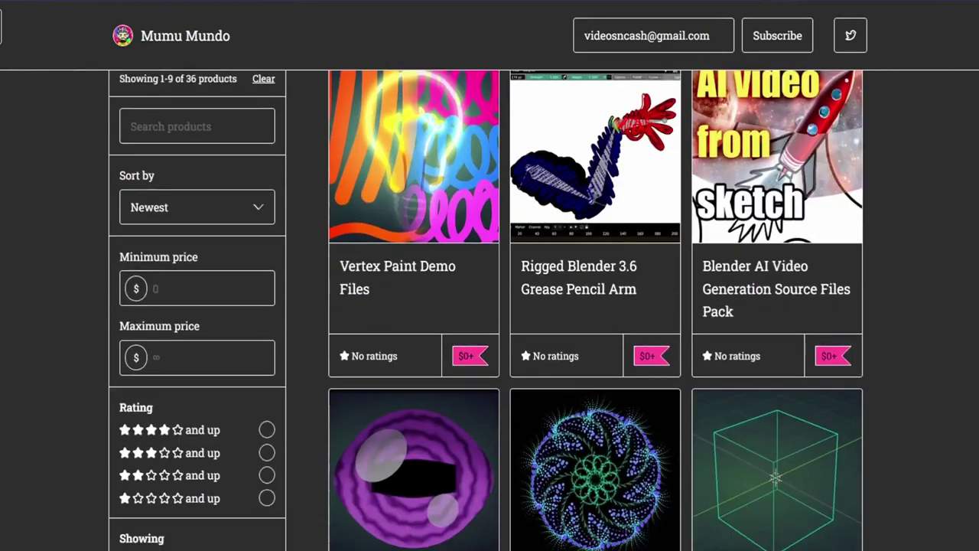
{"action": "scroll", "coordinate": [490, 306], "scroll_direction": "down", "scroll_amount": 5}
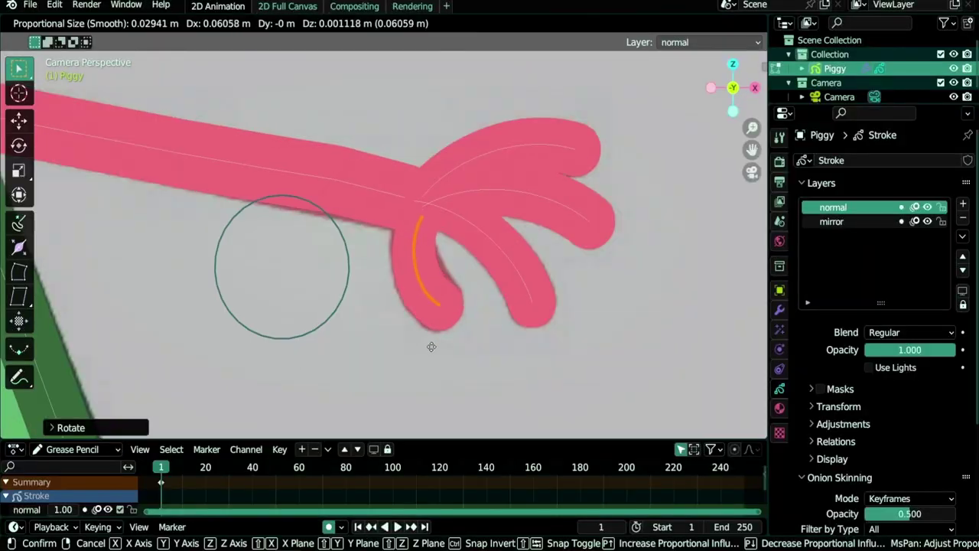
Step: Try moving and rotating the selected finger stroke away from the hand, and undo the last change
{"action": "left_click", "coordinate": [306, 368]}
{"action": "key", "text": "r"}
{"action": "left_click", "coordinate": [420, 372]}
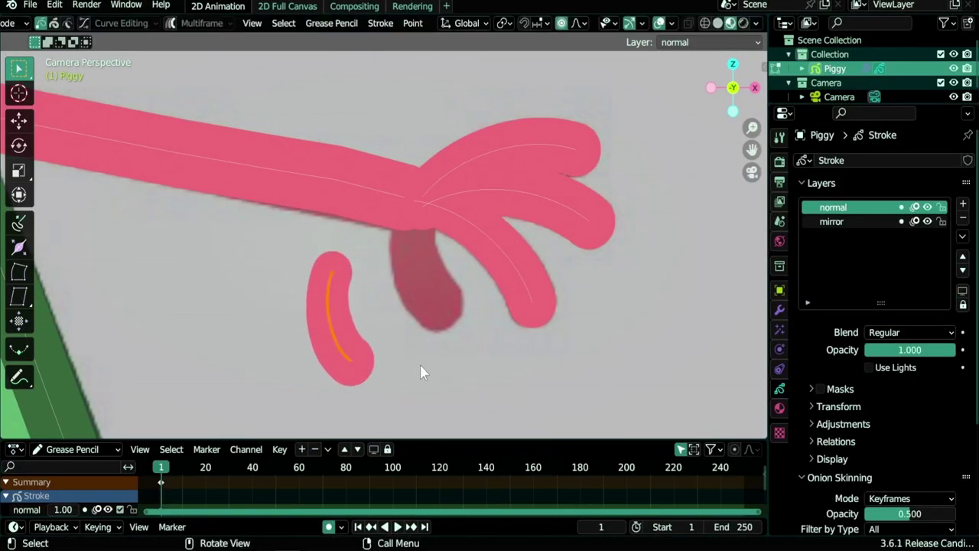
{"action": "key", "text": "ctrl+z"}
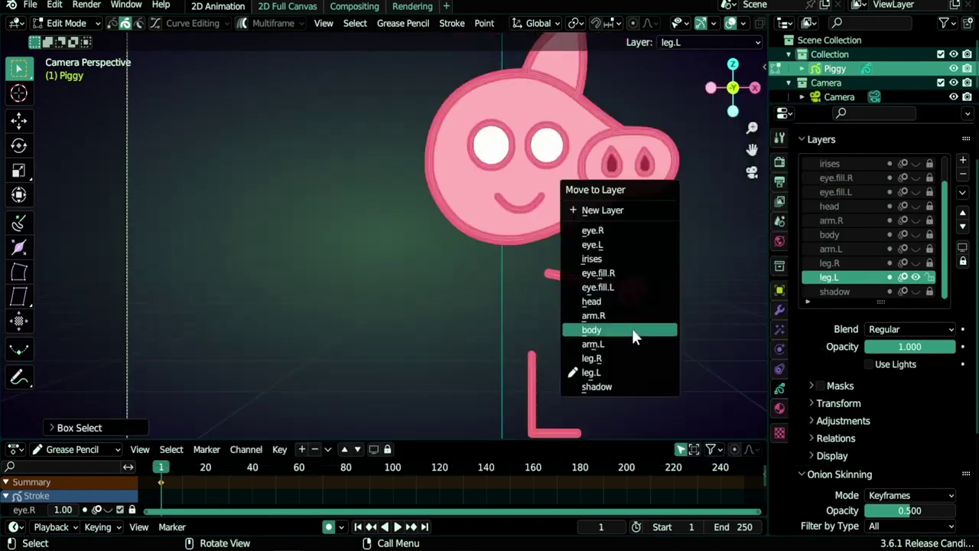
Step: Move the selected strokes from the leg.L layer to the body layer
{"action": "left_click", "coordinate": [635, 334]}
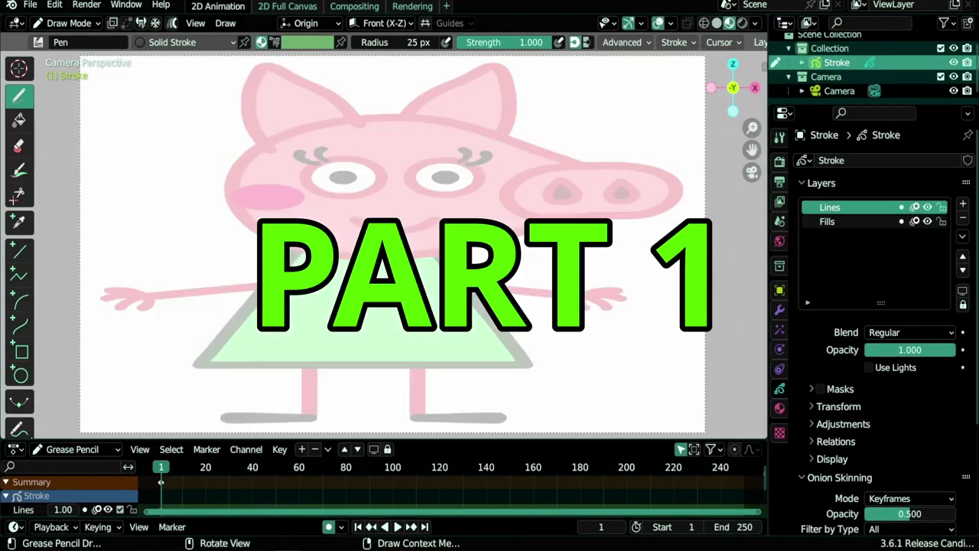
Step: With the camera selected, show the vertical axis guide and centre piggy ref.jpg on it with an X offset of 0.02140
{"action": "left_click", "coordinate": [865, 92]}
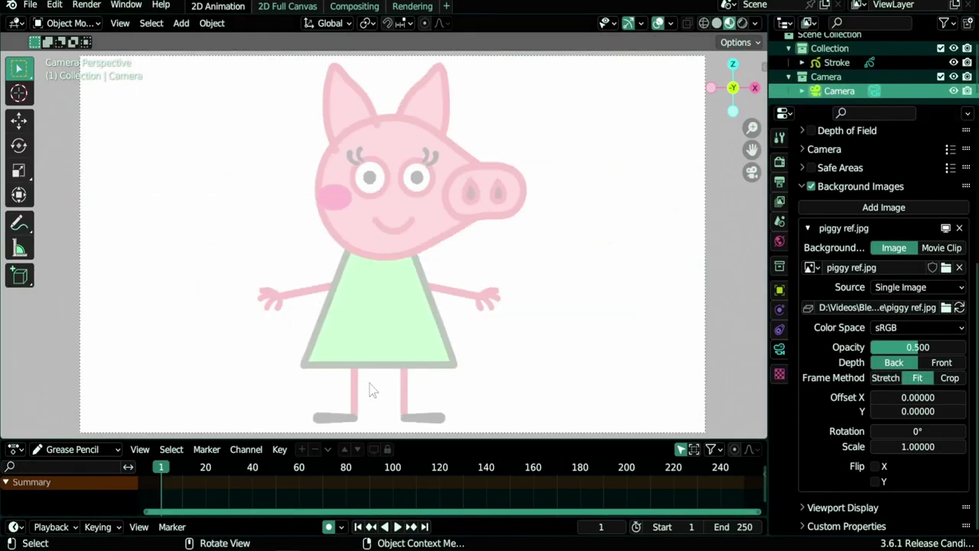
{"action": "left_click", "coordinate": [670, 23]}
{"action": "left_click", "coordinate": [758, 90]}
{"action": "left_click_drag", "start_coordinate": [918, 398], "coordinate": [935, 397]}
{"action": "scroll", "coordinate": [380, 404], "scroll_direction": "up", "scroll_amount": 5}
{"action": "middle_click_drag", "start_coordinate": [381, 405], "coordinate": [377, 82], "text": "shift"}
{"action": "left_click_drag", "start_coordinate": [918, 397], "coordinate": [915, 397]}
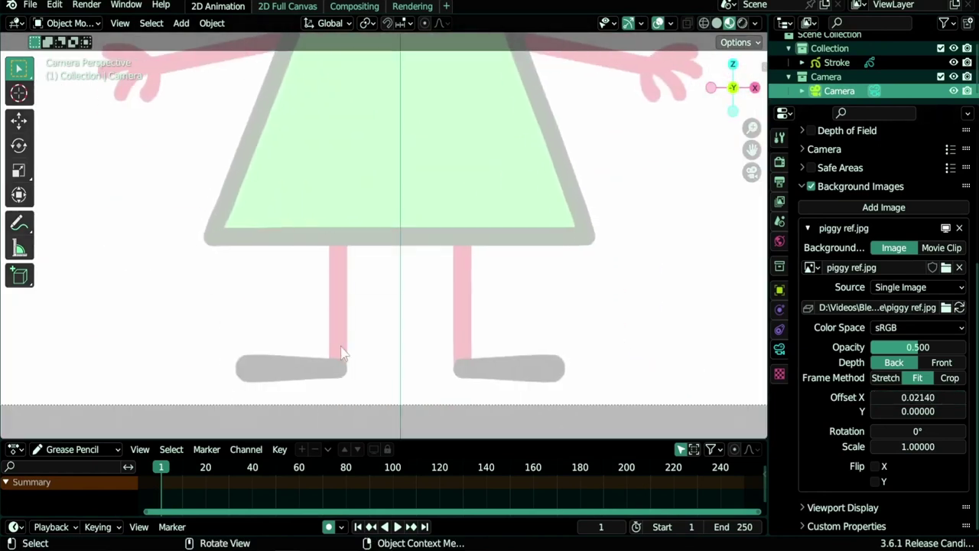
Step: Shift the camera vertically along Z relative to the floor grid and disable the Scene World lighting option
{"action": "scroll", "coordinate": [341, 347], "scroll_direction": "down", "scroll_amount": 6}
{"action": "middle_click_drag", "start_coordinate": [548, 276], "coordinate": [451, 285]}
{"action": "key", "text": "KP_0"}
{"action": "key", "text": "g"}
{"action": "key", "text": "z"}
{"action": "left_click", "coordinate": [172, 339]}
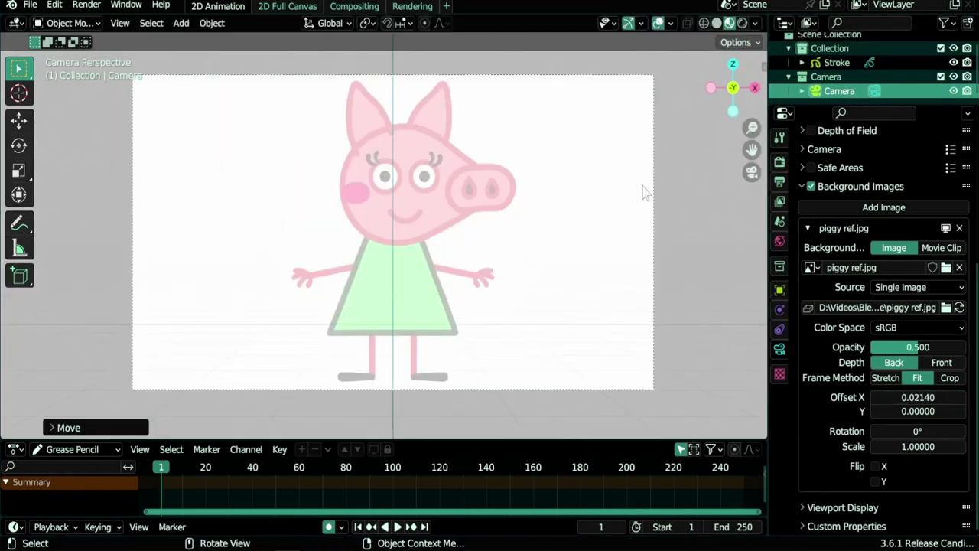
{"action": "left_click", "coordinate": [754, 23]}
{"action": "left_click", "coordinate": [673, 93]}
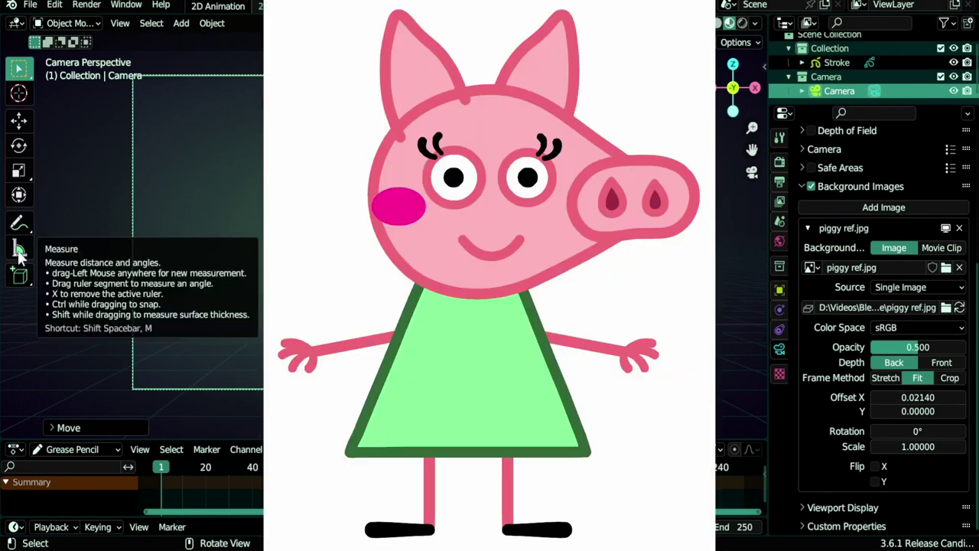
Step: Activate the Measure tool and reposition the camera along the Y and Z axes so the feet align near the floor line
{"action": "left_click", "coordinate": [19, 250]}
{"action": "scroll", "coordinate": [393, 232], "scroll_direction": "up", "scroll_amount": 1}
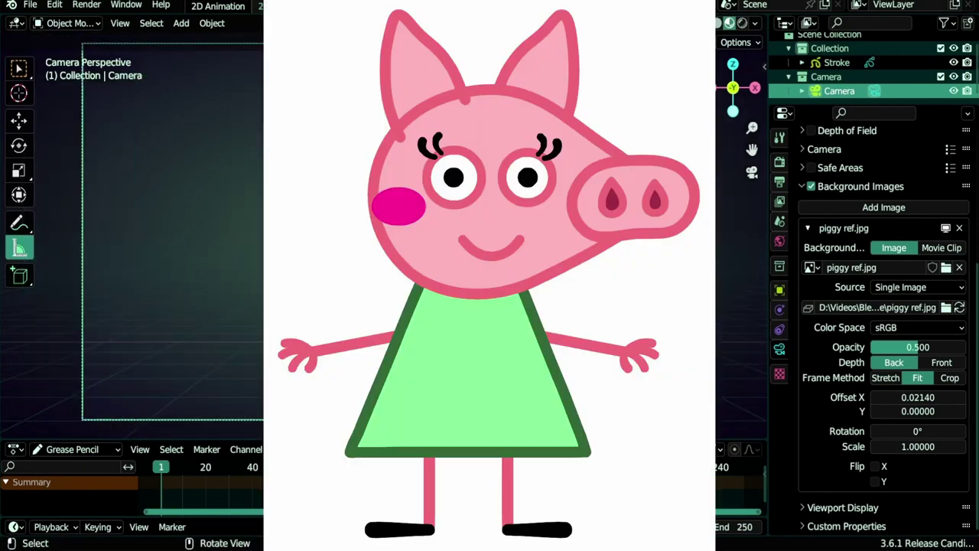
{"action": "key", "text": "g"}
{"action": "key", "text": "y"}
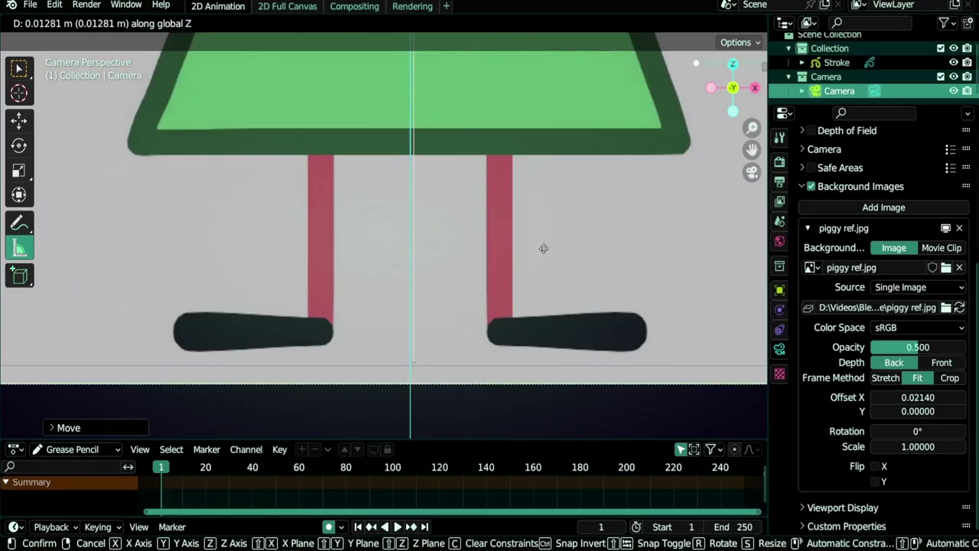
{"action": "left_click", "coordinate": [66, 367]}
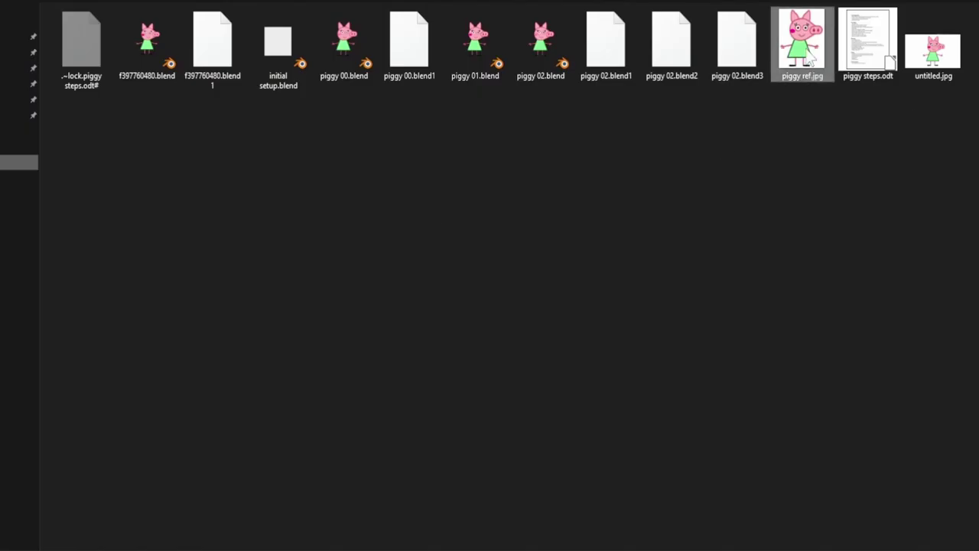
Step: Bring piggy ref.jpg from the project folder into the camera view as a background image
{"action": "left_click_drag", "start_coordinate": [523, 293], "coordinate": [207, 550]}
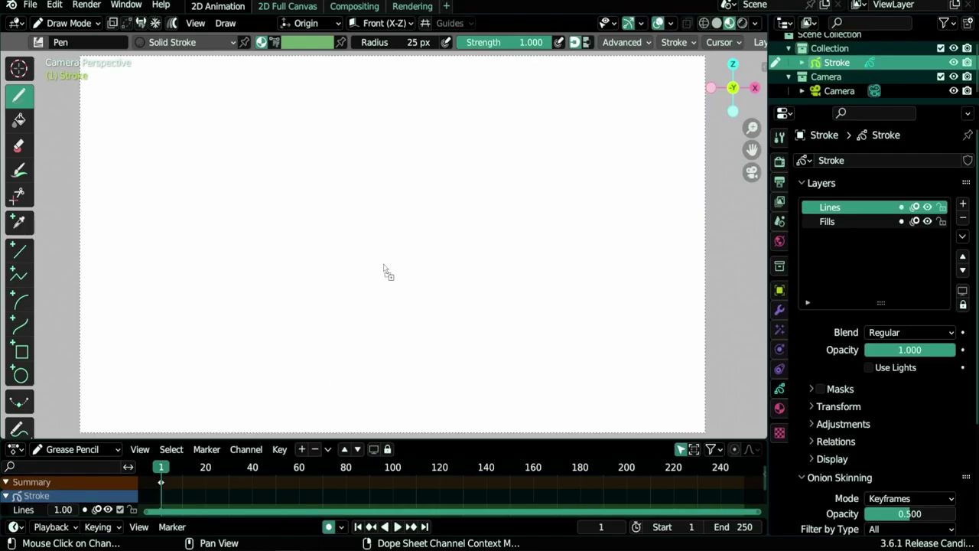
{"action": "left_click_drag", "start_coordinate": [384, 269], "coordinate": [383, 264]}
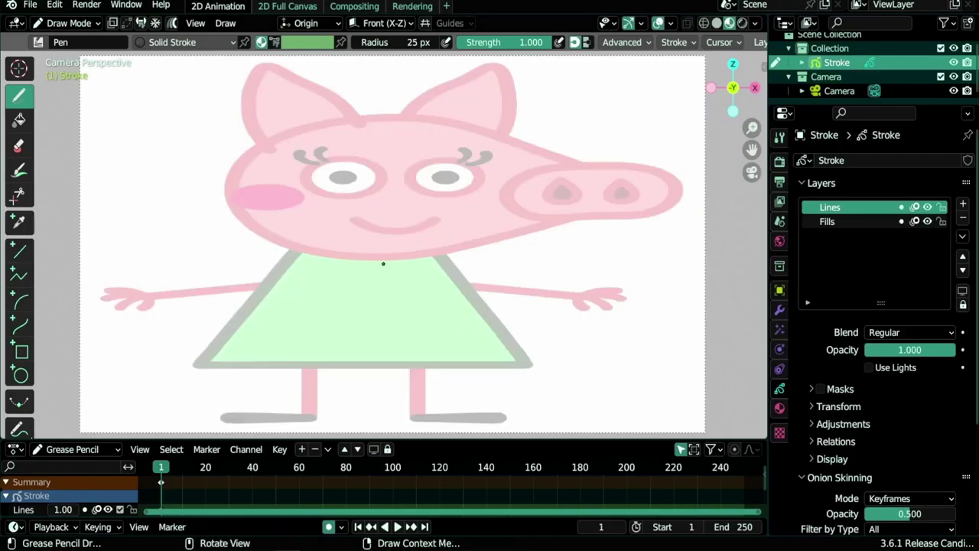
Step: Turn off Lock Object Modes and select the camera so its lens and background image properties are available
{"action": "left_click", "coordinate": [841, 91]}
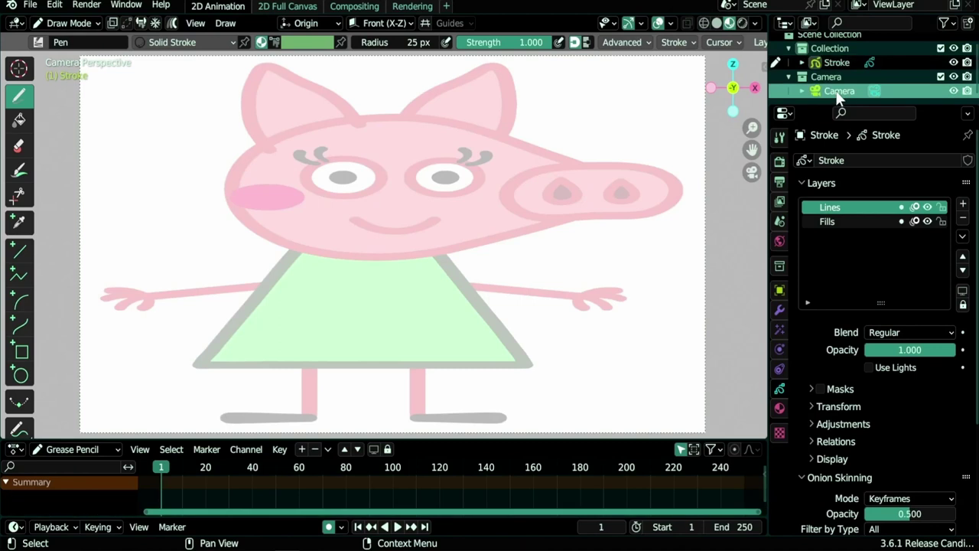
{"action": "left_click", "coordinate": [54, 5]}
{"action": "left_click", "coordinate": [54, 186]}
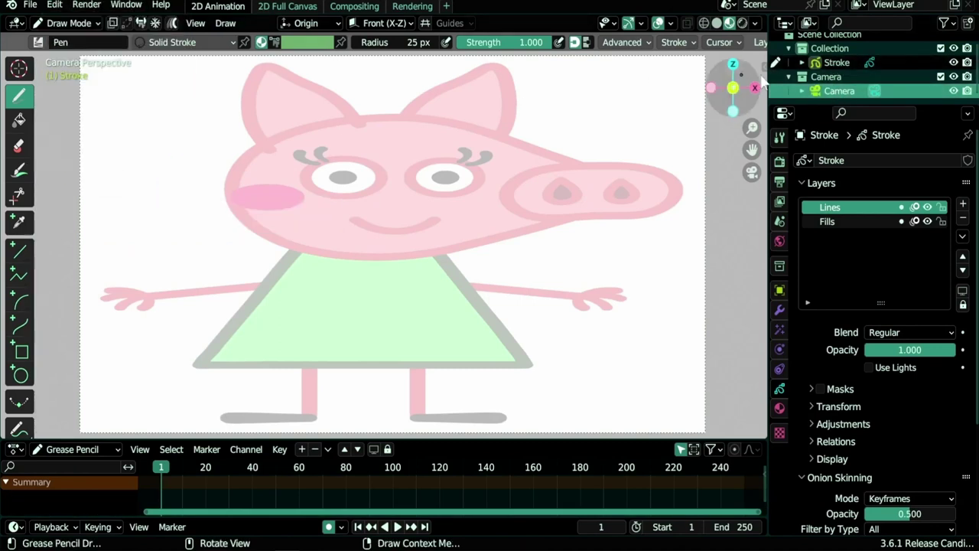
{"action": "left_click", "coordinate": [841, 91]}
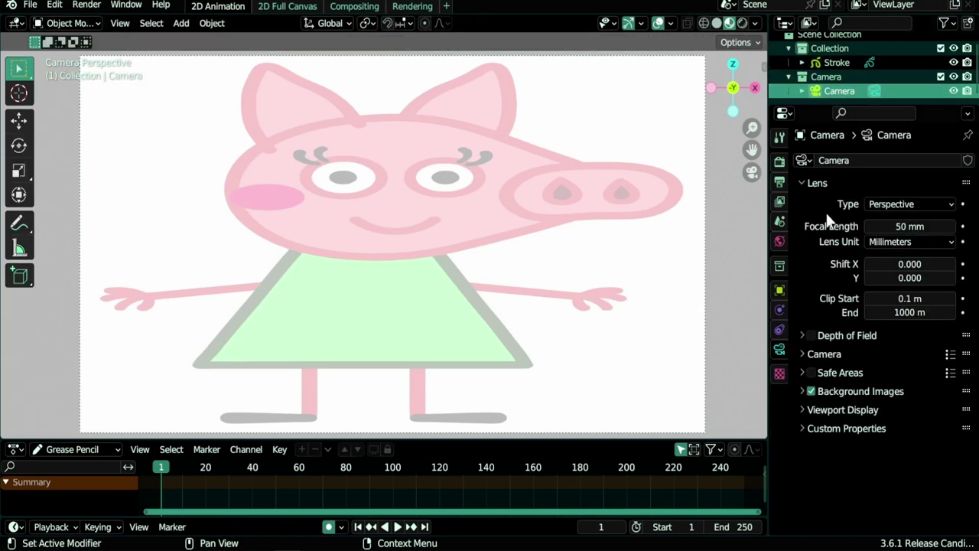
Step: Set the frame method of the camera's piggy ref.jpg background image to Fit
{"action": "left_click", "coordinate": [872, 393]}
{"action": "scroll", "coordinate": [830, 387], "scroll_direction": "down", "scroll_amount": 6}
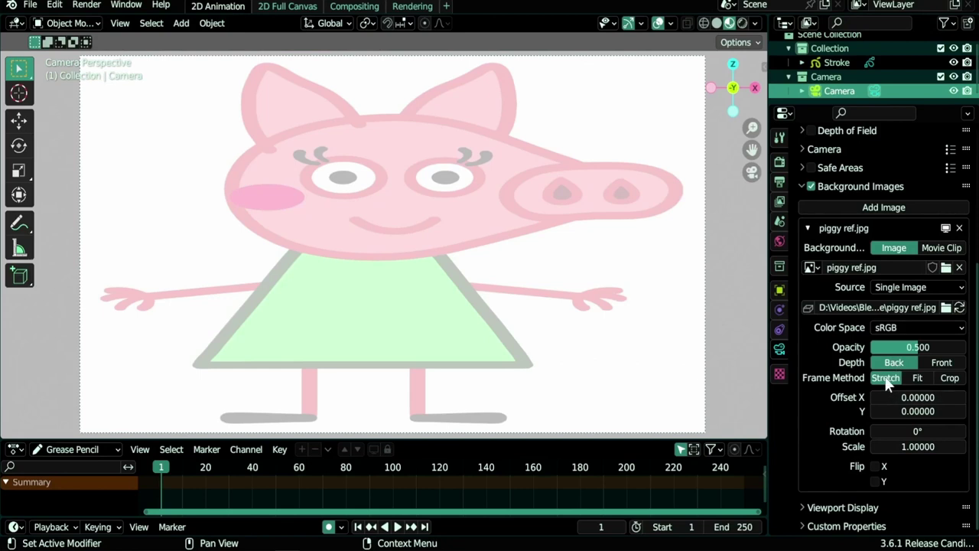
{"action": "left_click", "coordinate": [916, 378]}
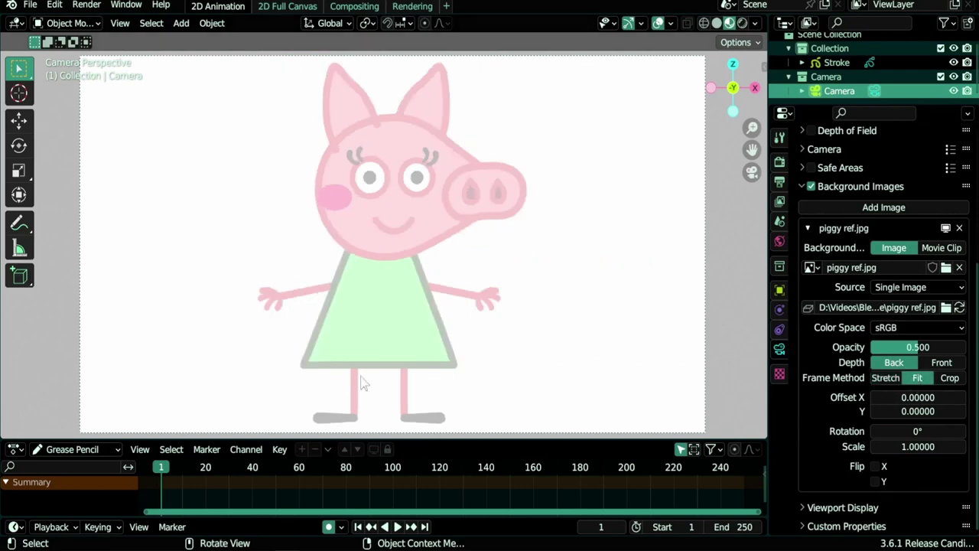
Step: Show the Z axis line in the viewport and set the background image's X offset to 0.0214 to centre the pig's legs on it
{"action": "left_click", "coordinate": [672, 24]}
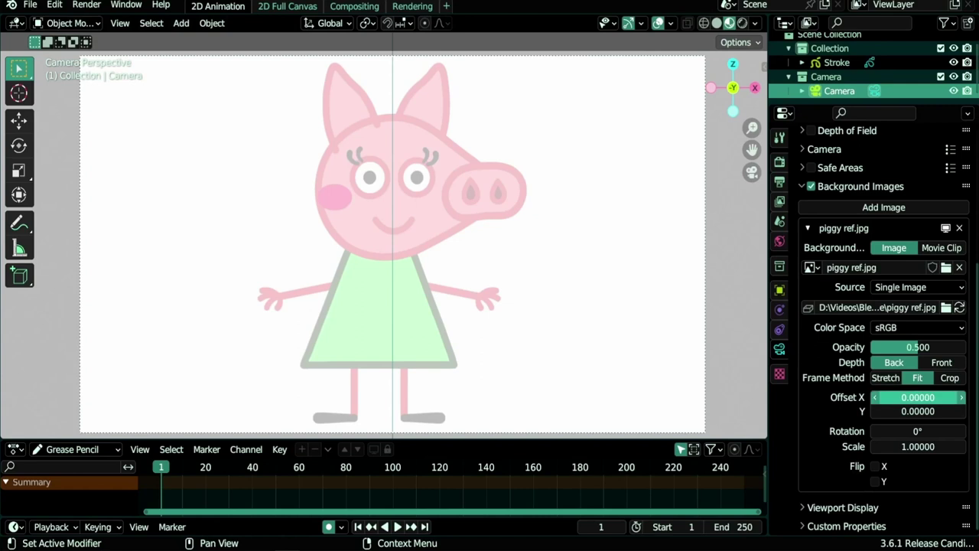
{"action": "left_click_drag", "start_coordinate": [918, 397], "coordinate": [926, 398]}
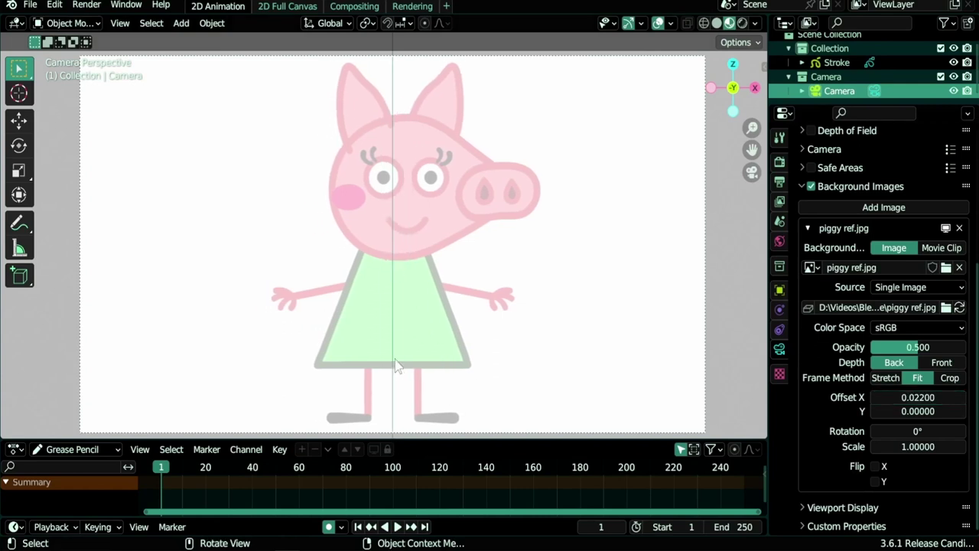
{"action": "scroll", "coordinate": [404, 398], "scroll_direction": "up", "scroll_amount": 4}
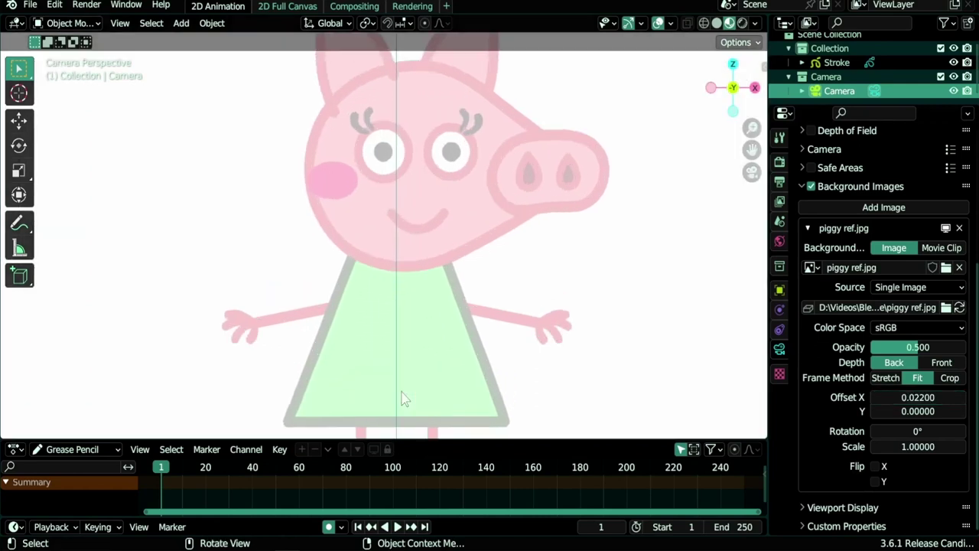
{"action": "middle_click_drag", "start_coordinate": [428, 417], "coordinate": [421, 89], "text": "shift"}
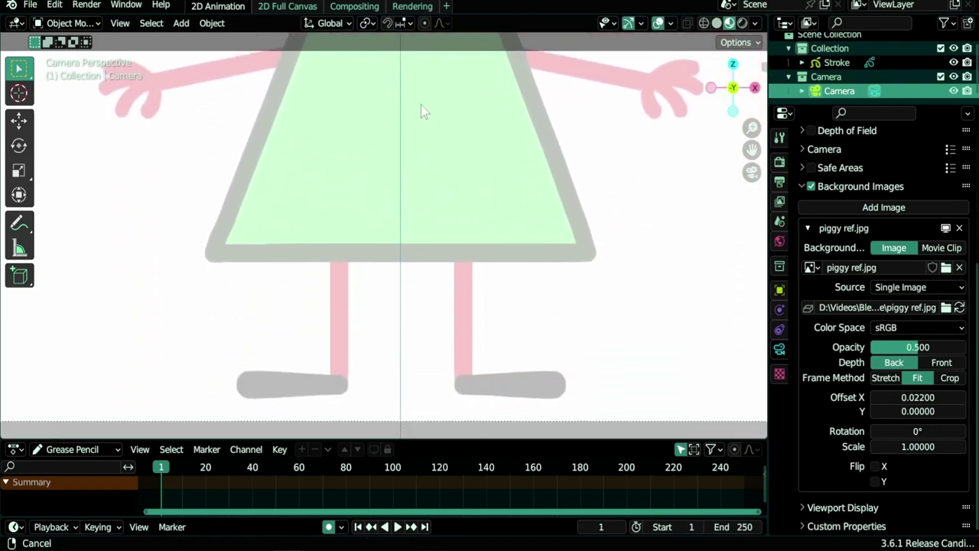
{"action": "left_click_drag", "start_coordinate": [918, 397], "coordinate": [914, 398]}
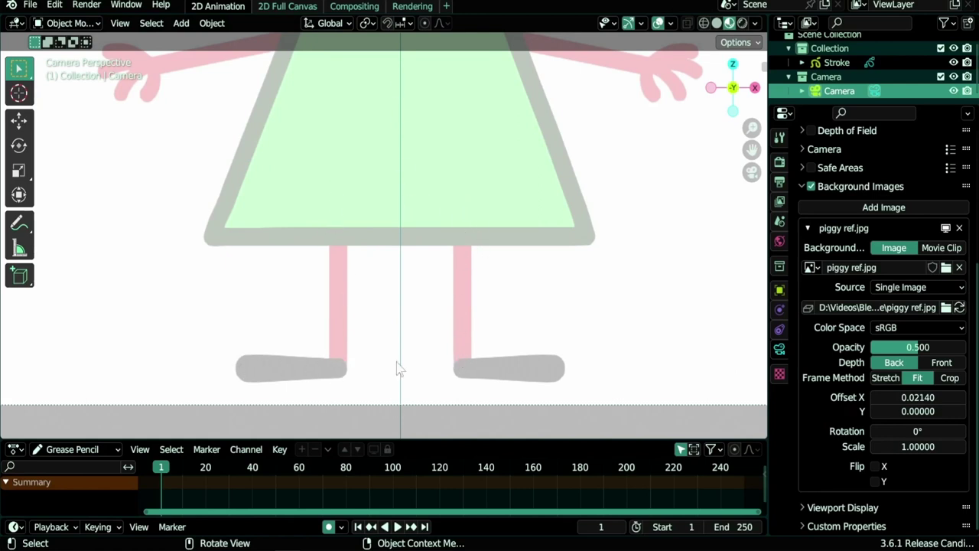
{"action": "scroll", "coordinate": [411, 290], "scroll_direction": "down", "scroll_amount": 6}
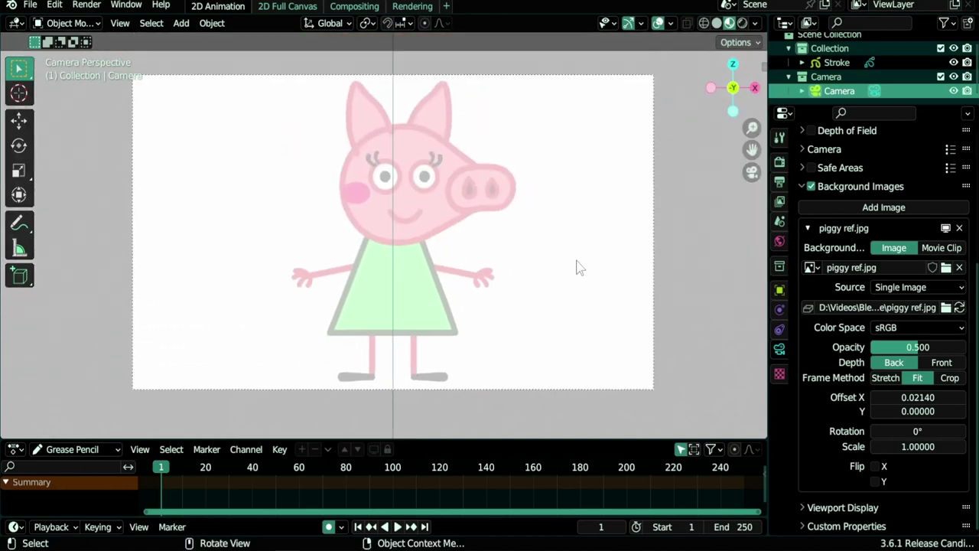
Step: Raise the camera along the global Z axis until the floor grid shows in its view, and turn off Scene World viewport lighting
{"action": "middle_click_drag", "start_coordinate": [579, 267], "coordinate": [530, 283]}
{"action": "middle_click_drag", "start_coordinate": [462, 310], "coordinate": [285, 293]}
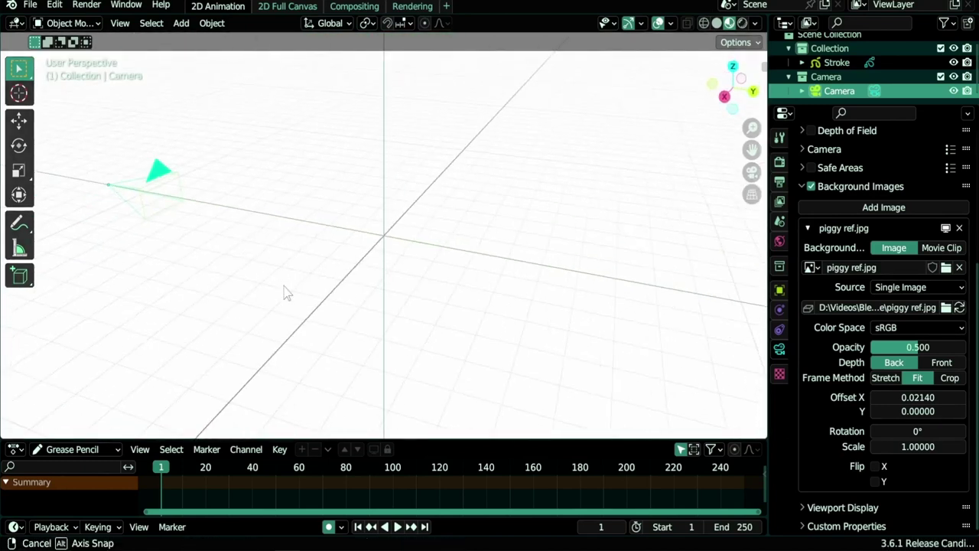
{"action": "middle_click_drag", "start_coordinate": [205, 218], "coordinate": [211, 200]}
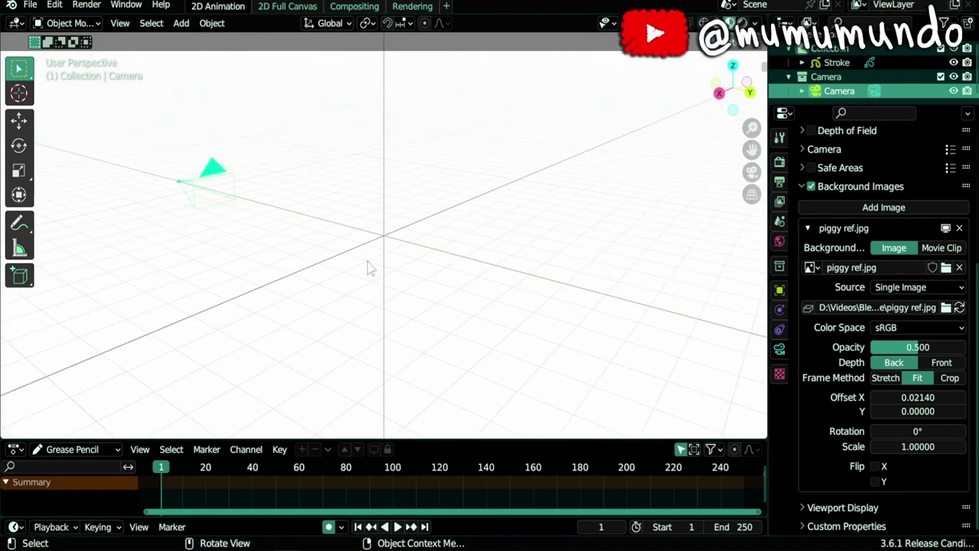
{"action": "middle_click_drag", "start_coordinate": [367, 268], "coordinate": [431, 235]}
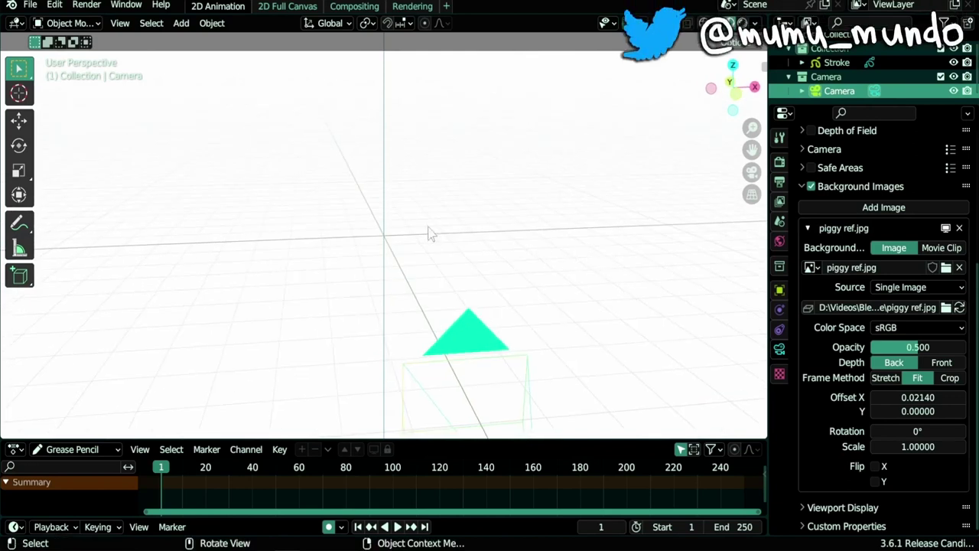
{"action": "scroll", "coordinate": [383, 244], "scroll_direction": "up", "scroll_amount": 2}
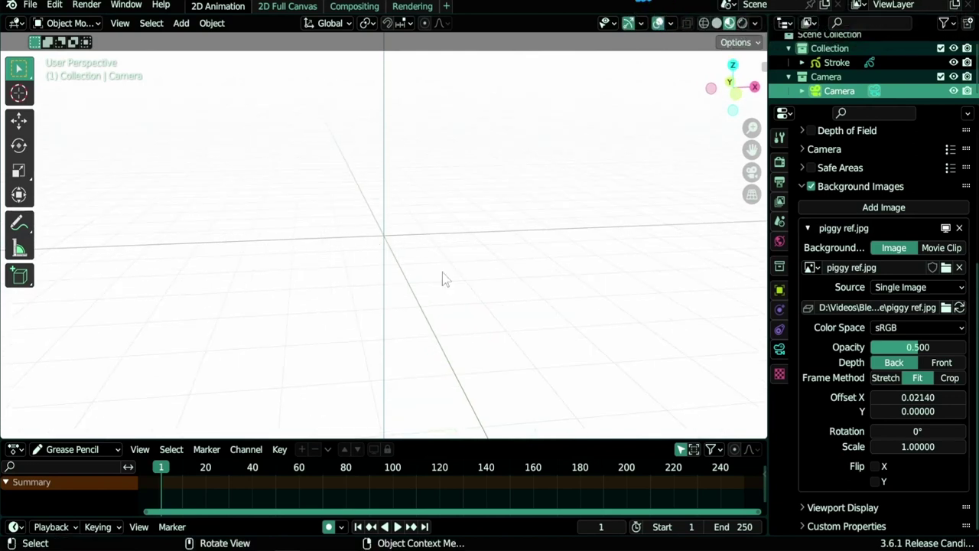
{"action": "key", "text": "KP_0"}
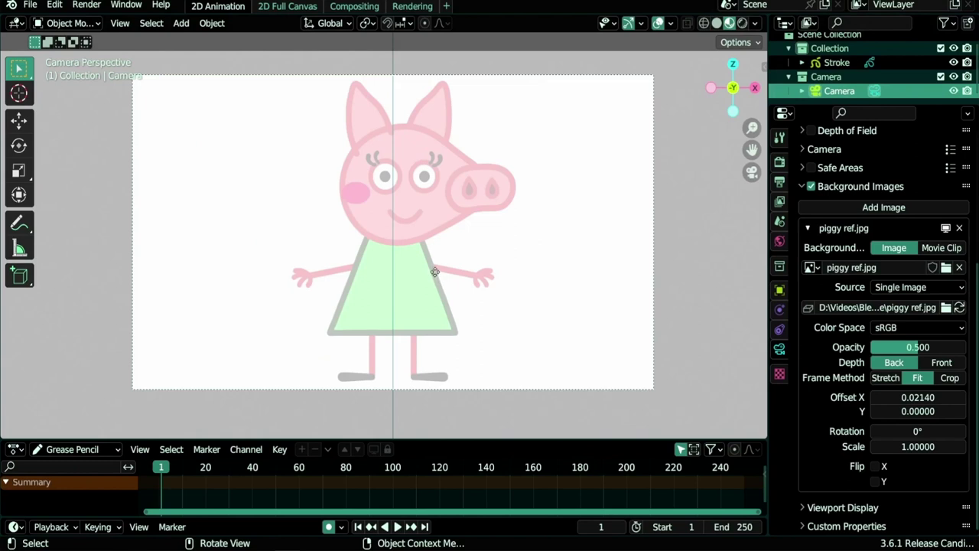
{"action": "key", "text": "g"}
{"action": "key", "text": "z"}
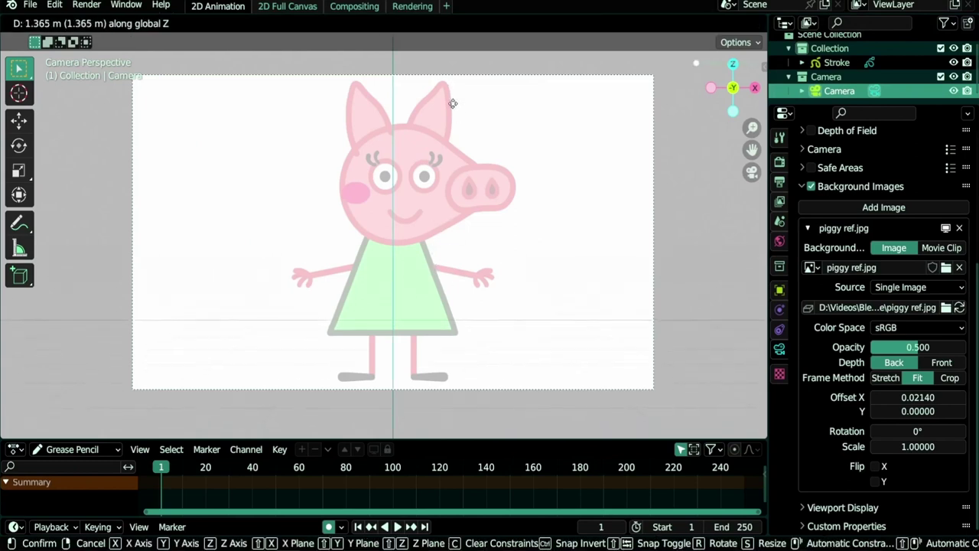
{"action": "left_click", "coordinate": [448, 77]}
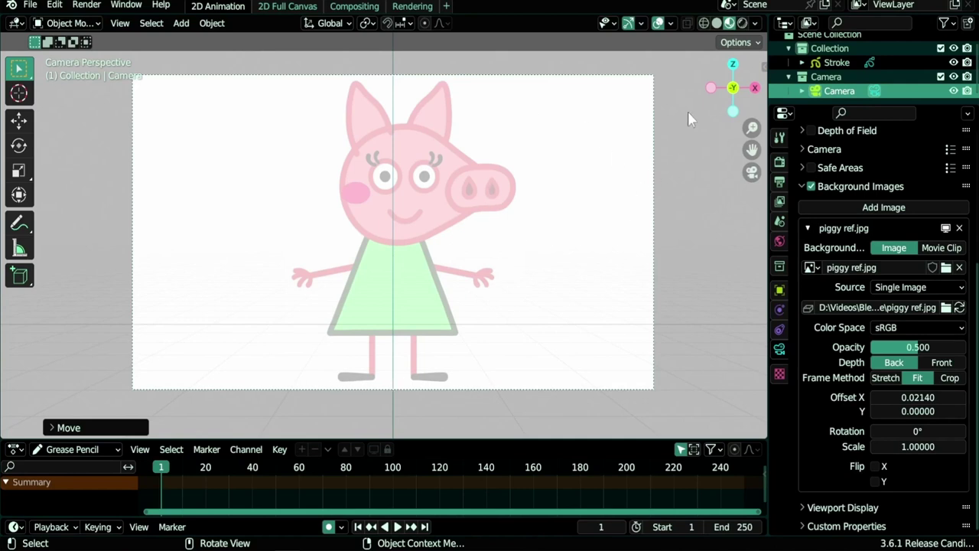
{"action": "left_click", "coordinate": [754, 23]}
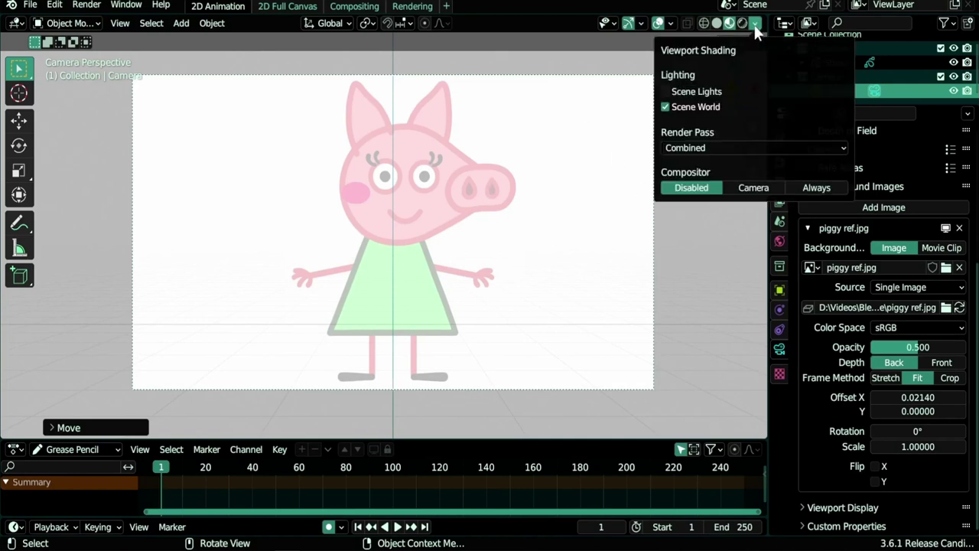
{"action": "left_click", "coordinate": [665, 106]}
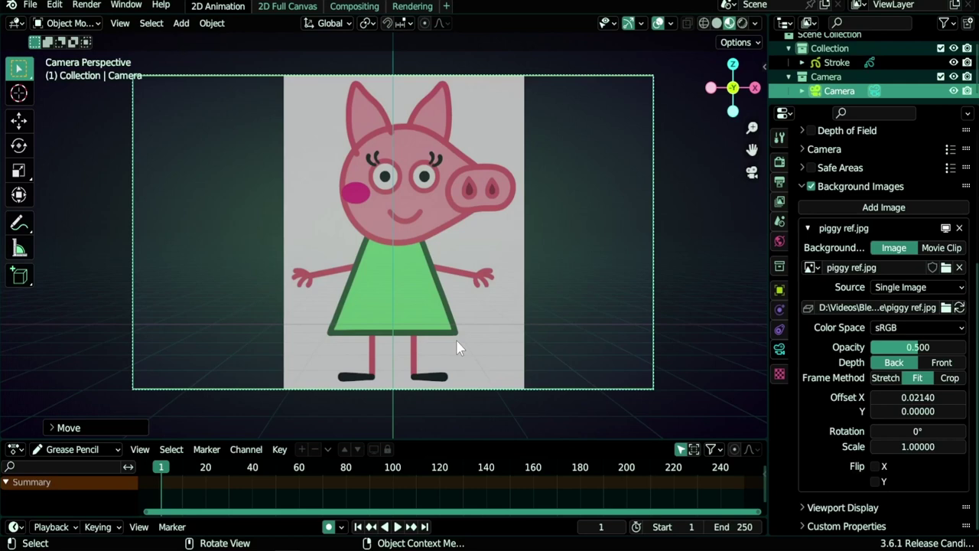
Step: Draw a vertical Measure ruler about 1.1 m long from the floor line up along the Z axis
{"action": "left_click", "coordinate": [19, 250]}
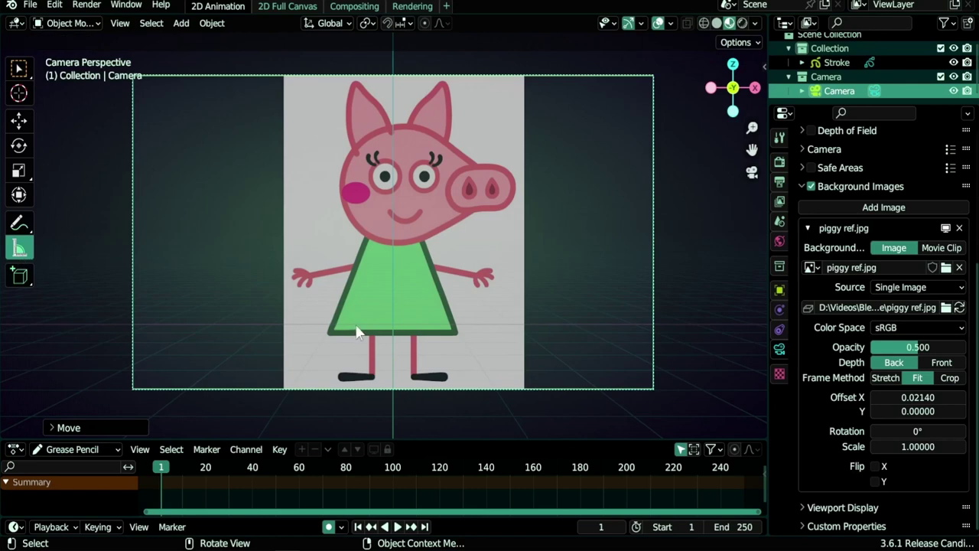
{"action": "scroll", "coordinate": [398, 344], "scroll_direction": "up", "scroll_amount": 2}
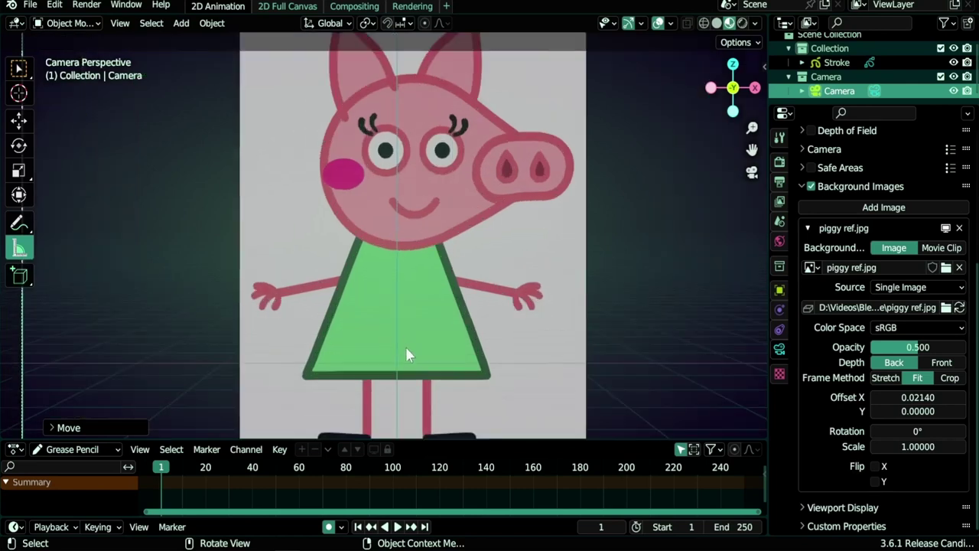
{"action": "scroll", "coordinate": [396, 292], "scroll_direction": "down", "scroll_amount": 2}
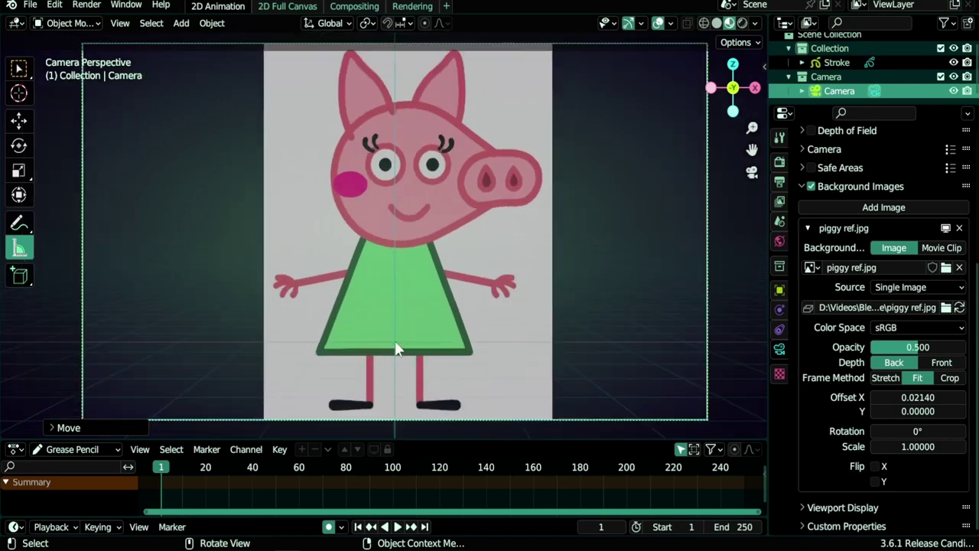
{"action": "left_click_drag", "start_coordinate": [396, 349], "coordinate": [396, 260]}
{"action": "middle_click_drag", "start_coordinate": [556, 293], "coordinate": [363, 331]}
{"action": "key", "text": "KP_0"}
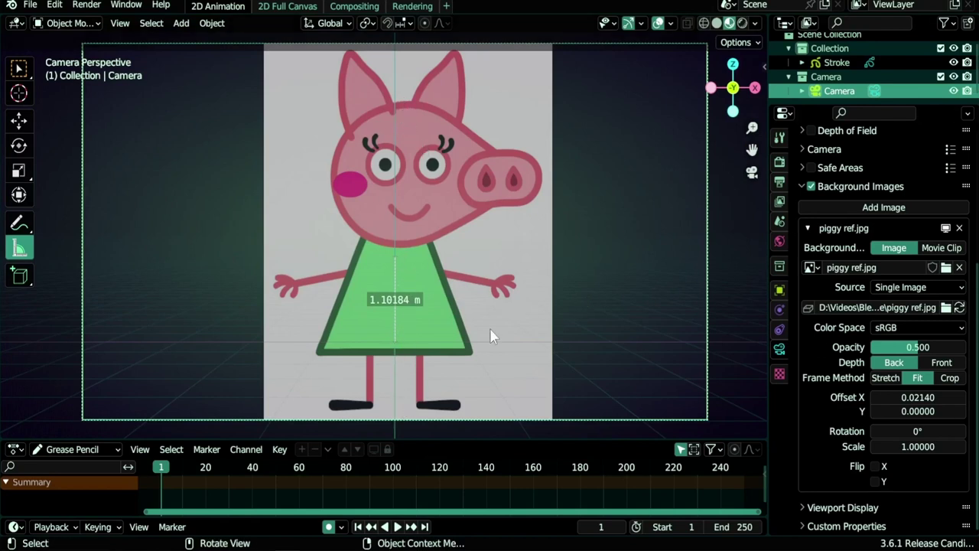
Step: Move the camera along the global Y and Z axes until the ruler spans the pig from its feet to the top of its head
{"action": "key", "text": "g"}
{"action": "key", "text": "y"}
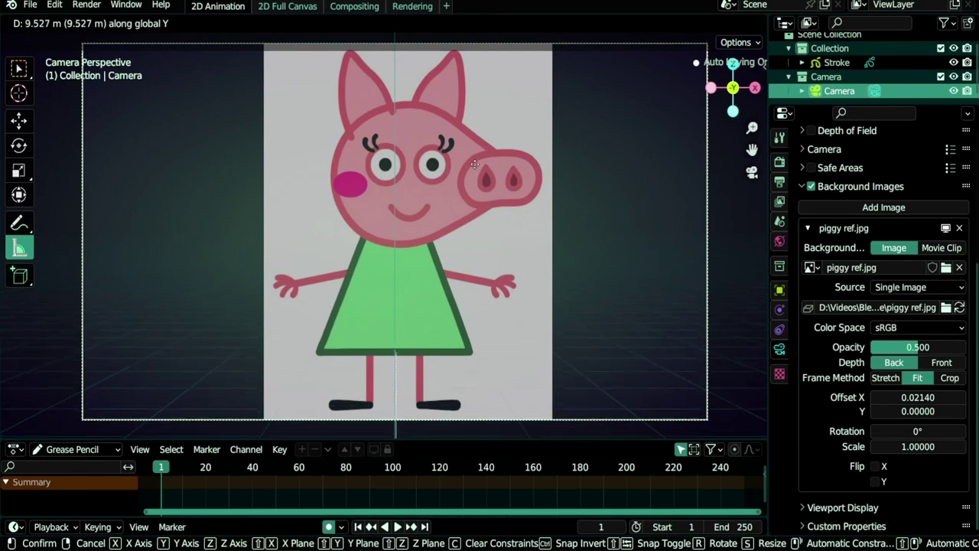
{"action": "left_click", "coordinate": [484, 208]}
{"action": "key", "text": "g"}
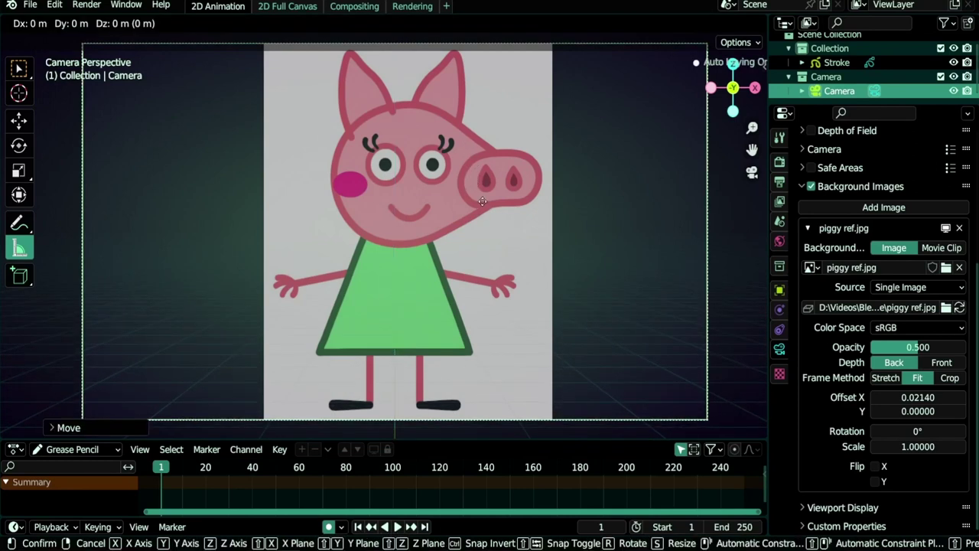
{"action": "key", "text": "z"}
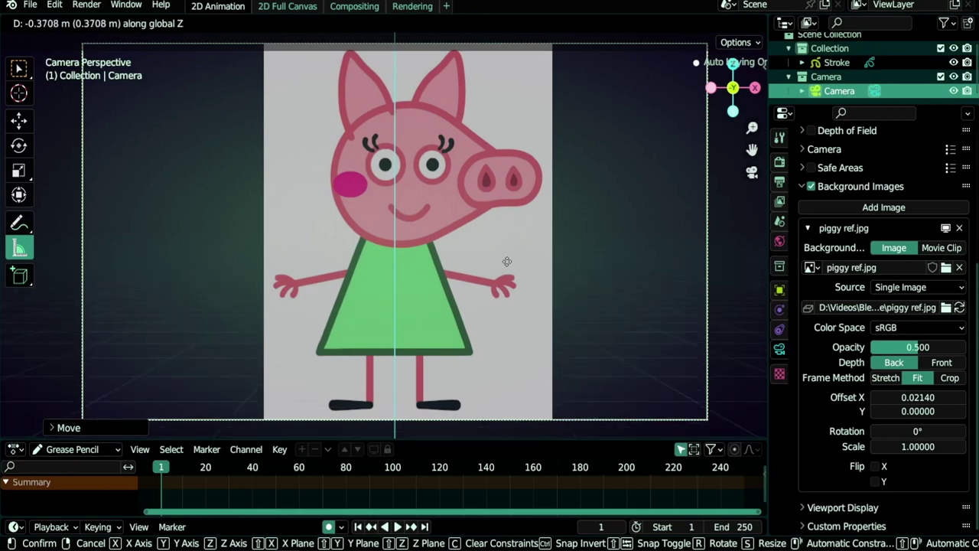
{"action": "left_click", "coordinate": [508, 319]}
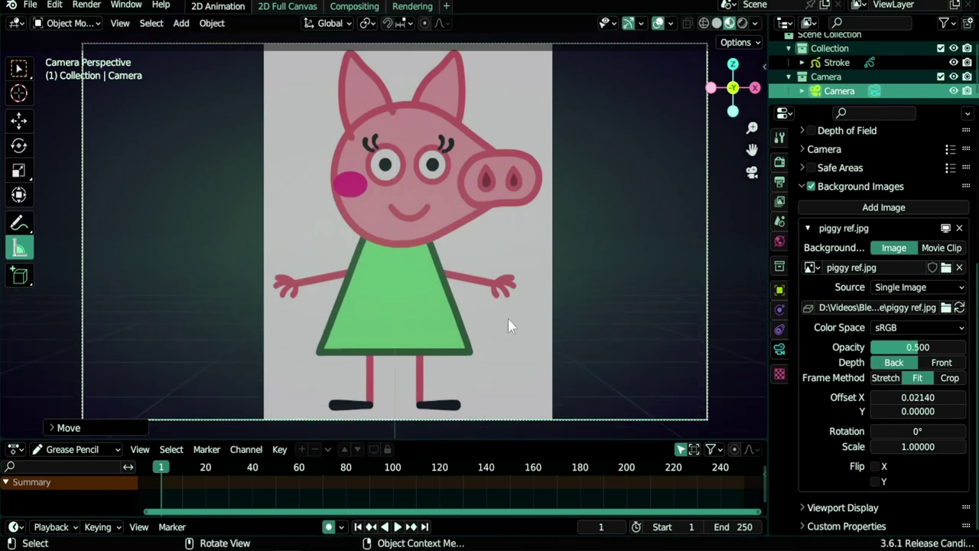
{"action": "key", "text": "g"}
{"action": "key", "text": "y"}
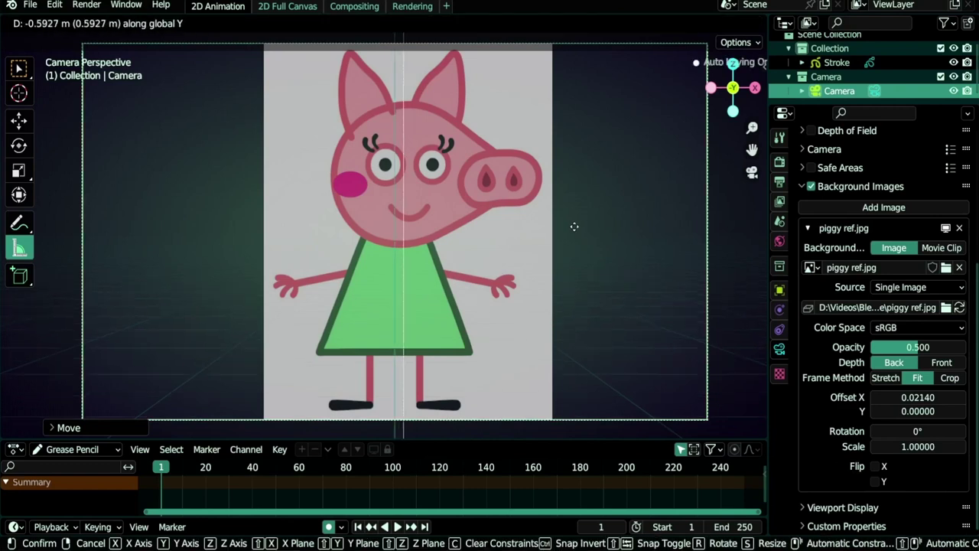
{"action": "left_click", "coordinate": [557, 142]}
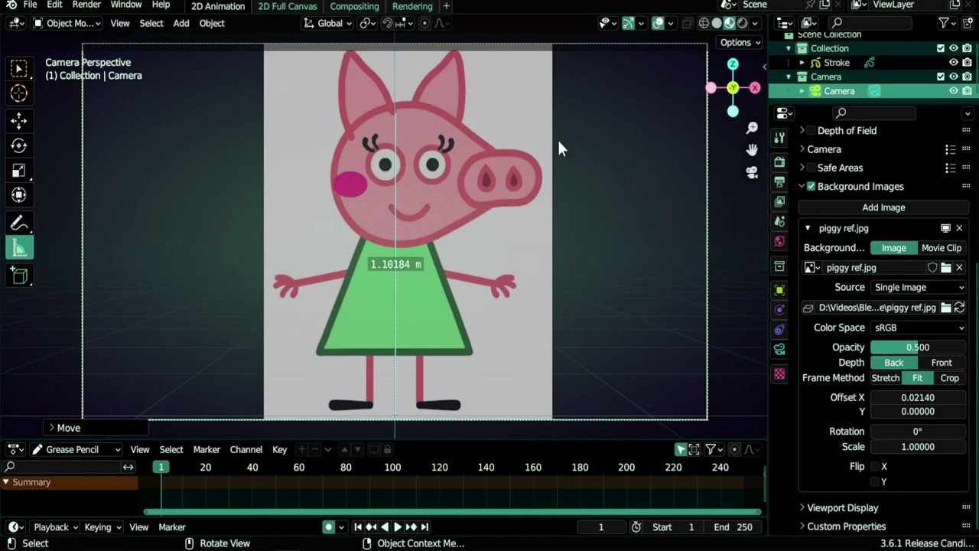
{"action": "key", "text": "g"}
{"action": "key", "text": "z"}
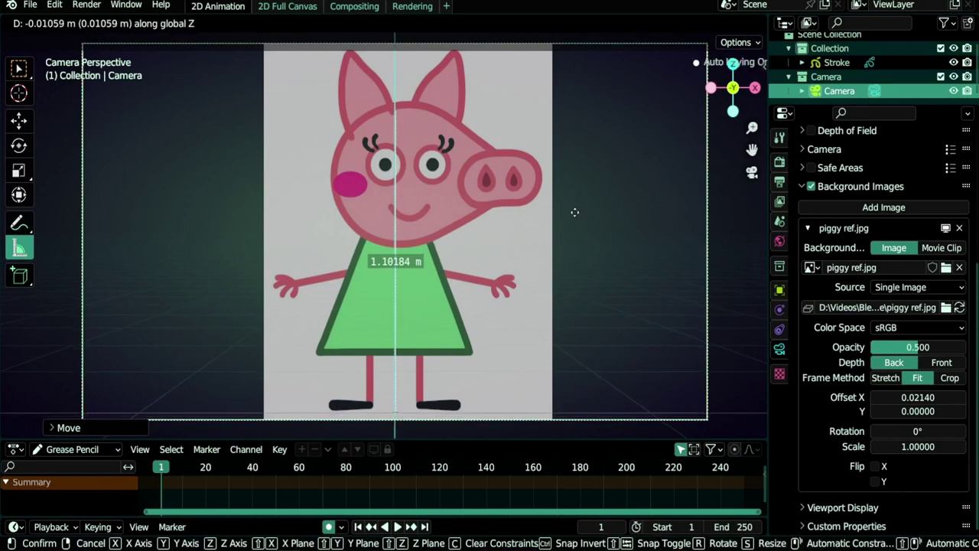
{"action": "left_click", "coordinate": [575, 213]}
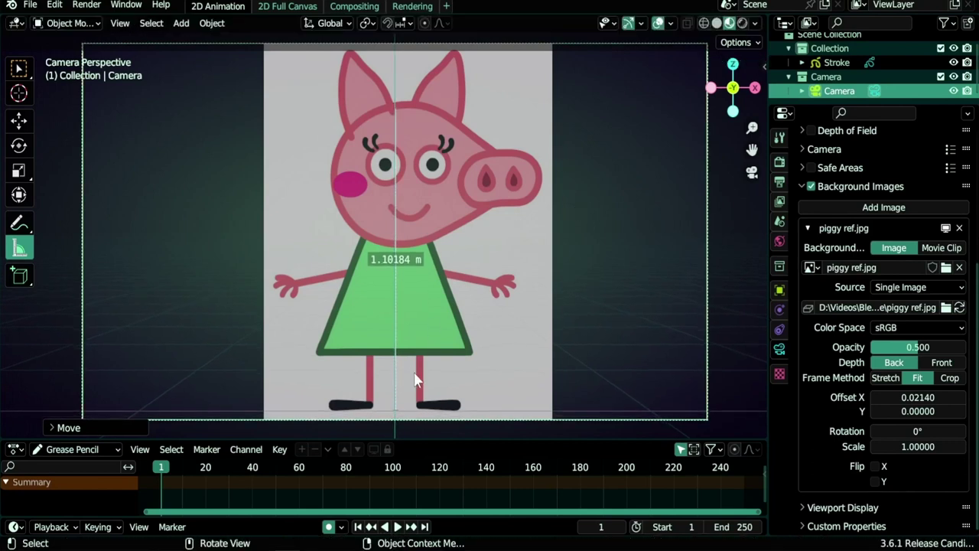
Step: Fine-tune the camera's height along Z so the floor line touches the soles of the pig's feet
{"action": "scroll", "coordinate": [414, 371], "scroll_direction": "up", "scroll_amount": 6}
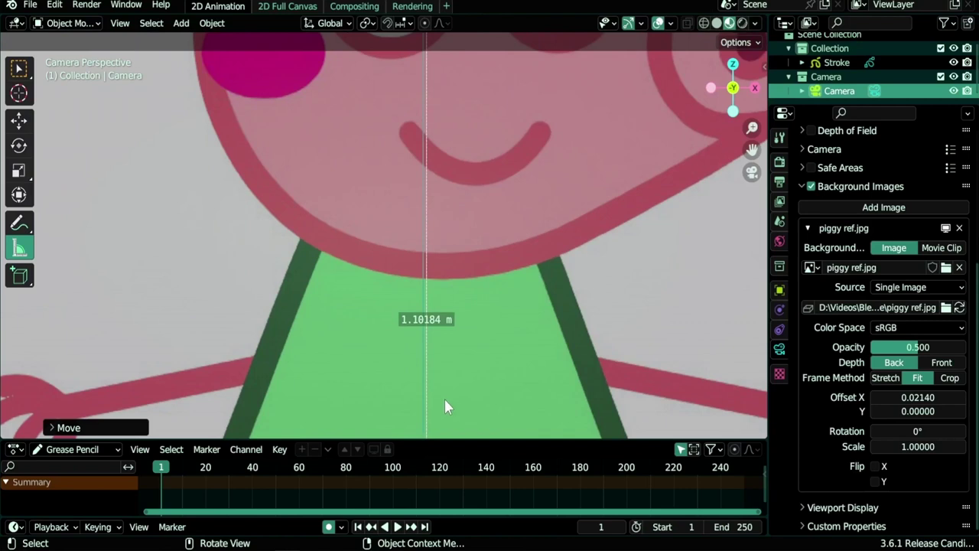
{"action": "middle_click_drag", "start_coordinate": [445, 401], "coordinate": [466, 188], "text": "shift"}
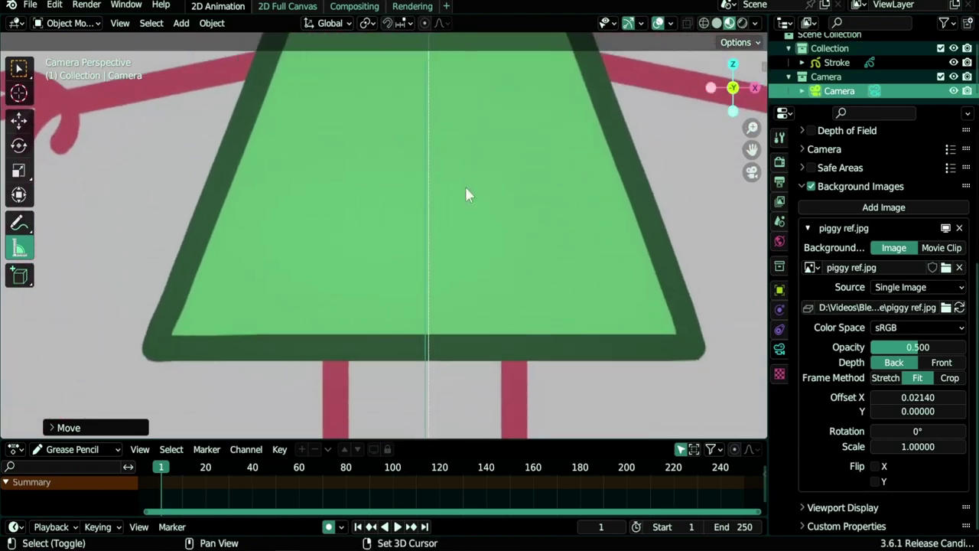
{"action": "scroll", "coordinate": [513, 251], "scroll_direction": "down", "scroll_amount": 5, "text": "shift"}
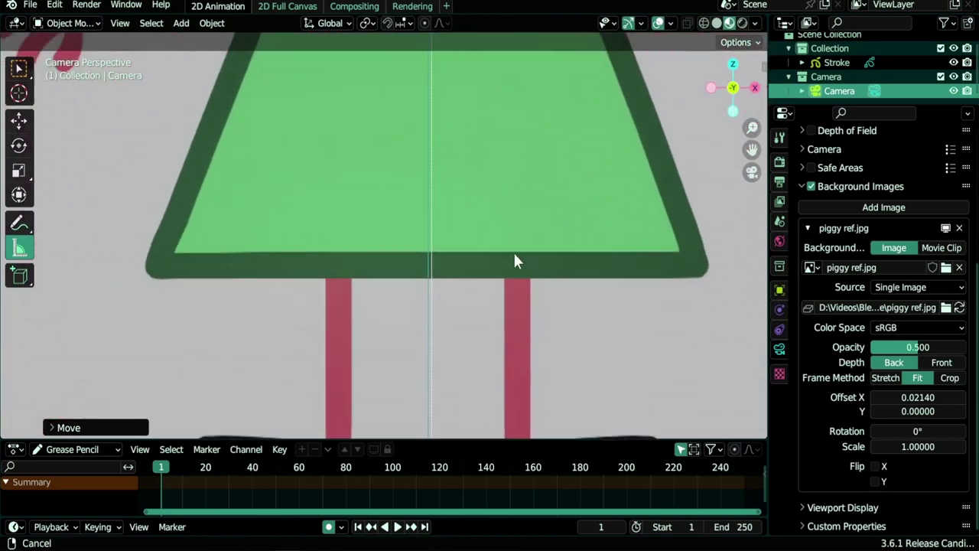
{"action": "key", "text": "g"}
{"action": "key", "text": "z"}
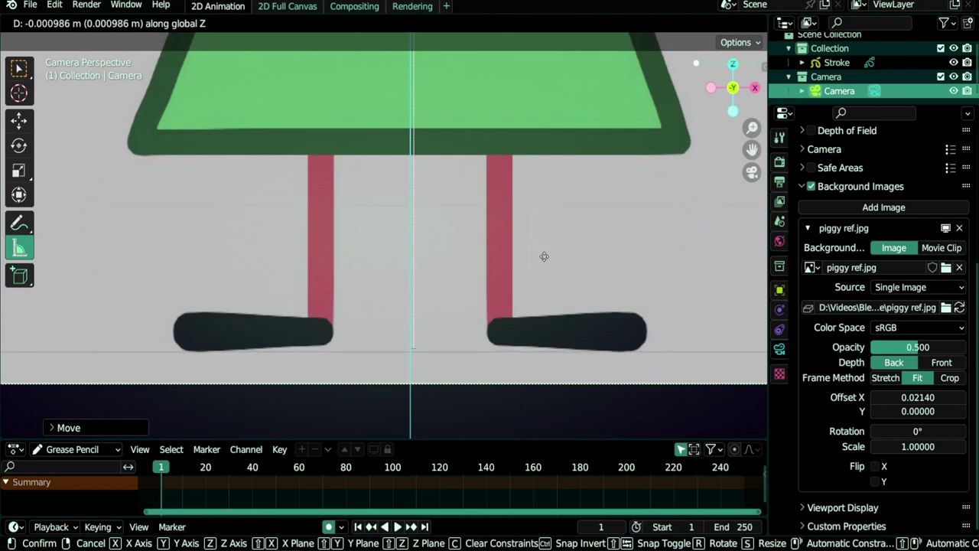
{"action": "left_click", "coordinate": [544, 255]}
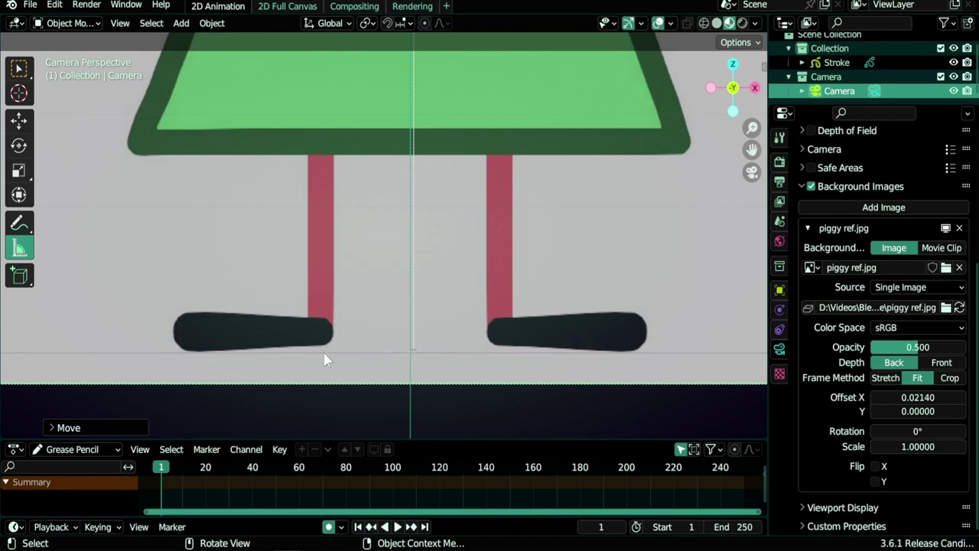
{"action": "key", "text": "Home"}
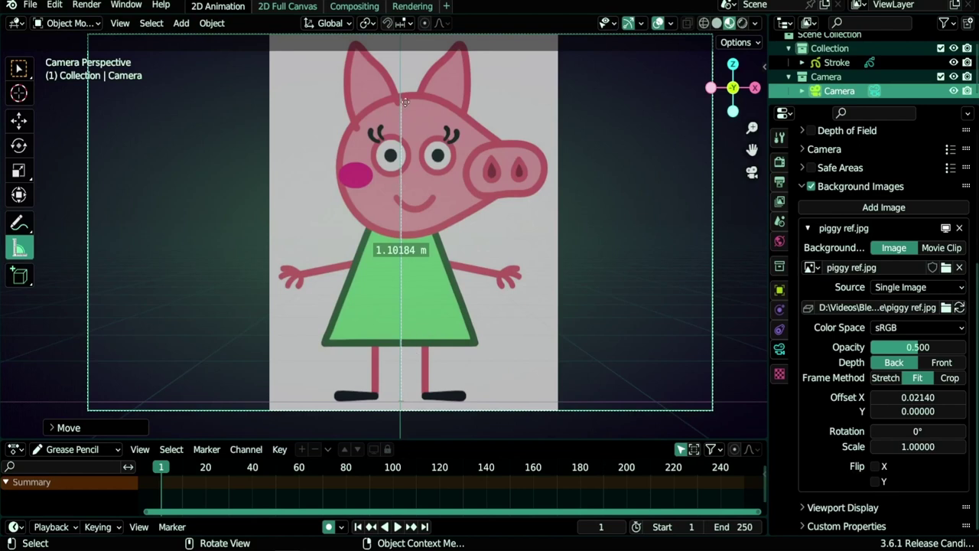
Step: Delete the vertical Measure ruler and switch back to the Select Box tool
{"action": "left_click_drag", "start_coordinate": [403, 170], "coordinate": [531, 230]}
{"action": "left_click_drag", "start_coordinate": [400, 99], "coordinate": [627, 187]}
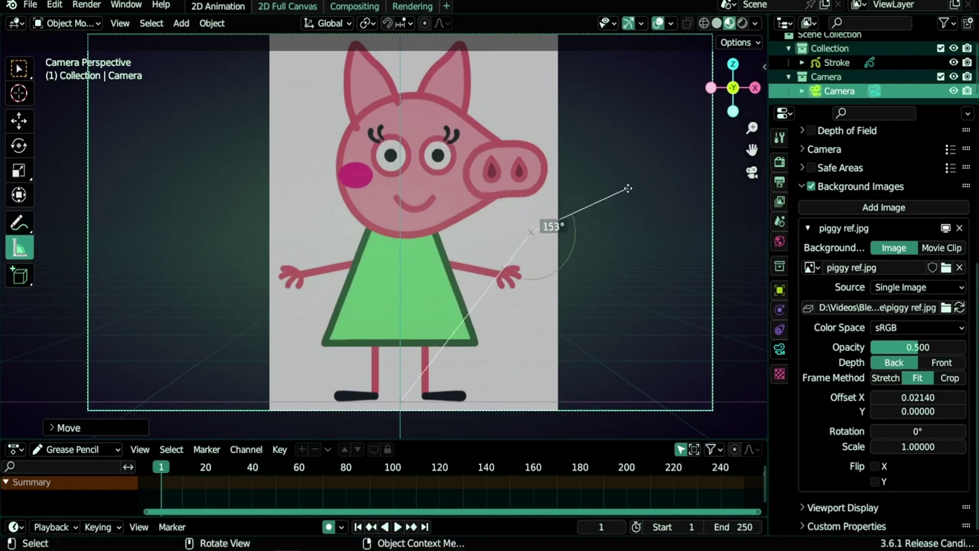
{"action": "key", "text": "Delete"}
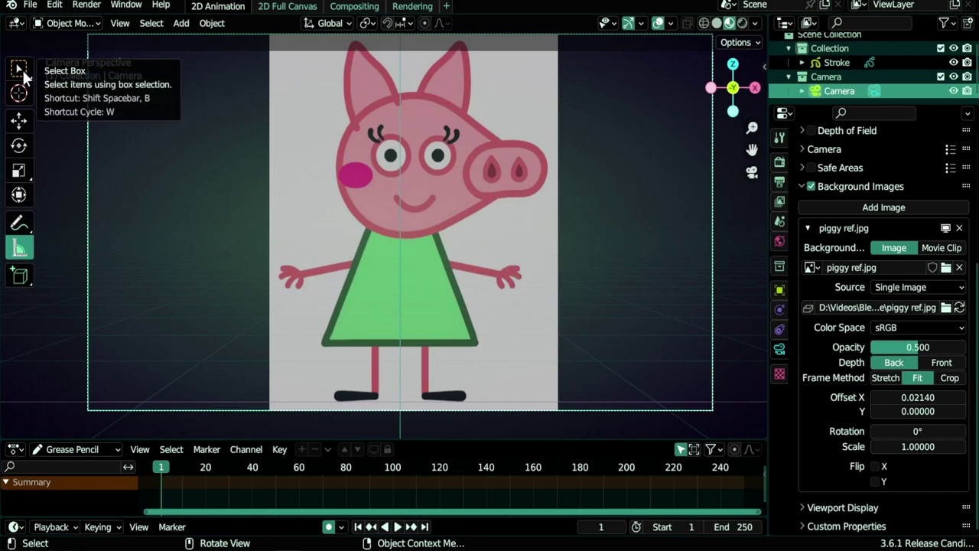
{"action": "scroll", "coordinate": [880, 268], "scroll_direction": "up", "scroll_amount": 5}
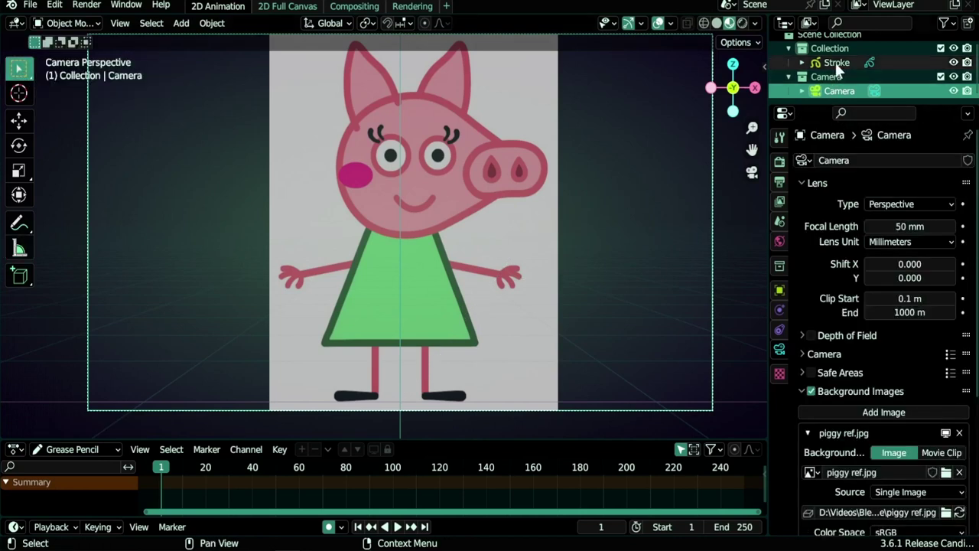
Step: Rename the Grease Pencil object Stroke to Piggy
{"action": "left_click", "coordinate": [836, 62]}
{"action": "double_click", "coordinate": [837, 63]}
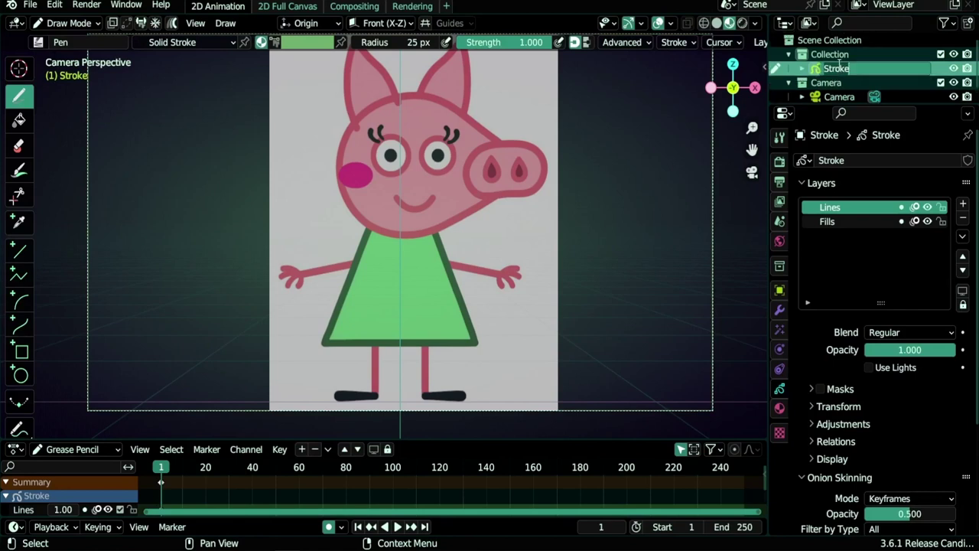
{"action": "type", "text": "Piggy"}
{"action": "key", "text": "Return"}
Step: Remove the Squares Stroke and Dots Stroke materials from Piggy, keeping only Solid Stroke and Solid Fill
{"action": "left_click", "coordinate": [780, 408]}
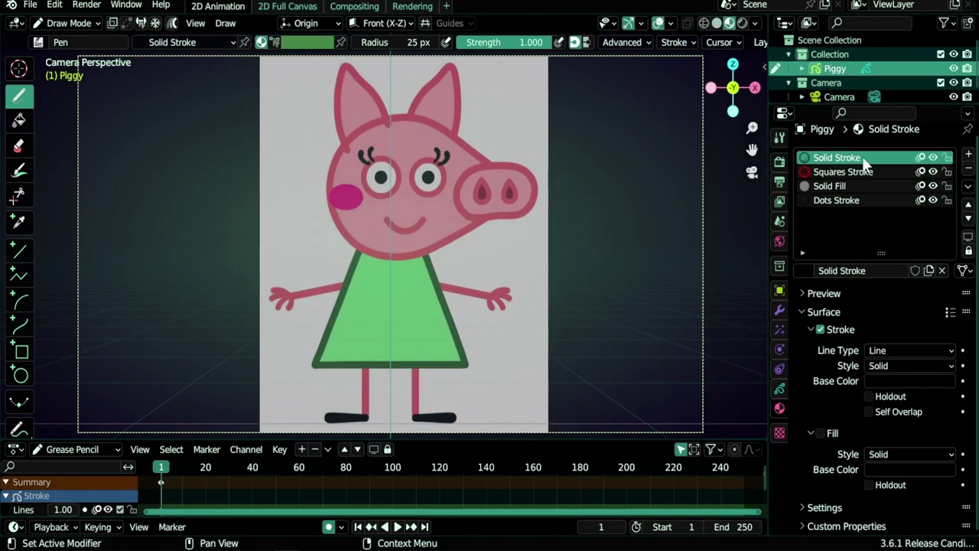
{"action": "left_click", "coordinate": [810, 186]}
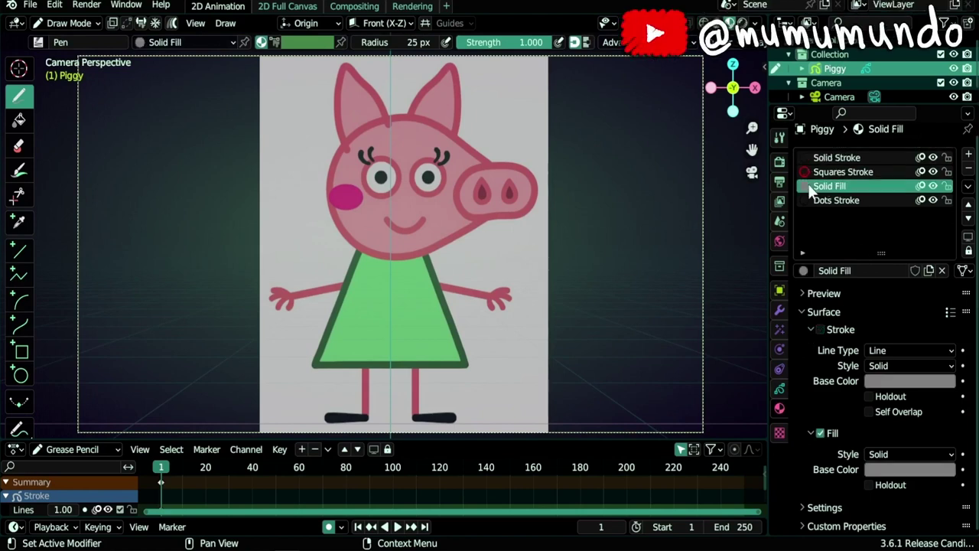
{"action": "left_click", "coordinate": [837, 158]}
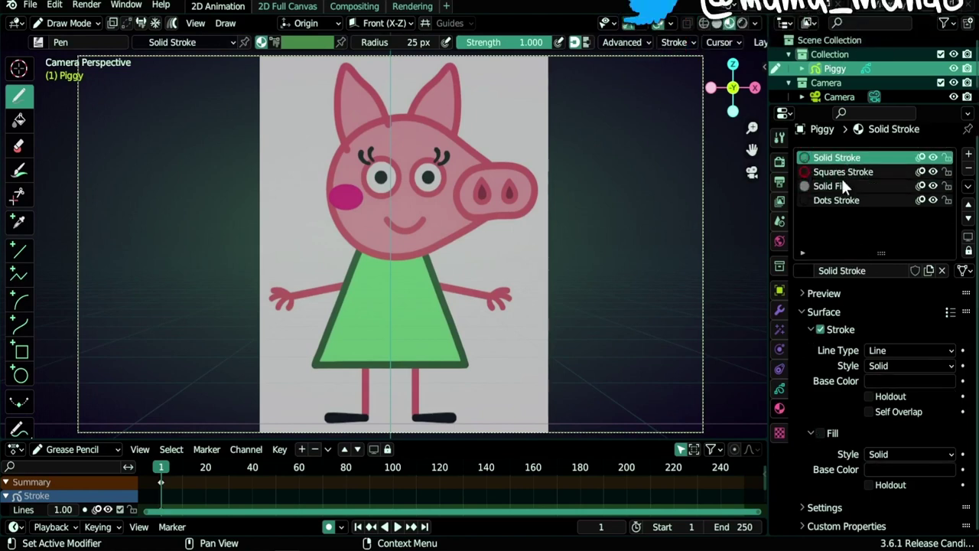
{"action": "left_click", "coordinate": [851, 172]}
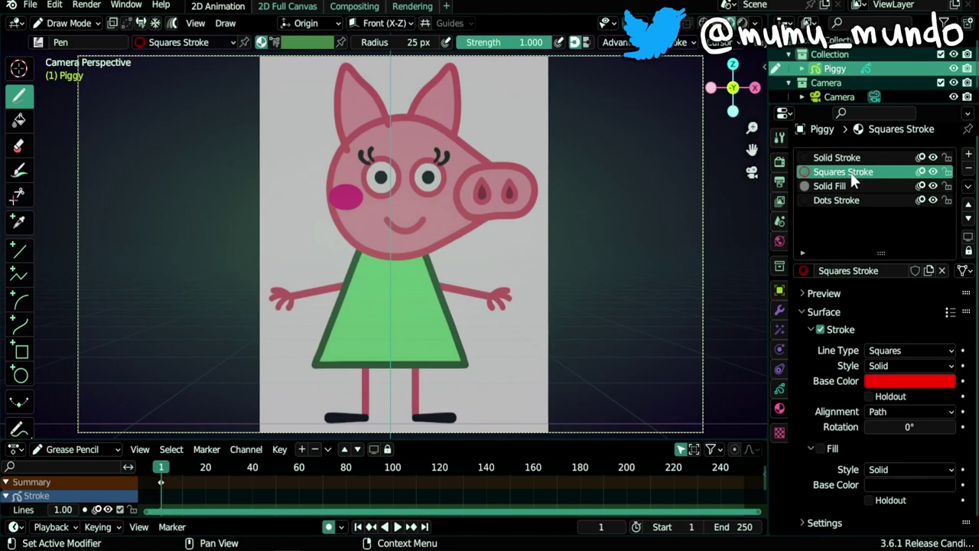
{"action": "left_click", "coordinate": [969, 169]}
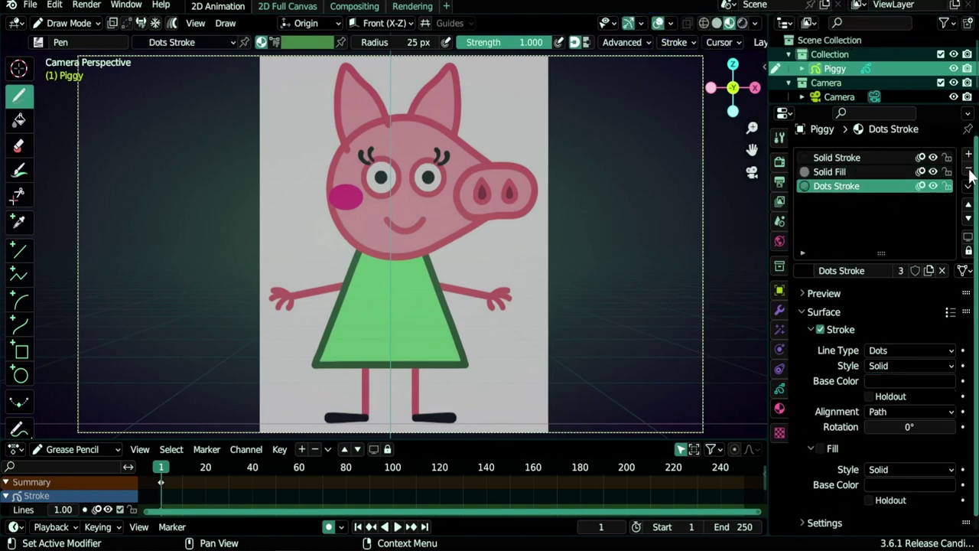
{"action": "left_click", "coordinate": [969, 168]}
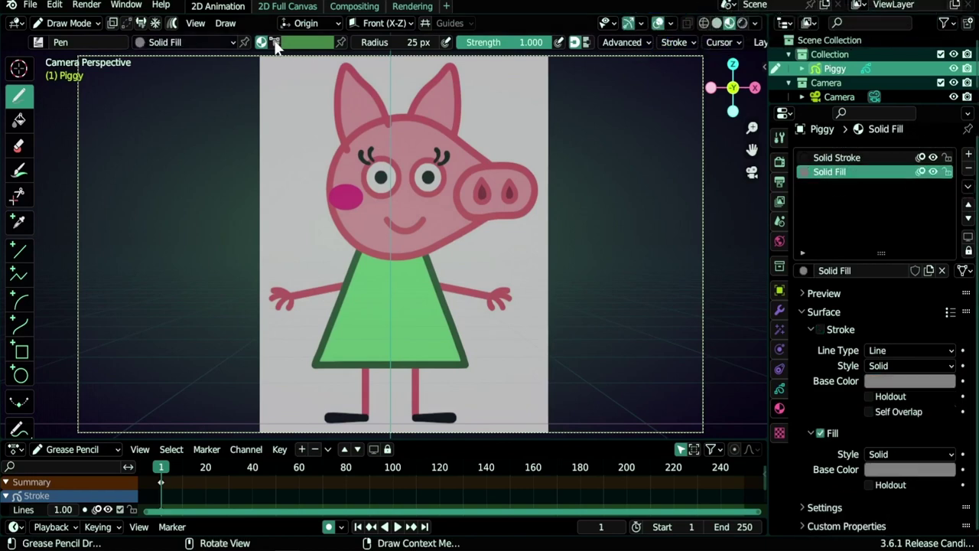
Step: Switch the Draw brush to color attributes and create a new, empty color palette named Piggy
{"action": "left_click", "coordinate": [275, 43]}
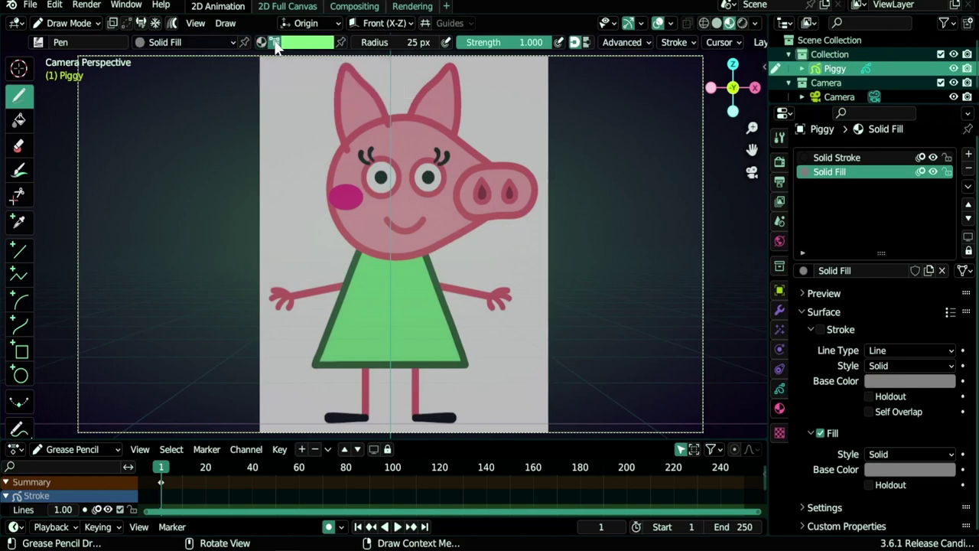
{"action": "left_click", "coordinate": [303, 42]}
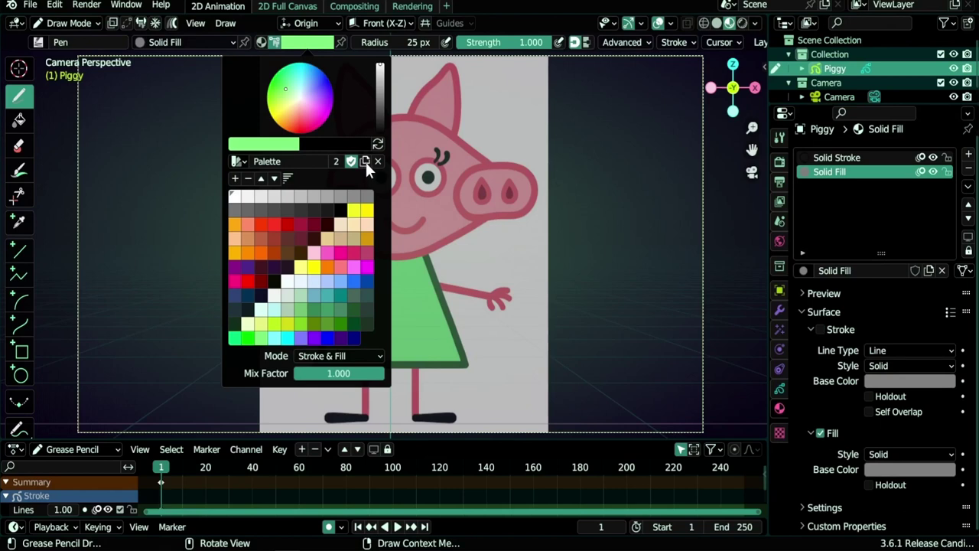
{"action": "left_click", "coordinate": [365, 161]}
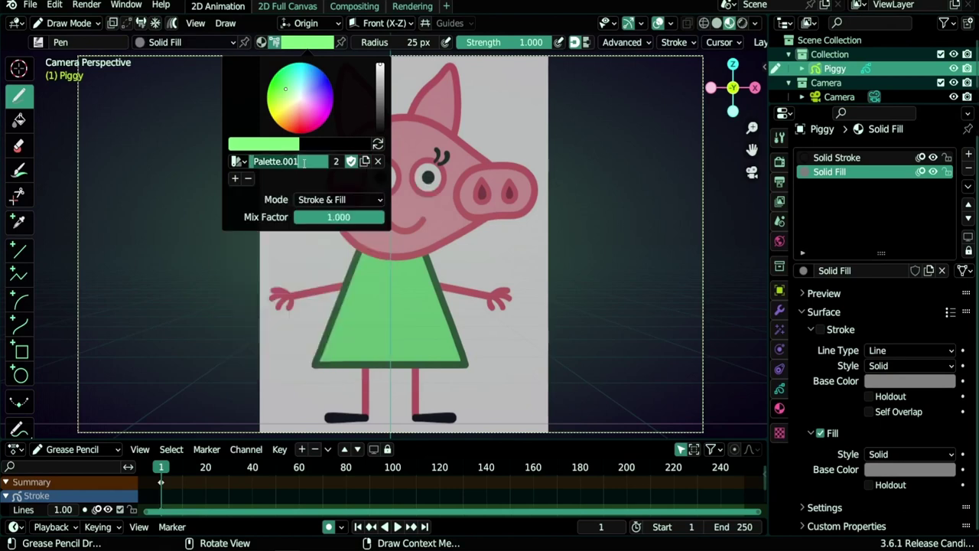
{"action": "type", "text": "Piggy"}
{"action": "key", "text": "Return"}
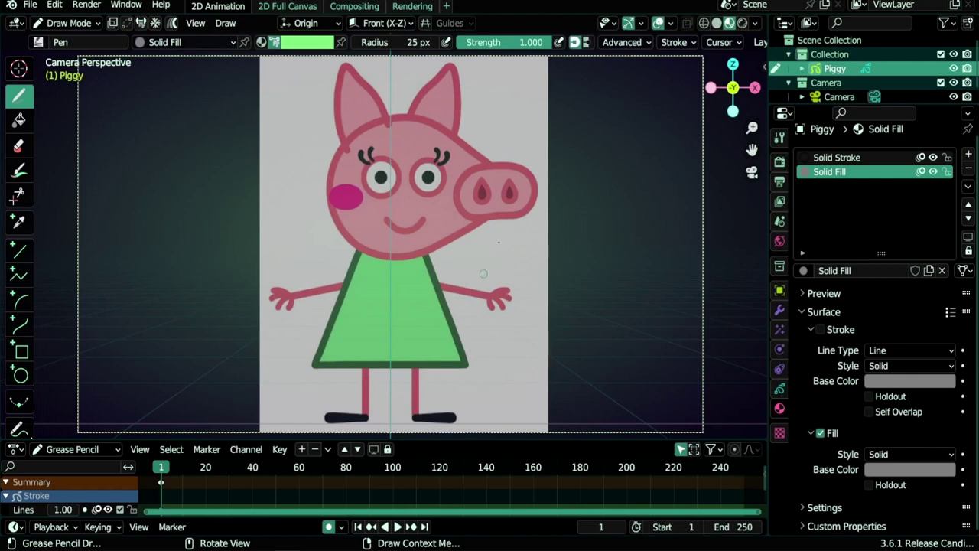
Step: Set the opacity of the camera's piggy ref.jpg background image to 1
{"action": "left_click", "coordinate": [834, 97]}
{"action": "scroll", "coordinate": [845, 374], "scroll_direction": "down", "scroll_amount": 4}
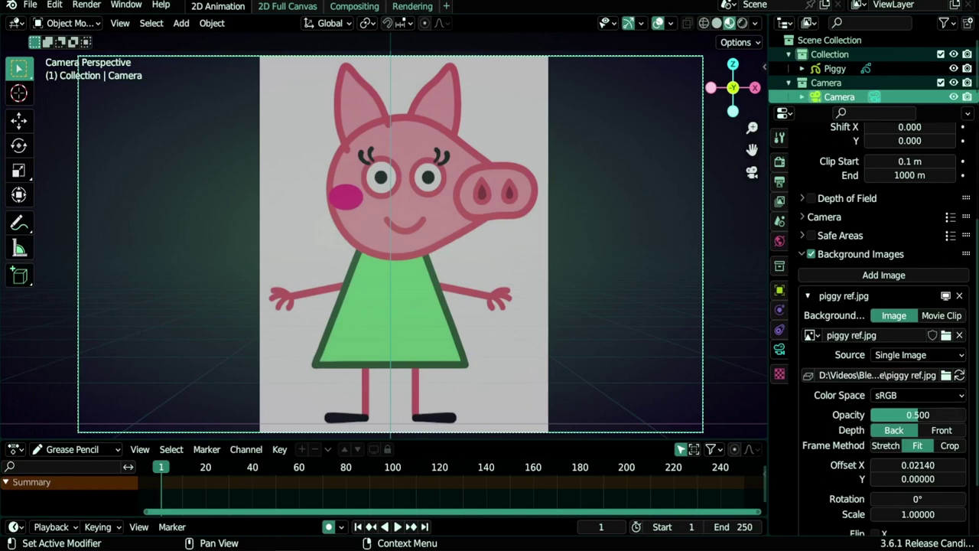
{"action": "double_click", "coordinate": [905, 416]}
{"action": "type", "text": "1"}
{"action": "key", "text": "Return"}
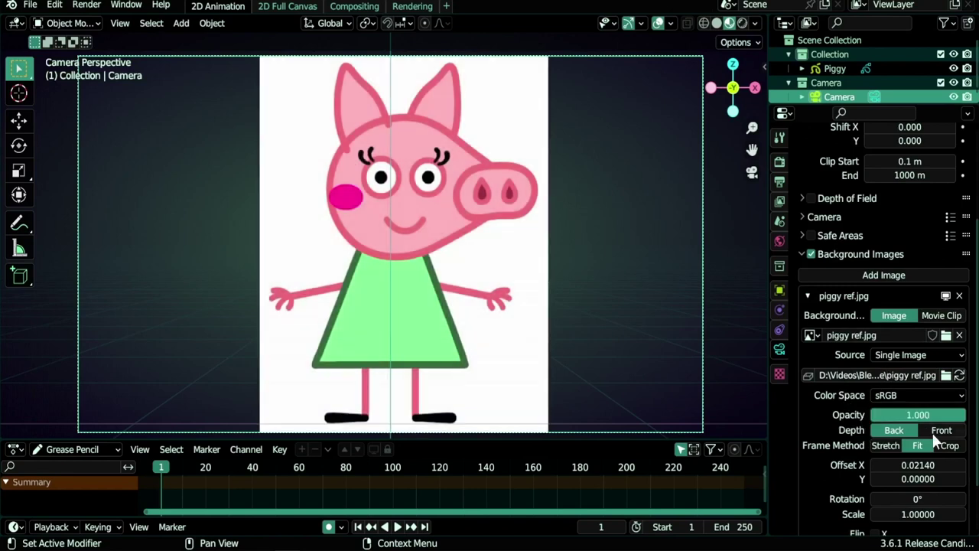
Step: Set the Grease Pencil Eyedropper on Piggy to Palette mode and check the swatches in the Piggy palette
{"action": "left_click", "coordinate": [840, 69]}
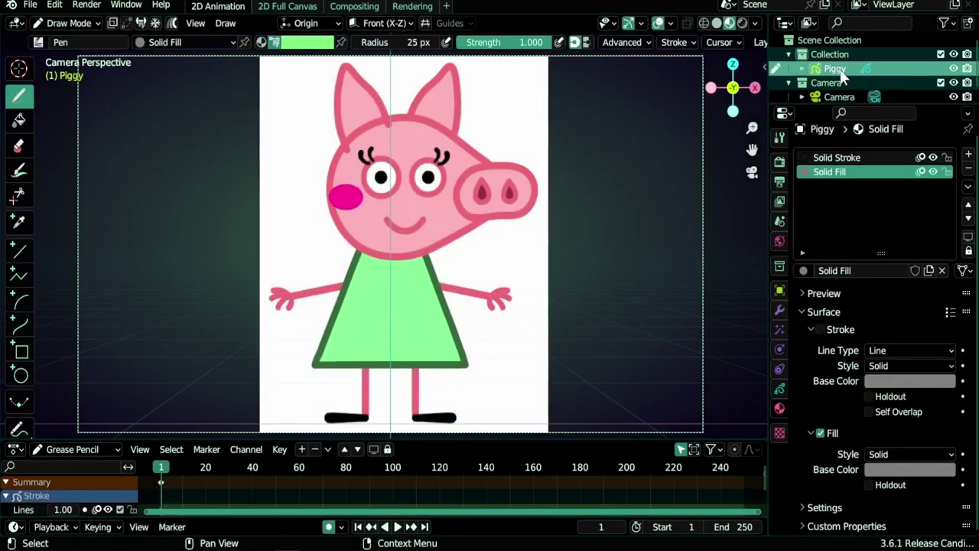
{"action": "left_click", "coordinate": [18, 227]}
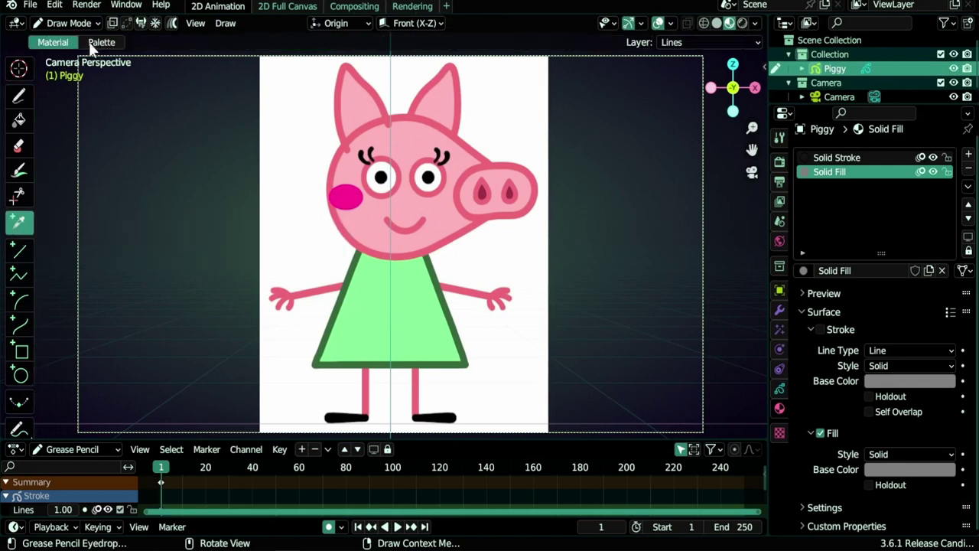
{"action": "left_click", "coordinate": [108, 43]}
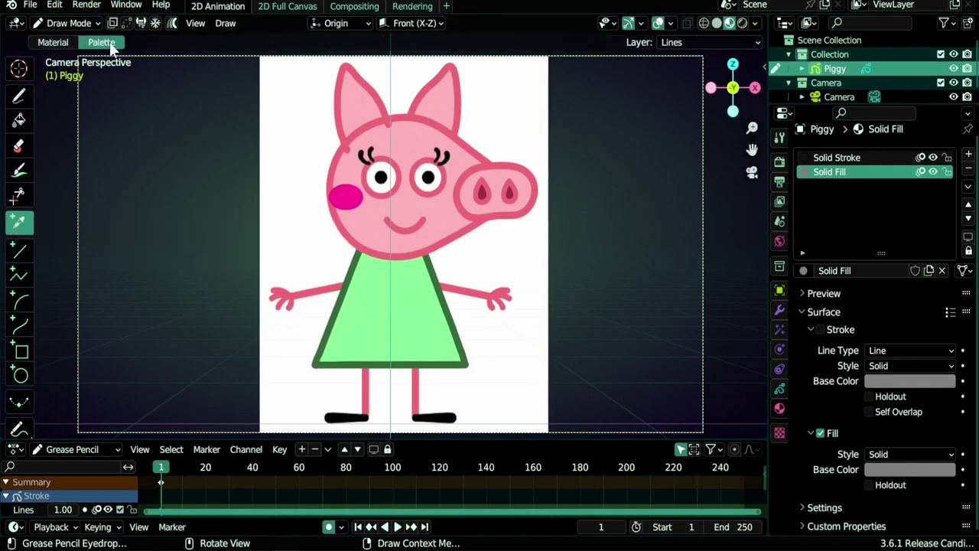
{"action": "left_click", "coordinate": [54, 43]}
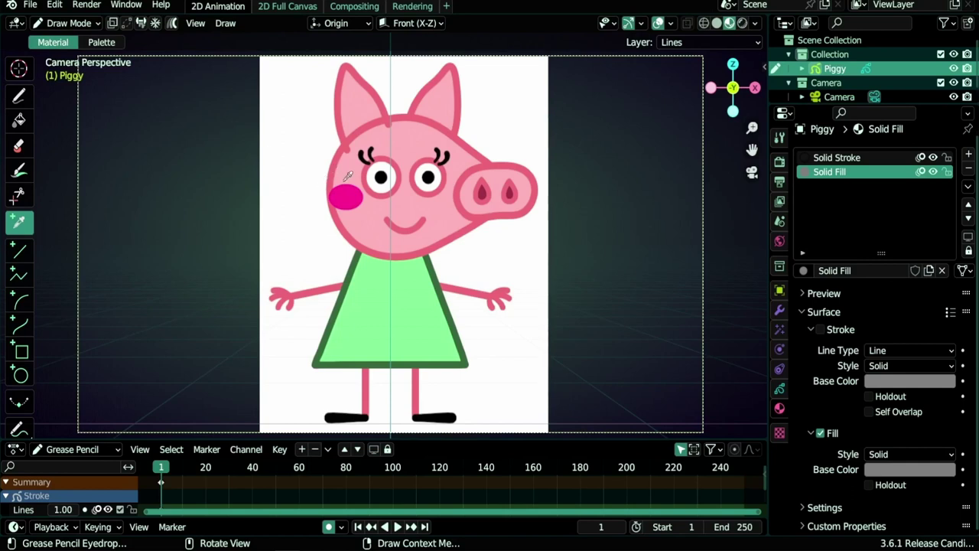
{"action": "left_click", "coordinate": [108, 42]}
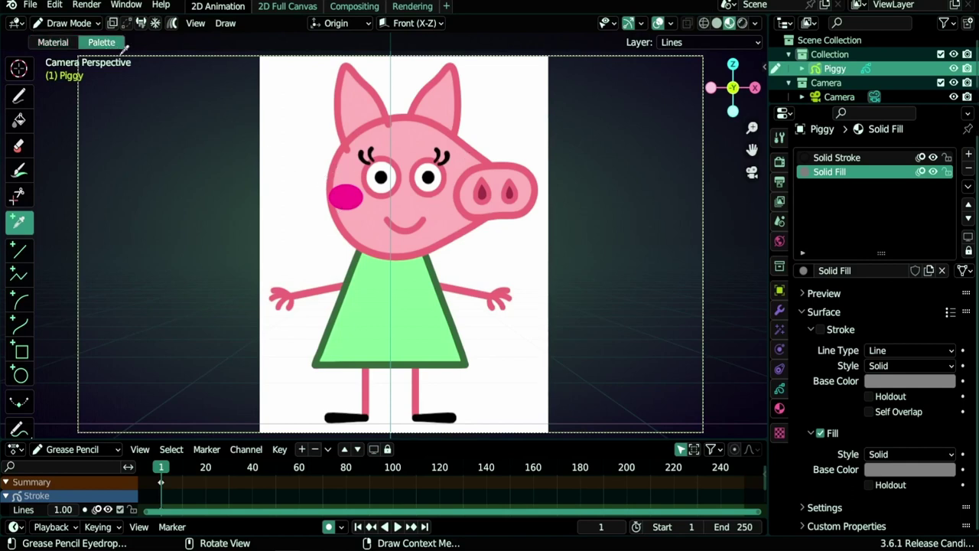
{"action": "left_click", "coordinate": [19, 95]}
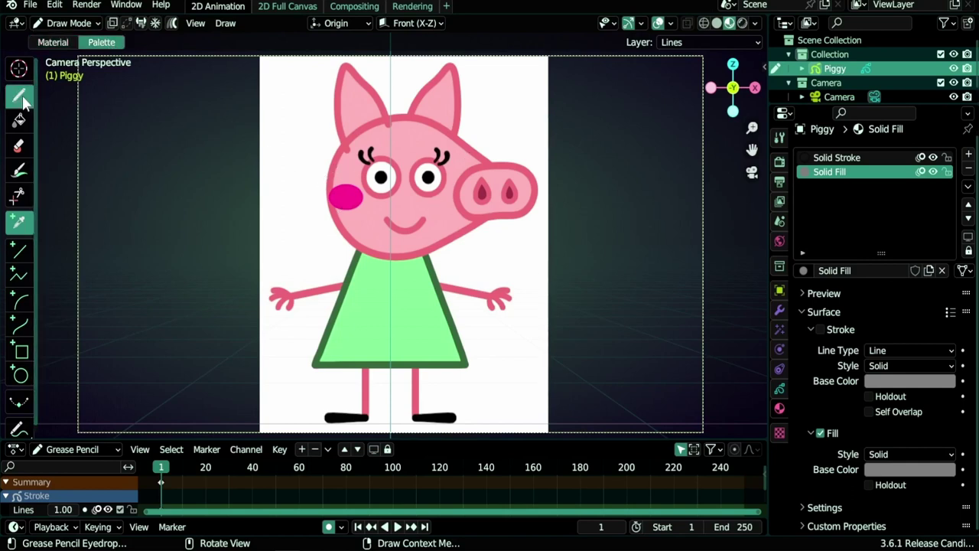
{"action": "left_click", "coordinate": [304, 43]}
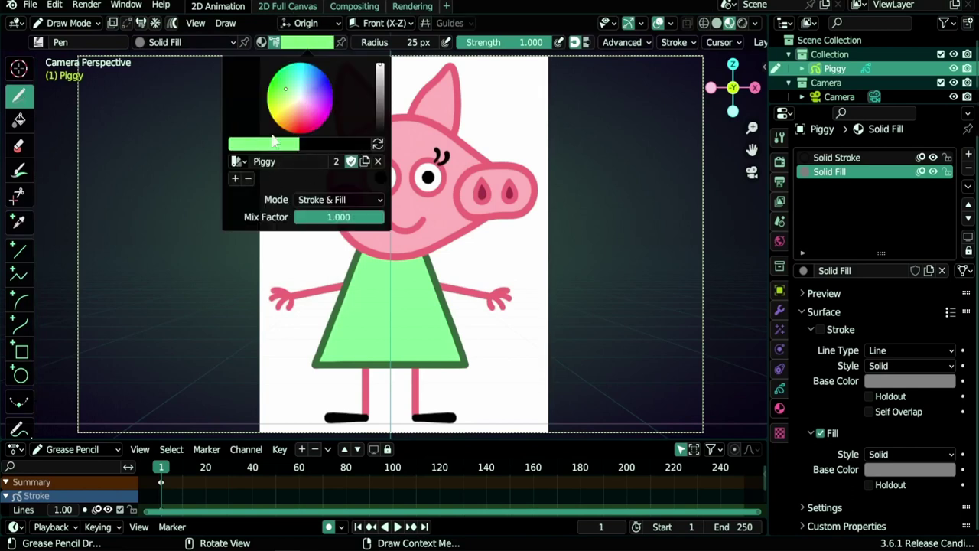
Step: Sample the reference pig's colors into the Piggy palette, and choose the dark outline pink with the Solid Stroke material for drawing
{"action": "left_click", "coordinate": [18, 222]}
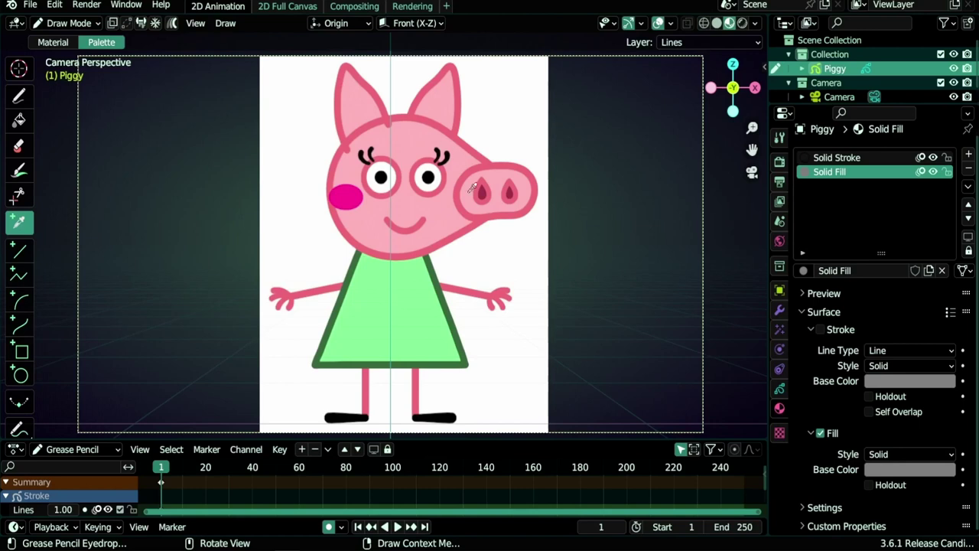
{"action": "scroll", "coordinate": [512, 220], "scroll_direction": "up", "scroll_amount": 4}
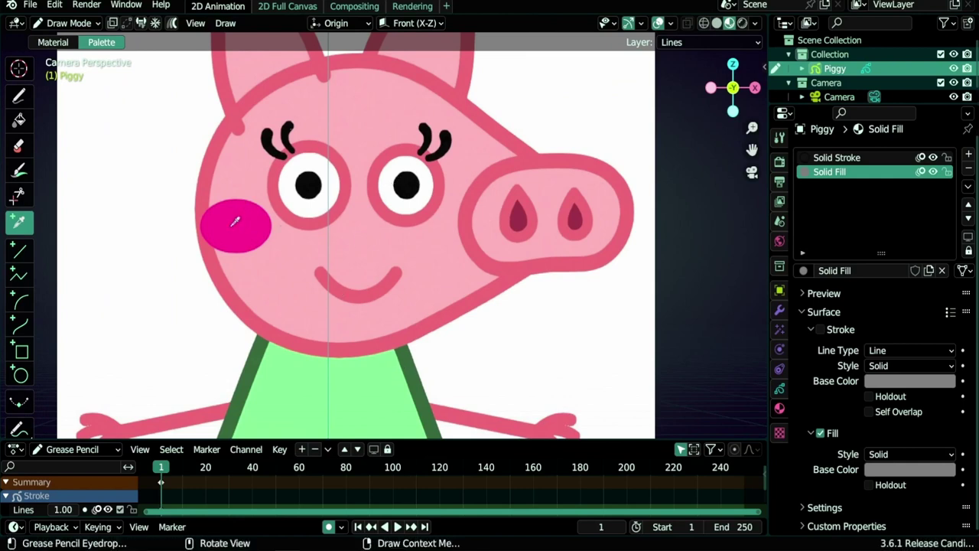
{"action": "key", "text": "Home"}
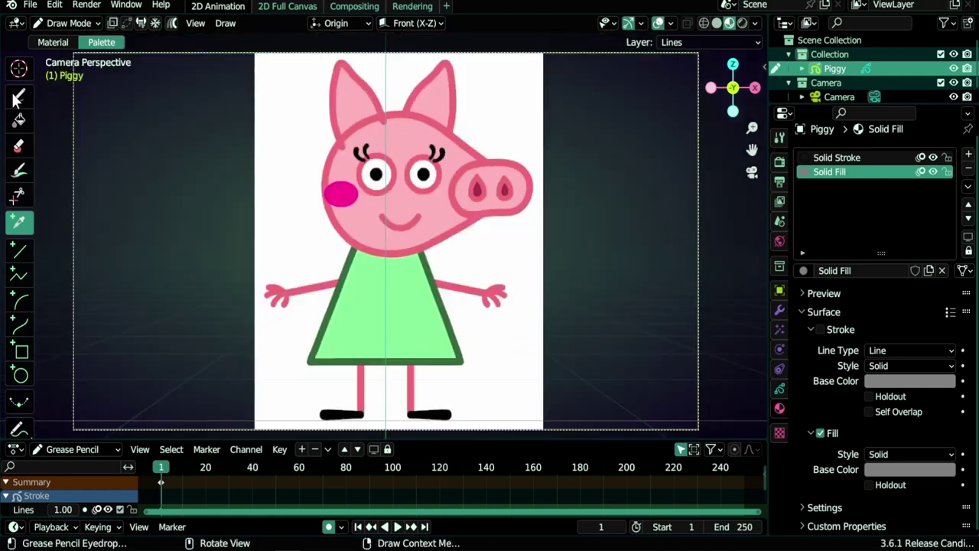
{"action": "left_click", "coordinate": [18, 98]}
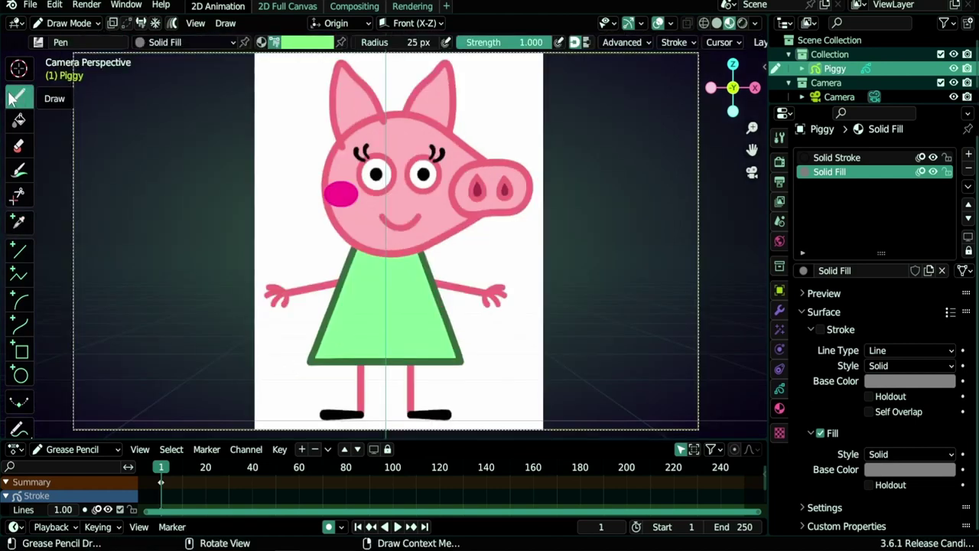
{"action": "left_click", "coordinate": [304, 43]}
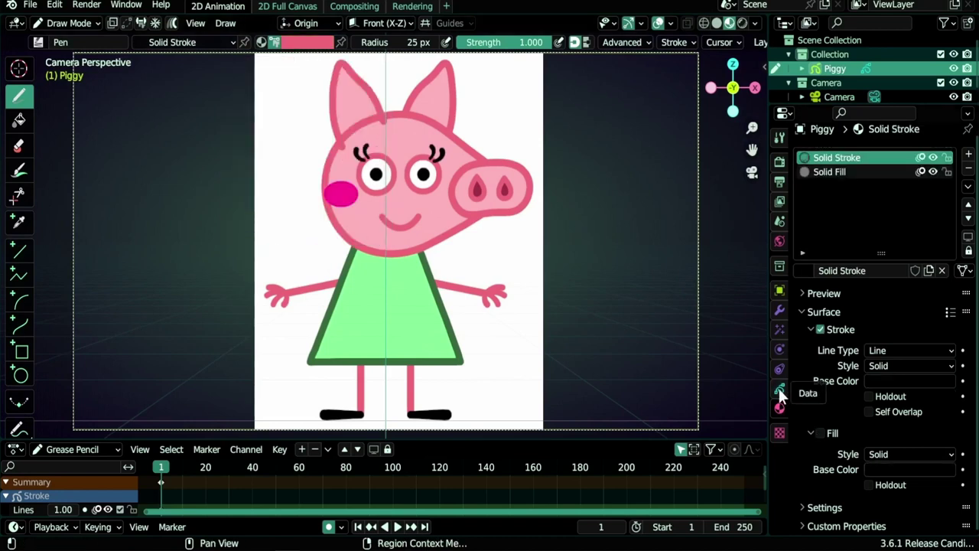
Step: Rename Piggy's Lines layer to normal and its Fills layer to mirror, and make the mirror layer active
{"action": "left_click", "coordinate": [778, 389]}
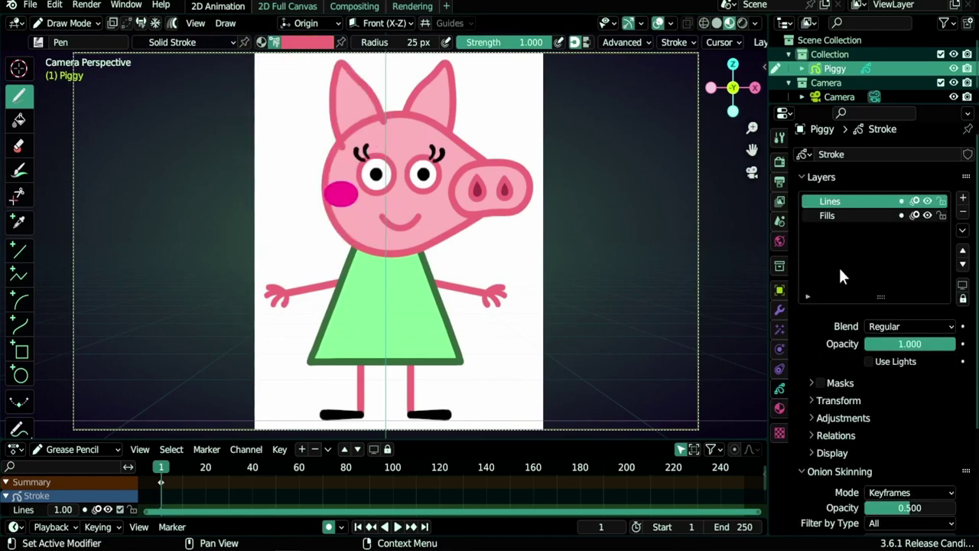
{"action": "left_click", "coordinate": [834, 214]}
{"action": "double_click", "coordinate": [841, 201]}
{"action": "type", "text": "normal"}
{"action": "key", "text": "Return"}
{"action": "left_click", "coordinate": [839, 215]}
{"action": "type", "text": "mirror"}
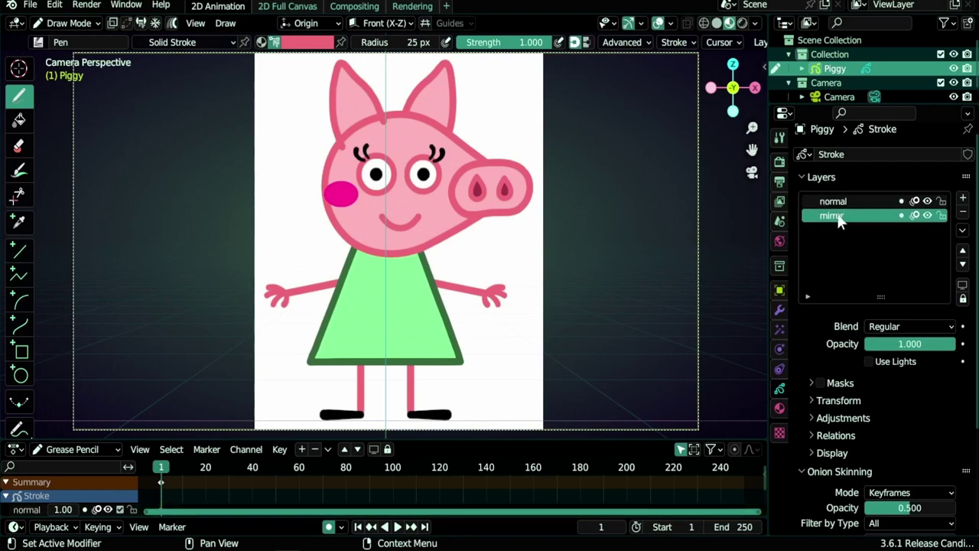
{"action": "left_click", "coordinate": [845, 202]}
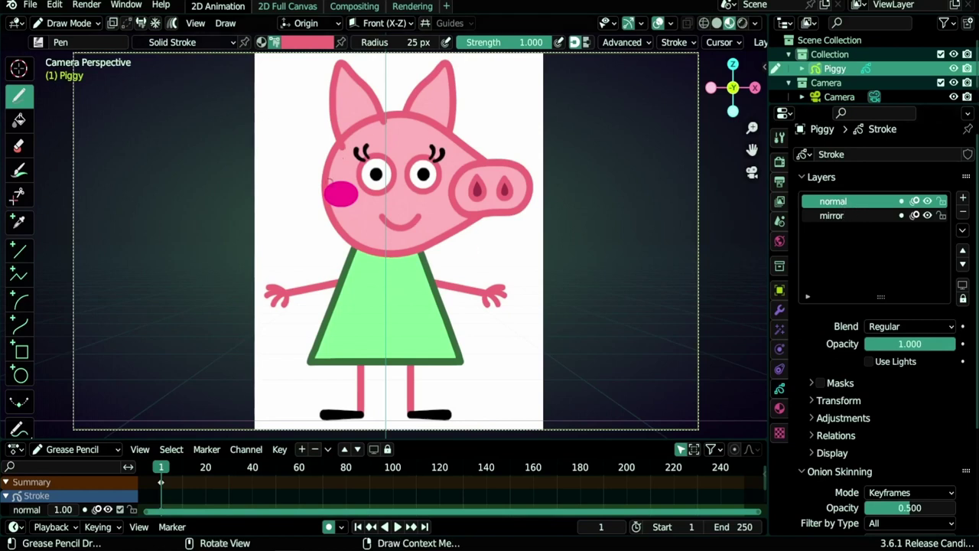
{"action": "left_click", "coordinate": [849, 217]}
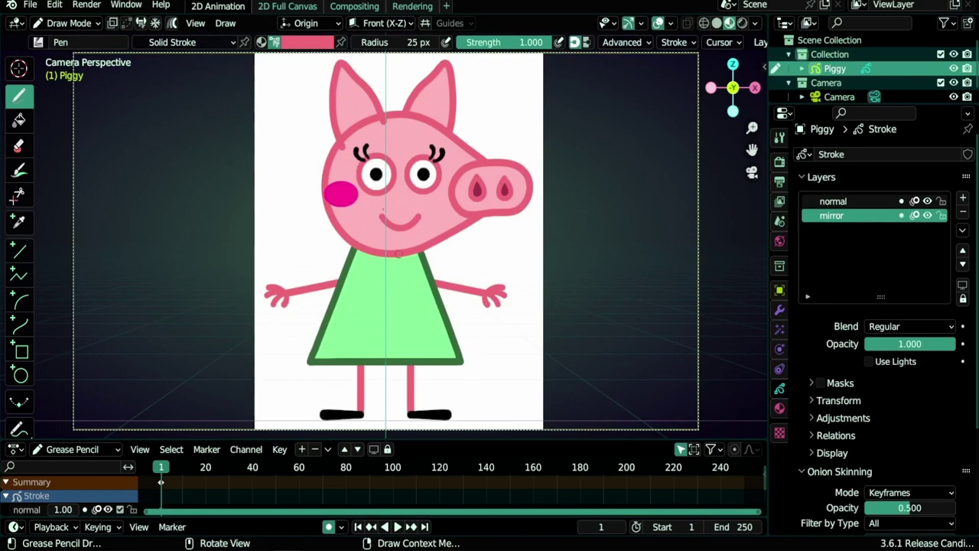
Step: Add a Mirror modifier to Piggy and limit its influence to the mirror layer
{"action": "left_click", "coordinate": [780, 310]}
{"action": "left_click", "coordinate": [844, 162]}
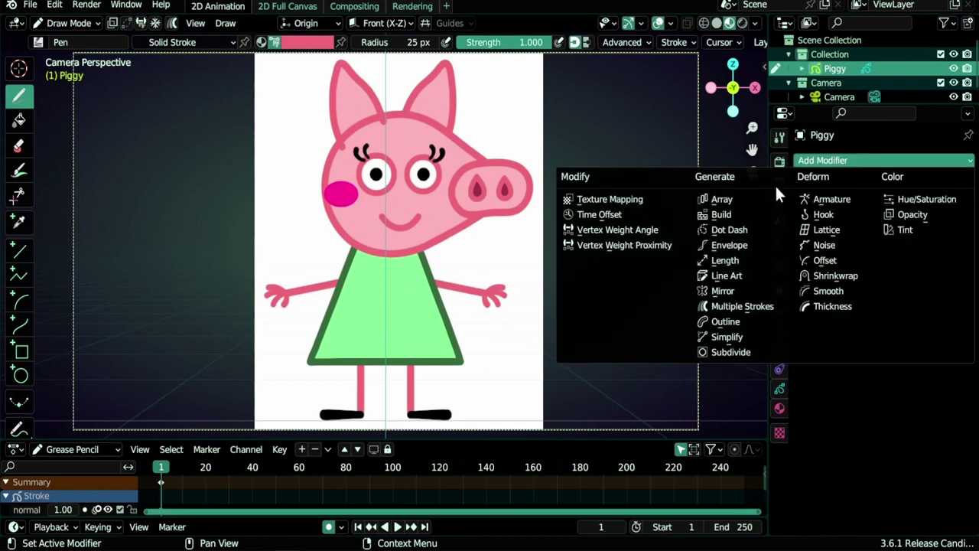
{"action": "left_click", "coordinate": [754, 289]}
{"action": "left_click", "coordinate": [814, 243]}
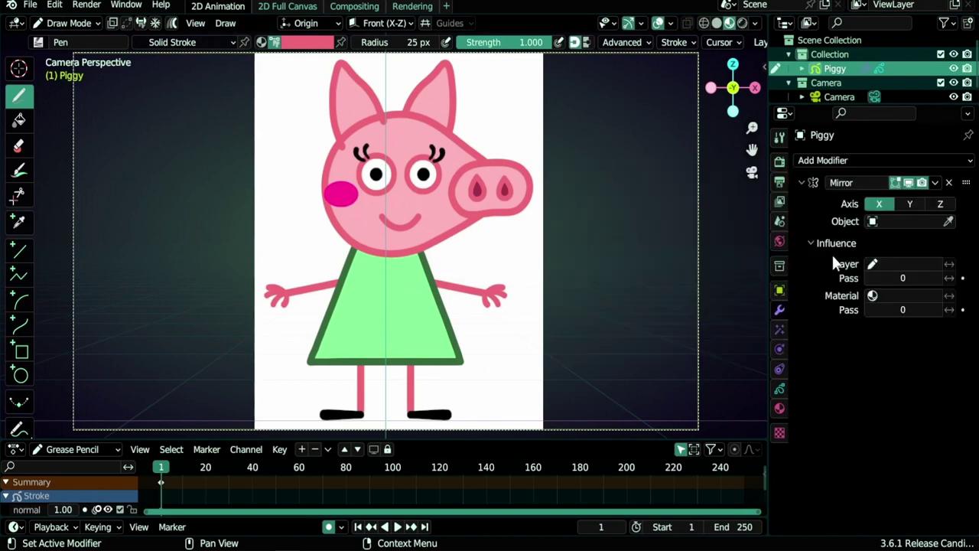
{"action": "left_click", "coordinate": [895, 264]}
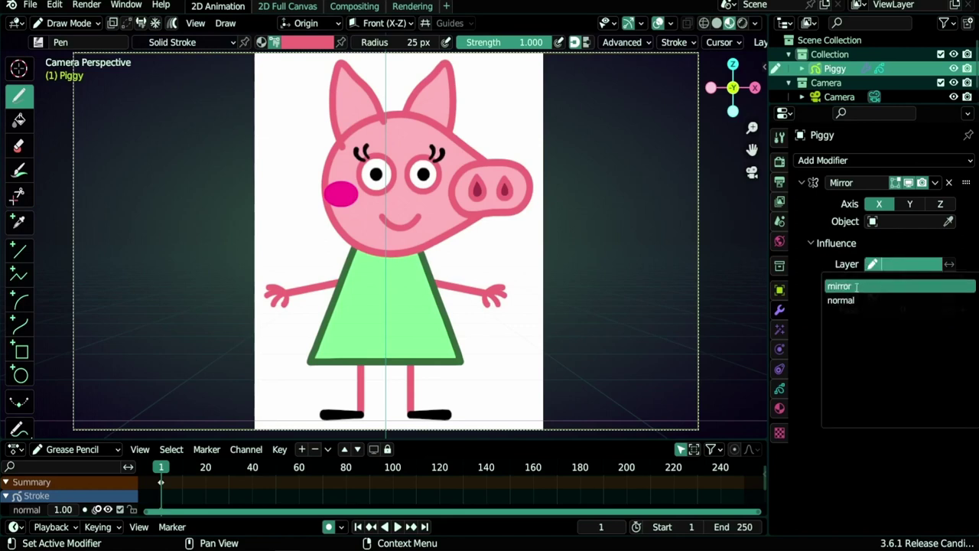
{"action": "left_click", "coordinate": [857, 287]}
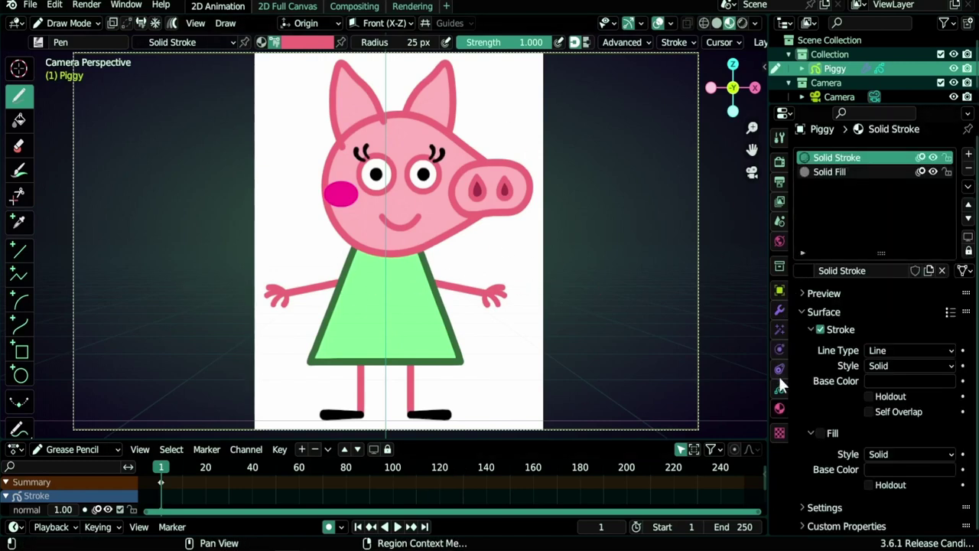
Step: Make Piggy's normal layer active and choose the Curve tool with the outline pink for tracing the head
{"action": "left_click", "coordinate": [780, 387]}
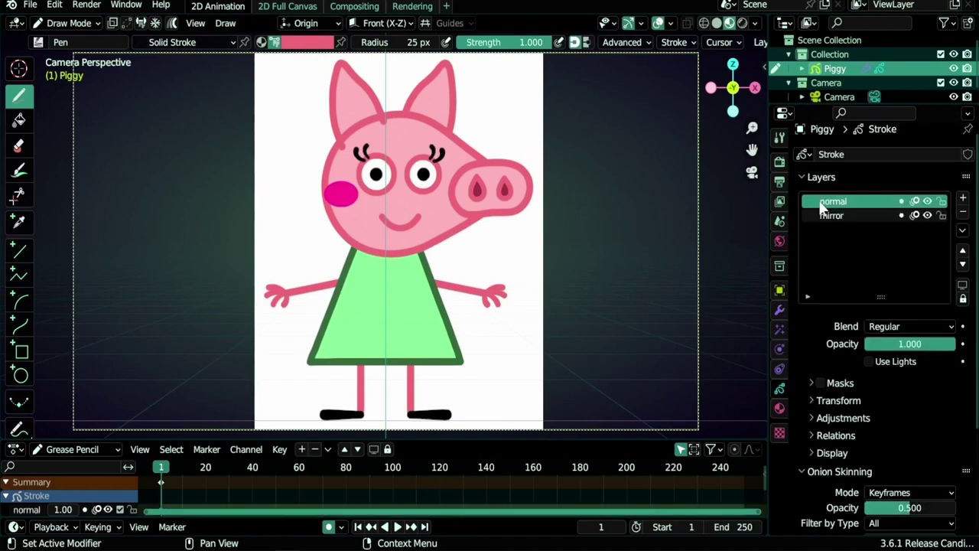
{"action": "left_click", "coordinate": [17, 329]}
{"action": "scroll", "coordinate": [403, 165], "scroll_direction": "up", "scroll_amount": 3}
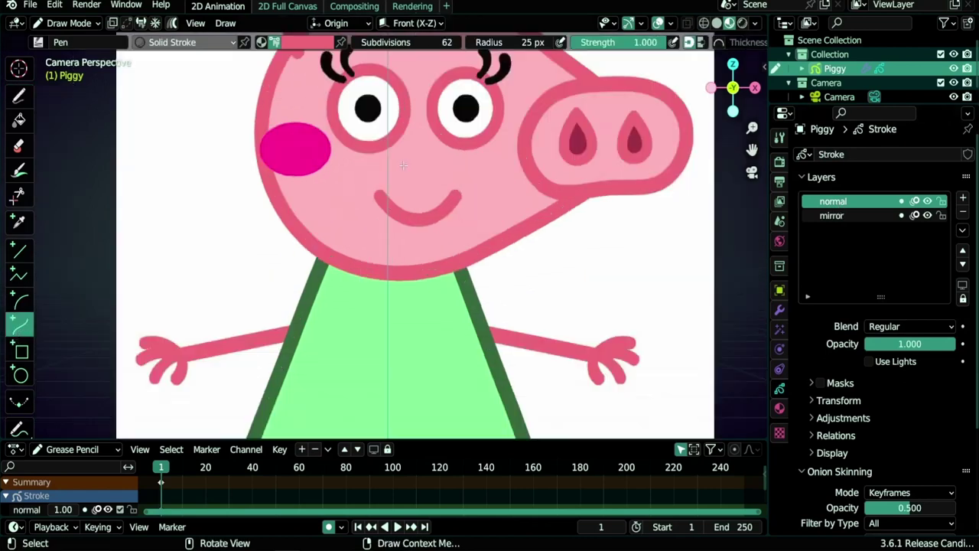
{"action": "middle_click_drag", "start_coordinate": [403, 166], "coordinate": [403, 299], "text": "shift"}
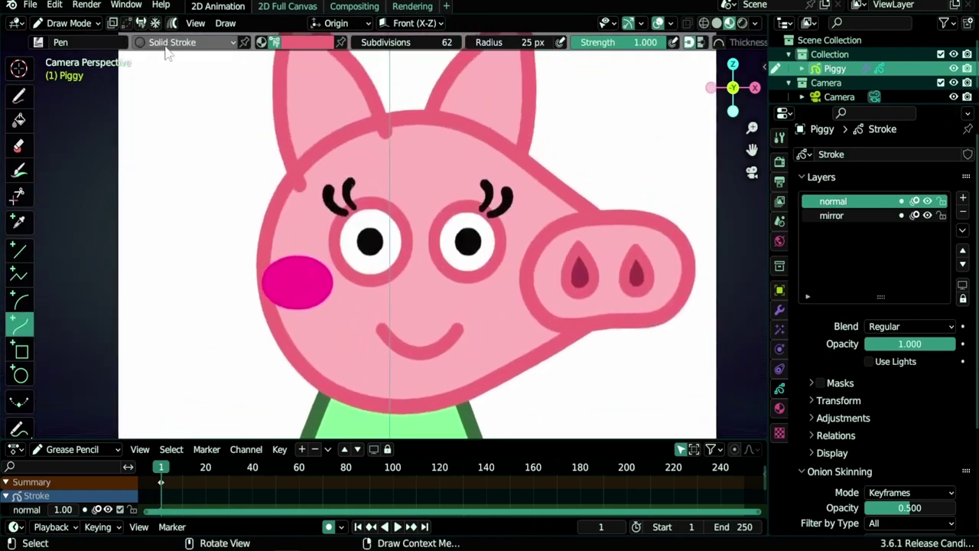
{"action": "left_click", "coordinate": [300, 44]}
{"action": "left_click_drag", "start_coordinate": [592, 216], "coordinate": [268, 235]}
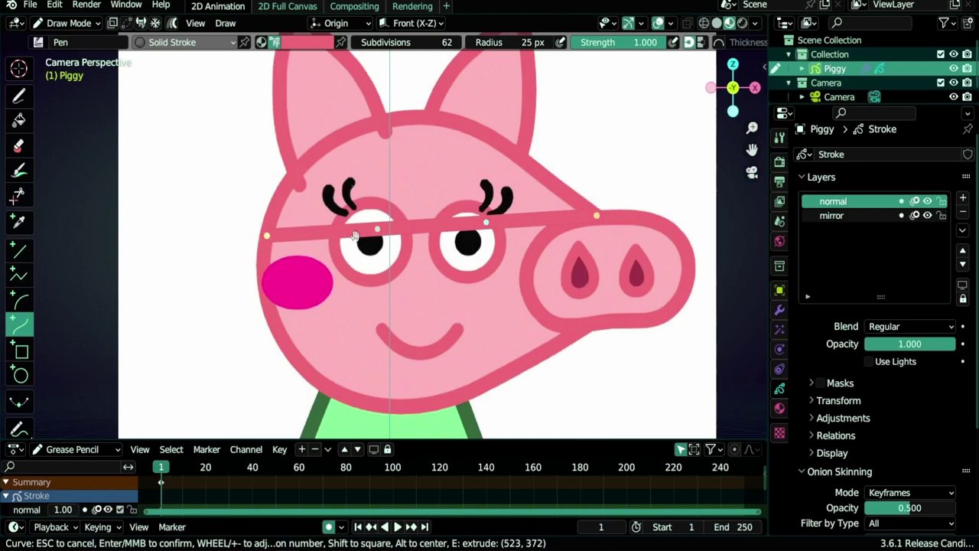
{"action": "mouse_move", "coordinate": [370, 227]}
{"action": "left_mouse_down"}
{"action": "mouse_move", "coordinate": [371, 44]}
{"action": "mouse_move", "coordinate": [349, 43]}
{"action": "left_mouse_up"}
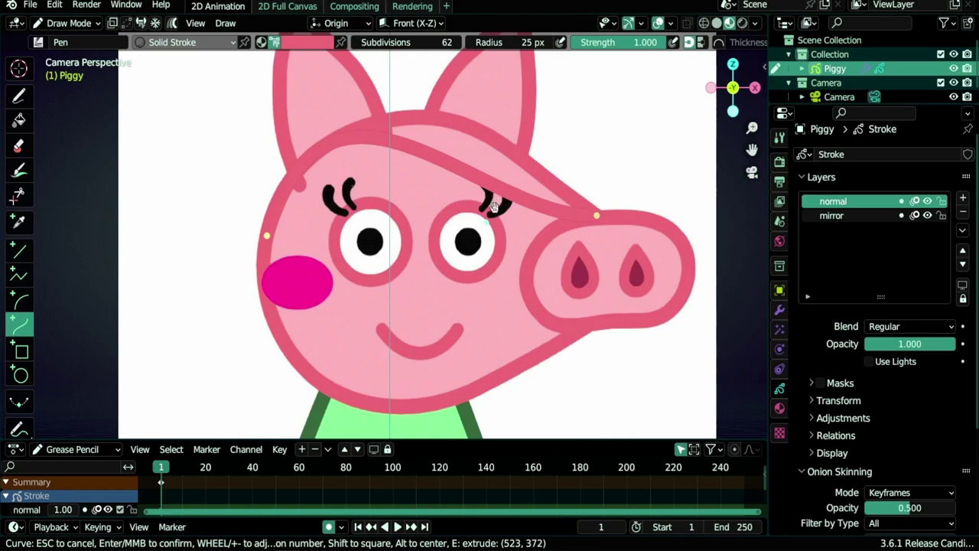
{"action": "mouse_move", "coordinate": [320, 153]}
{"action": "left_mouse_down"}
{"action": "mouse_move", "coordinate": [384, 169]}
{"action": "mouse_move", "coordinate": [389, 140]}
{"action": "mouse_move", "coordinate": [351, 127]}
{"action": "mouse_move", "coordinate": [345, 107]}
{"action": "left_mouse_up"}
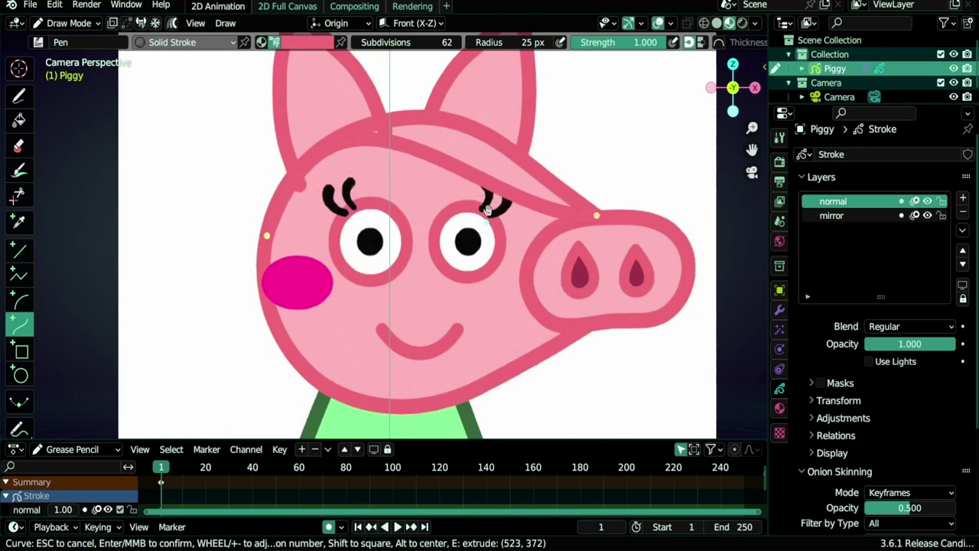
{"action": "left_click_drag", "start_coordinate": [496, 191], "coordinate": [518, 109]}
{"action": "left_click_drag", "start_coordinate": [345, 107], "coordinate": [296, 148]}
{"action": "mouse_move", "coordinate": [460, 151]}
{"action": "left_mouse_down"}
{"action": "mouse_move", "coordinate": [468, 146]}
{"action": "mouse_move", "coordinate": [454, 138]}
{"action": "left_mouse_up"}
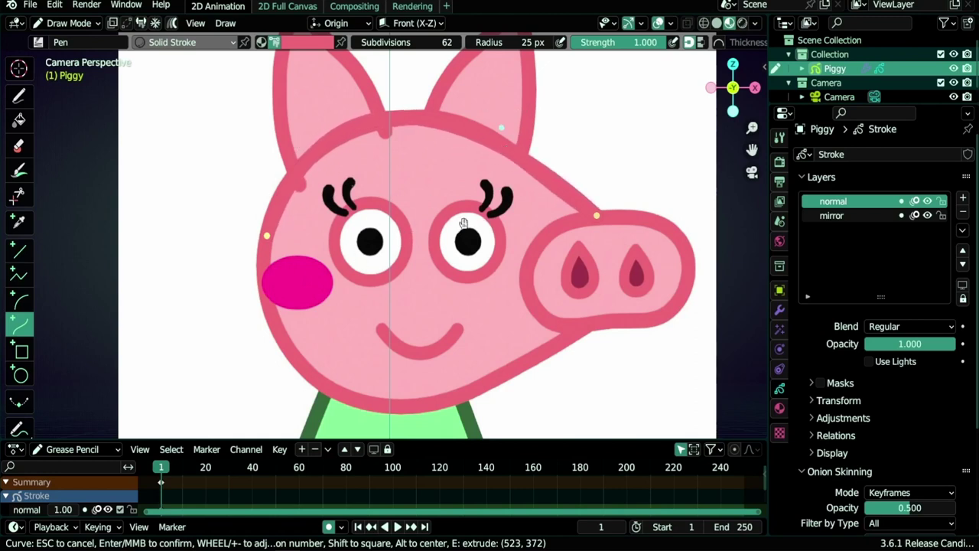
{"action": "key", "text": "Return"}
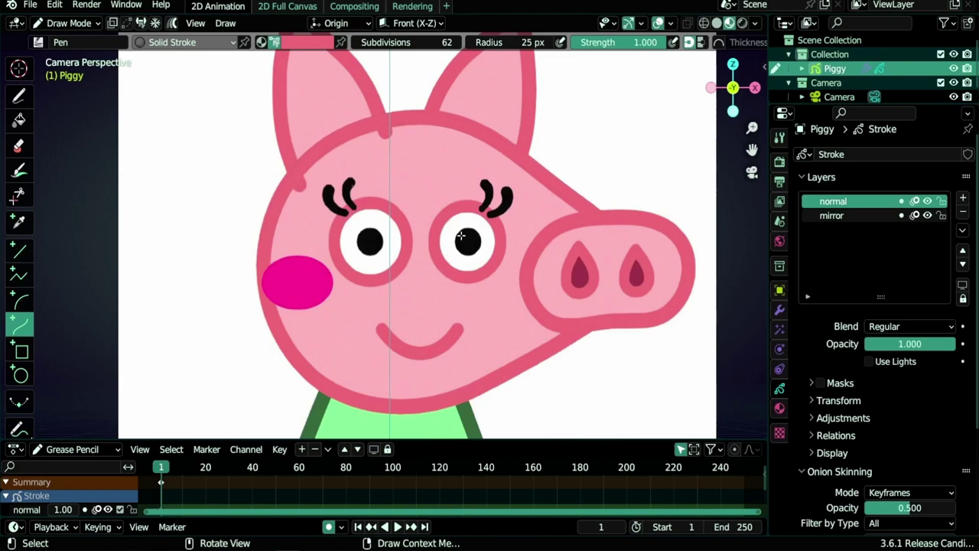
Step: Set the opacity of the camera's piggy ref.jpg background image to 0.5 and return to drawing on Piggy
{"action": "left_click", "coordinate": [839, 97]}
{"action": "scroll", "coordinate": [842, 306], "scroll_direction": "down", "scroll_amount": 5}
{"action": "left_click", "coordinate": [899, 393]}
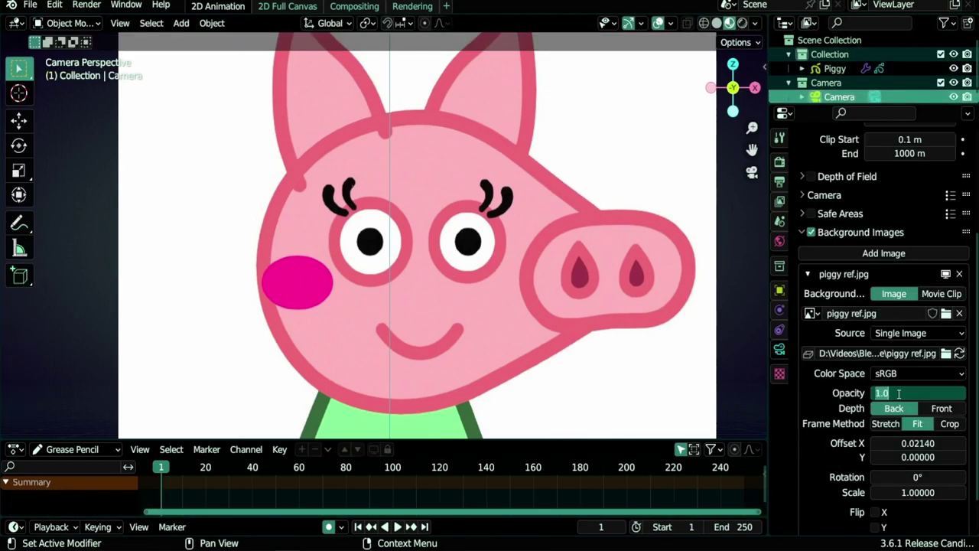
{"action": "type", "text": "0.5"}
{"action": "key", "text": "Return"}
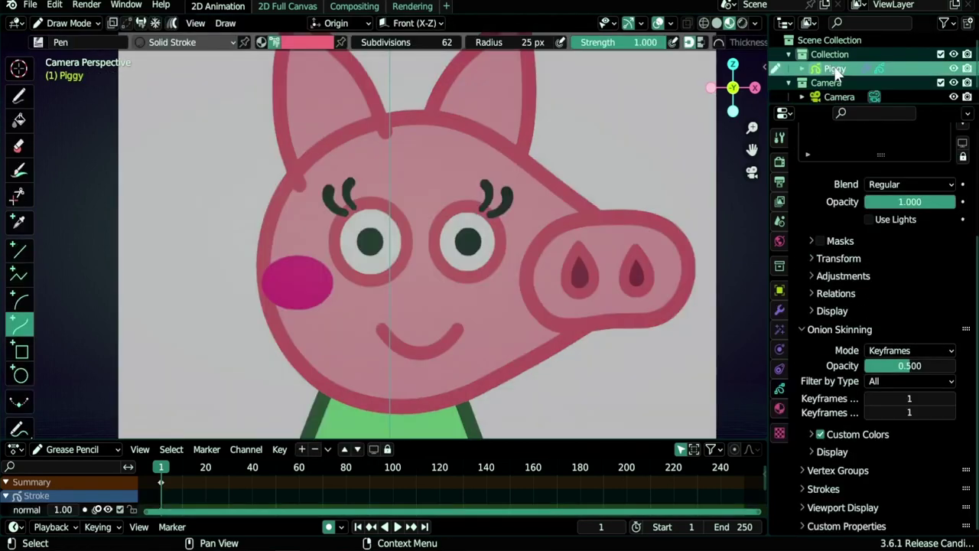
Step: Trace the upper head outline with a curve from the snout's upper edge to the back of the cheek, at a 30 px radius
{"action": "left_click_drag", "start_coordinate": [595, 217], "coordinate": [264, 262]}
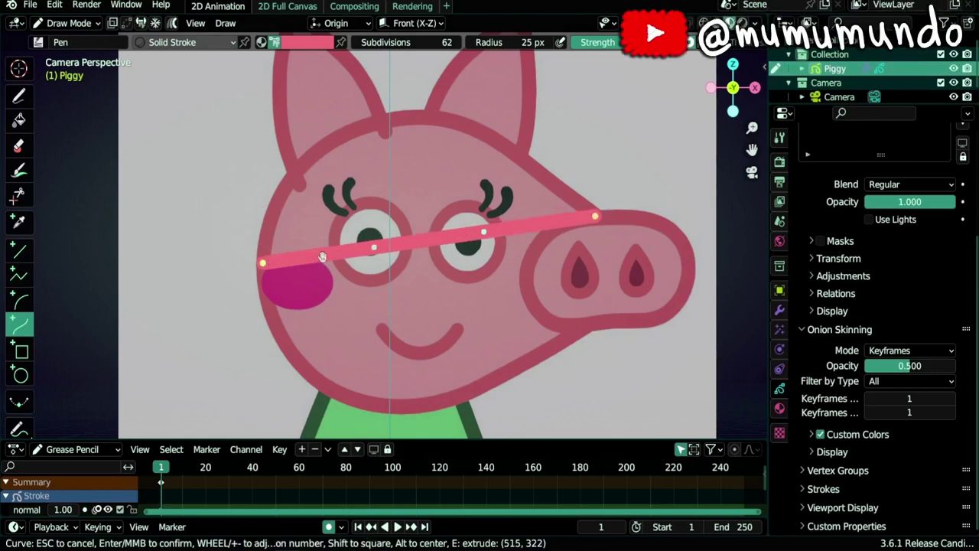
{"action": "left_click_drag", "start_coordinate": [485, 232], "coordinate": [465, 76]}
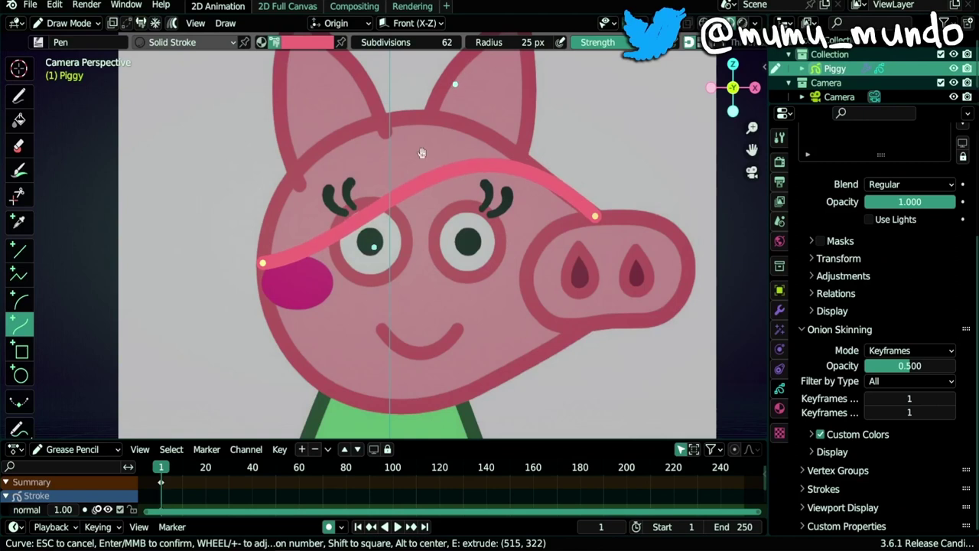
{"action": "mouse_move", "coordinate": [374, 247]}
{"action": "left_mouse_down"}
{"action": "mouse_move", "coordinate": [336, 163]}
{"action": "mouse_move", "coordinate": [284, 82]}
{"action": "mouse_move", "coordinate": [280, 89]}
{"action": "left_mouse_up"}
{"action": "left_click_drag", "start_coordinate": [465, 77], "coordinate": [463, 88]}
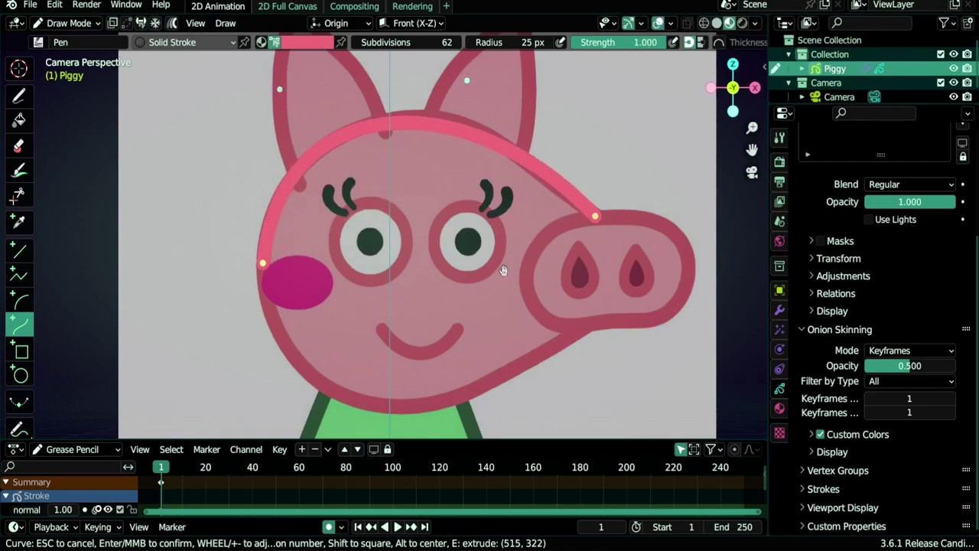
{"action": "key", "text": "f"}
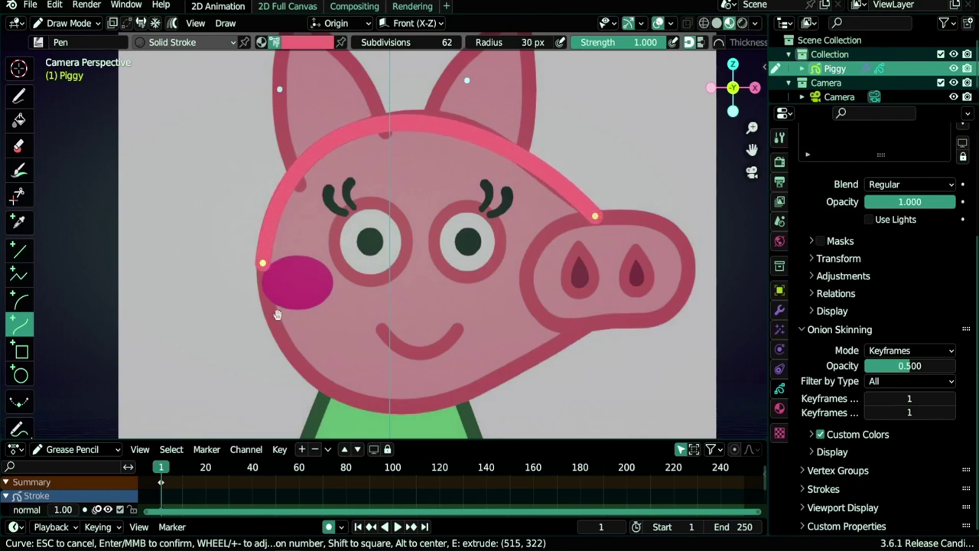
Step: Extrude the head curve around the chin to the snout's lower edge, fit it to the reference and finish the outline
{"action": "key", "text": "e"}
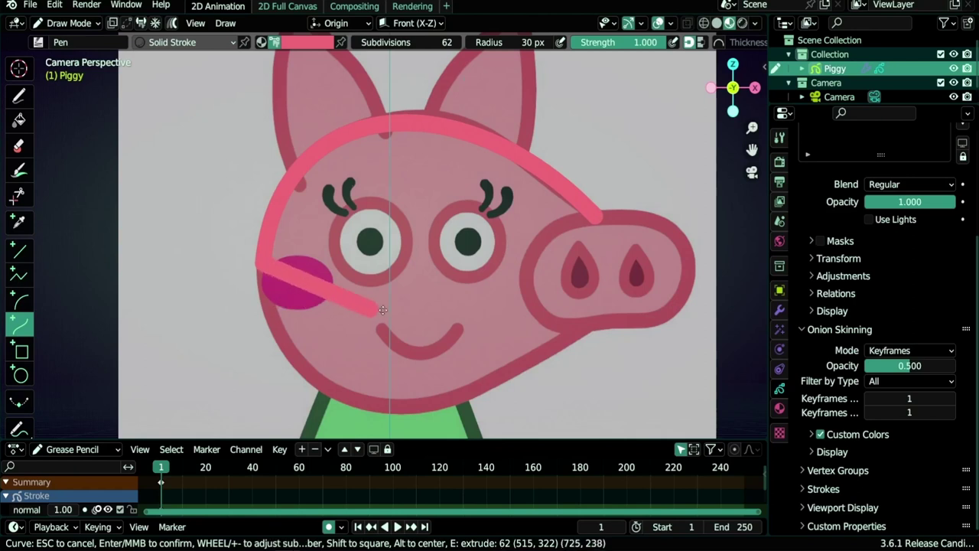
{"action": "left_click", "coordinate": [586, 325]}
{"action": "left_click_drag", "start_coordinate": [298, 406], "coordinate": [279, 441]}
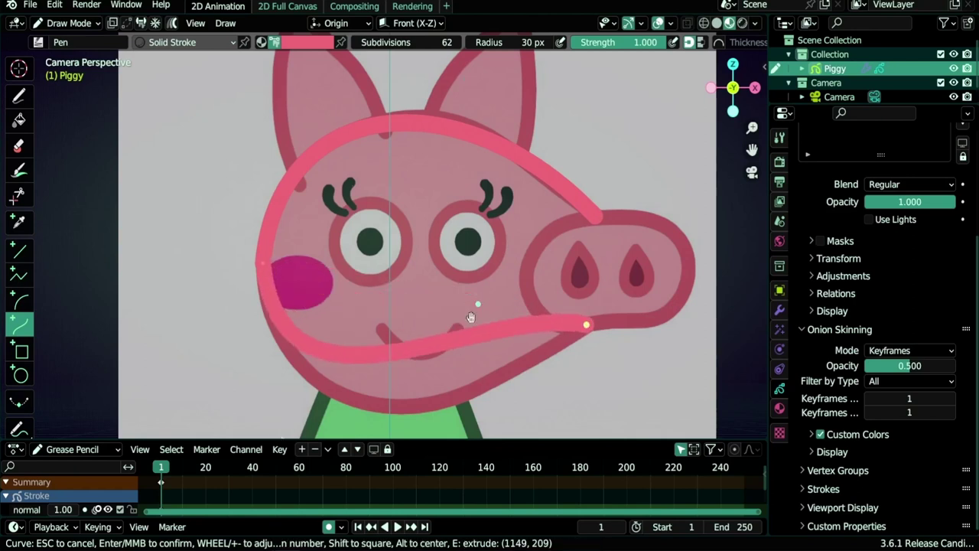
{"action": "mouse_move", "coordinate": [472, 312]}
{"action": "left_mouse_down"}
{"action": "mouse_move", "coordinate": [448, 437]}
{"action": "mouse_move", "coordinate": [439, 438]}
{"action": "left_mouse_up"}
{"action": "mouse_move", "coordinate": [587, 327]}
{"action": "left_mouse_down"}
{"action": "mouse_move", "coordinate": [549, 313]}
{"action": "mouse_move", "coordinate": [538, 330]}
{"action": "mouse_move", "coordinate": [581, 328]}
{"action": "left_mouse_up"}
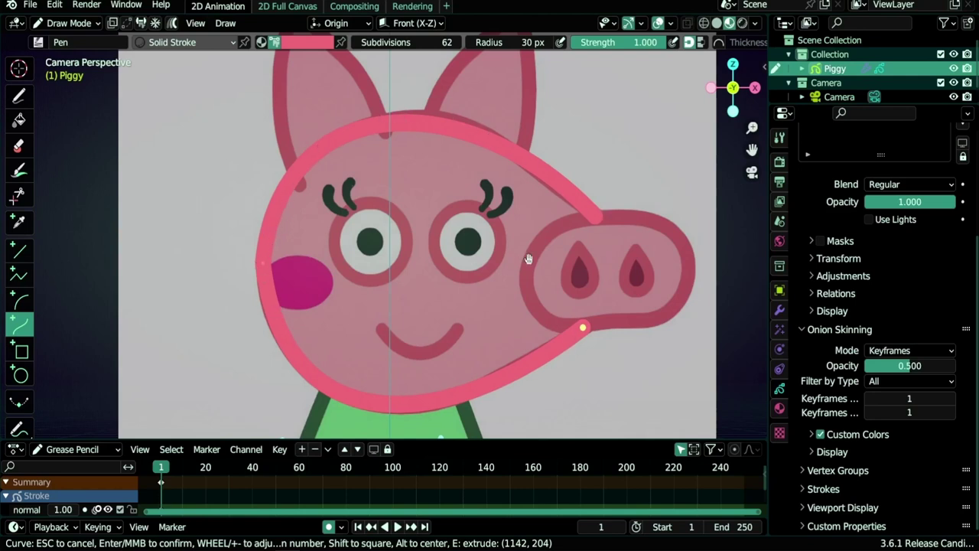
{"action": "key", "text": "Return"}
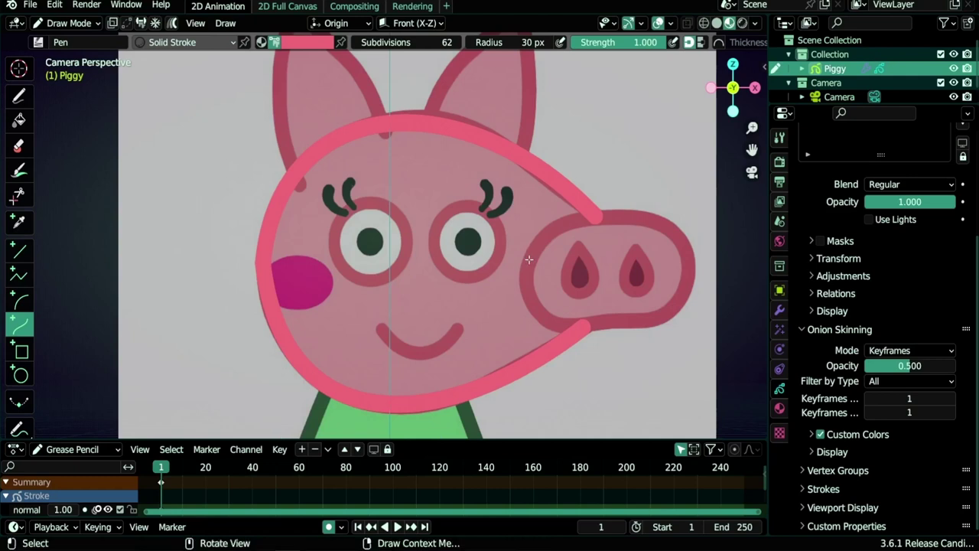
Step: Draw a curve on the snout and shape it into a teardrop around the nostril nearest the eyes
{"action": "scroll", "coordinate": [487, 215], "scroll_direction": "up", "scroll_amount": 3}
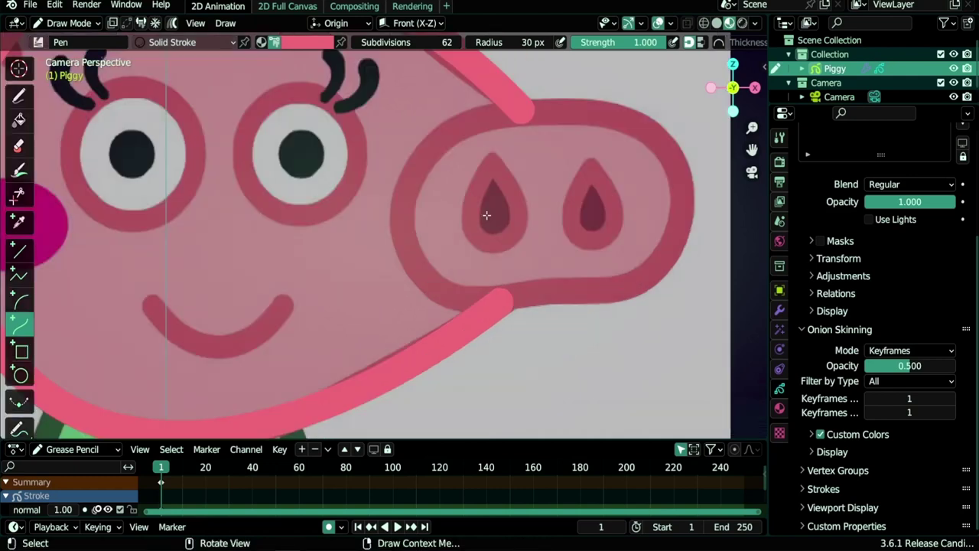
{"action": "mouse_move", "coordinate": [492, 166]}
{"action": "left_mouse_down"}
{"action": "mouse_move", "coordinate": [472, 252]}
{"action": "mouse_move", "coordinate": [551, 292]}
{"action": "left_mouse_up"}
{"action": "left_click_drag", "start_coordinate": [510, 214], "coordinate": [439, 320]}
{"action": "left_click_drag", "start_coordinate": [532, 257], "coordinate": [476, 387]}
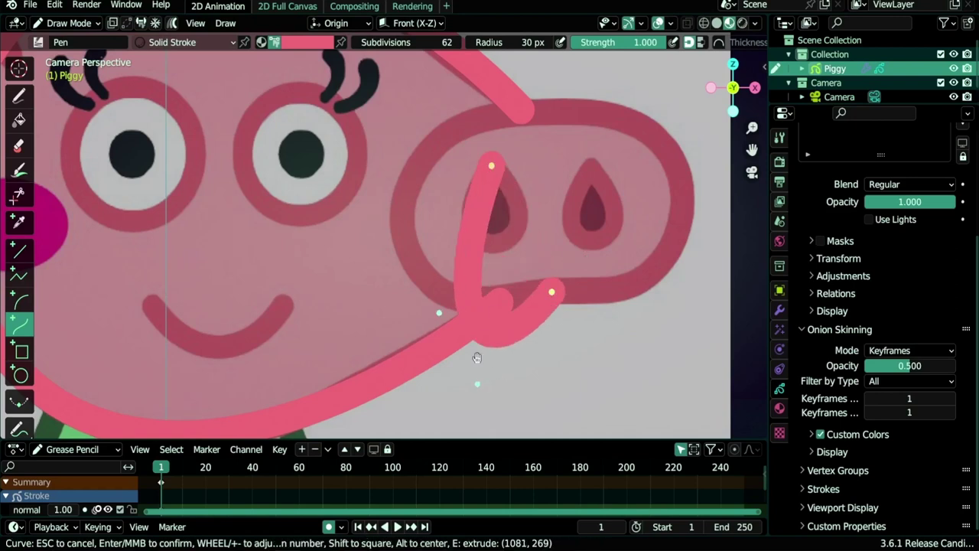
{"action": "left_click_drag", "start_coordinate": [439, 313], "coordinate": [374, 312]}
{"action": "left_click_drag", "start_coordinate": [478, 385], "coordinate": [513, 388]}
{"action": "left_click_drag", "start_coordinate": [552, 293], "coordinate": [501, 175]}
{"action": "left_click_drag", "start_coordinate": [513, 389], "coordinate": [588, 251]}
{"action": "left_click_drag", "start_coordinate": [374, 314], "coordinate": [407, 281]}
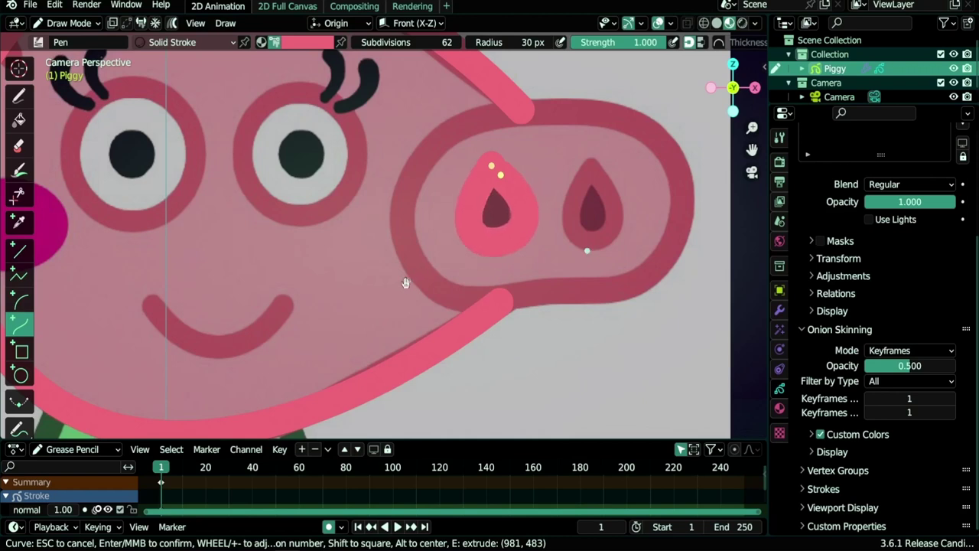
{"action": "left_click_drag", "start_coordinate": [587, 251], "coordinate": [579, 264]}
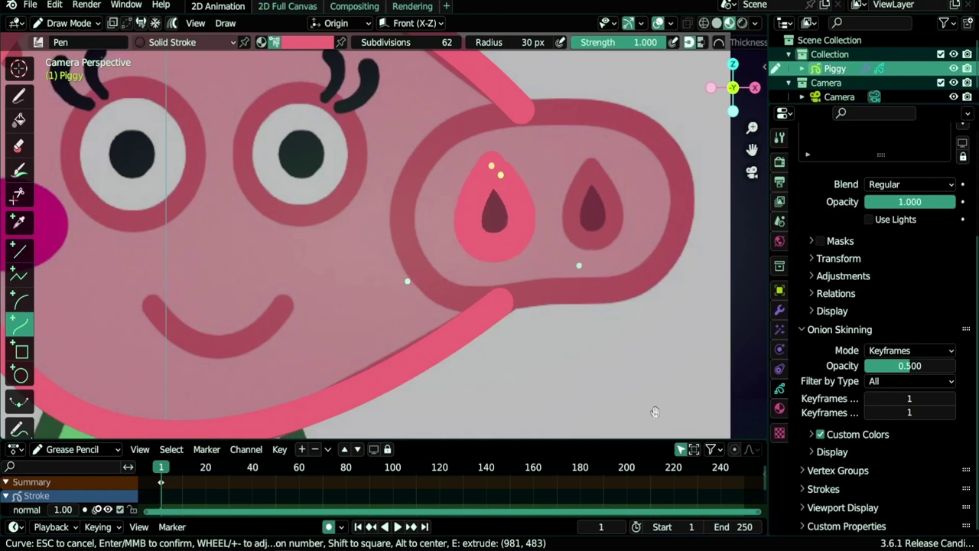
Step: Set the nostril curve's radius to 19 px, fit it to the reference and finish the stroke
{"action": "scroll", "coordinate": [656, 413], "scroll_direction": "down", "scroll_amount": 7}
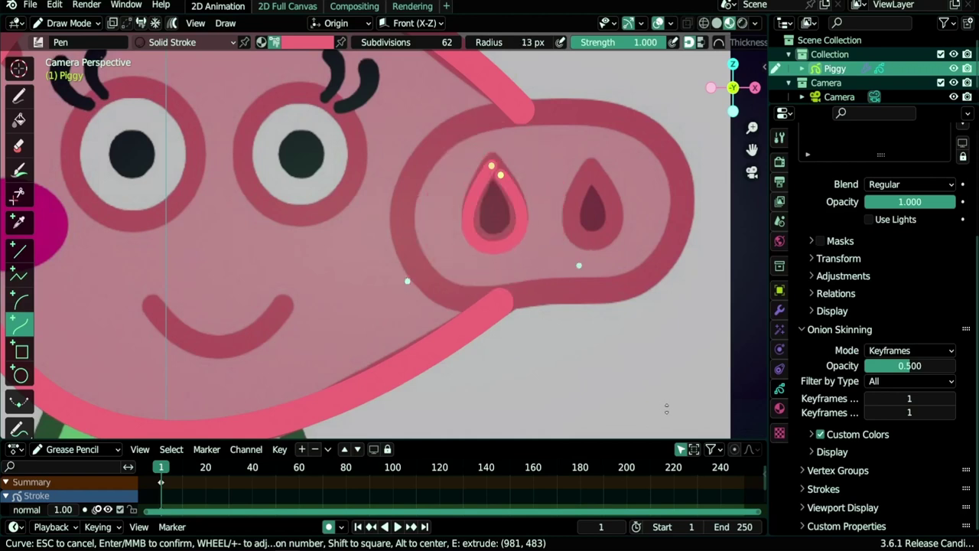
{"action": "scroll", "coordinate": [663, 406], "scroll_direction": "down", "scroll_amount": 4}
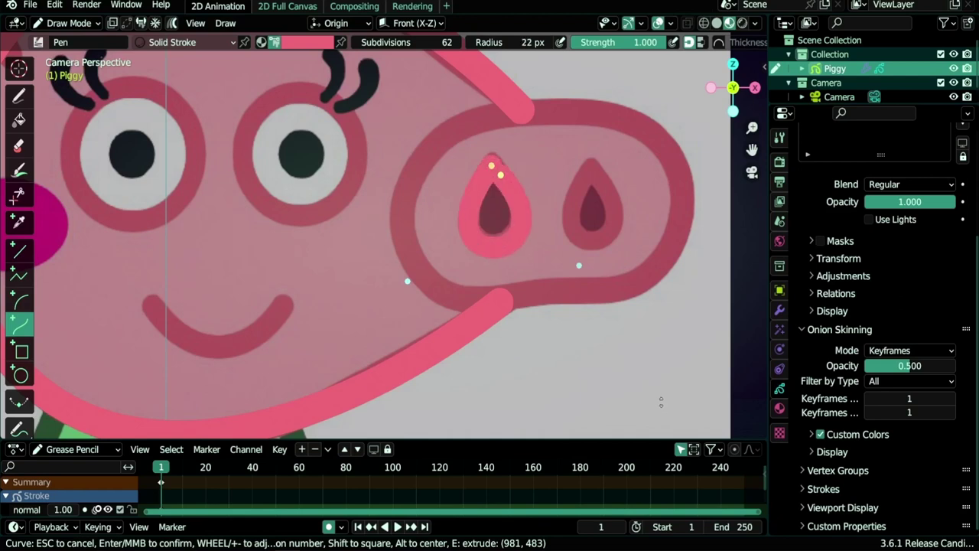
{"action": "scroll", "coordinate": [664, 405], "scroll_direction": "up", "scroll_amount": 5}
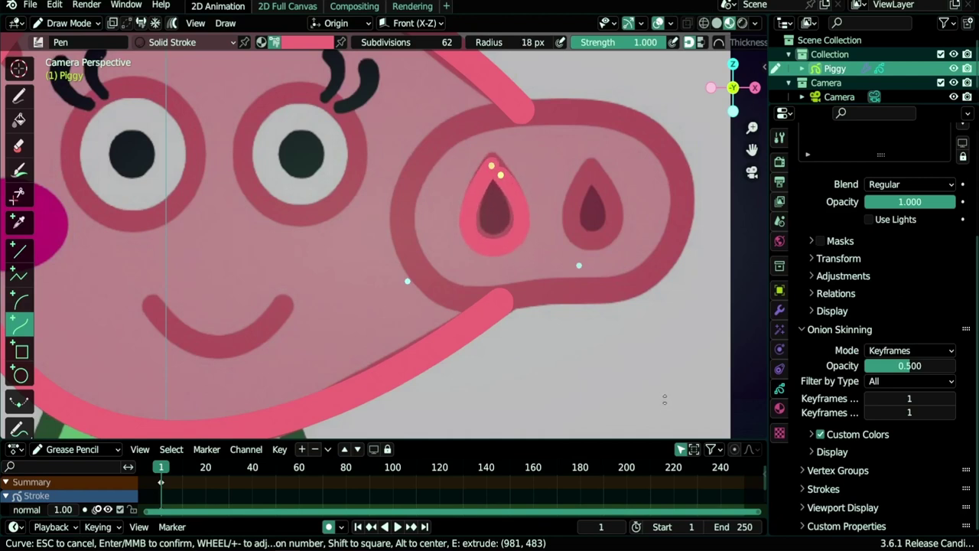
{"action": "scroll", "coordinate": [664, 399], "scroll_direction": "up", "scroll_amount": 1}
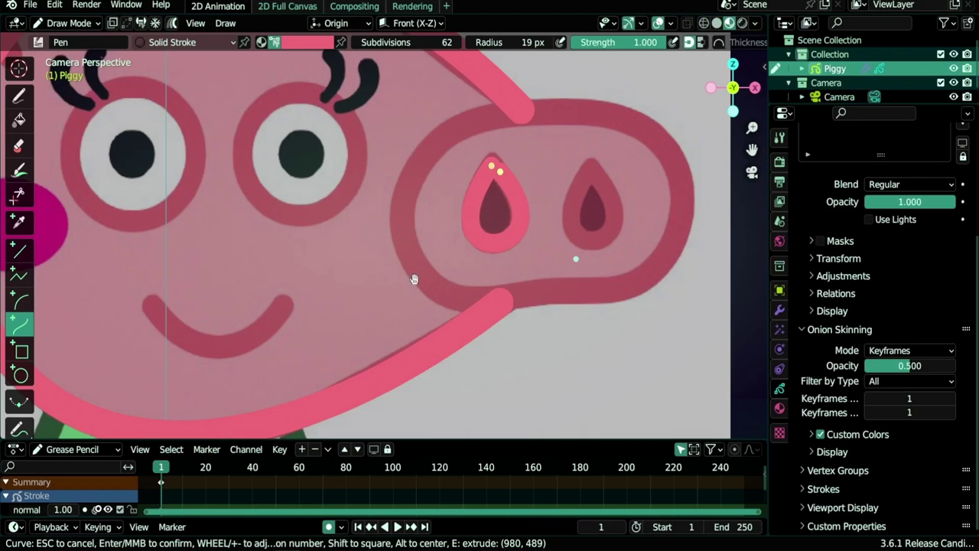
{"action": "key", "text": "Return"}
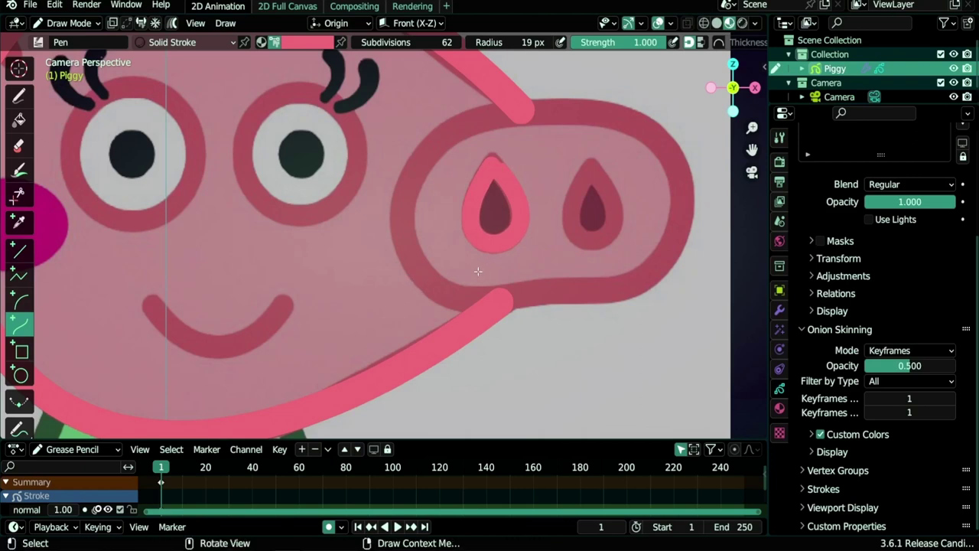
Step: Trace the smile with the Arc tool, bending it down to match the reference, at a 24 px radius
{"action": "middle_click_drag", "start_coordinate": [290, 319], "coordinate": [475, 335], "text": "shift"}
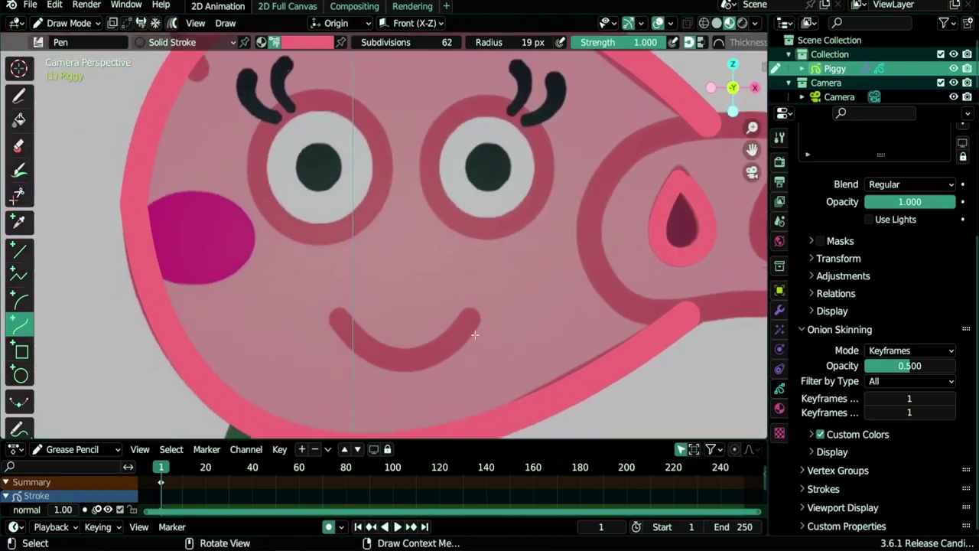
{"action": "left_click", "coordinate": [20, 300]}
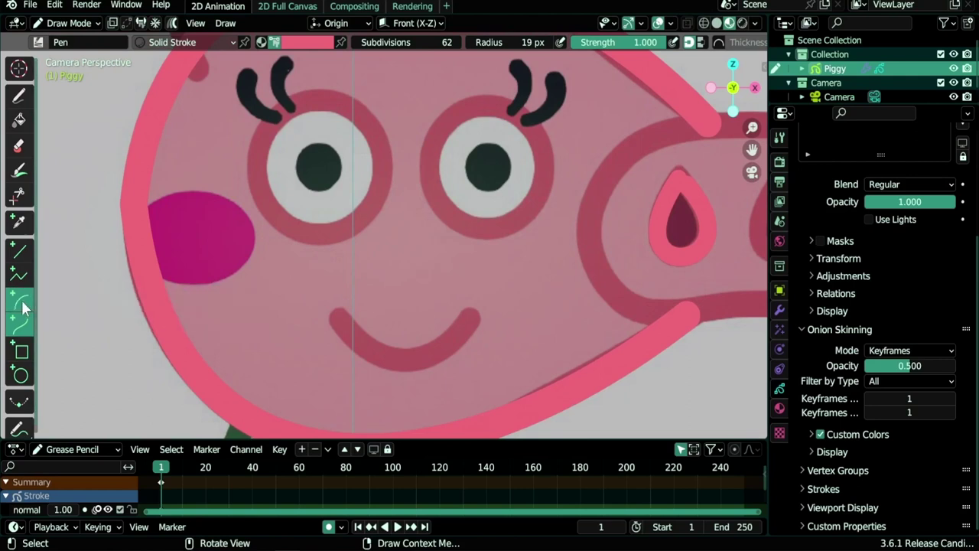
{"action": "left_click_drag", "start_coordinate": [460, 317], "coordinate": [339, 320]}
{"action": "key", "text": "f"}
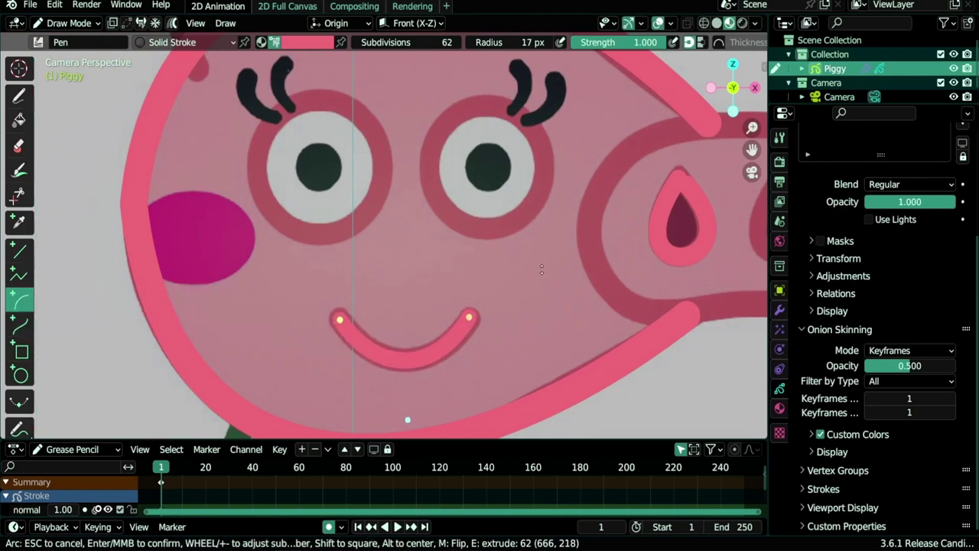
{"action": "left_click", "coordinate": [456, 308]}
{"action": "key", "text": "Return"}
{"action": "middle_click_drag", "start_coordinate": [439, 161], "coordinate": [429, 247], "text": "shift"}
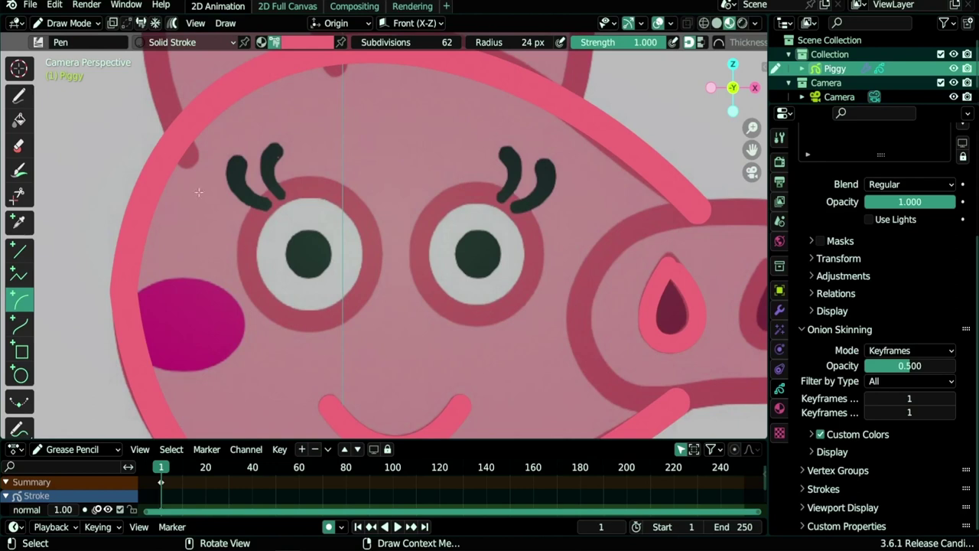
Step: Trace the rim of the eye farthest from the snout with the Circle tool at a 22 px radius, fitting it to the reference
{"action": "left_click", "coordinate": [19, 374]}
{"action": "mouse_move", "coordinate": [241, 187]}
{"action": "left_mouse_down"}
{"action": "mouse_move", "coordinate": [272, 234]}
{"action": "mouse_move", "coordinate": [368, 324]}
{"action": "mouse_move", "coordinate": [356, 315]}
{"action": "mouse_move", "coordinate": [405, 319]}
{"action": "mouse_move", "coordinate": [365, 317]}
{"action": "mouse_move", "coordinate": [377, 324]}
{"action": "left_mouse_up"}
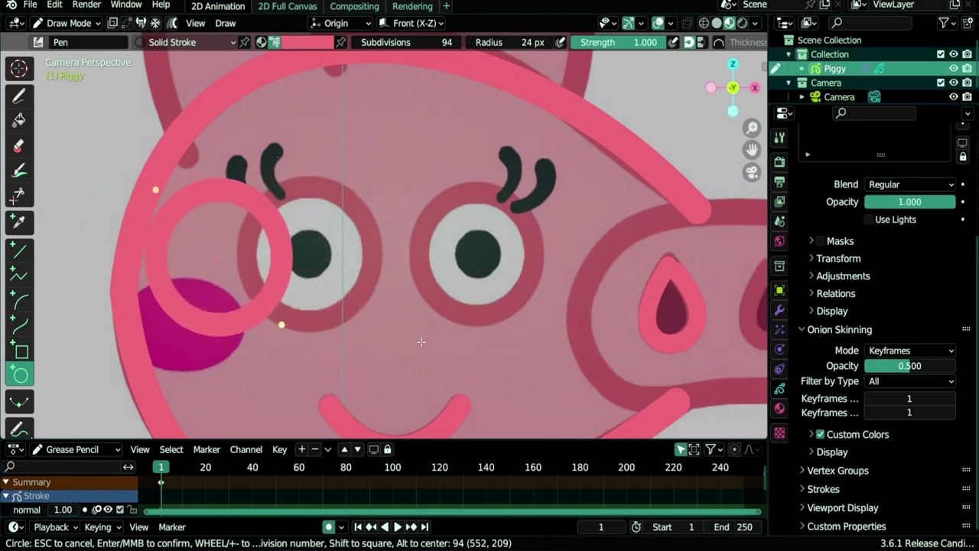
{"action": "left_click", "coordinate": [421, 339]}
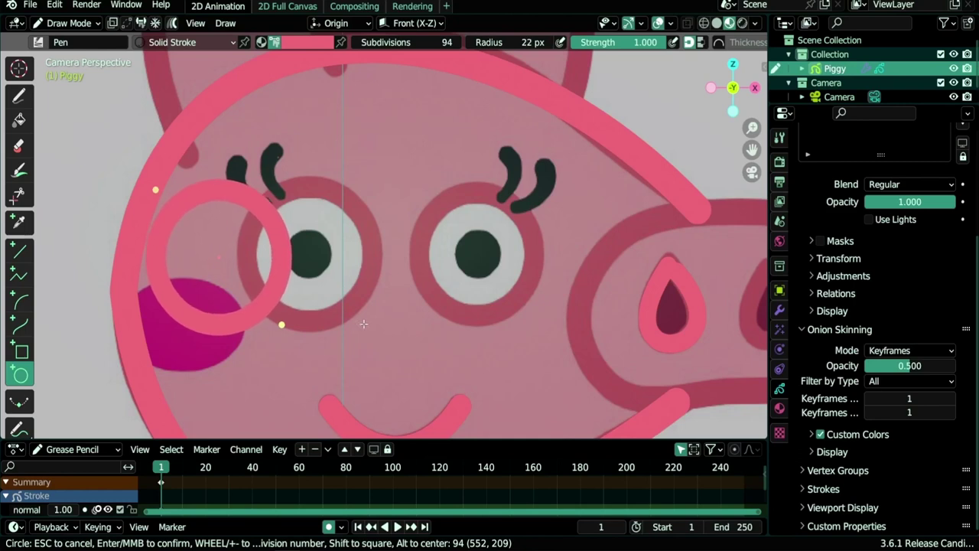
{"action": "key", "text": "g"}
{"action": "key", "text": "Return"}
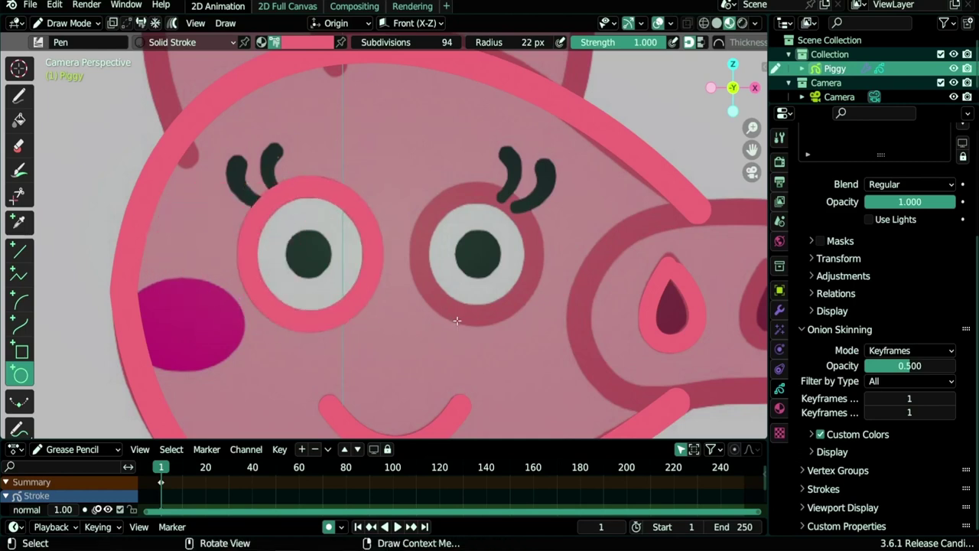
Step: Draw a matching circle stroke around the eye nearest the snout and move it onto the reference rim
{"action": "left_click_drag", "start_coordinate": [423, 194], "coordinate": [523, 302]}
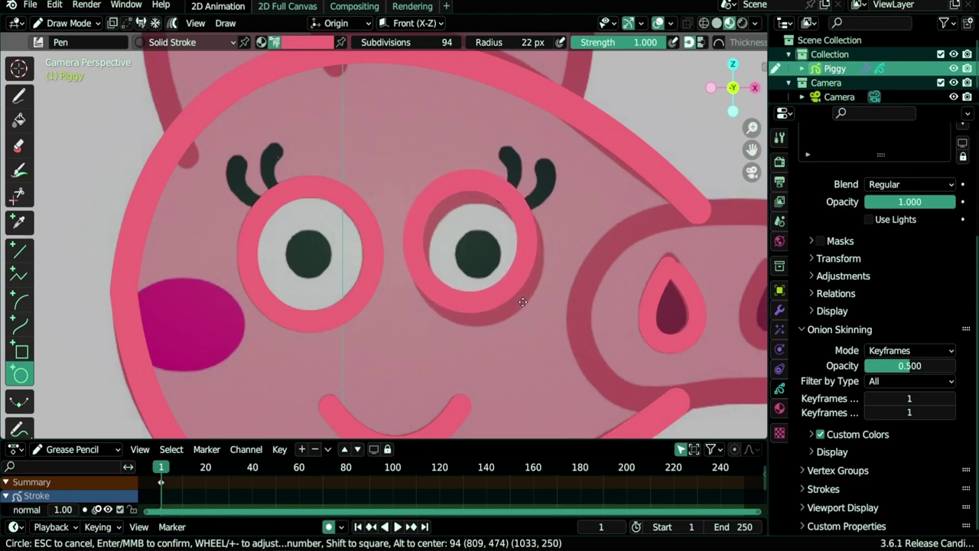
{"action": "left_click_drag", "start_coordinate": [523, 301], "coordinate": [527, 303]}
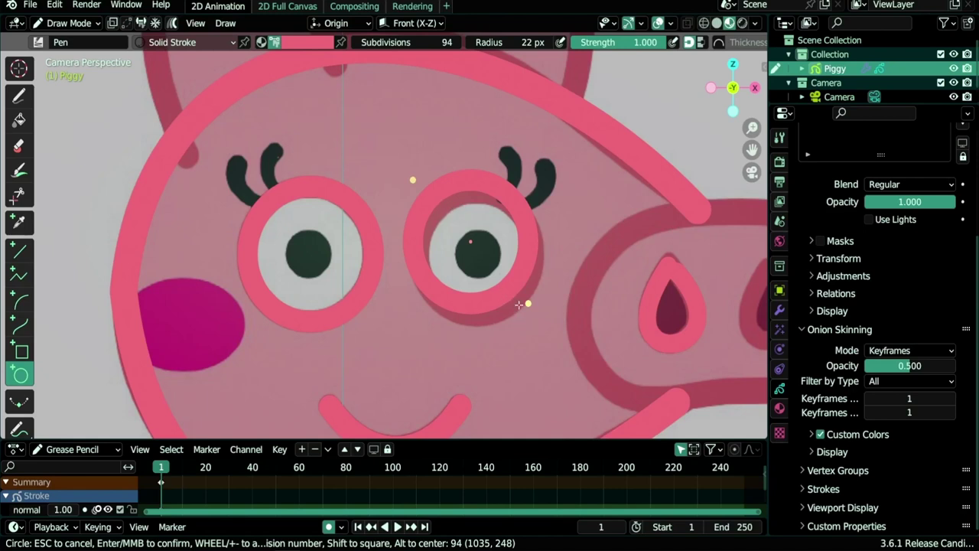
{"action": "mouse_move", "coordinate": [517, 304]}
{"action": "left_mouse_down"}
{"action": "mouse_move", "coordinate": [528, 285]}
{"action": "mouse_move", "coordinate": [536, 293]}
{"action": "mouse_move", "coordinate": [520, 290]}
{"action": "mouse_move", "coordinate": [540, 308]}
{"action": "mouse_move", "coordinate": [505, 286]}
{"action": "mouse_move", "coordinate": [523, 298]}
{"action": "left_mouse_up"}
{"action": "key", "text": "Escape"}
{"action": "mouse_move", "coordinate": [435, 225]}
{"action": "left_mouse_down"}
{"action": "mouse_move", "coordinate": [457, 268]}
{"action": "mouse_move", "coordinate": [496, 301]}
{"action": "left_mouse_up"}
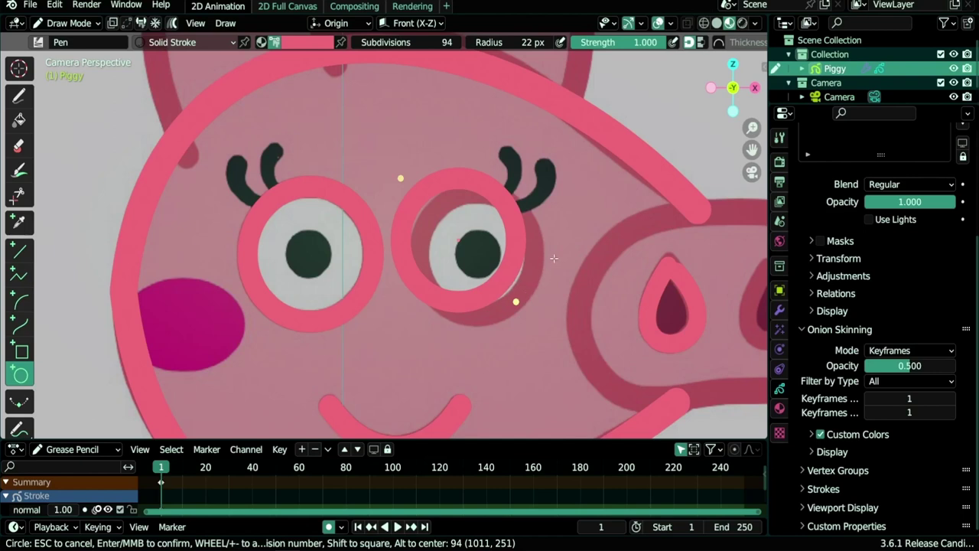
{"action": "key", "text": "g"}
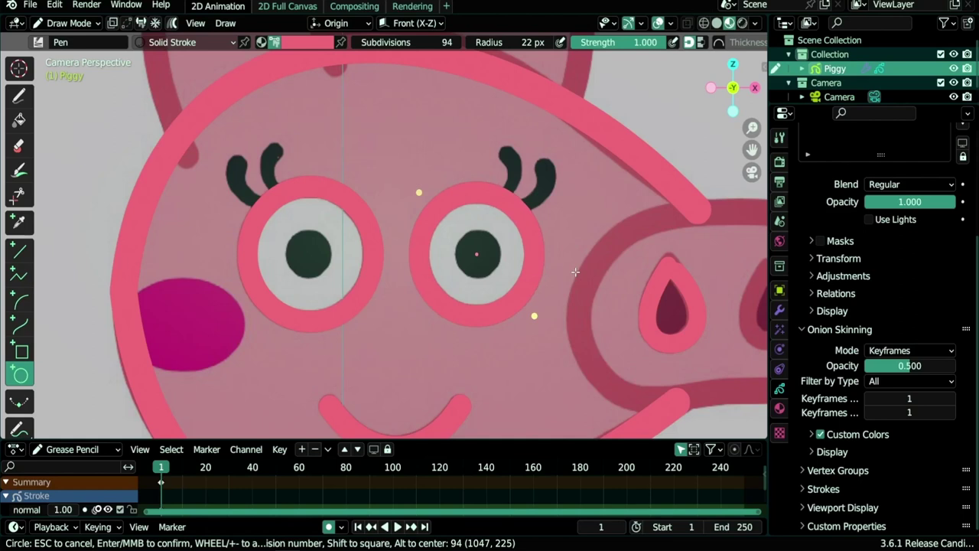
{"action": "key", "text": "Return"}
Step: Draw the cheek as a magenta ellipse with the Solid Fill material, fitted over the reference cheek
{"action": "scroll", "coordinate": [371, 264], "scroll_direction": "down", "scroll_amount": 1}
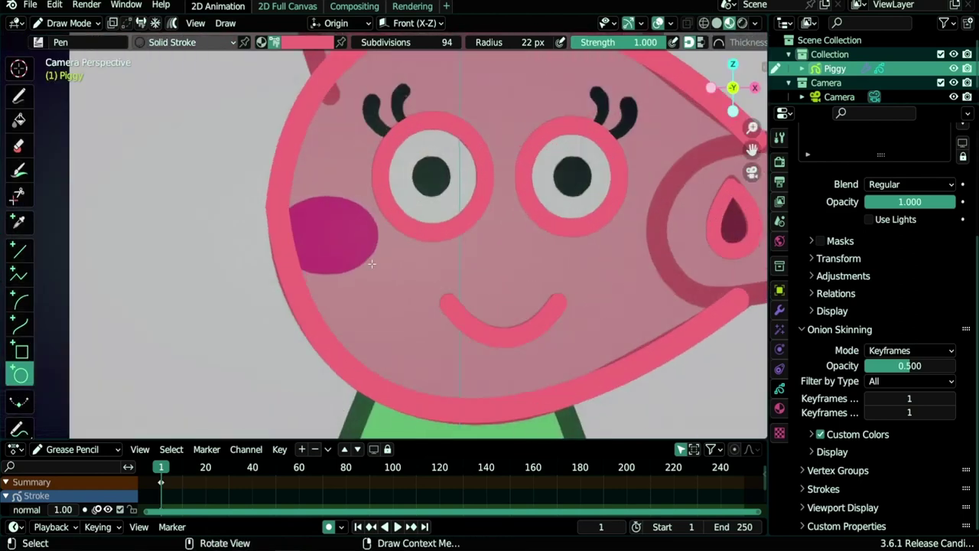
{"action": "left_click", "coordinate": [171, 46]}
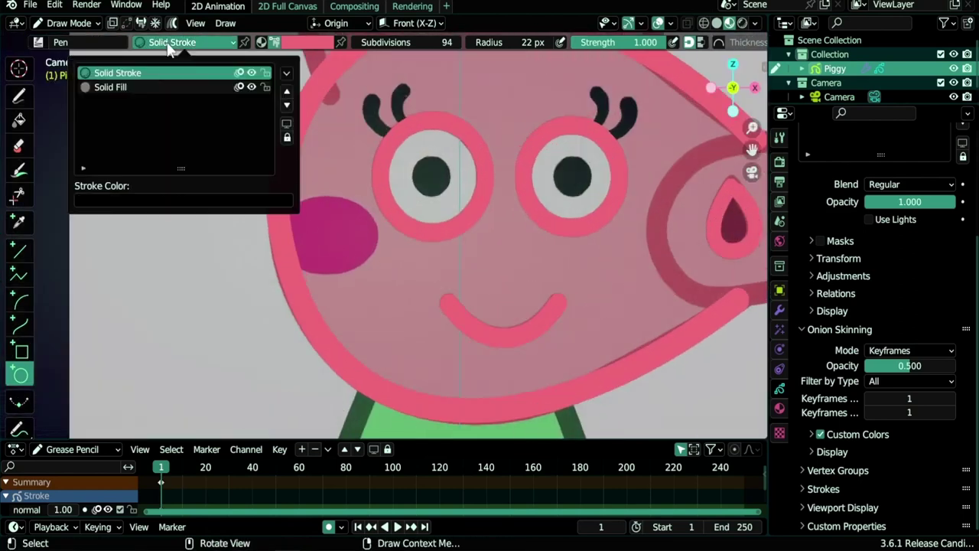
{"action": "left_click", "coordinate": [115, 87]}
{"action": "left_click", "coordinate": [310, 43]}
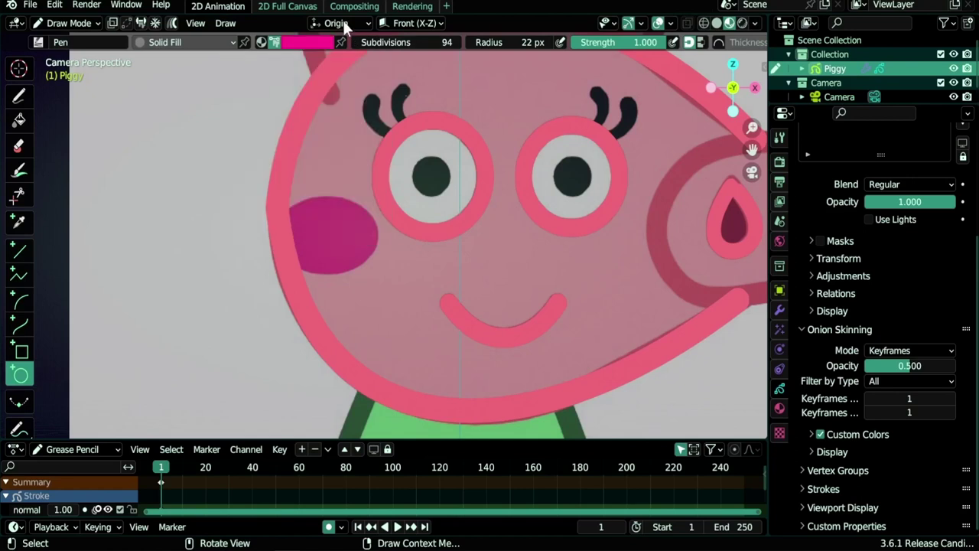
{"action": "left_click_drag", "start_coordinate": [262, 202], "coordinate": [368, 280]}
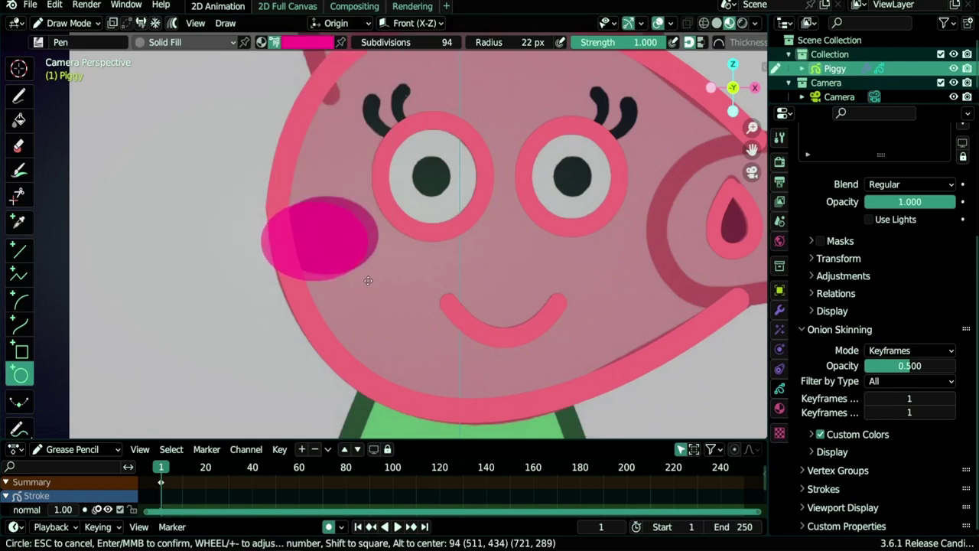
{"action": "key", "text": "g"}
{"action": "left_click", "coordinate": [366, 290]}
{"action": "key", "text": "Return"}
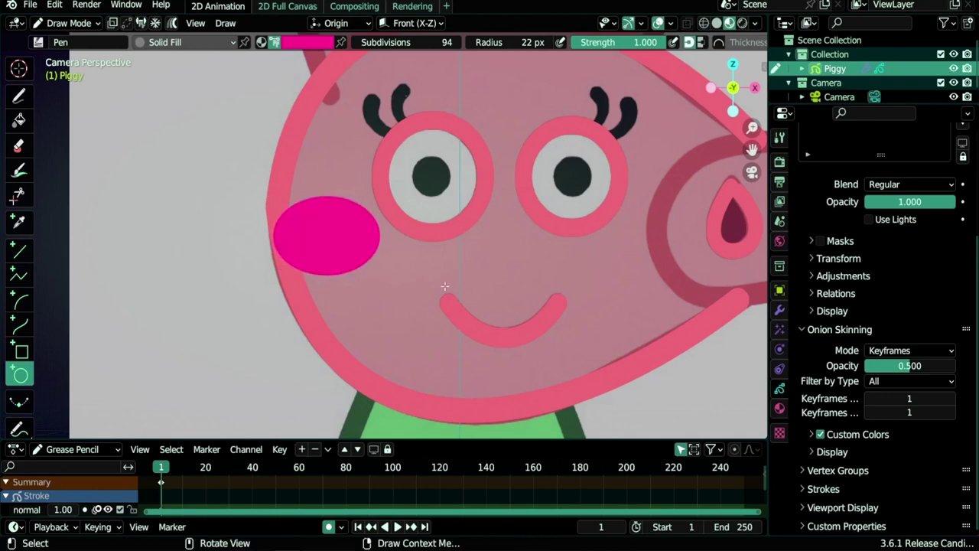
Step: Switch to the Solid Stroke material with the outline pink from the Piggy palette and draw an ellipse around the snout
{"action": "scroll", "coordinate": [492, 252], "scroll_direction": "down", "scroll_amount": 1}
{"action": "middle_click_drag", "start_coordinate": [689, 157], "coordinate": [444, 157], "text": "shift"}
{"action": "scroll", "coordinate": [563, 153], "scroll_direction": "up", "scroll_amount": 2}
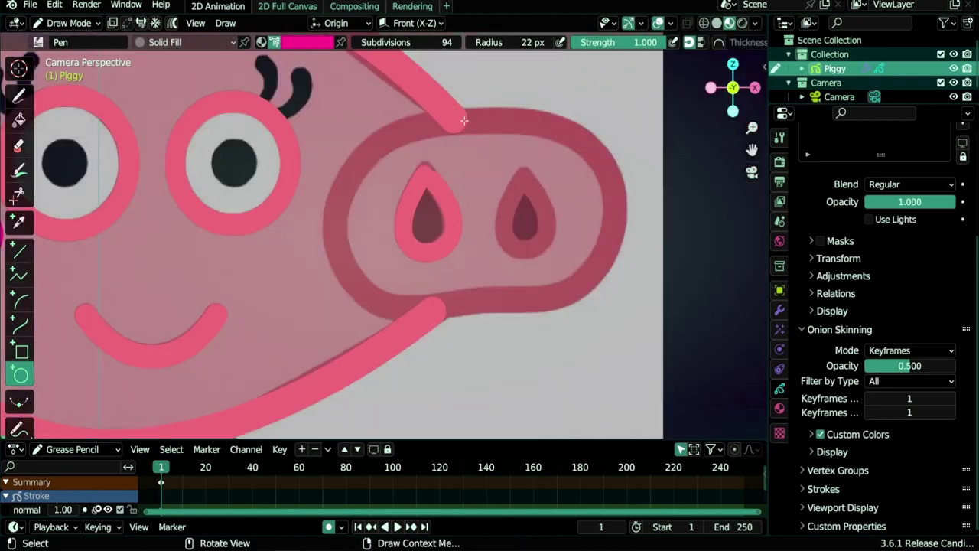
{"action": "left_click", "coordinate": [163, 43]}
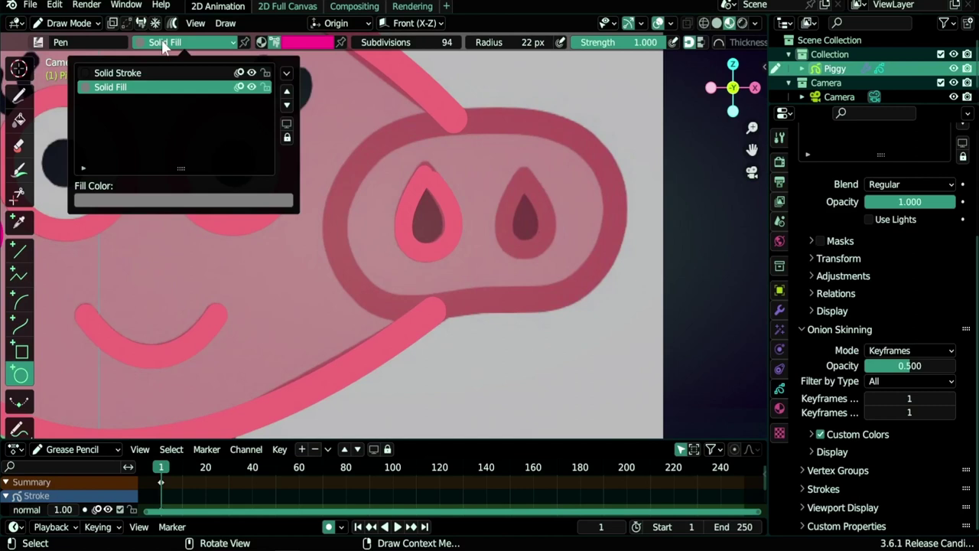
{"action": "left_click", "coordinate": [125, 74]}
{"action": "left_click", "coordinate": [303, 42]}
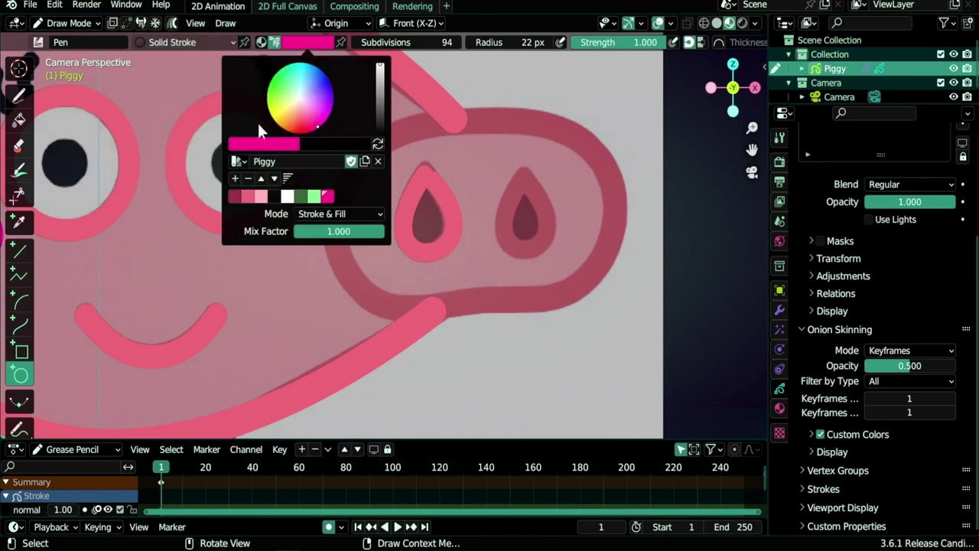
{"action": "left_click", "coordinate": [244, 198]}
{"action": "left_click_drag", "start_coordinate": [314, 111], "coordinate": [606, 304]}
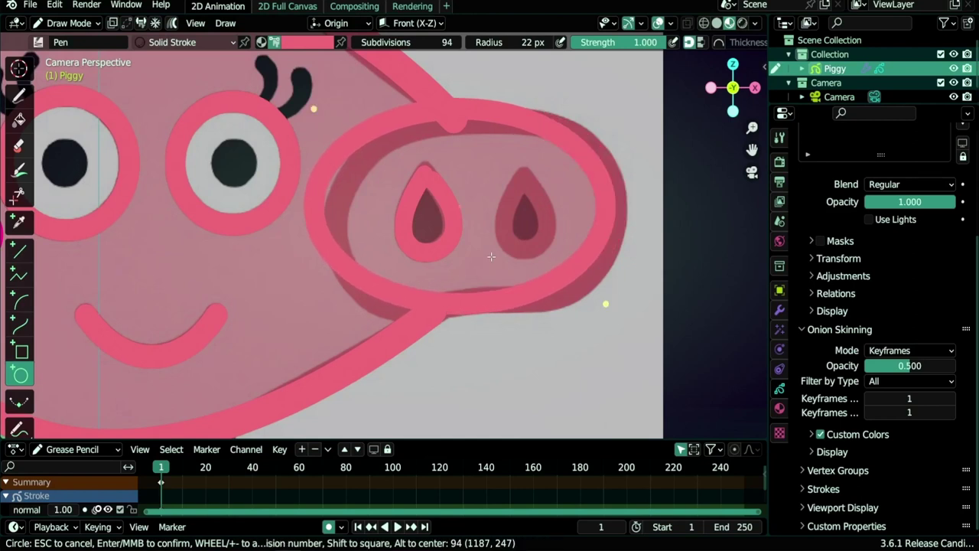
Step: Set the snout ellipse's radius to 27 px, align it with the reference and finish the stroke
{"action": "mouse_move", "coordinate": [491, 256]}
{"action": "left_mouse_down"}
{"action": "mouse_move", "coordinate": [502, 284]}
{"action": "mouse_move", "coordinate": [485, 306]}
{"action": "left_mouse_up"}
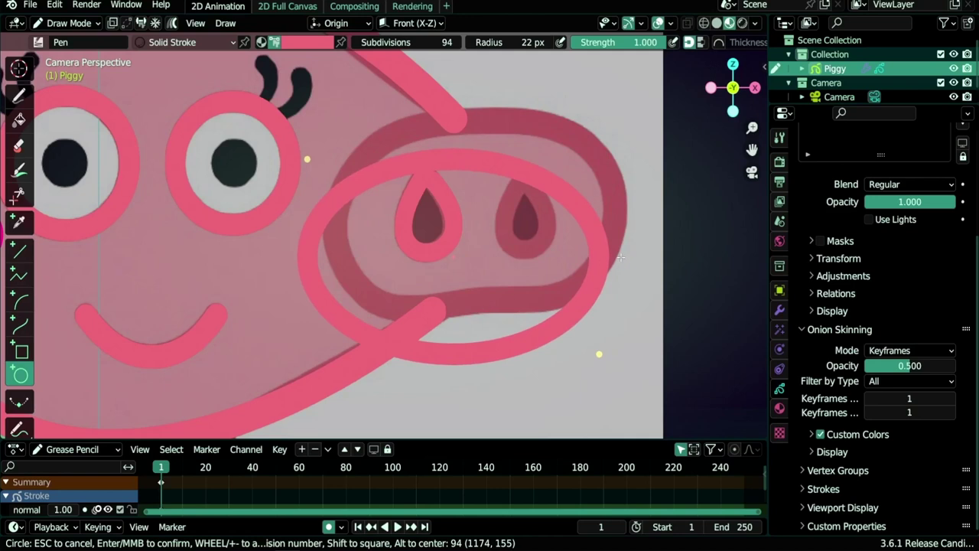
{"action": "key", "text": "f"}
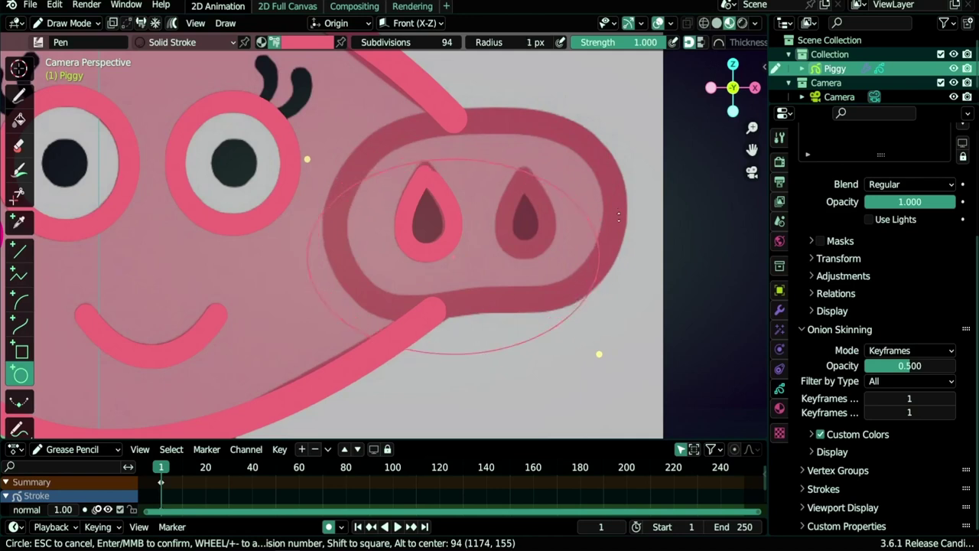
{"action": "key", "text": "f"}
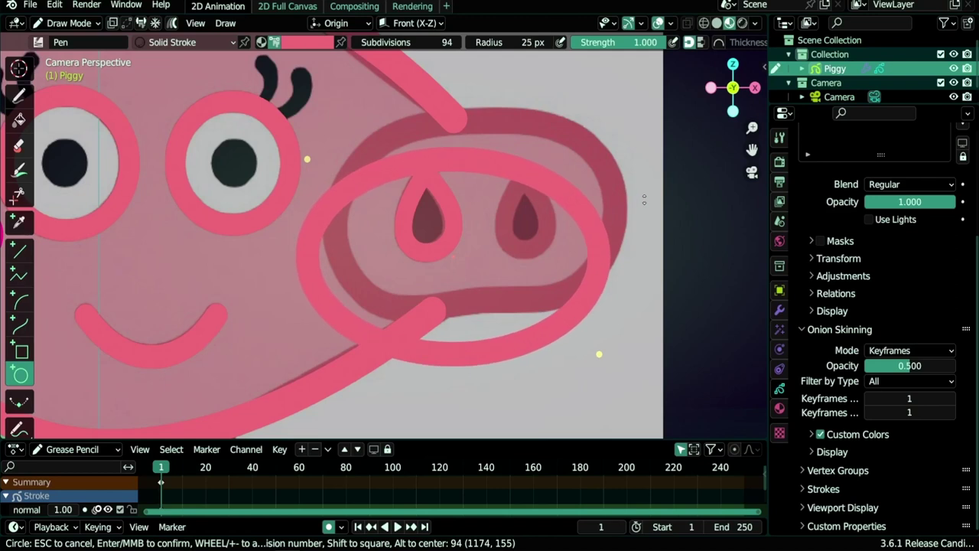
{"action": "left_click", "coordinate": [644, 199]}
{"action": "key", "text": "g"}
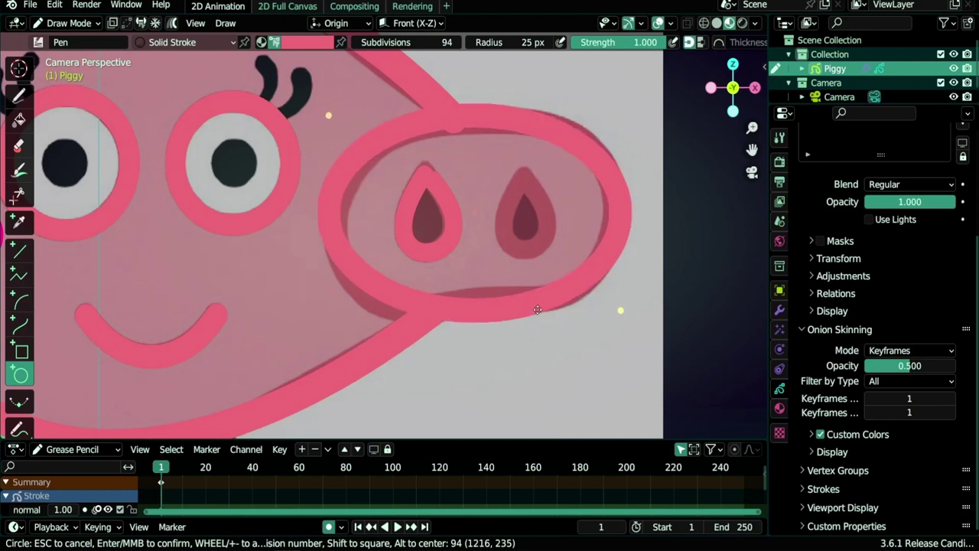
{"action": "key", "text": "g"}
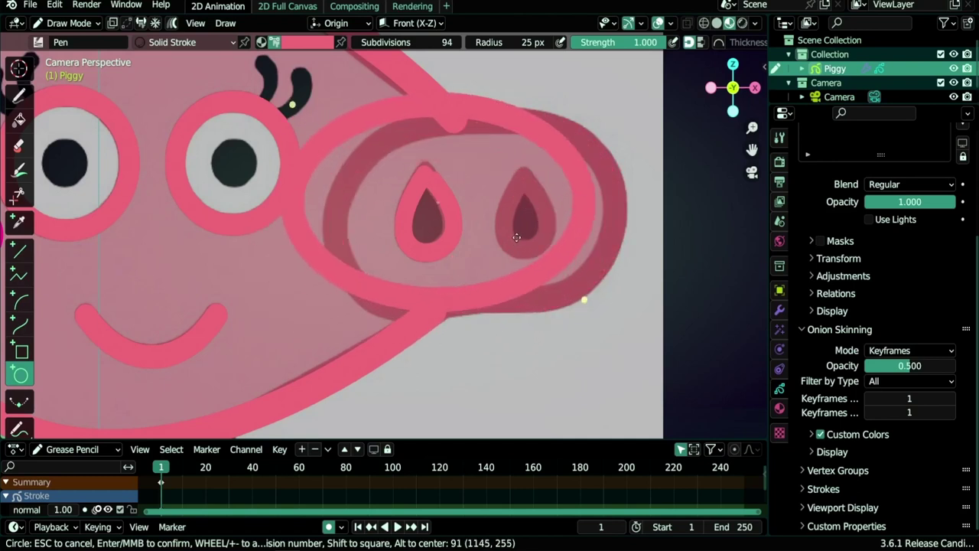
{"action": "left_click", "coordinate": [514, 235]}
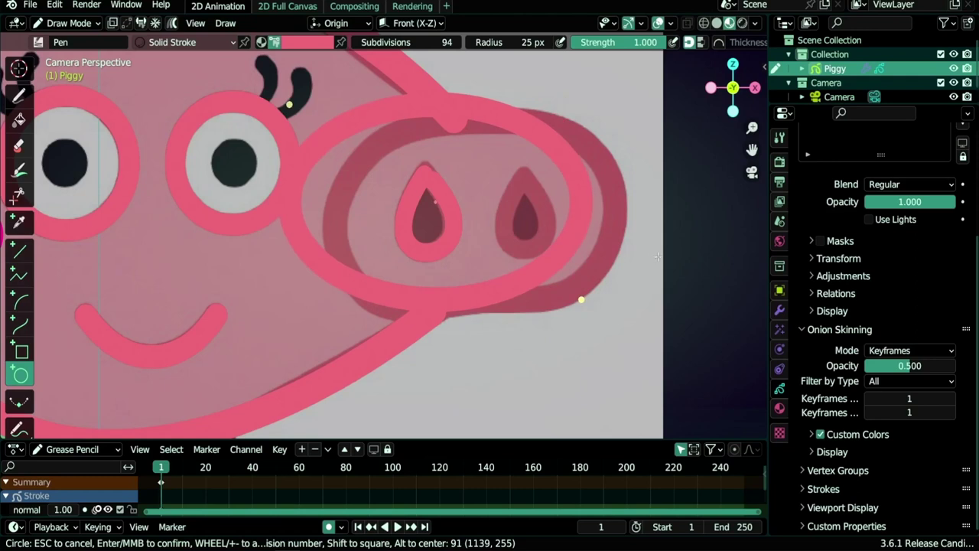
{"action": "key", "text": "f"}
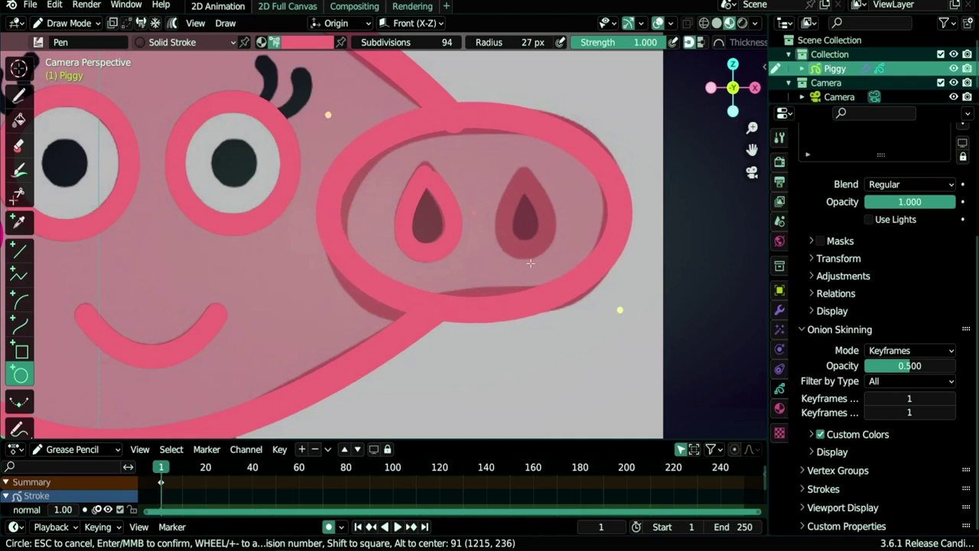
{"action": "key", "text": "Return"}
Step: Examine the traced head as a whole against the reference, including the snout, ears and body
{"action": "scroll", "coordinate": [341, 258], "scroll_direction": "down", "scroll_amount": 6}
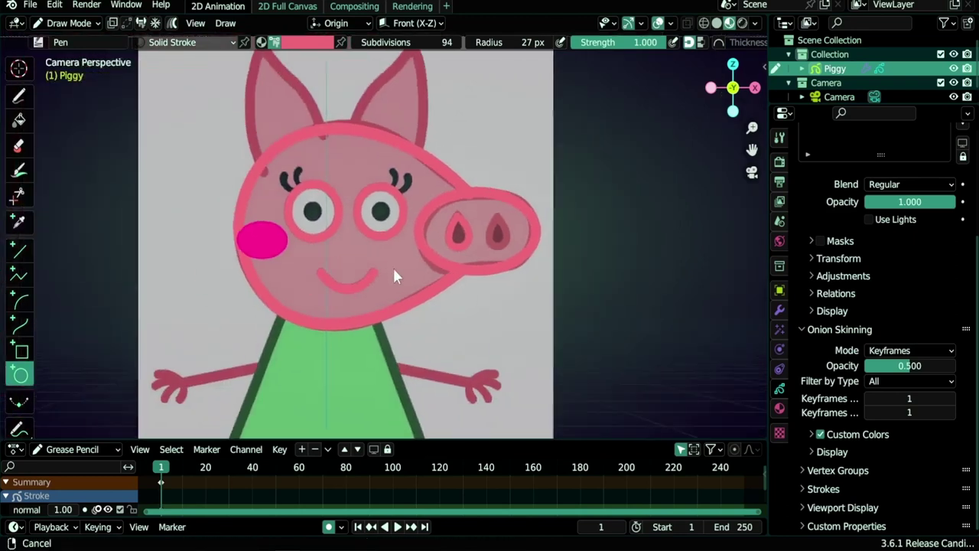
{"action": "middle_click_drag", "start_coordinate": [394, 269], "coordinate": [413, 283], "text": "shift"}
{"action": "middle_click_drag", "start_coordinate": [412, 325], "coordinate": [431, 309], "text": "shift"}
{"action": "middle_click_drag", "start_coordinate": [405, 202], "coordinate": [361, 218], "text": "shift"}
{"action": "scroll", "coordinate": [394, 288], "scroll_direction": "up", "scroll_amount": 4}
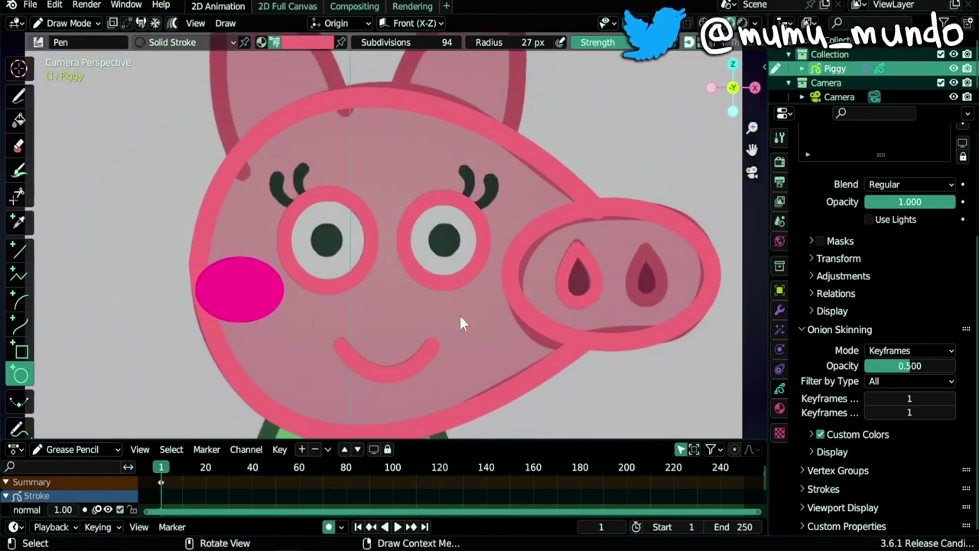
{"action": "scroll", "coordinate": [461, 313], "scroll_direction": "down", "scroll_amount": 4}
{"action": "middle_click_drag", "start_coordinate": [482, 410], "coordinate": [484, 331], "text": "shift"}
{"action": "middle_click_drag", "start_coordinate": [424, 191], "coordinate": [450, 299], "text": "shift"}
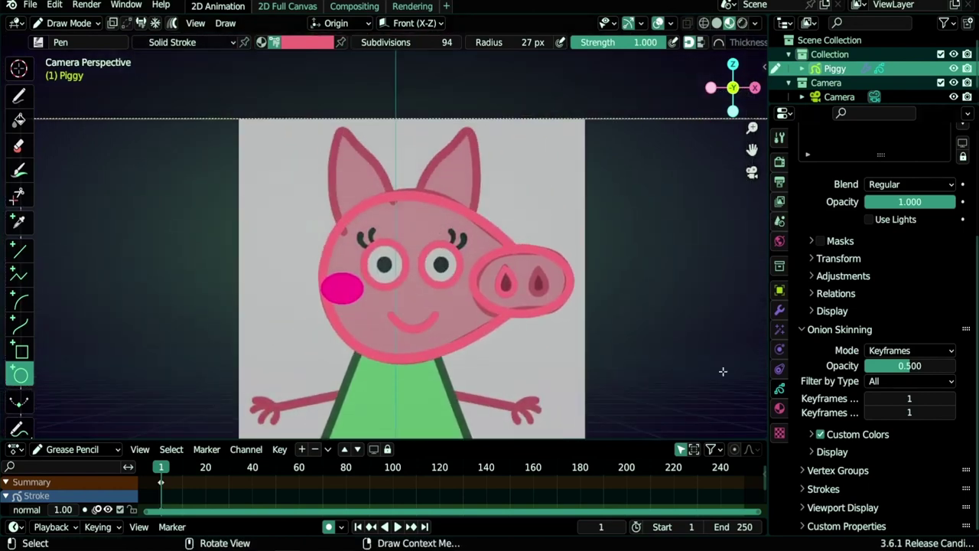
Step: Make the mirror layer active and choose the Curve tool for the ears
{"action": "scroll", "coordinate": [851, 241], "scroll_direction": "up", "scroll_amount": 5}
{"action": "left_click", "coordinate": [846, 220]}
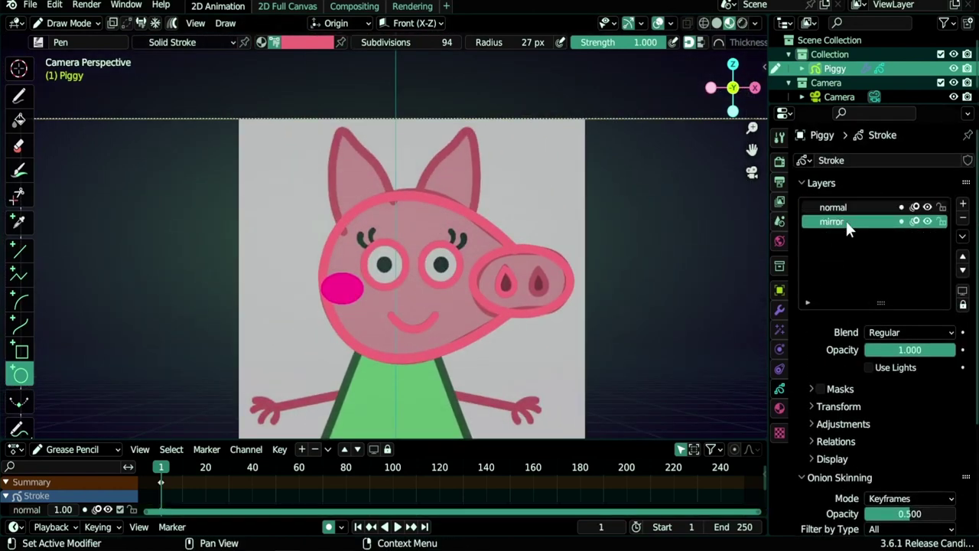
{"action": "scroll", "coordinate": [466, 242], "scroll_direction": "up", "scroll_amount": 6}
{"action": "scroll", "coordinate": [466, 242], "scroll_direction": "down", "scroll_amount": 1}
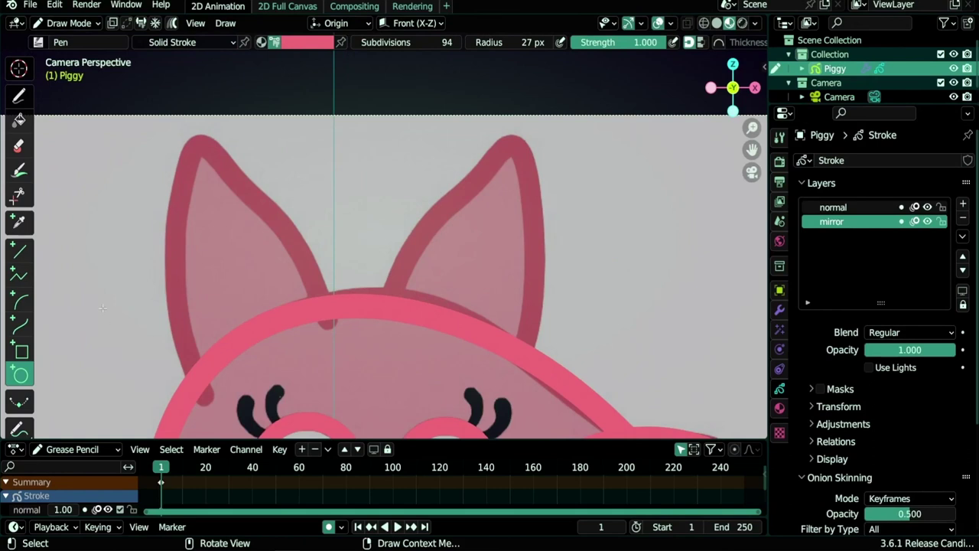
{"action": "left_click", "coordinate": [19, 325]}
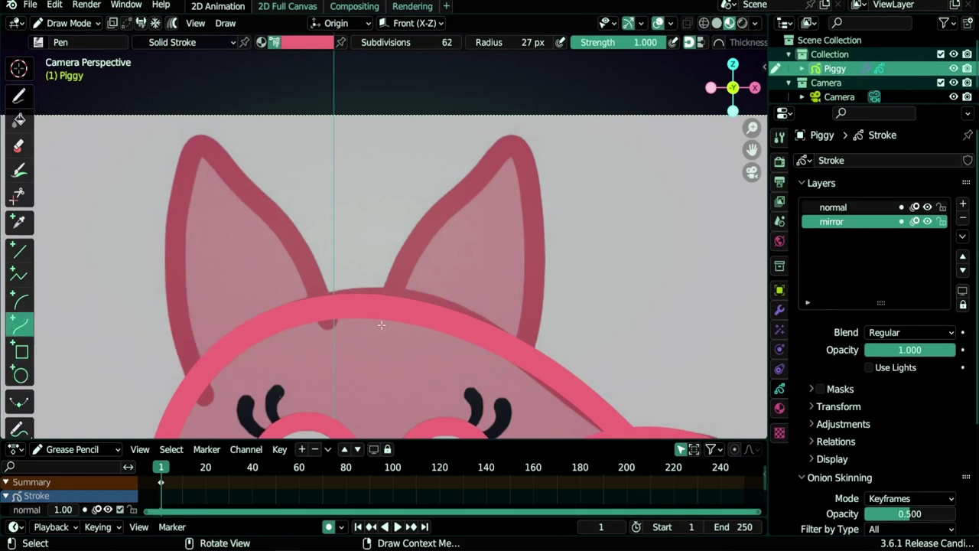
Step: Trace the ear farthest from the snout with a curve from its inner base to the tip, extruded down along the outer edge
{"action": "mouse_move", "coordinate": [381, 321]}
{"action": "left_mouse_down"}
{"action": "mouse_move", "coordinate": [448, 250]}
{"action": "mouse_move", "coordinate": [509, 145]}
{"action": "left_mouse_up"}
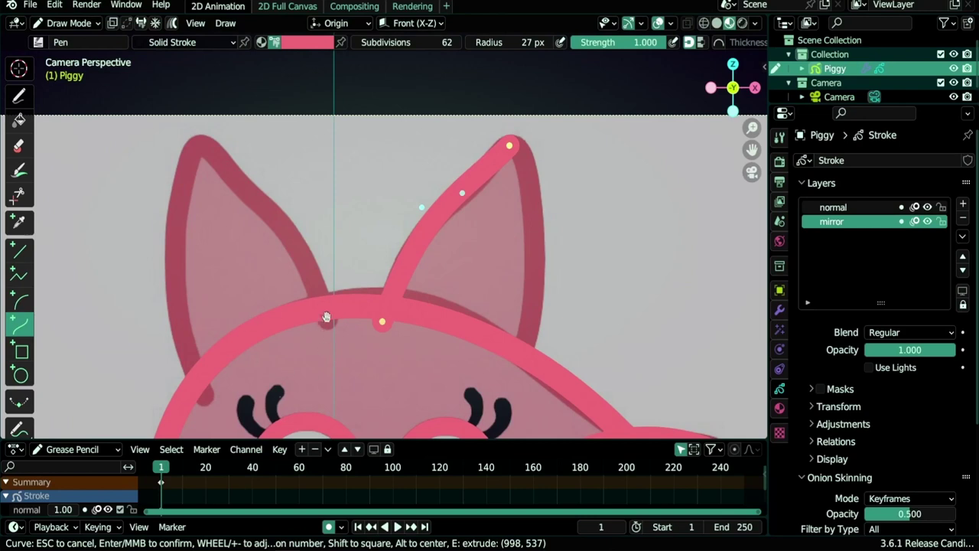
{"action": "key", "text": "Return"}
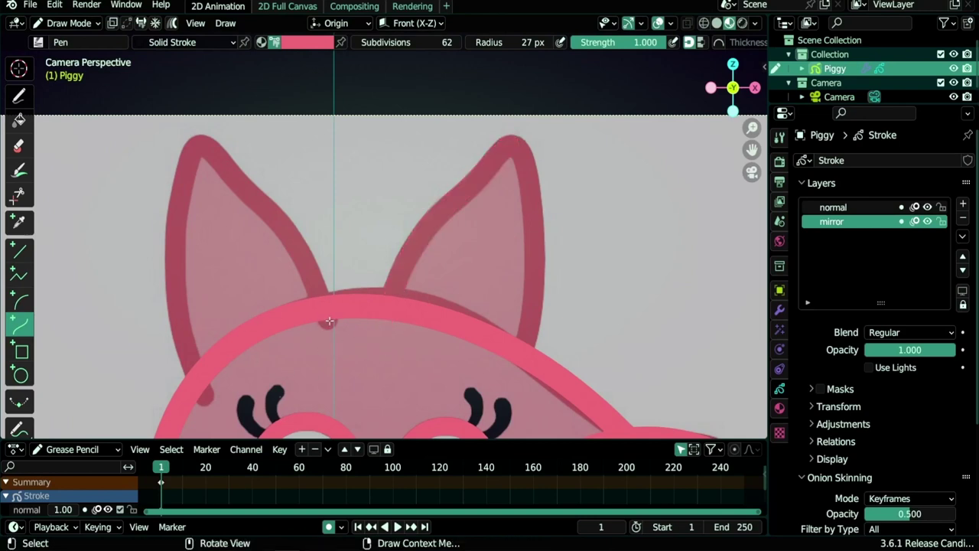
{"action": "mouse_move", "coordinate": [329, 321]}
{"action": "left_mouse_down"}
{"action": "mouse_move", "coordinate": [302, 266]}
{"action": "mouse_move", "coordinate": [204, 146]}
{"action": "left_mouse_up"}
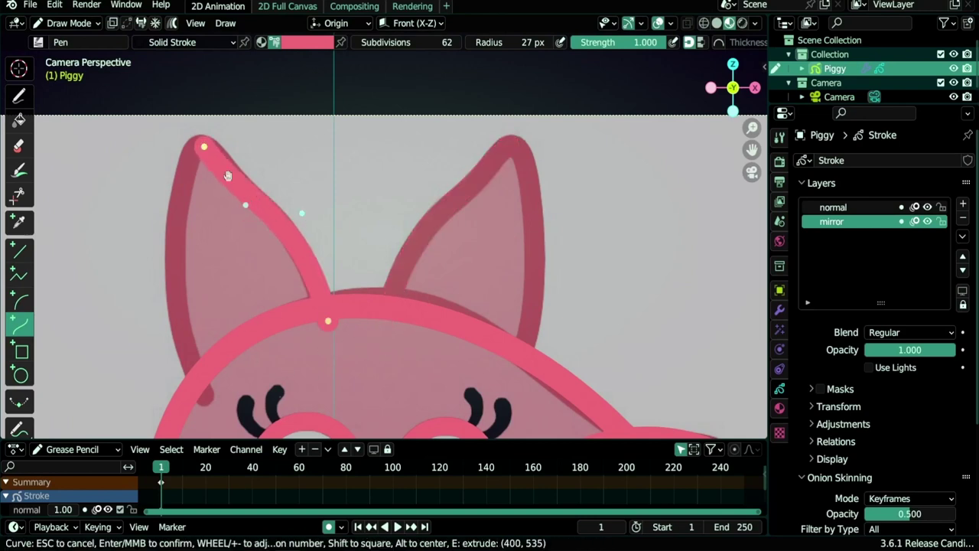
{"action": "key", "text": "e"}
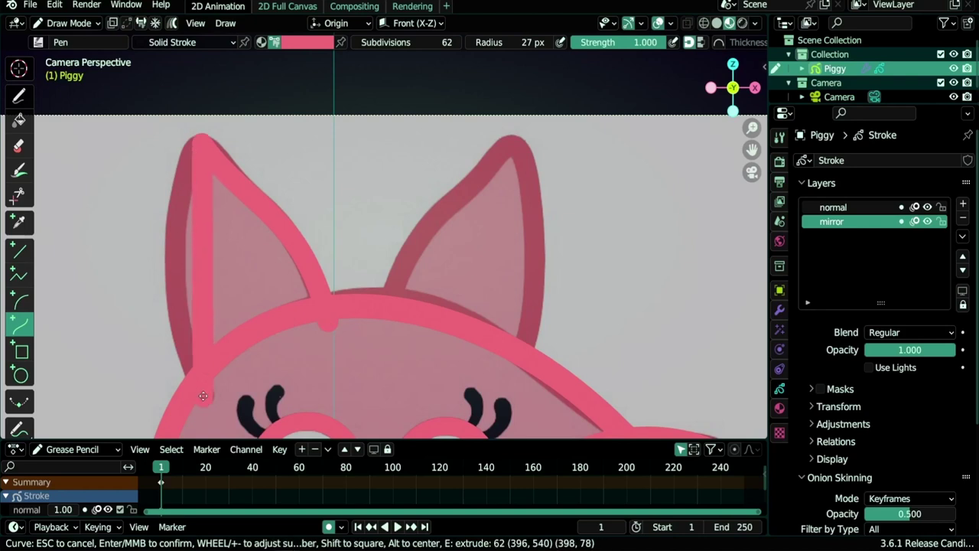
{"action": "left_click", "coordinate": [202, 395]}
{"action": "left_click_drag", "start_coordinate": [204, 314], "coordinate": [160, 310]}
{"action": "mouse_move", "coordinate": [203, 230]}
{"action": "left_mouse_down"}
{"action": "mouse_move", "coordinate": [176, 200]}
{"action": "mouse_move", "coordinate": [171, 175]}
{"action": "left_mouse_up"}
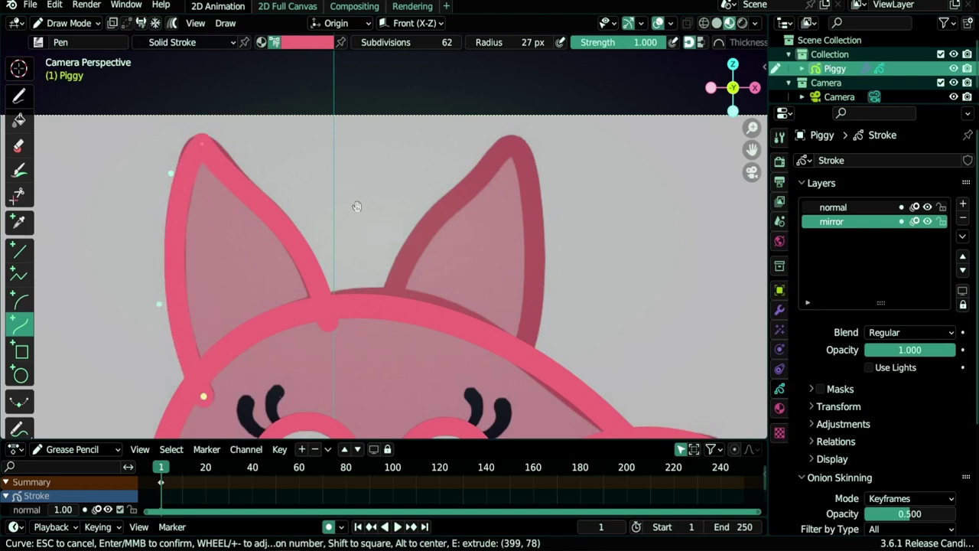
{"action": "key", "text": "Return"}
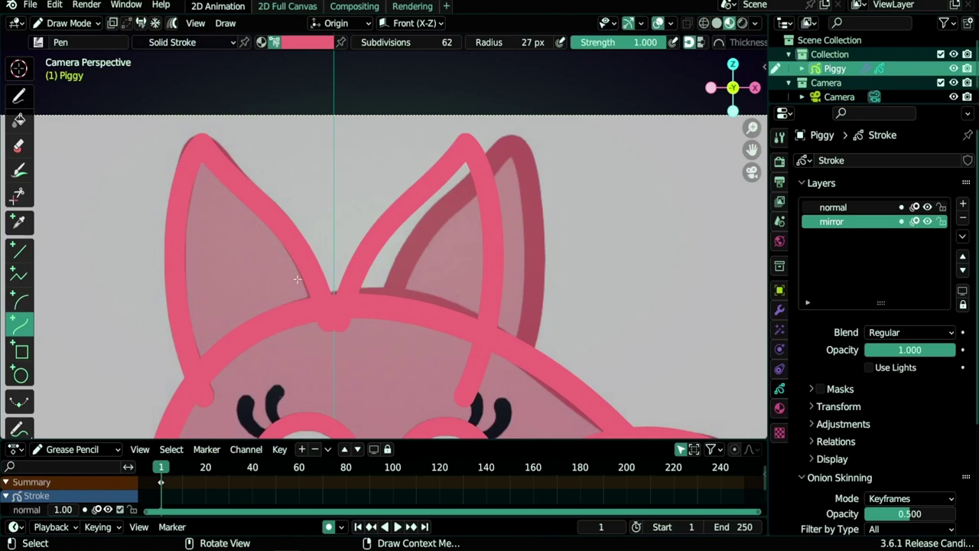
Step: Hide the normal layer so the reference eyelashes are uncovered for tracing
{"action": "key", "text": "Home"}
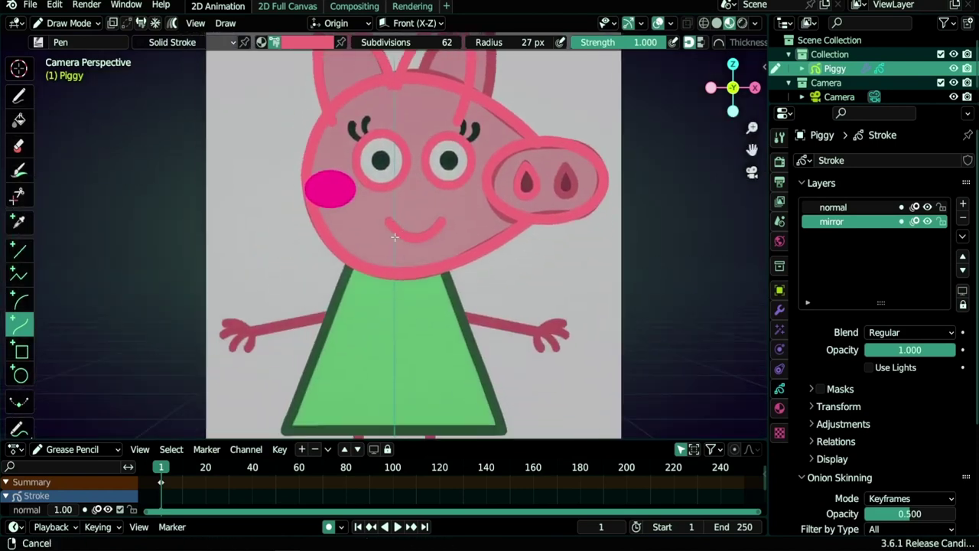
{"action": "middle_click_drag", "start_coordinate": [402, 332], "coordinate": [320, 432], "text": "shift"}
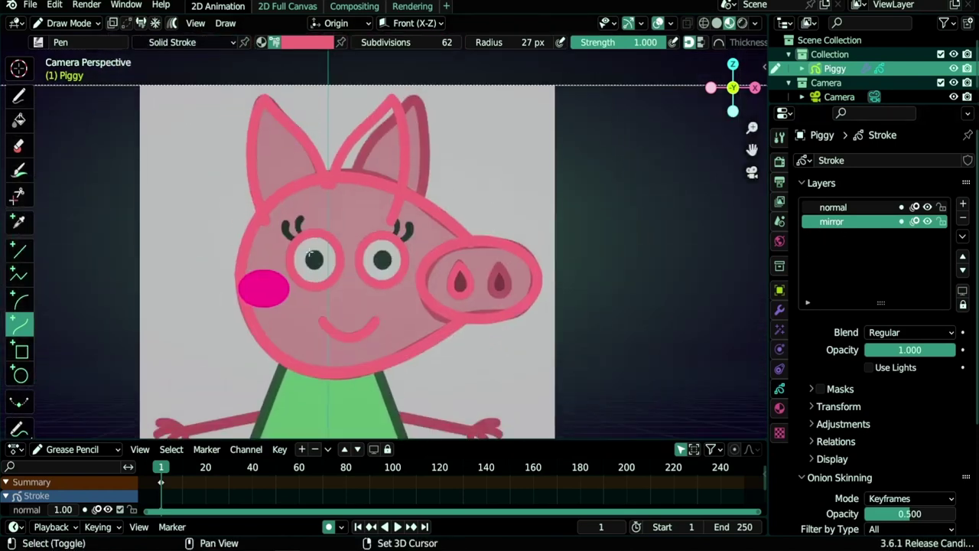
{"action": "scroll", "coordinate": [298, 227], "scroll_direction": "up", "scroll_amount": 6}
{"action": "middle_click_drag", "start_coordinate": [274, 251], "coordinate": [446, 252], "text": "shift"}
{"action": "scroll", "coordinate": [292, 263], "scroll_direction": "up", "scroll_amount": 1}
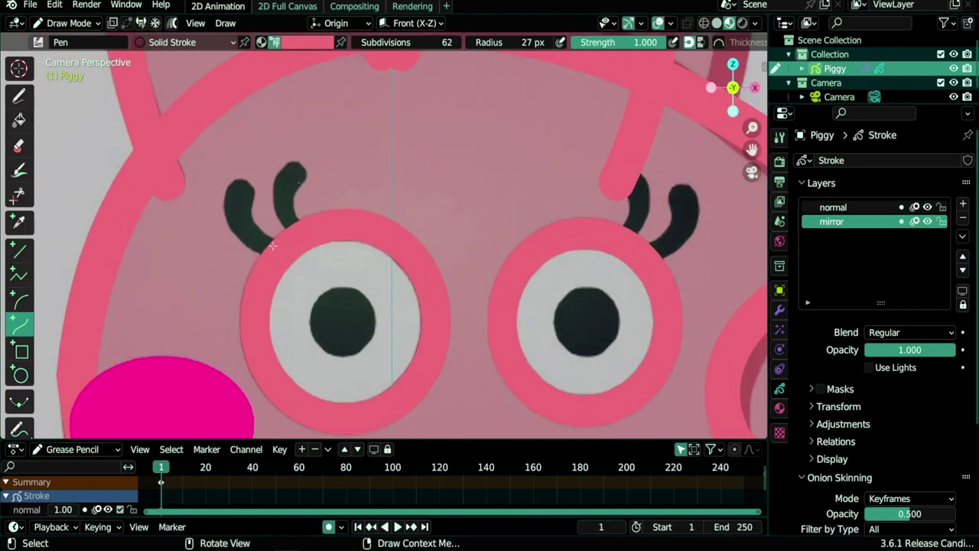
{"action": "left_click", "coordinate": [928, 207]}
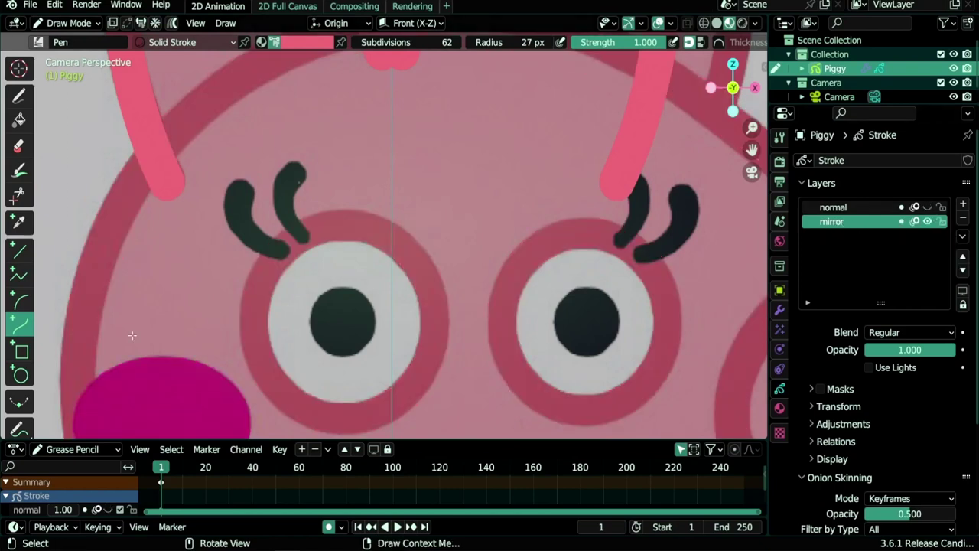
Step: Draw a black arc over the outer eyelash of the eye farthest from the snout, bending it to follow the reference
{"action": "left_click", "coordinate": [22, 304]}
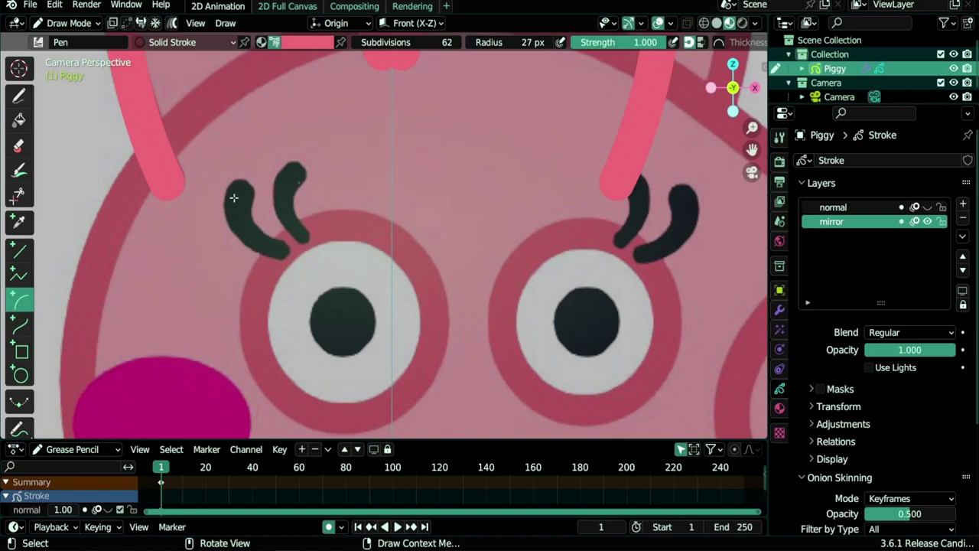
{"action": "left_click", "coordinate": [309, 42]}
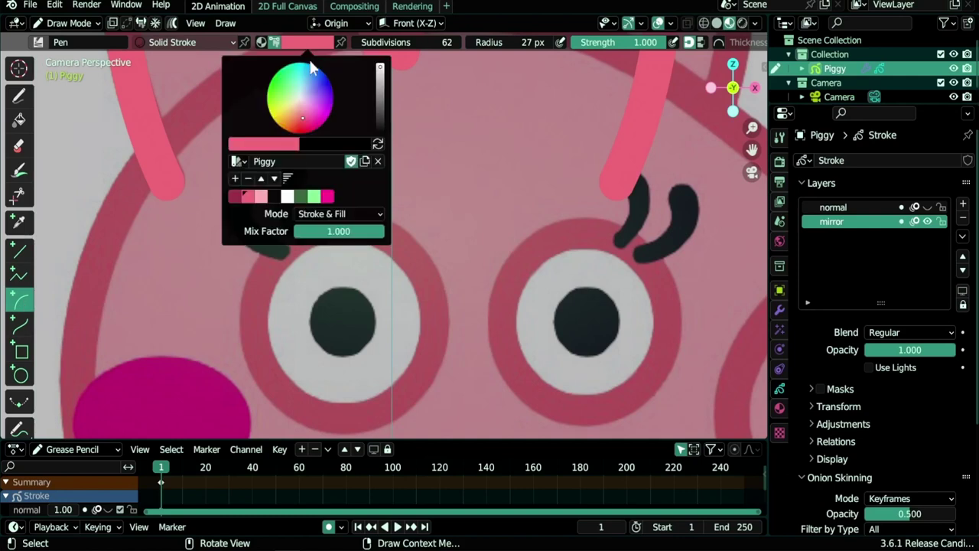
{"action": "left_click", "coordinate": [274, 196]}
{"action": "left_click_drag", "start_coordinate": [238, 190], "coordinate": [278, 243]}
{"action": "mouse_move", "coordinate": [279, 190]}
{"action": "left_mouse_down"}
{"action": "mouse_move", "coordinate": [230, 247]}
{"action": "mouse_move", "coordinate": [220, 232]}
{"action": "left_mouse_up"}
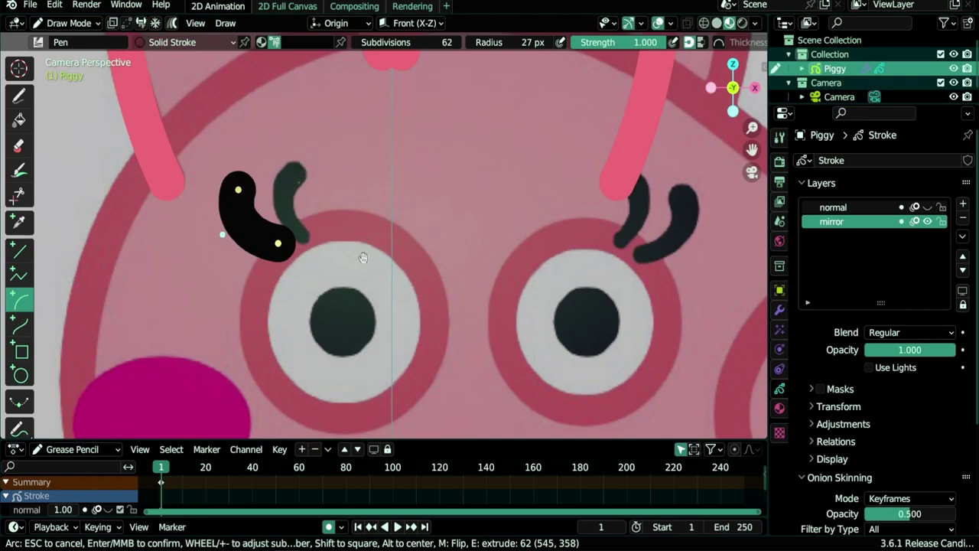
Step: Set the eyelash arc's radius to 21 px, align both ends with the reference and finish the stroke
{"action": "key", "text": "f"}
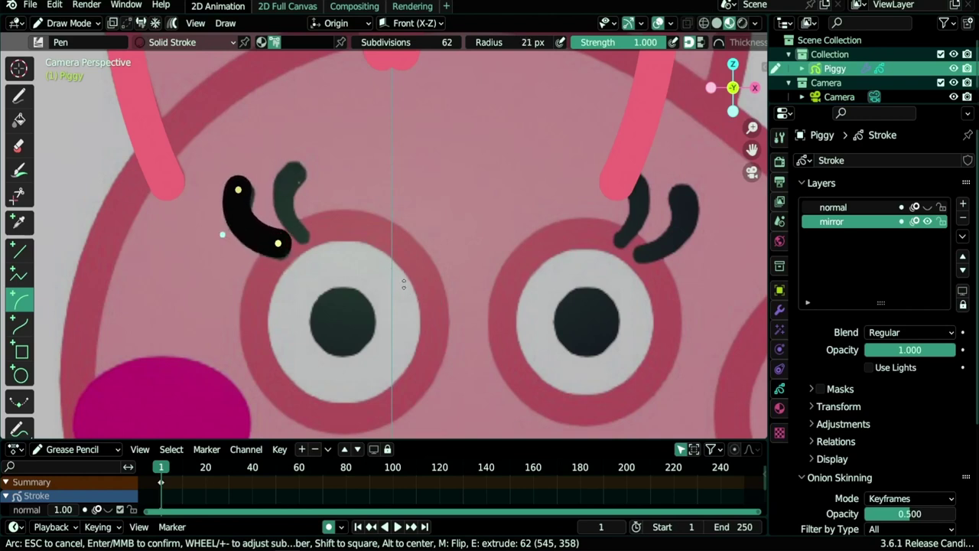
{"action": "left_click", "coordinate": [404, 285]}
{"action": "left_click_drag", "start_coordinate": [277, 243], "coordinate": [279, 250]}
{"action": "left_click_drag", "start_coordinate": [238, 190], "coordinate": [242, 192]}
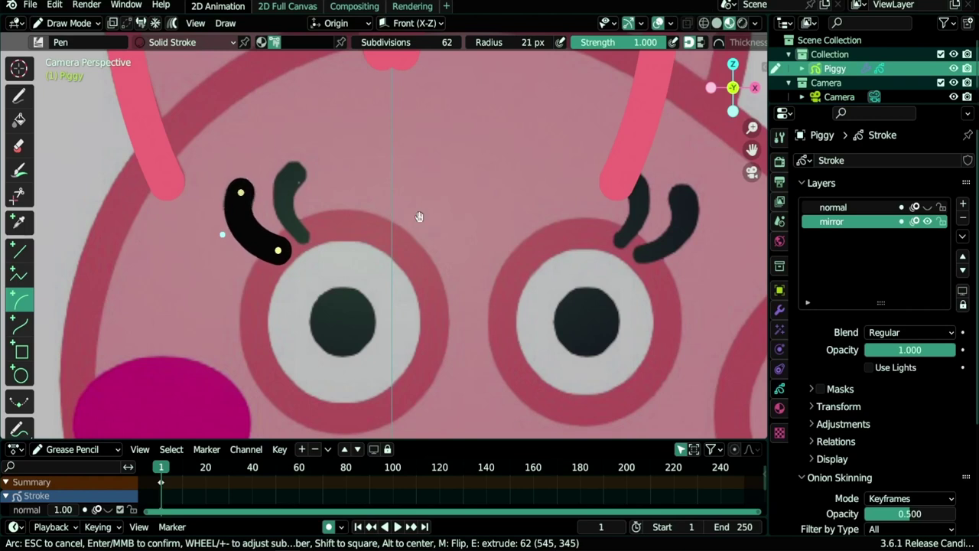
{"action": "key", "text": "Return"}
Step: Trace the pupil of the eye farthest from the snout with a black circle using the Solid Fill material
{"action": "scroll", "coordinate": [419, 217], "scroll_direction": "down", "scroll_amount": 3}
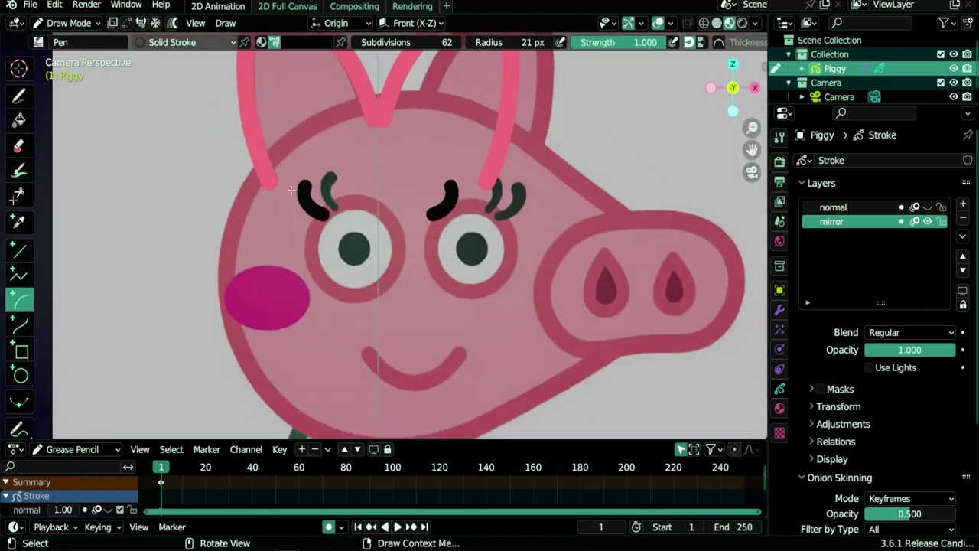
{"action": "scroll", "coordinate": [316, 217], "scroll_direction": "up", "scroll_amount": 3}
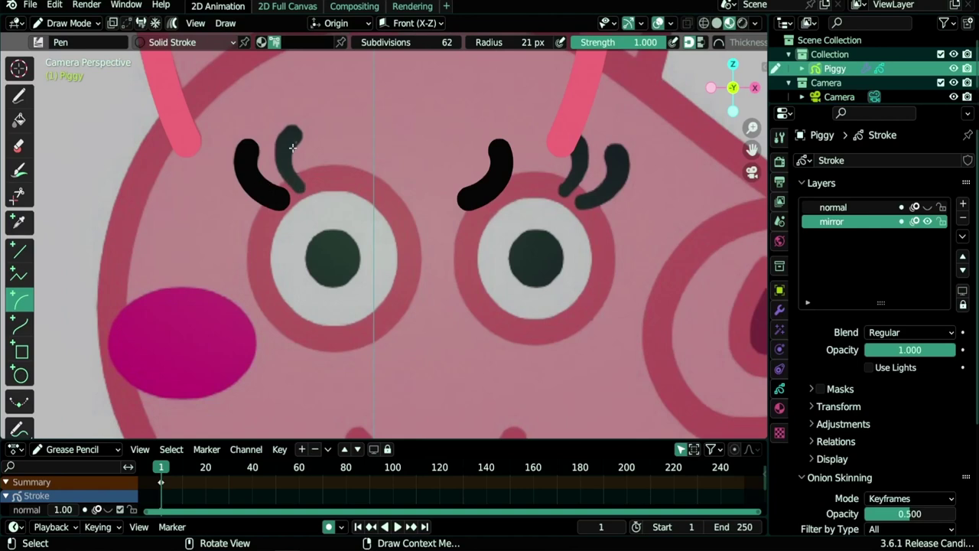
{"action": "middle_click_drag", "start_coordinate": [364, 291], "coordinate": [309, 223], "text": "shift"}
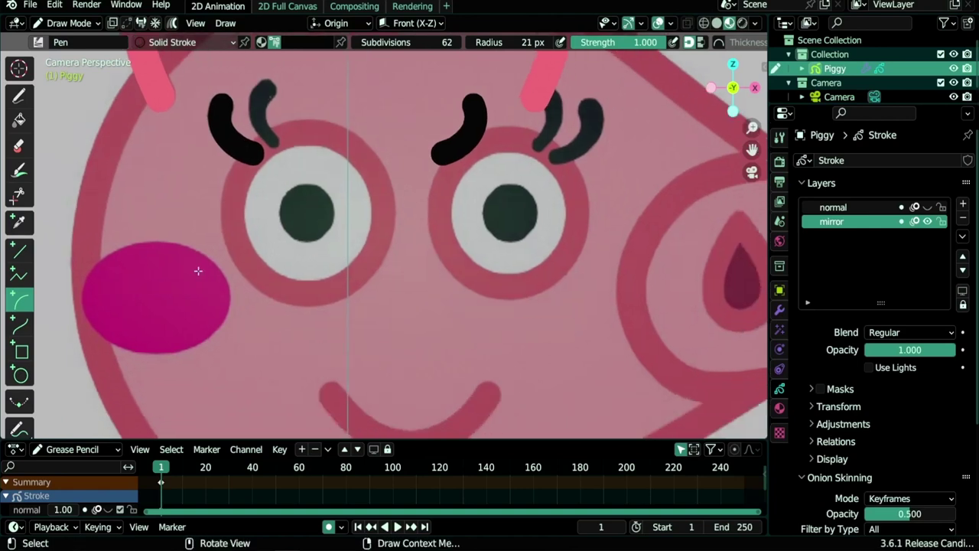
{"action": "left_click", "coordinate": [20, 374]}
{"action": "left_click", "coordinate": [160, 44]}
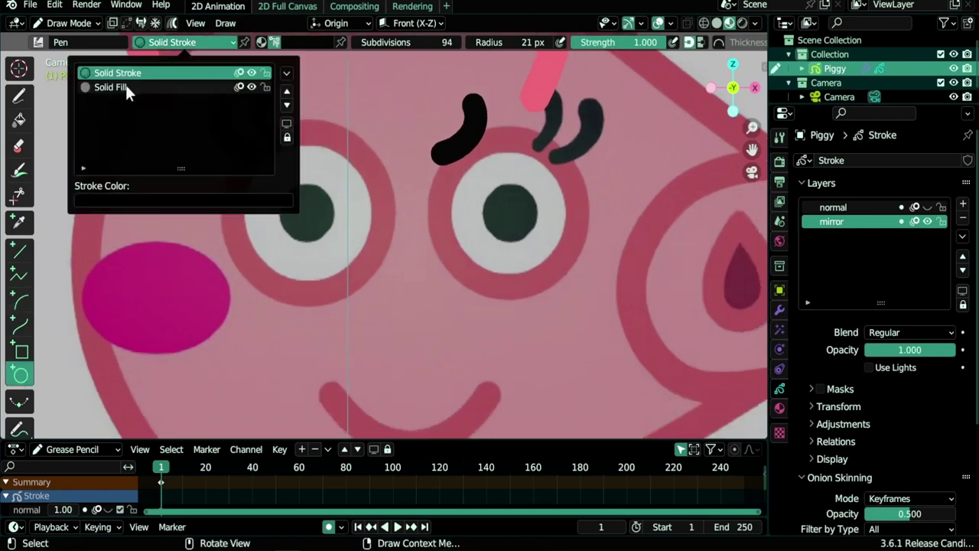
{"action": "left_click", "coordinate": [113, 90]}
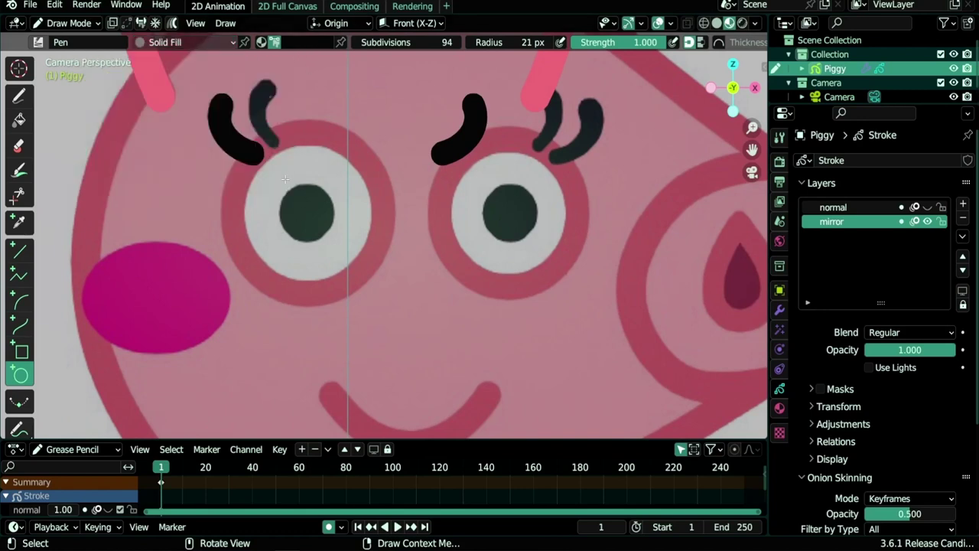
{"action": "left_click_drag", "start_coordinate": [285, 179], "coordinate": [334, 244]}
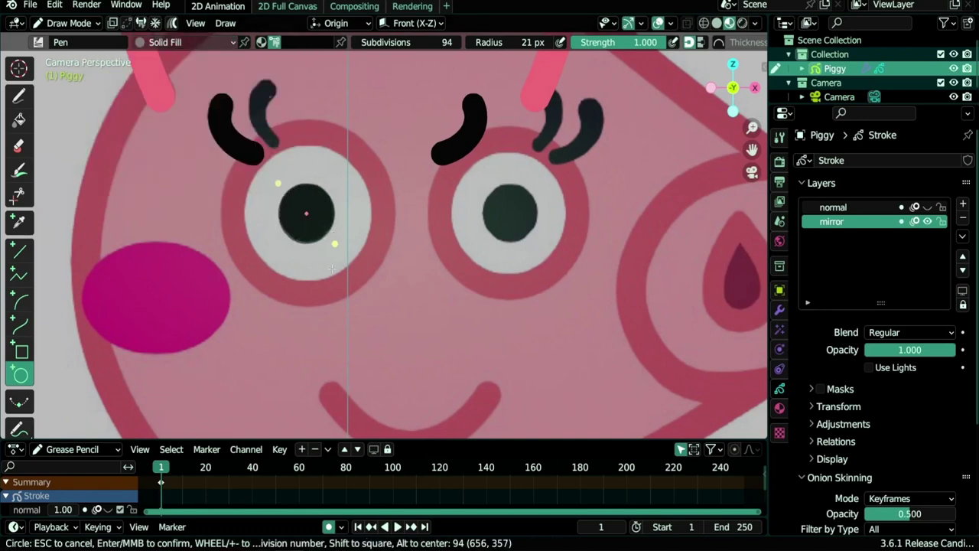
{"action": "key", "text": "Return"}
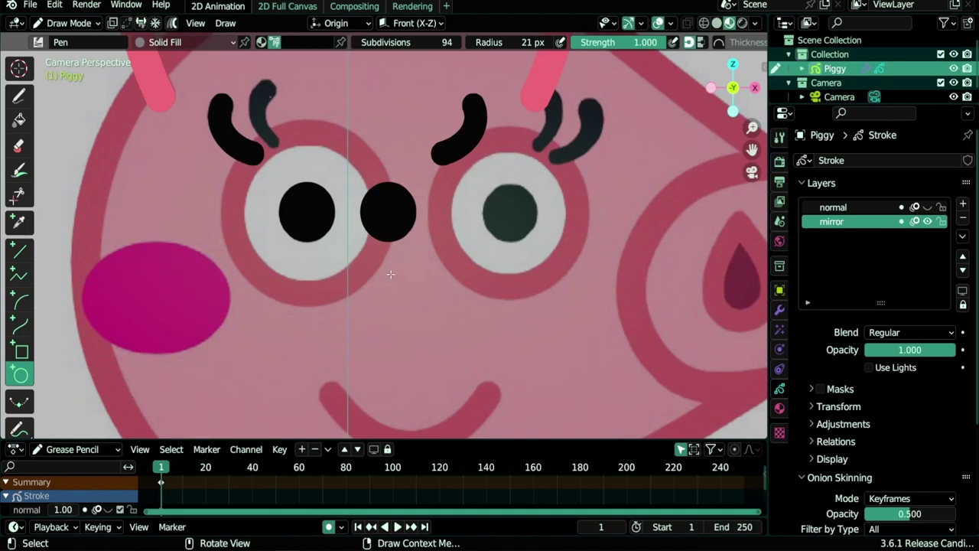
Step: Choose the Line tool and the palette's medium pink for tracing the arm on the snout side
{"action": "scroll", "coordinate": [390, 274], "scroll_direction": "down", "scroll_amount": 5}
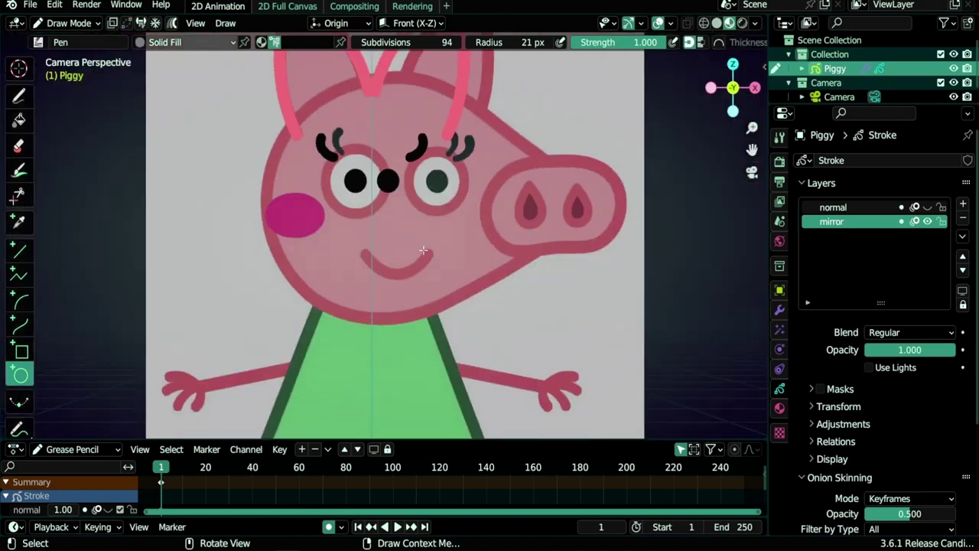
{"action": "scroll", "coordinate": [418, 267], "scroll_direction": "down", "scroll_amount": 2}
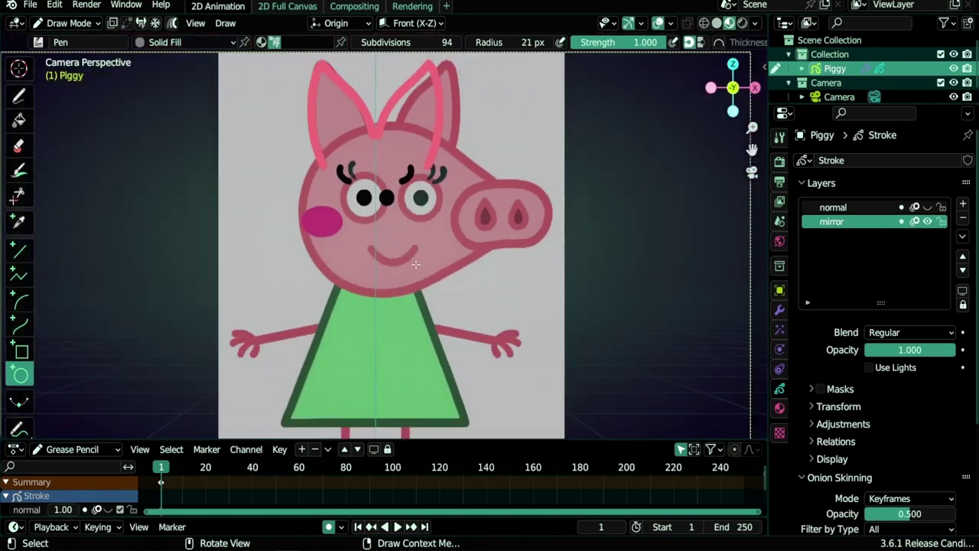
{"action": "middle_click_drag", "start_coordinate": [402, 283], "coordinate": [375, 208], "text": "shift"}
{"action": "scroll", "coordinate": [374, 207], "scroll_direction": "up", "scroll_amount": 6}
{"action": "middle_click_drag", "start_coordinate": [430, 271], "coordinate": [378, 249], "text": "shift"}
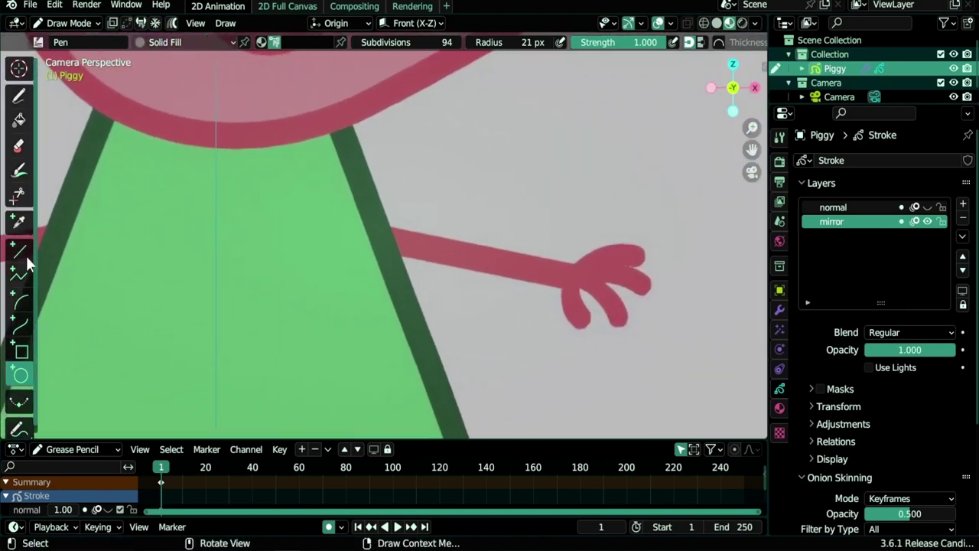
{"action": "left_click", "coordinate": [21, 250]}
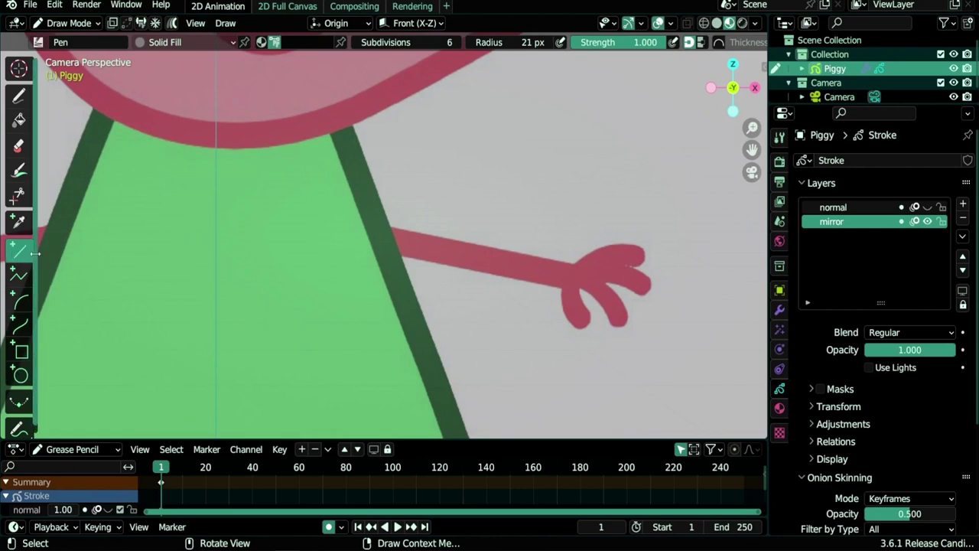
{"action": "left_click", "coordinate": [306, 43]}
{"action": "left_click", "coordinate": [245, 194]}
Step: Switch the active material to Solid Stroke and trace the arm from wrist to inside the dress with a 28 px radius line
{"action": "left_click_drag", "start_coordinate": [570, 276], "coordinate": [386, 258]}
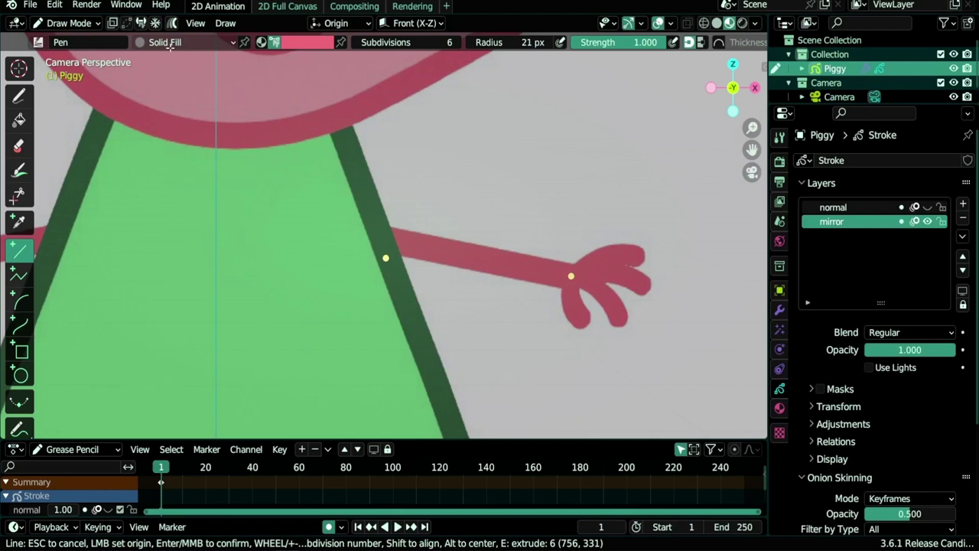
{"action": "key", "text": "Escape"}
{"action": "key", "text": "u"}
{"action": "left_click", "coordinate": [302, 208]}
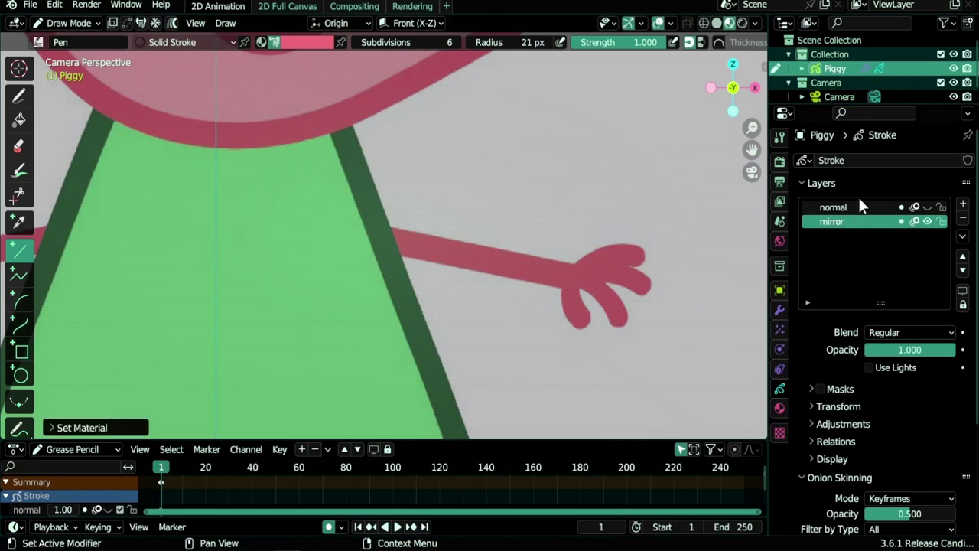
{"action": "left_click", "coordinate": [188, 43]}
{"action": "key", "text": "u"}
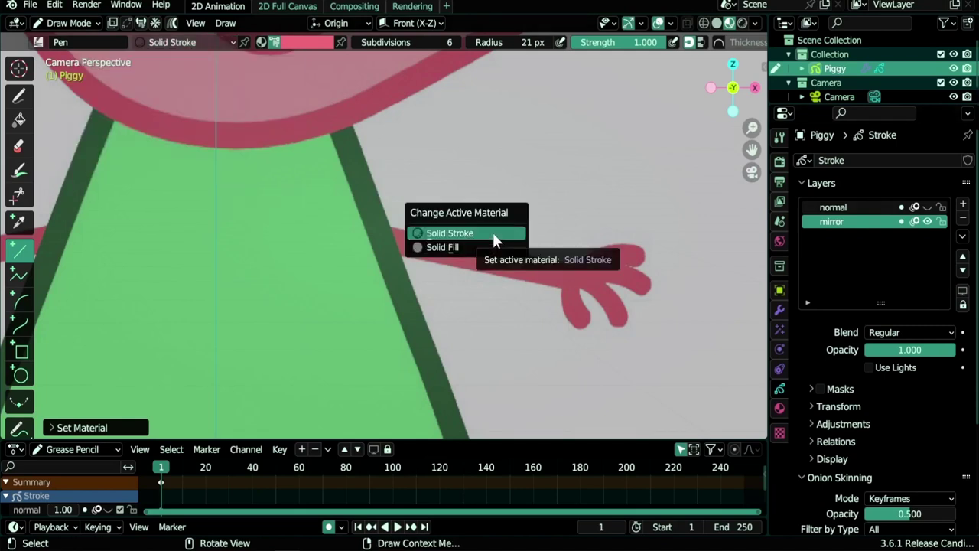
{"action": "left_click", "coordinate": [492, 233]}
{"action": "left_click_drag", "start_coordinate": [574, 277], "coordinate": [355, 232]}
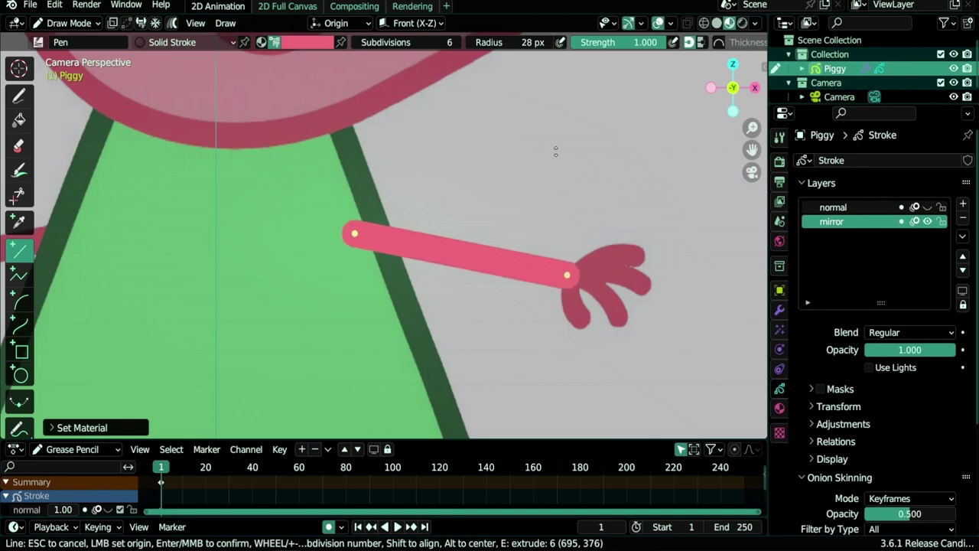
{"action": "key", "text": "Return"}
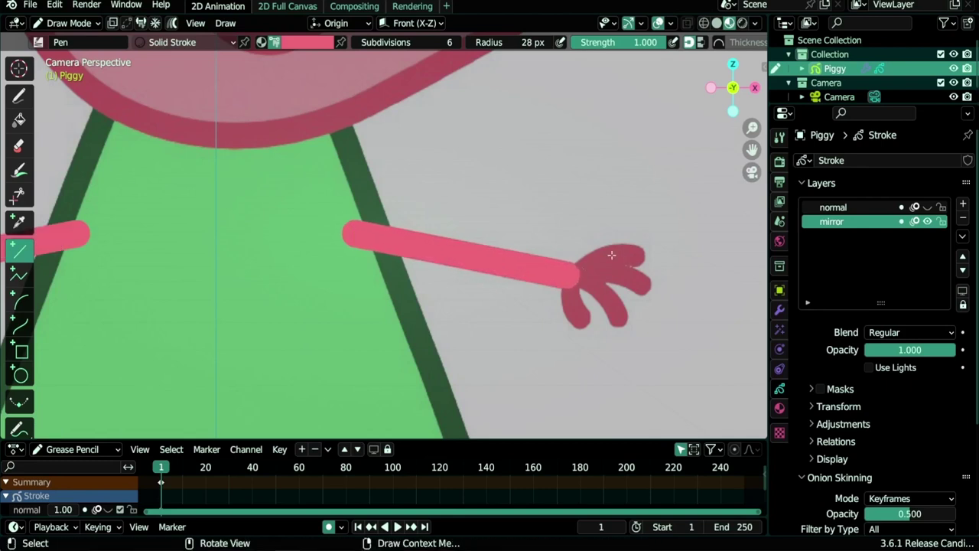
Step: Trace the uppermost finger with a pink arc from the wrist to the fingertip, using a 22 px radius
{"action": "left_click", "coordinate": [21, 301]}
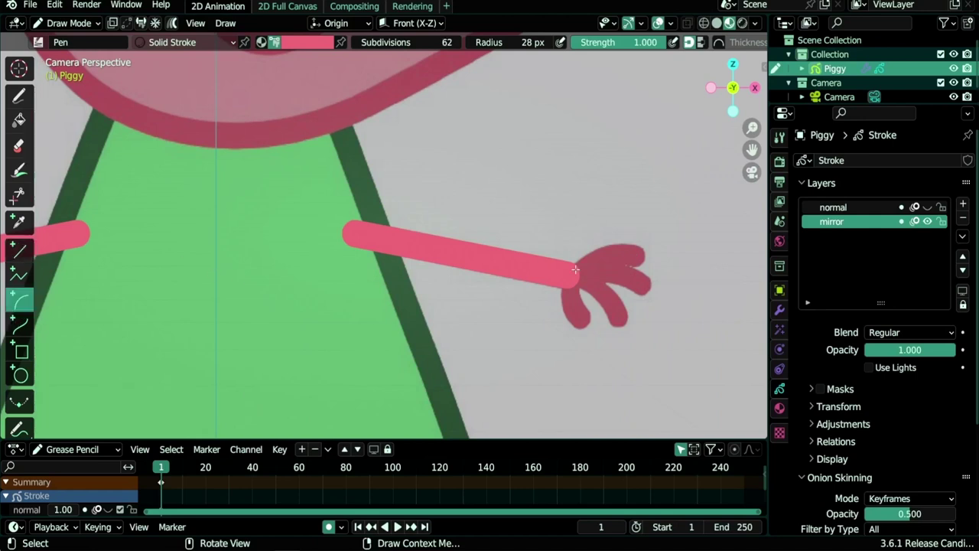
{"action": "mouse_move", "coordinate": [572, 275]}
{"action": "left_mouse_down"}
{"action": "mouse_move", "coordinate": [636, 255]}
{"action": "mouse_move", "coordinate": [597, 238]}
{"action": "left_mouse_up"}
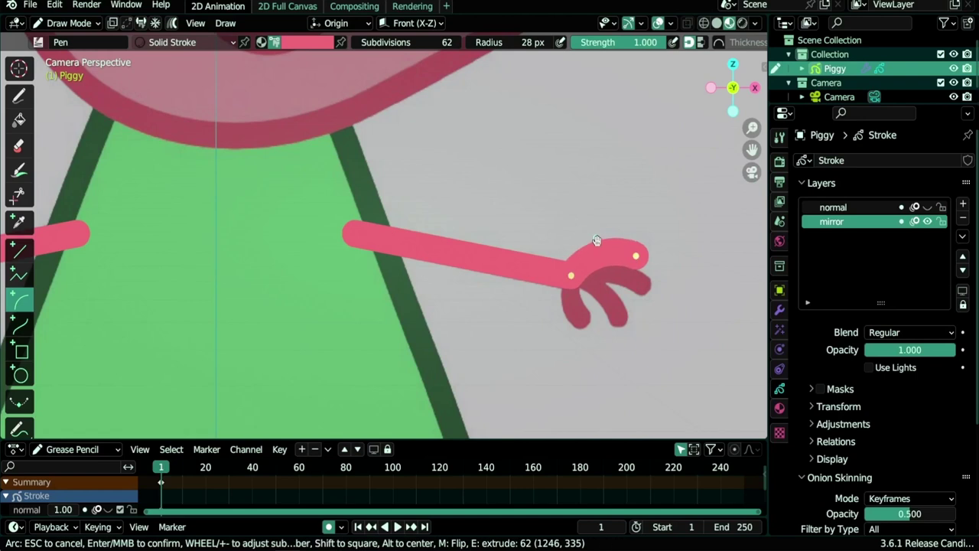
{"action": "left_click_drag", "start_coordinate": [623, 306], "coordinate": [619, 275]}
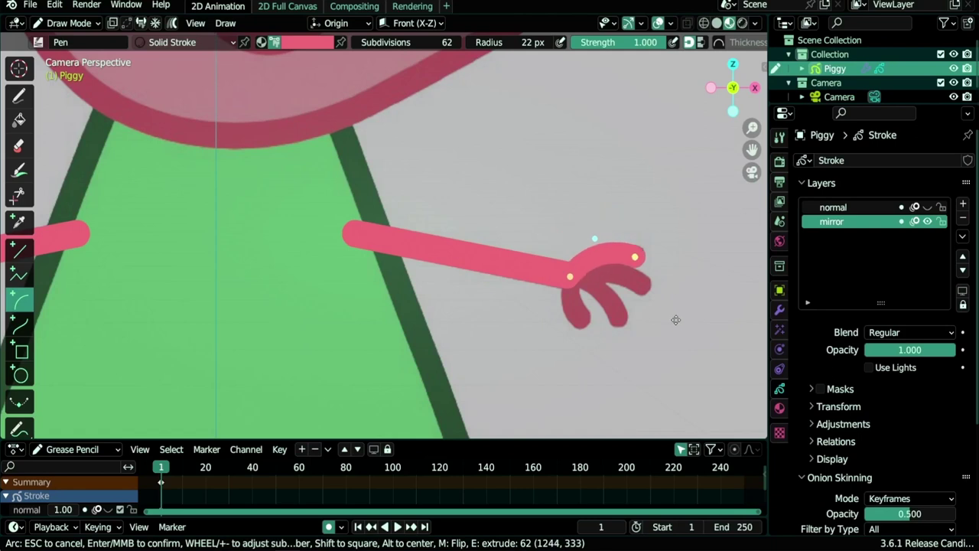
{"action": "key", "text": "Return"}
Step: Set the camera's background image depth to Front and compare the traced arm and finger with the reference
{"action": "left_click", "coordinate": [837, 98]}
{"action": "scroll", "coordinate": [847, 415], "scroll_direction": "down", "scroll_amount": 5}
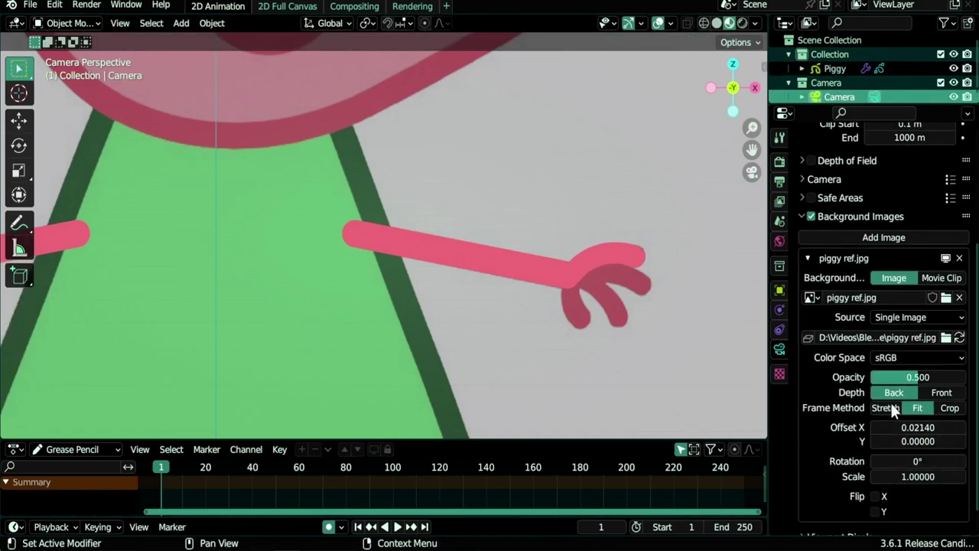
{"action": "left_click", "coordinate": [941, 392]}
{"action": "scroll", "coordinate": [624, 286], "scroll_direction": "up", "scroll_amount": 2}
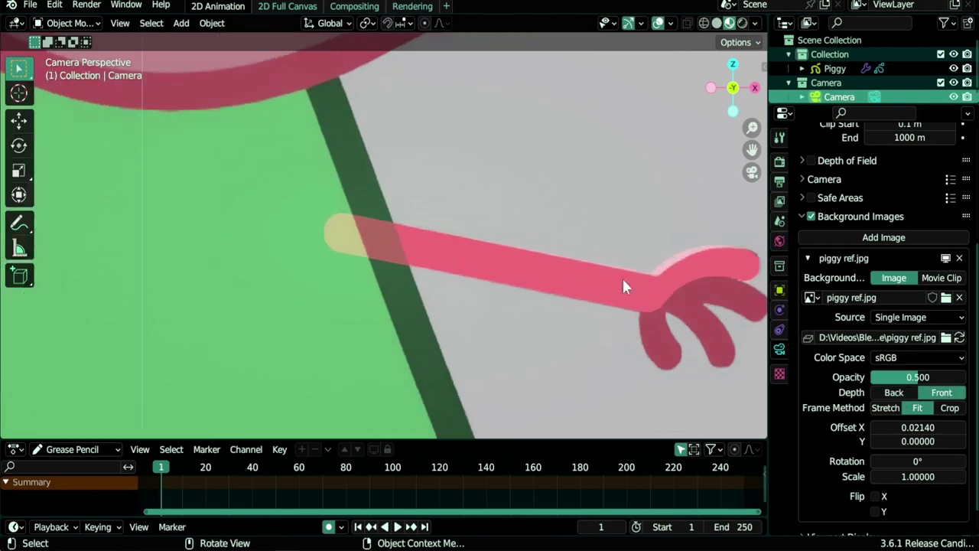
{"action": "middle_click_drag", "start_coordinate": [664, 305], "coordinate": [534, 277], "text": "shift"}
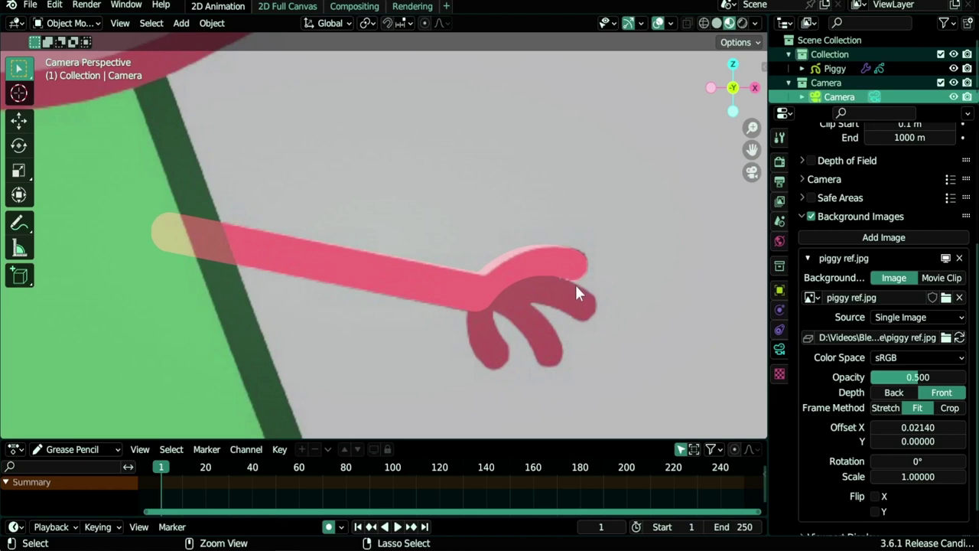
Step: Undo the background image depth change and the uppermost finger's arc
{"action": "key", "text": "ctrl+z"}
{"action": "key", "text": "ctrl+z"}
{"action": "key", "text": "ctrl+z"}
{"action": "key", "text": "ctrl+z"}
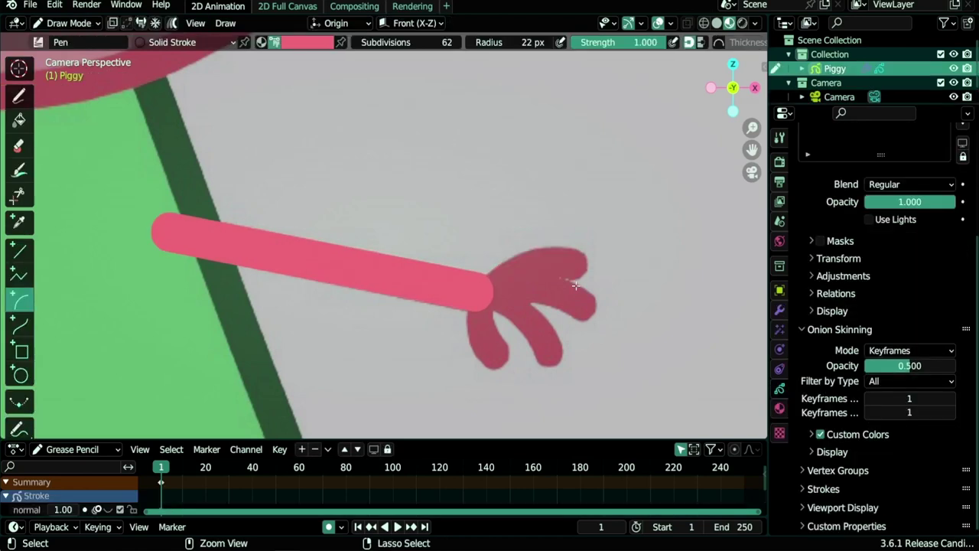
Step: Set the camera's piggy ref.jpg background image depth to Front and return to drawing on the Piggy object
{"action": "left_click", "coordinate": [834, 96]}
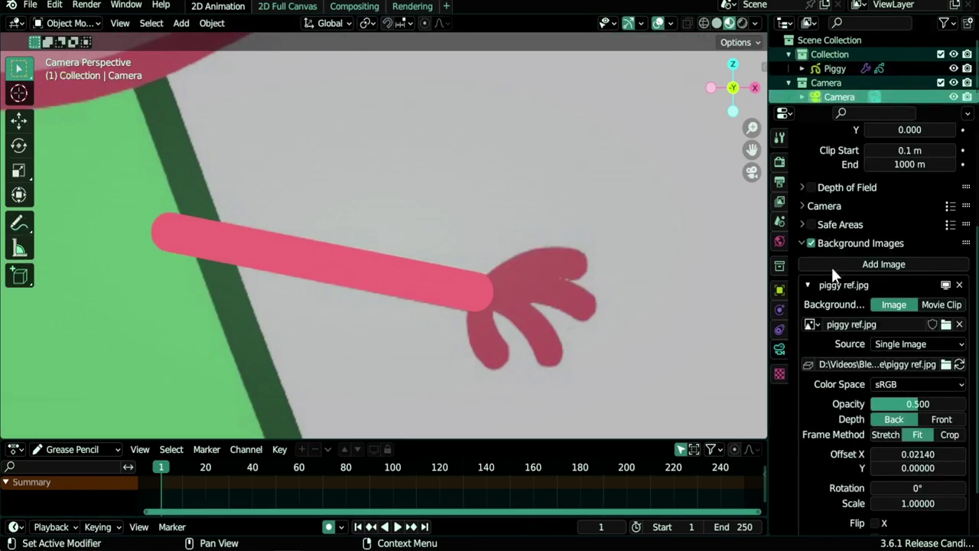
{"action": "left_click", "coordinate": [943, 420]}
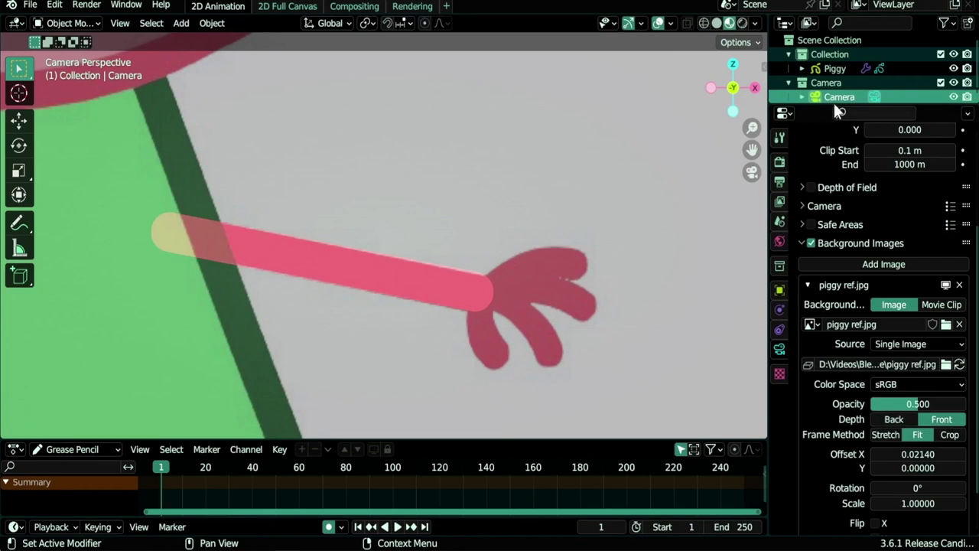
{"action": "left_click", "coordinate": [835, 68]}
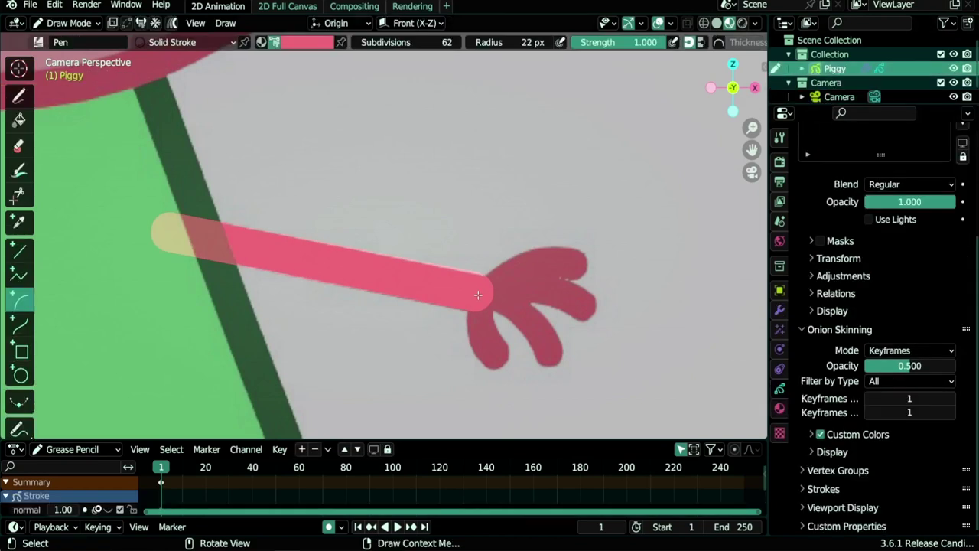
Step: Redraw the uppermost finger as a curved pink arc from the wrist to the fingertip with a 22 px radius
{"action": "left_click_drag", "start_coordinate": [478, 294], "coordinate": [573, 265]}
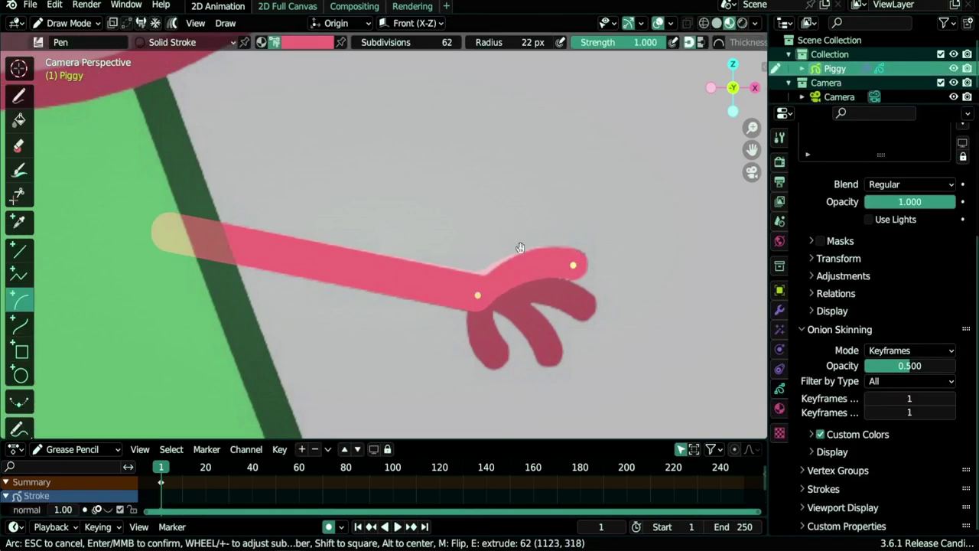
{"action": "left_click_drag", "start_coordinate": [478, 295], "coordinate": [489, 292]}
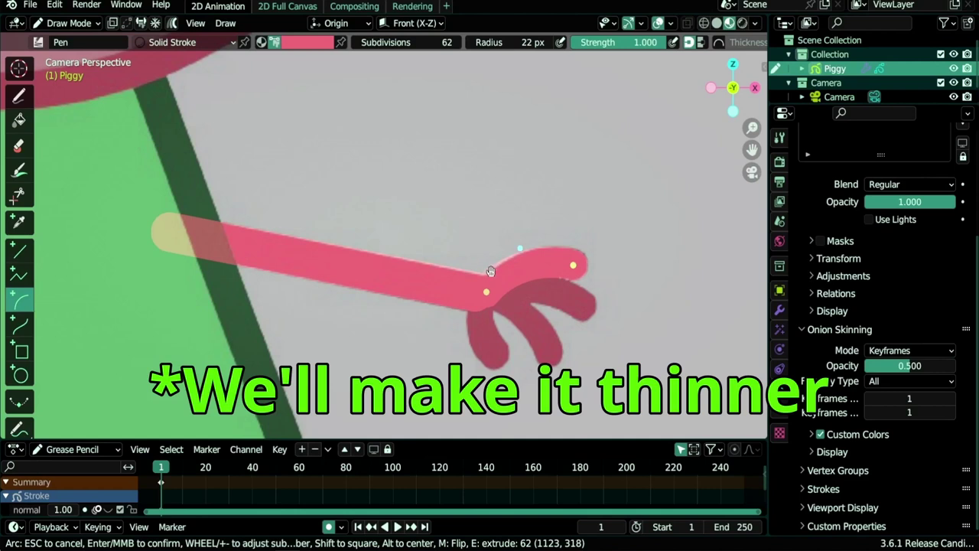
{"action": "key", "text": "Return"}
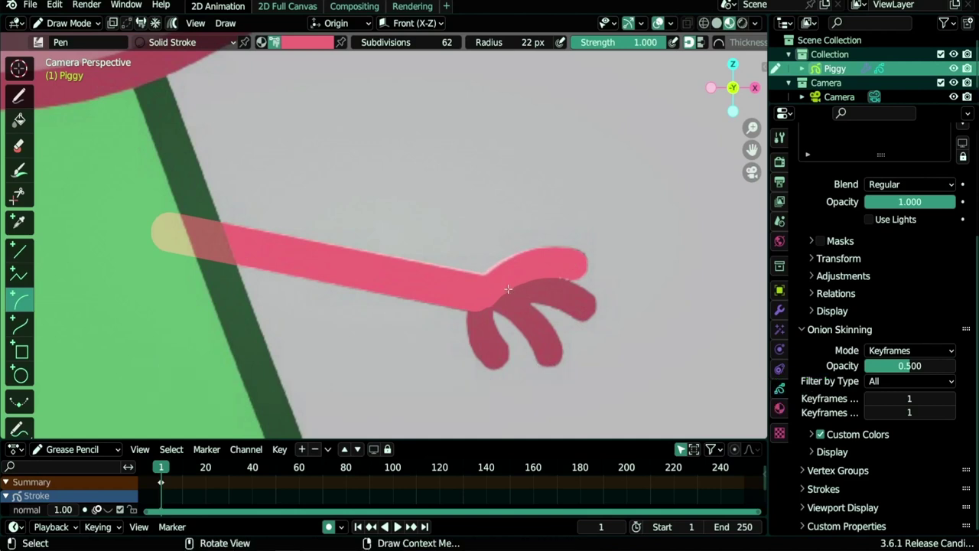
Step: Draw the leg and foot as one pink line from inside the dress down to the ankle and out along the shoe, with a 27 px radius
{"action": "scroll", "coordinate": [506, 288], "scroll_direction": "down", "scroll_amount": 7}
{"action": "mouse_move", "coordinate": [259, 433]}
{"action": "middle_mouse_down", "text": "shift"}
{"action": "mouse_move", "coordinate": [336, 368]}
{"action": "mouse_move", "coordinate": [349, 331]}
{"action": "middle_mouse_up", "text": "shift"}
{"action": "scroll", "coordinate": [349, 331], "scroll_direction": "up", "scroll_amount": 5}
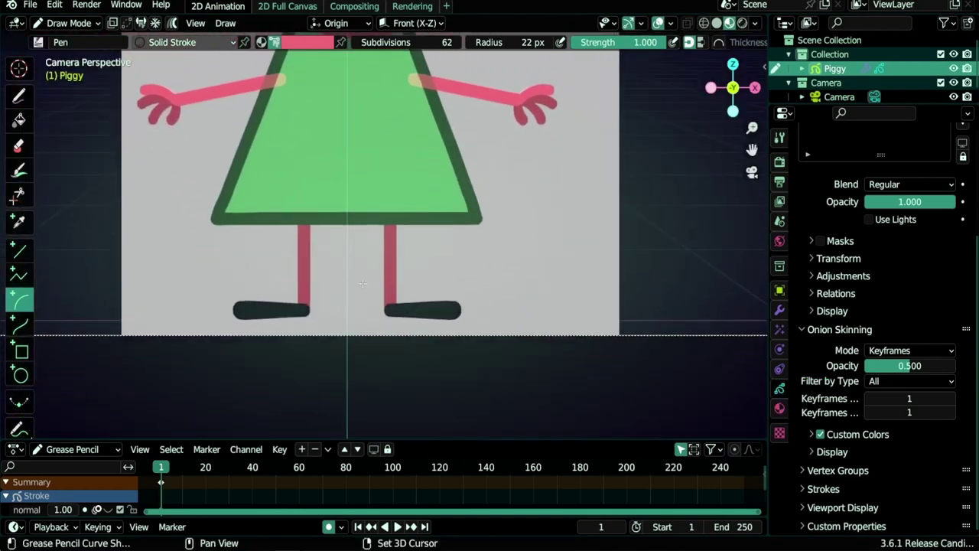
{"action": "left_click", "coordinate": [19, 252]}
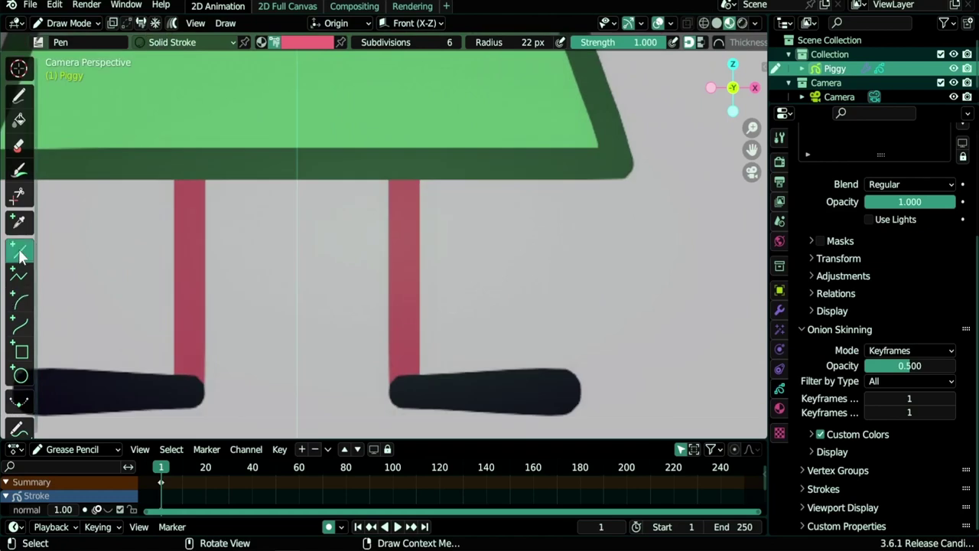
{"action": "left_click_drag", "start_coordinate": [404, 117], "coordinate": [403, 389]}
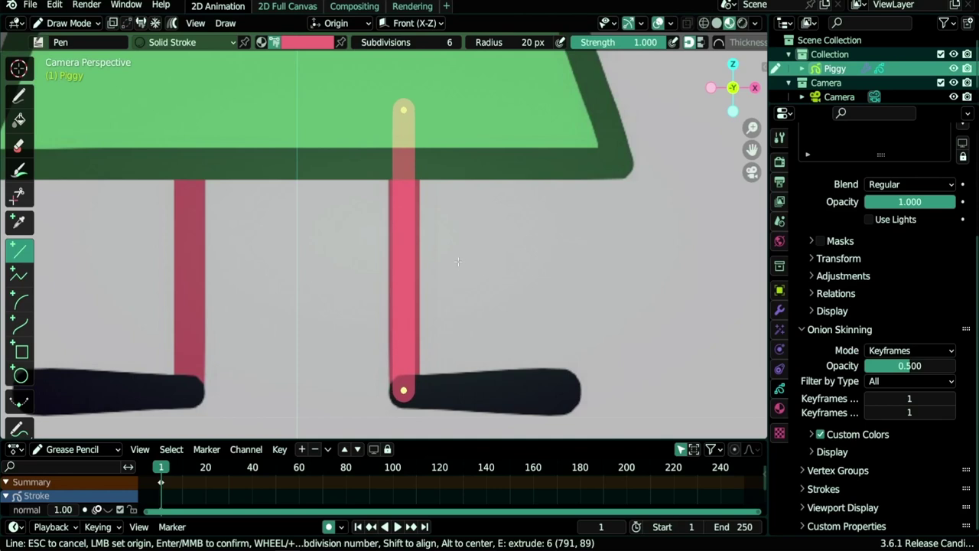
{"action": "key", "text": "f"}
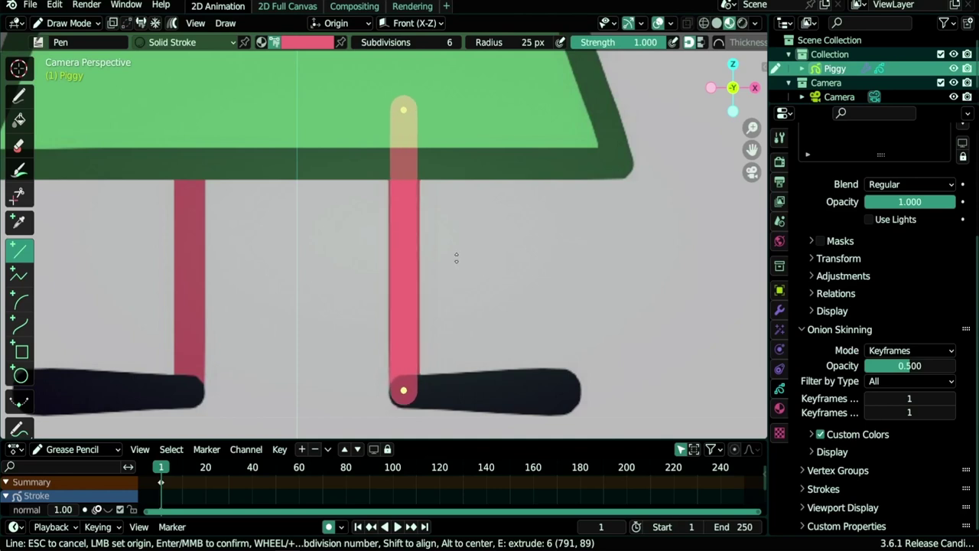
{"action": "left_click", "coordinate": [456, 256]}
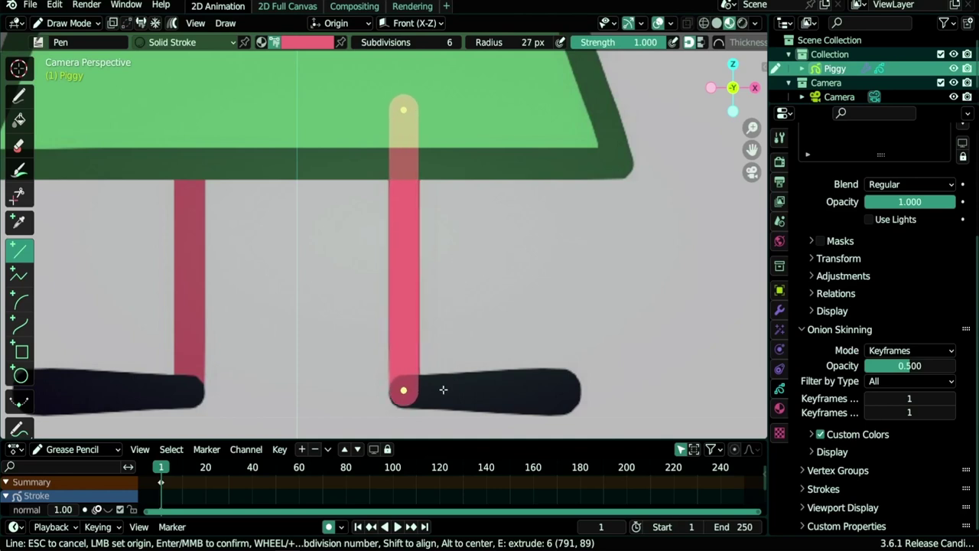
{"action": "left_click_drag", "start_coordinate": [443, 390], "coordinate": [567, 391]}
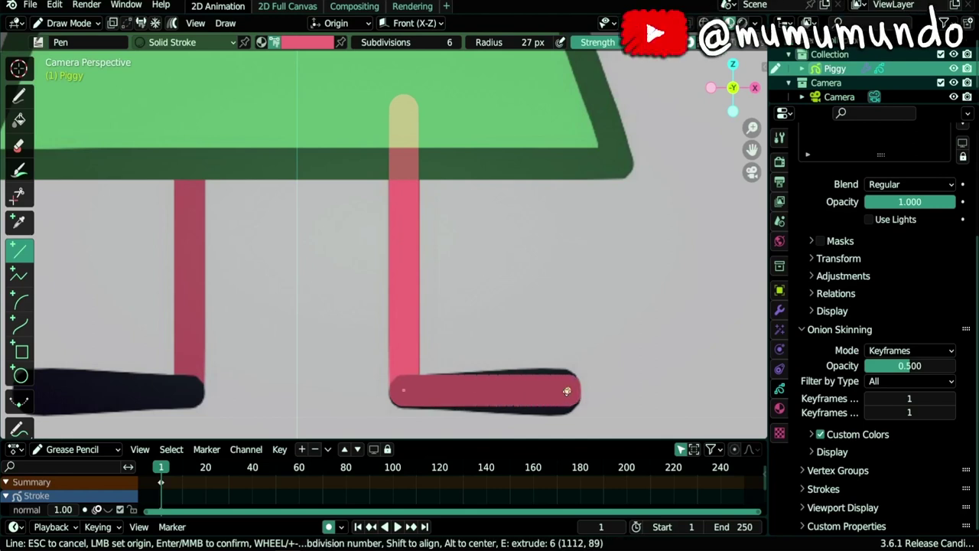
{"action": "key", "text": "Return"}
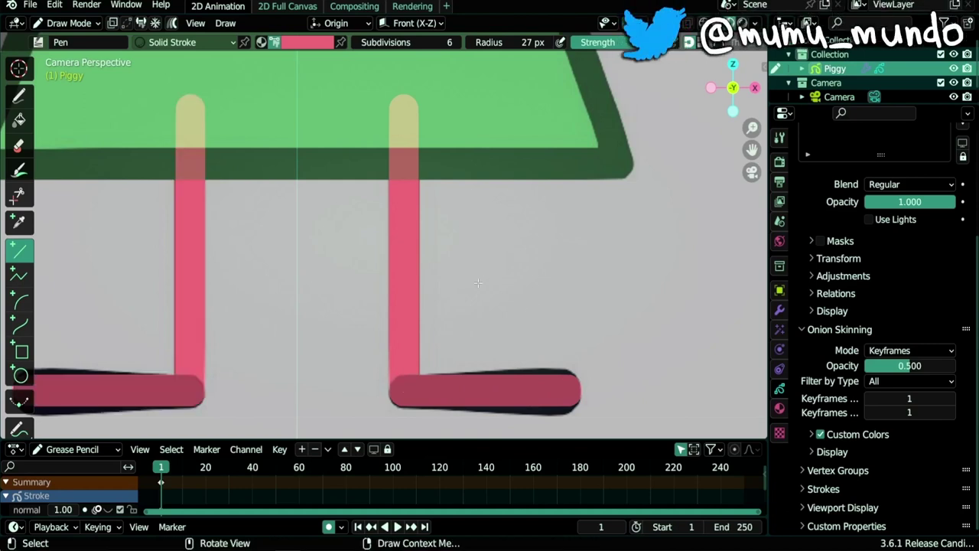
Step: Switch to the Curve tool with the dark green palette color for outlining the dress
{"action": "scroll", "coordinate": [406, 200], "scroll_direction": "down", "scroll_amount": 5}
{"action": "middle_click_drag", "start_coordinate": [406, 200], "coordinate": [418, 238], "text": "shift"}
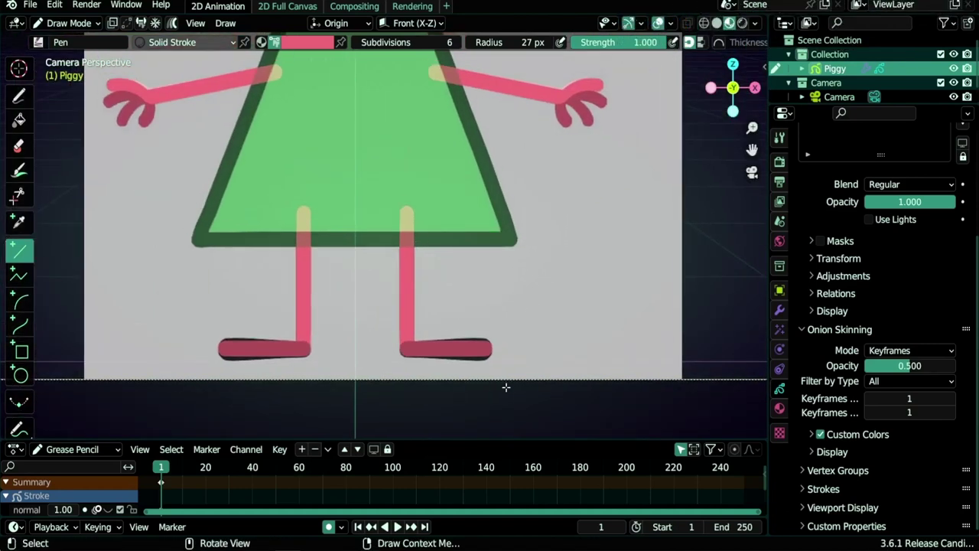
{"action": "scroll", "coordinate": [428, 219], "scroll_direction": "down", "scroll_amount": 3}
{"action": "middle_click_drag", "start_coordinate": [389, 128], "coordinate": [387, 233], "text": "shift"}
{"action": "scroll", "coordinate": [393, 228], "scroll_direction": "up", "scroll_amount": 3}
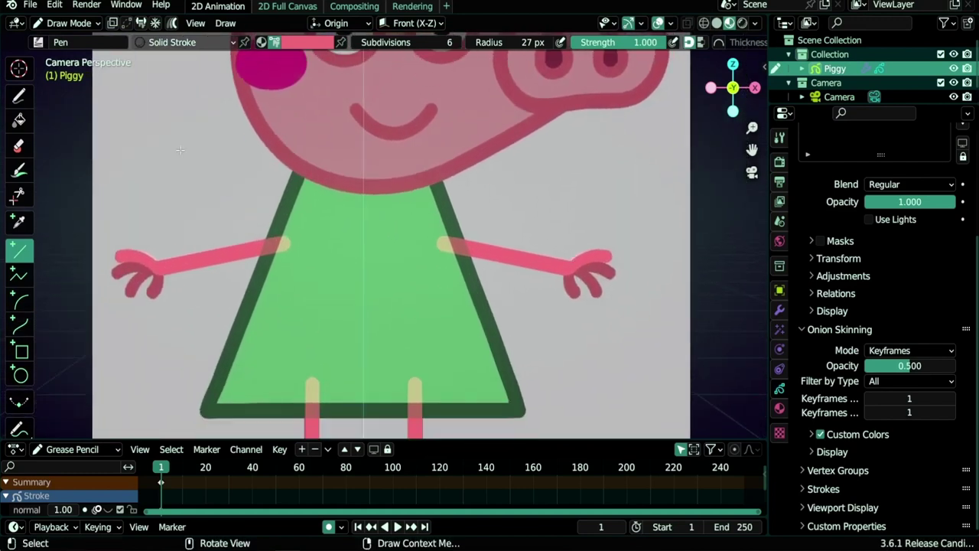
{"action": "left_click", "coordinate": [19, 325]}
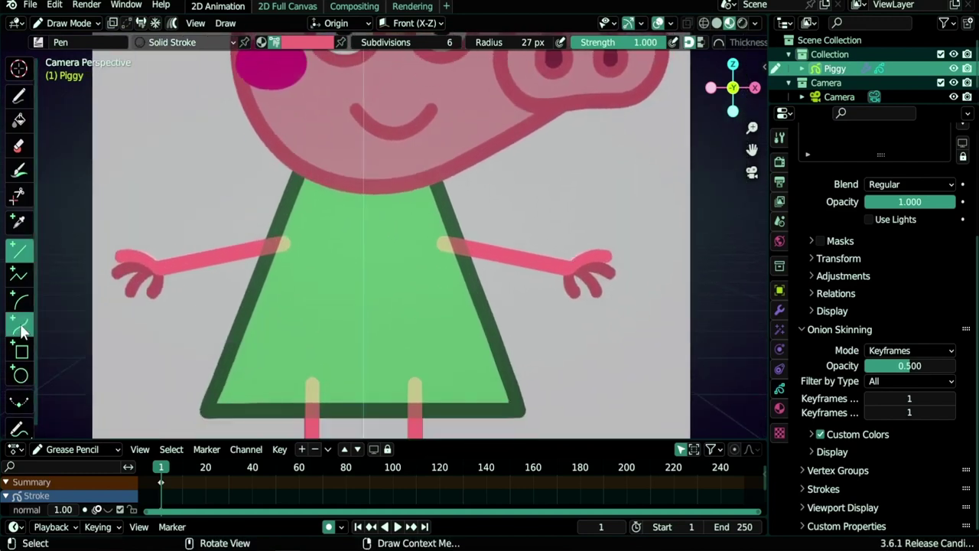
{"action": "scroll", "coordinate": [382, 113], "scroll_direction": "up", "scroll_amount": 4}
{"action": "middle_click_drag", "start_coordinate": [382, 113], "coordinate": [408, 251], "text": "shift"}
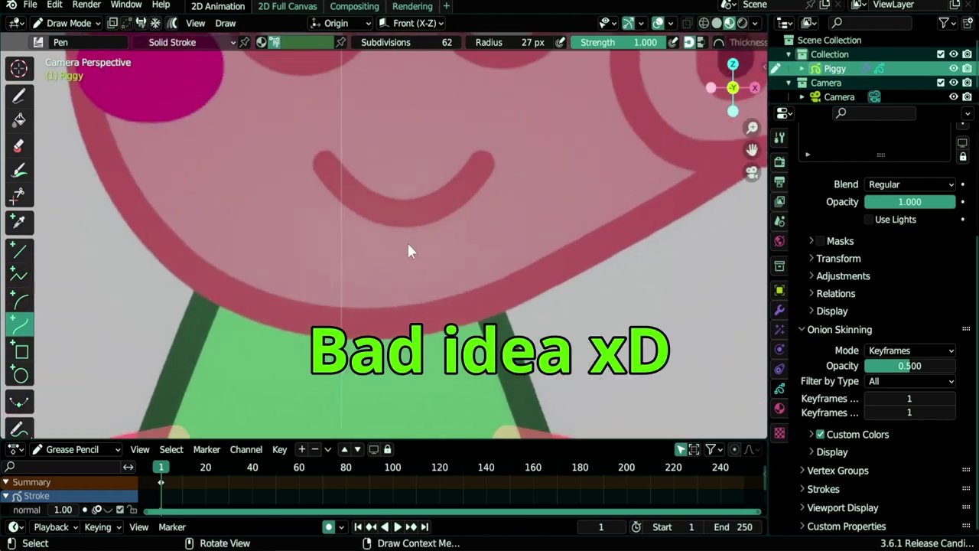
{"action": "left_click_drag", "start_coordinate": [350, 154], "coordinate": [483, 297]}
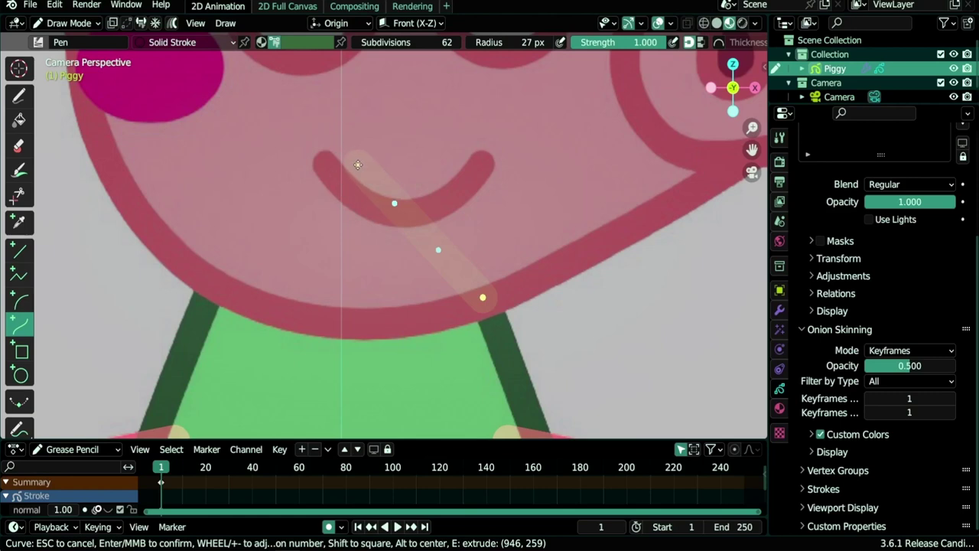
{"action": "mouse_move", "coordinate": [404, 200]}
{"action": "left_mouse_down"}
{"action": "mouse_move", "coordinate": [414, 185]}
{"action": "mouse_move", "coordinate": [416, 193]}
{"action": "left_mouse_up"}
{"action": "left_click_drag", "start_coordinate": [438, 250], "coordinate": [458, 232]}
{"action": "left_click_drag", "start_coordinate": [358, 164], "coordinate": [360, 192]}
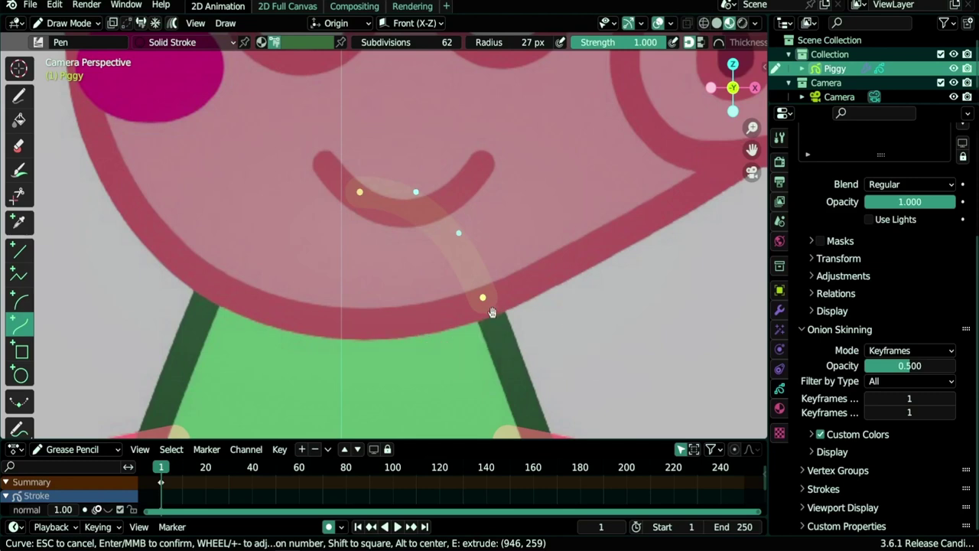
{"action": "key", "text": "e"}
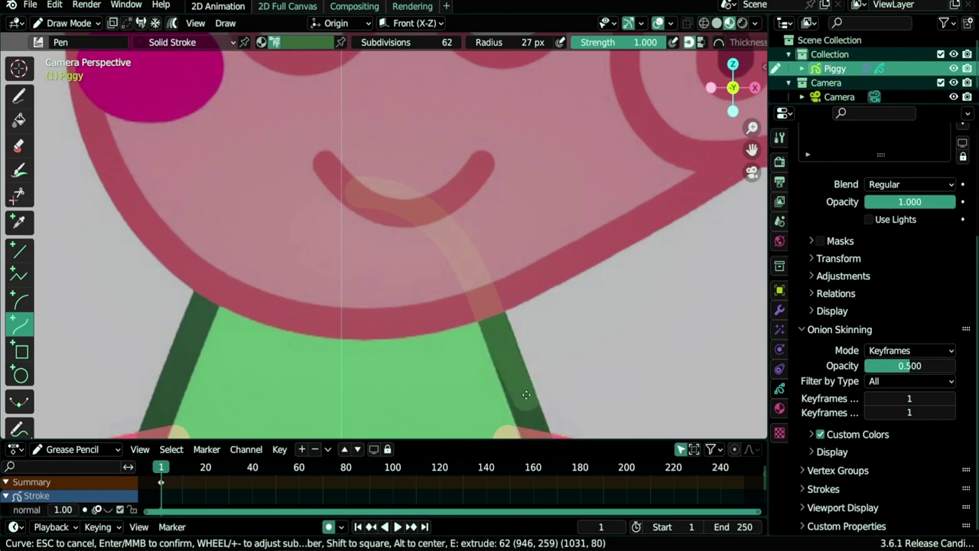
{"action": "key", "text": "Escape"}
Step: Outline the dress half with a dark green curve from below the mouth to the hem corner, extruded along the hem to the mirror axis
{"action": "scroll", "coordinate": [462, 335], "scroll_direction": "down", "scroll_amount": 3}
{"action": "middle_click_drag", "start_coordinate": [461, 335], "coordinate": [472, 213], "text": "shift"}
{"action": "left_click_drag", "start_coordinate": [386, 102], "coordinate": [462, 142]}
{"action": "left_click_drag", "start_coordinate": [414, 111], "coordinate": [419, 98]}
{"action": "left_click_drag", "start_coordinate": [437, 127], "coordinate": [445, 119]}
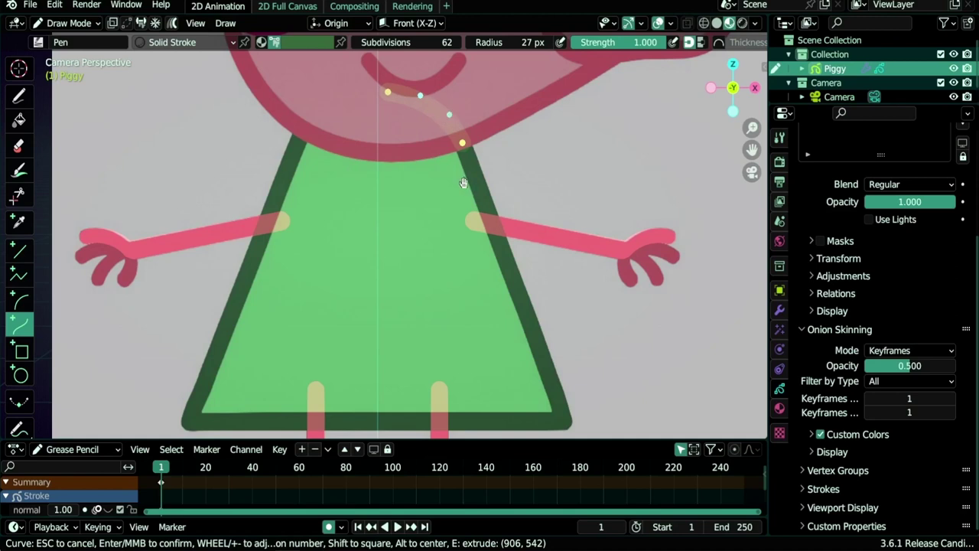
{"action": "key", "text": "e"}
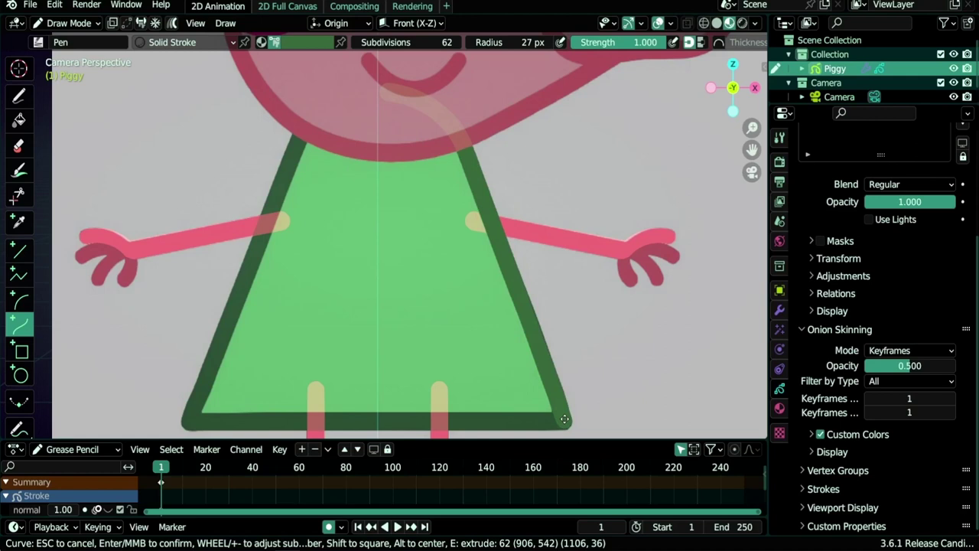
{"action": "left_click", "coordinate": [564, 419]}
{"action": "key", "text": "e"}
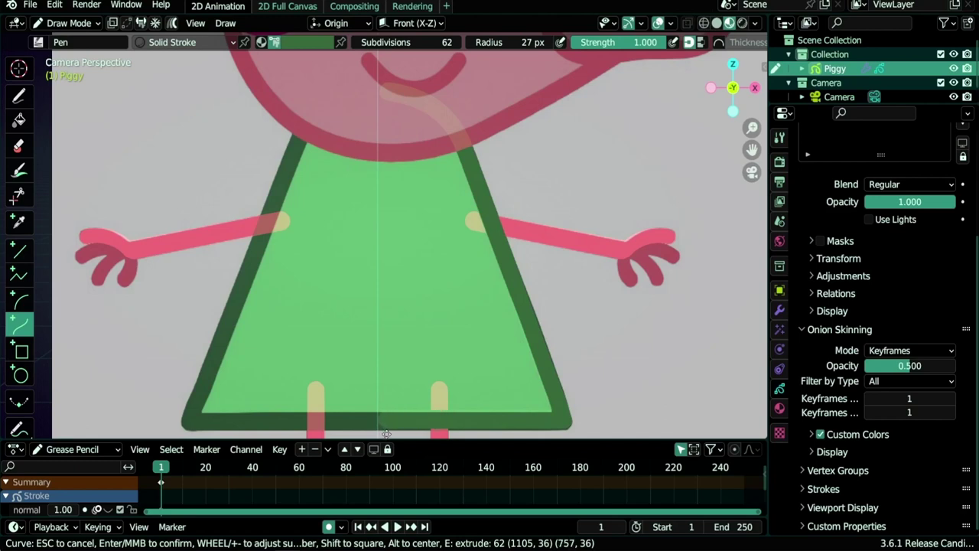
{"action": "left_click", "coordinate": [388, 433]}
{"action": "key", "text": "Return"}
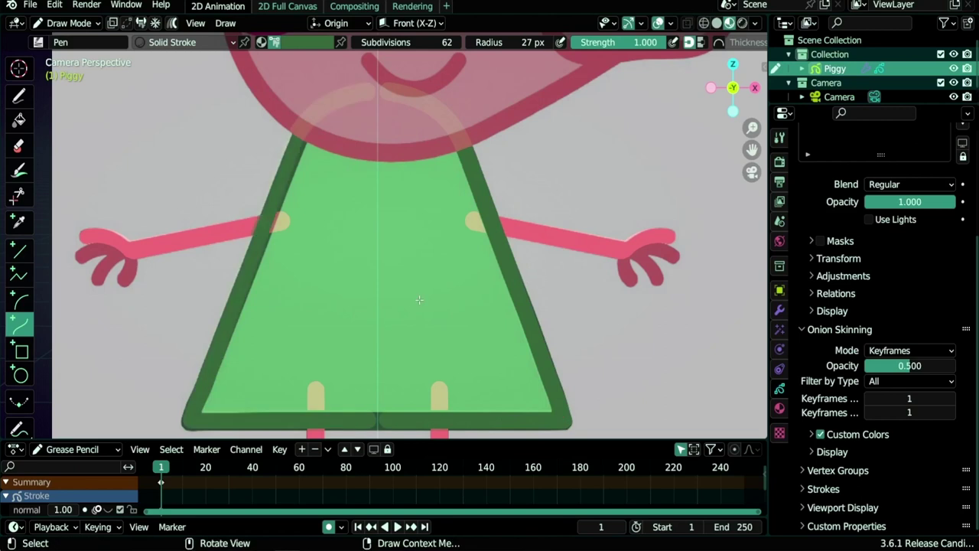
Step: Set up the Circle tool with the Solid Fill material and the black palette color
{"action": "scroll", "coordinate": [525, 284], "scroll_direction": "down", "scroll_amount": 5}
{"action": "middle_click_drag", "start_coordinate": [417, 186], "coordinate": [442, 224], "text": "shift"}
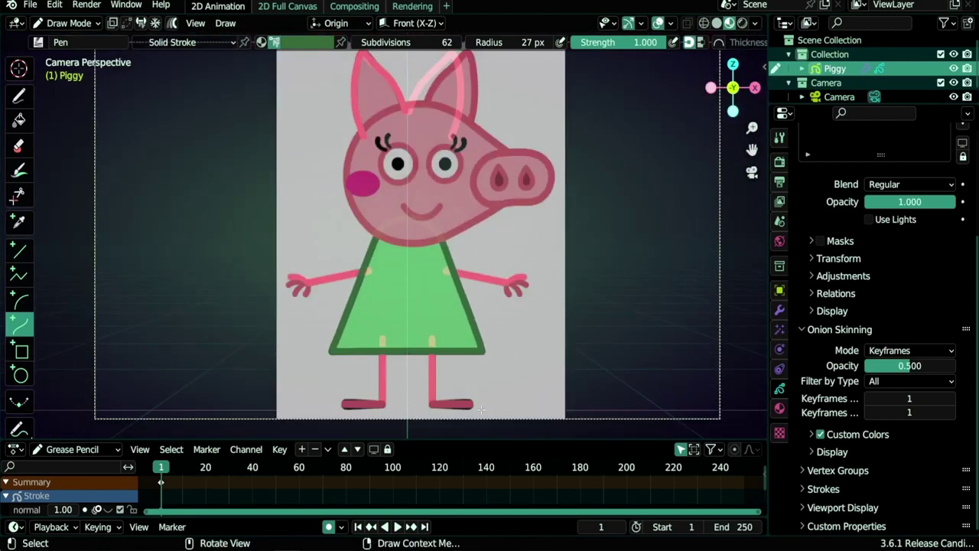
{"action": "scroll", "coordinate": [447, 391], "scroll_direction": "up", "scroll_amount": 3}
{"action": "scroll", "coordinate": [446, 391], "scroll_direction": "down", "scroll_amount": 5, "text": "shift"}
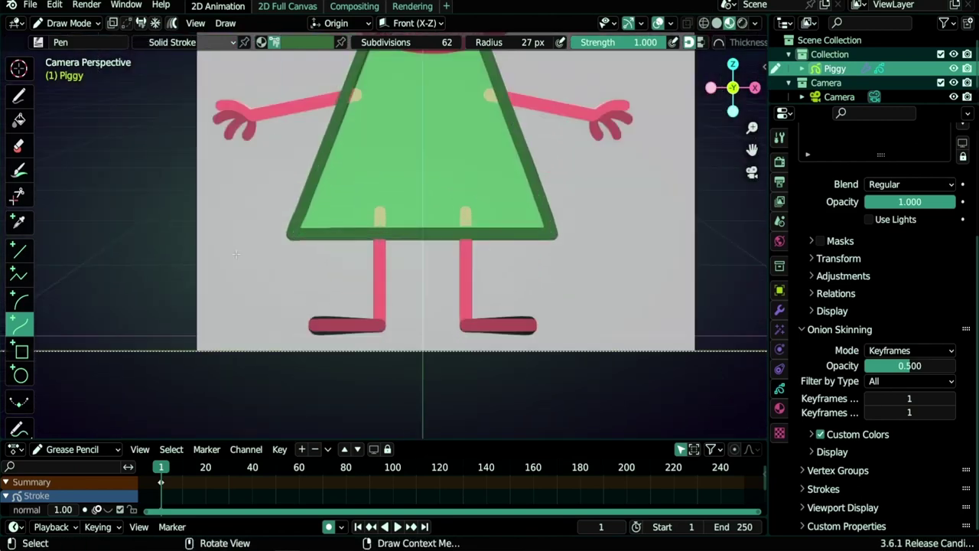
{"action": "left_click", "coordinate": [23, 374]}
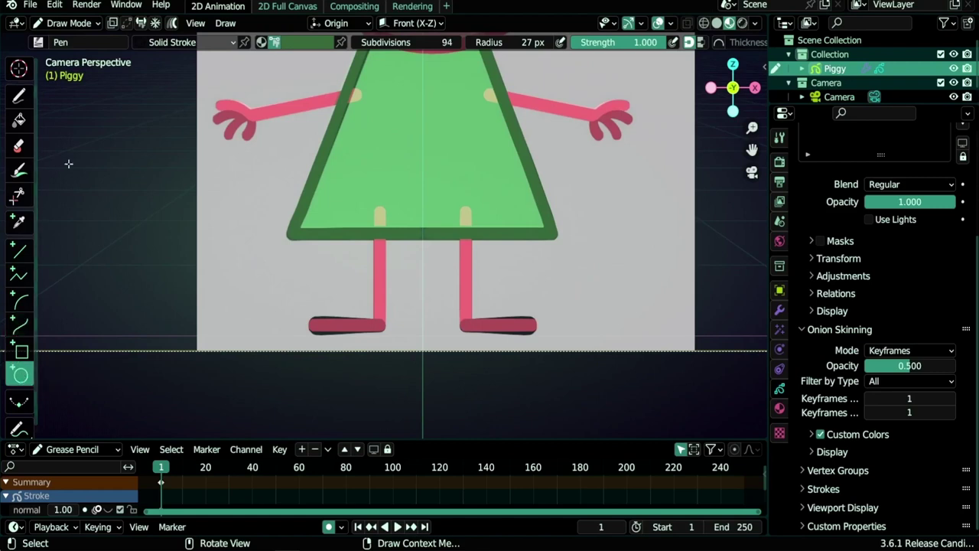
{"action": "left_click", "coordinate": [204, 45]}
{"action": "left_click", "coordinate": [148, 88]}
{"action": "left_click", "coordinate": [302, 42]}
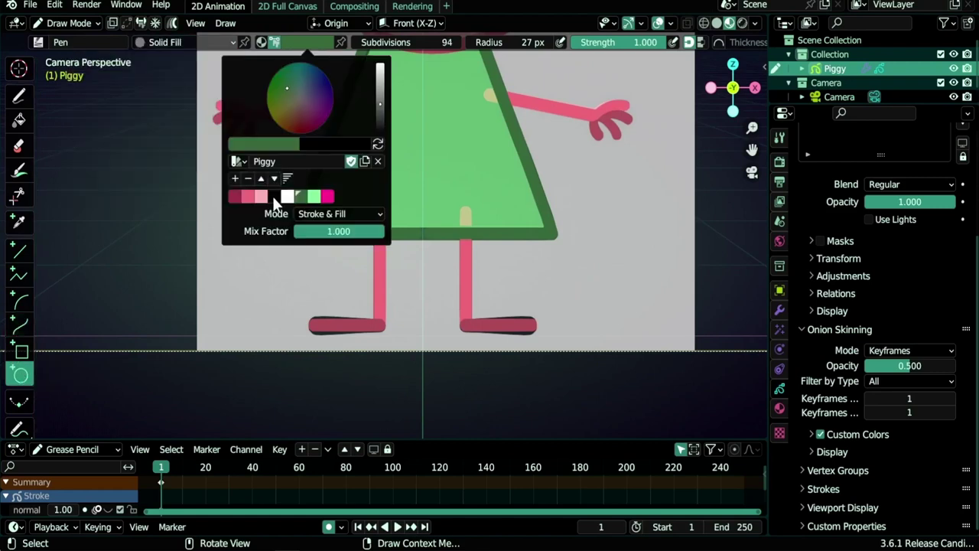
{"action": "left_click", "coordinate": [274, 197]}
Step: Make the normal layer active and turn its visibility on
{"action": "scroll", "coordinate": [855, 275], "scroll_direction": "up", "scroll_amount": 4}
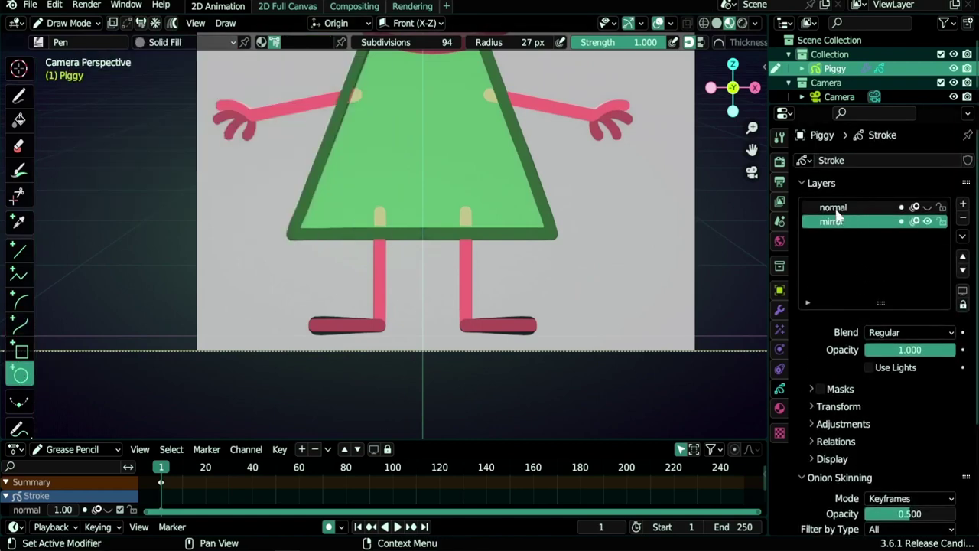
{"action": "left_click", "coordinate": [836, 209]}
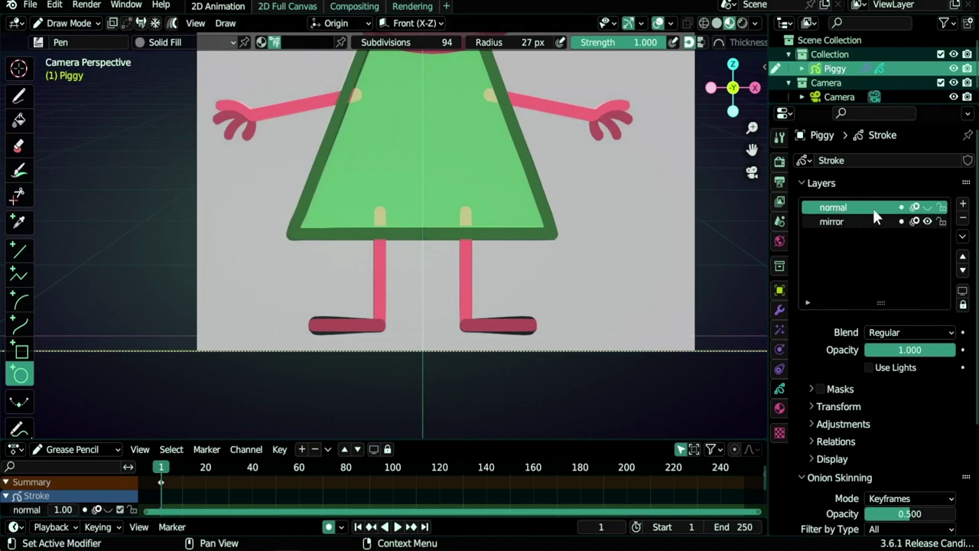
{"action": "left_click", "coordinate": [928, 208]}
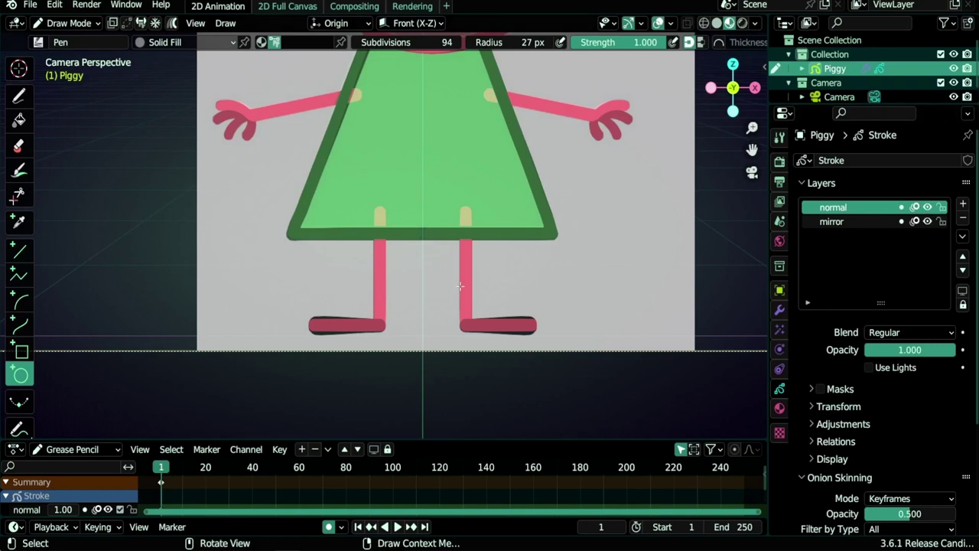
Step: Cancel a trial ellipse at the feet, set the camera's piggy ref.jpg background image depth to Back, and return to drawing on Piggy
{"action": "mouse_move", "coordinate": [311, 304]}
{"action": "left_mouse_down"}
{"action": "mouse_move", "coordinate": [423, 339]}
{"action": "mouse_move", "coordinate": [537, 356]}
{"action": "mouse_move", "coordinate": [540, 371]}
{"action": "mouse_move", "coordinate": [546, 363]}
{"action": "mouse_move", "coordinate": [529, 373]}
{"action": "mouse_move", "coordinate": [539, 379]}
{"action": "mouse_move", "coordinate": [532, 366]}
{"action": "left_mouse_up"}
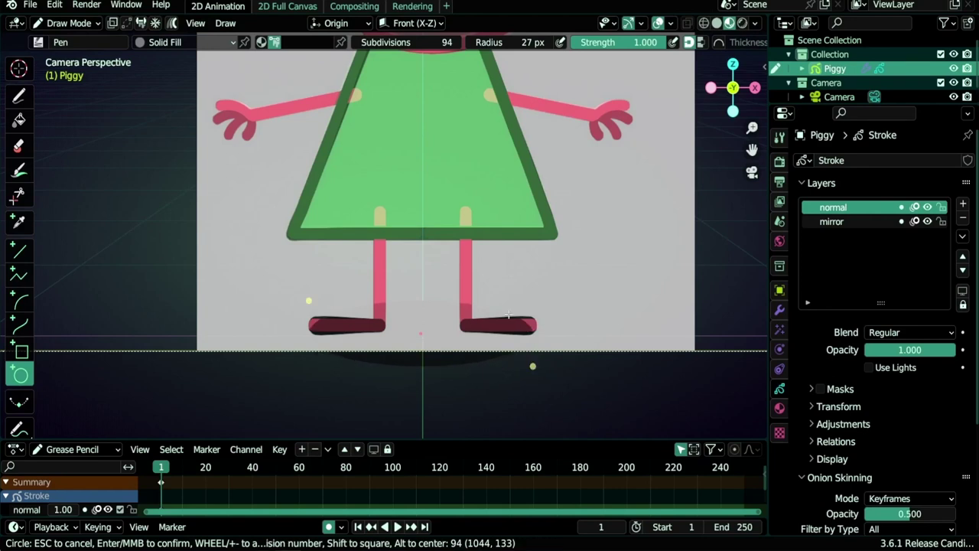
{"action": "key", "text": "Escape"}
{"action": "left_click", "coordinate": [840, 96]}
{"action": "scroll", "coordinate": [867, 402], "scroll_direction": "down", "scroll_amount": 6}
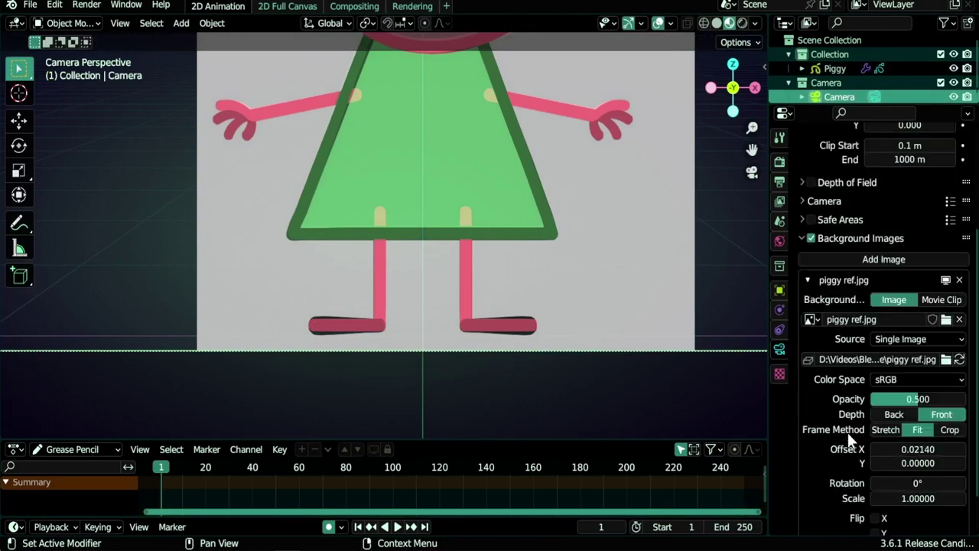
{"action": "left_click", "coordinate": [831, 68]}
Step: Draw a wide, flat black filled ellipse beneath both feet, centered on the vertical axis, as the ground shadow
{"action": "left_click_drag", "start_coordinate": [312, 298], "coordinate": [544, 351]}
{"action": "key", "text": "g"}
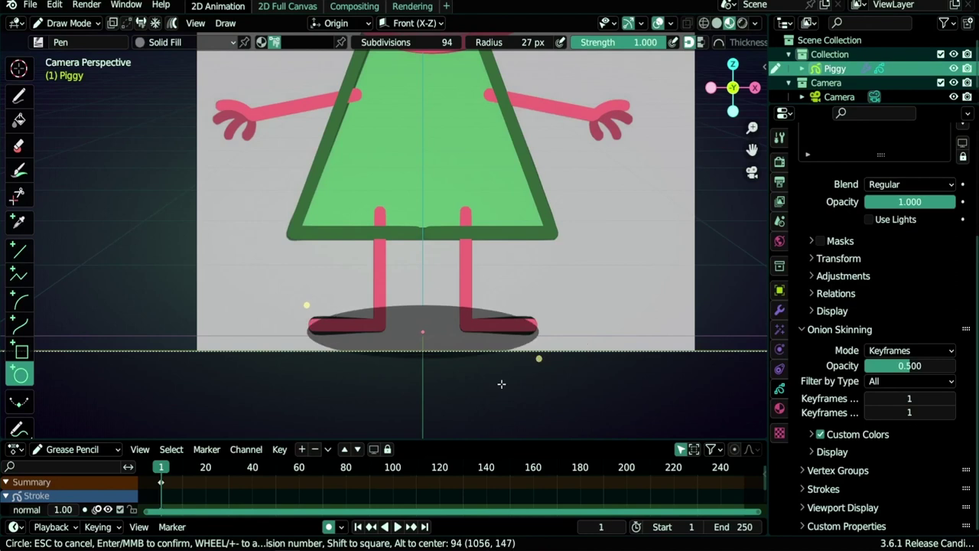
{"action": "key", "text": "g"}
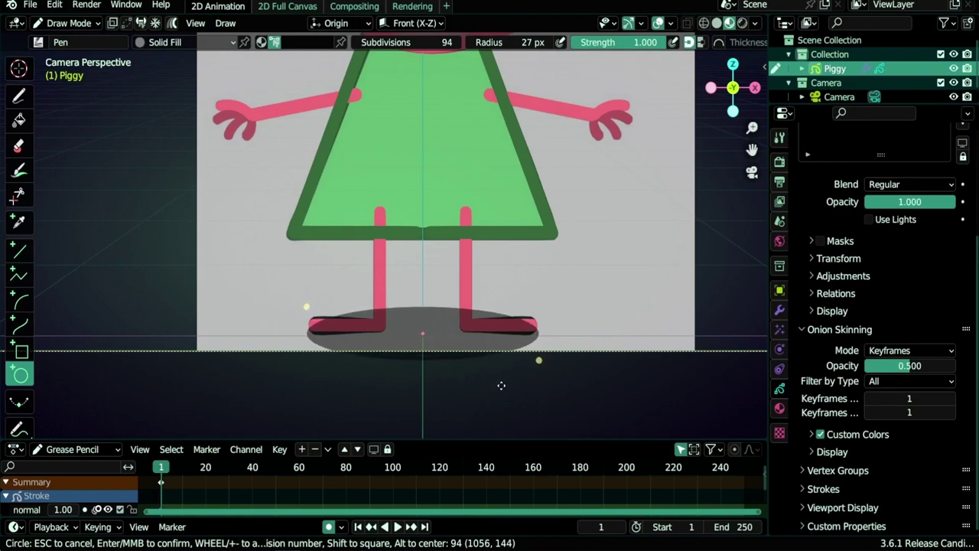
{"action": "key", "text": "Return"}
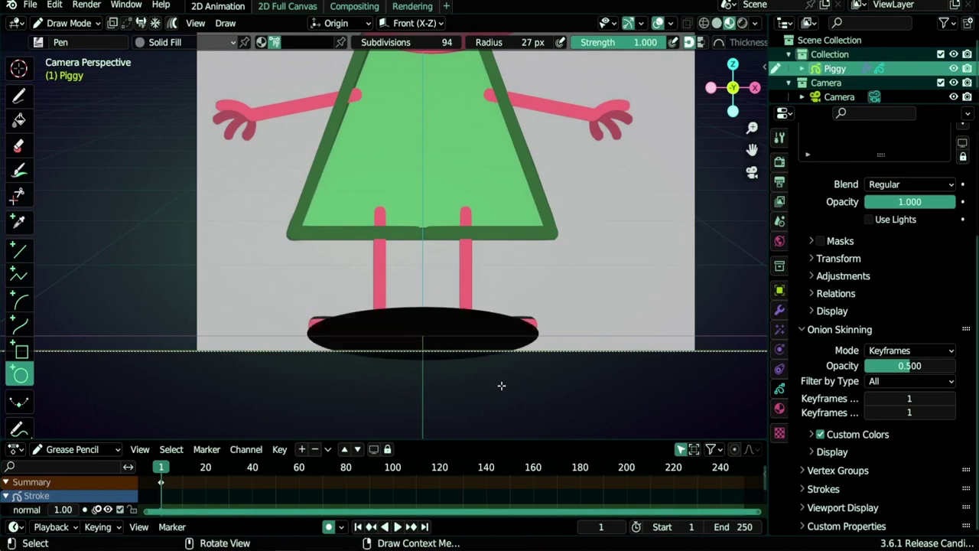
Step: Switch Piggy to Edit Mode, select the black ground shadow ellipse, and normalize its stroke opacity
{"action": "scroll", "coordinate": [429, 305], "scroll_direction": "down", "scroll_amount": 3}
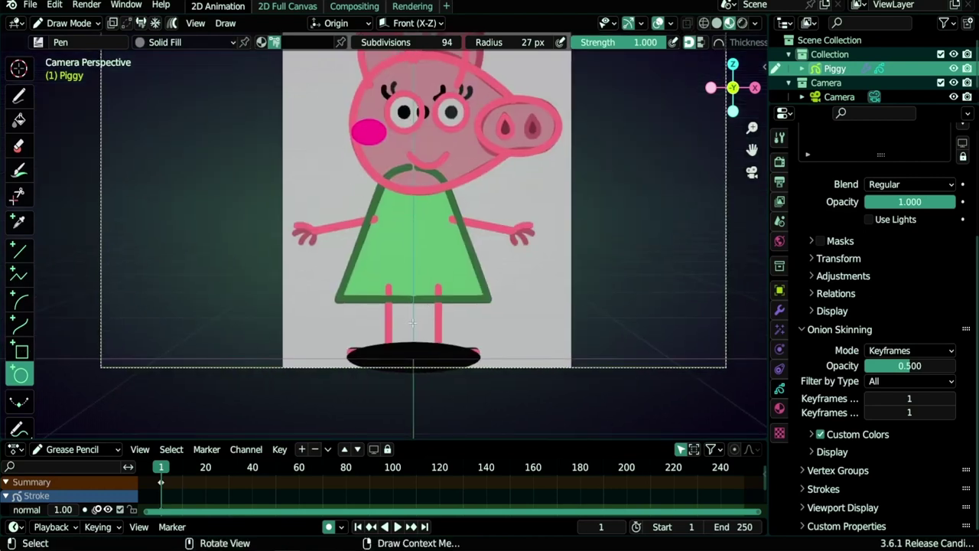
{"action": "key", "text": "Tab"}
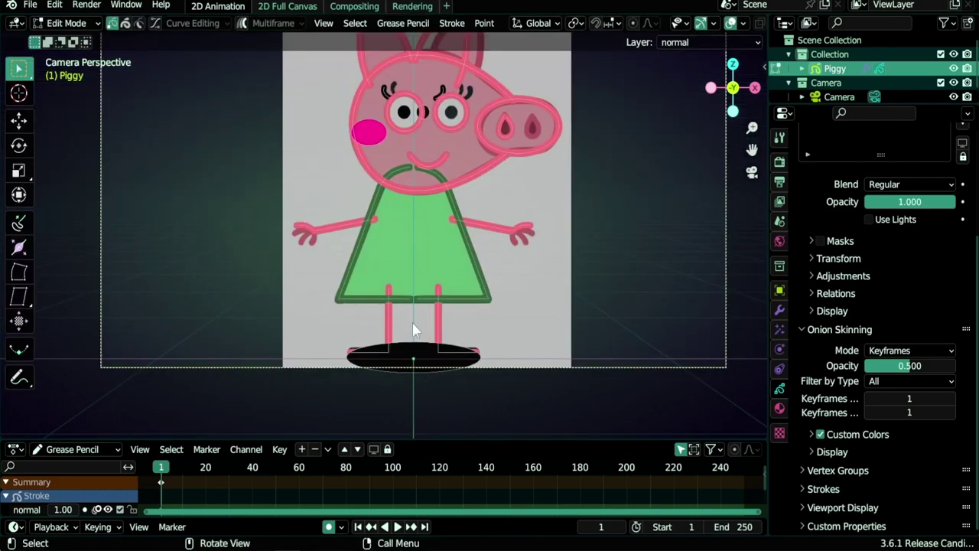
{"action": "scroll", "coordinate": [424, 336], "scroll_direction": "up", "scroll_amount": 3}
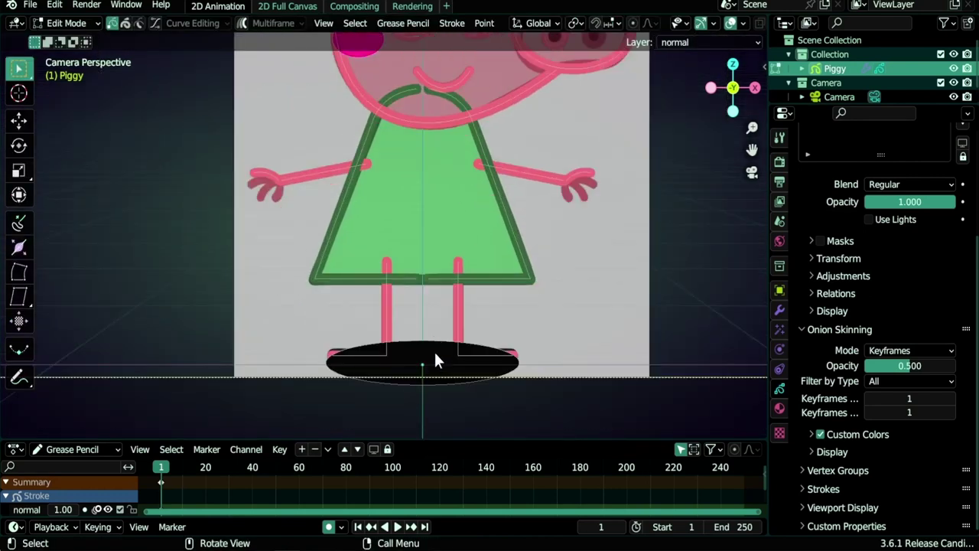
{"action": "left_click", "coordinate": [433, 341]}
{"action": "left_click", "coordinate": [452, 23]}
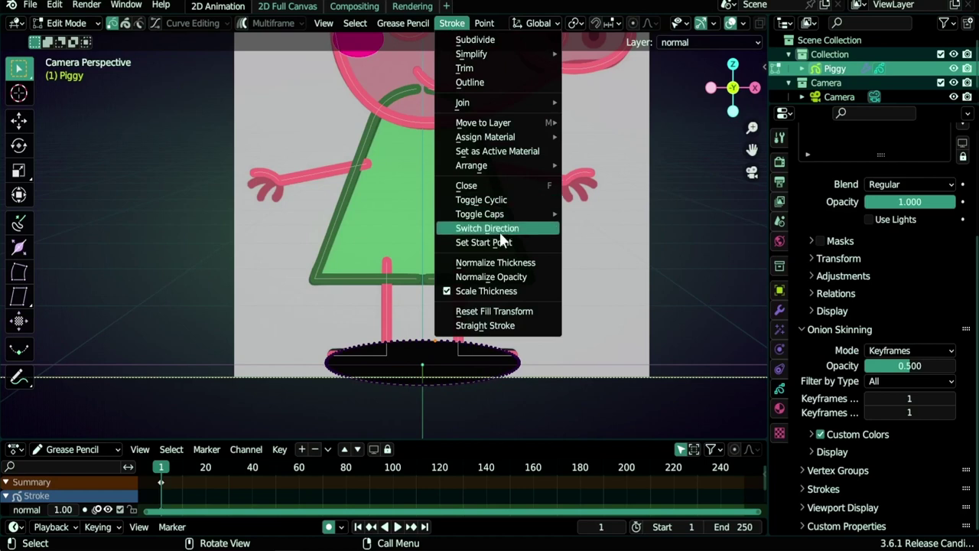
{"action": "left_click", "coordinate": [494, 279]}
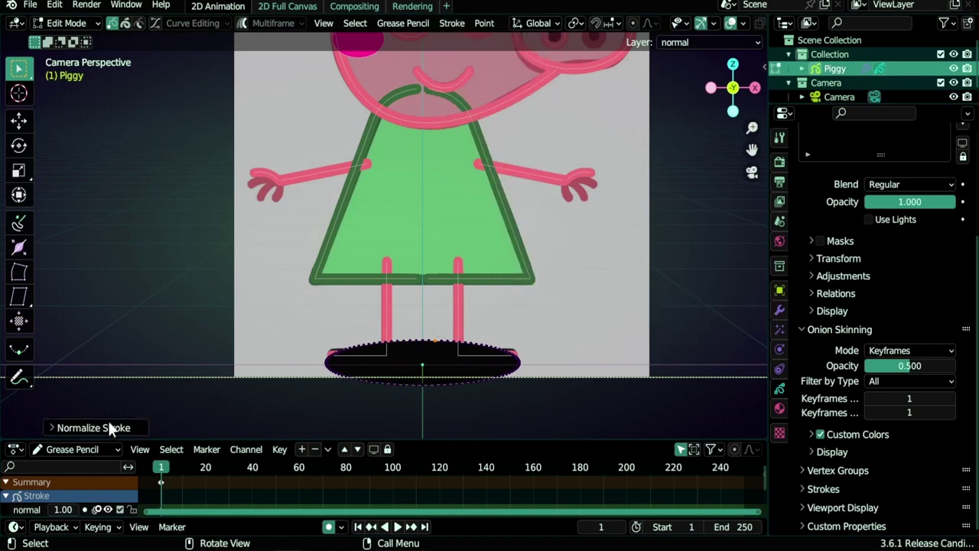
Step: Set the ground shadow's Normalize Stroke opacity factor to 0.7 after trying 0.5, and collapse the operator settings
{"action": "left_click", "coordinate": [52, 427]}
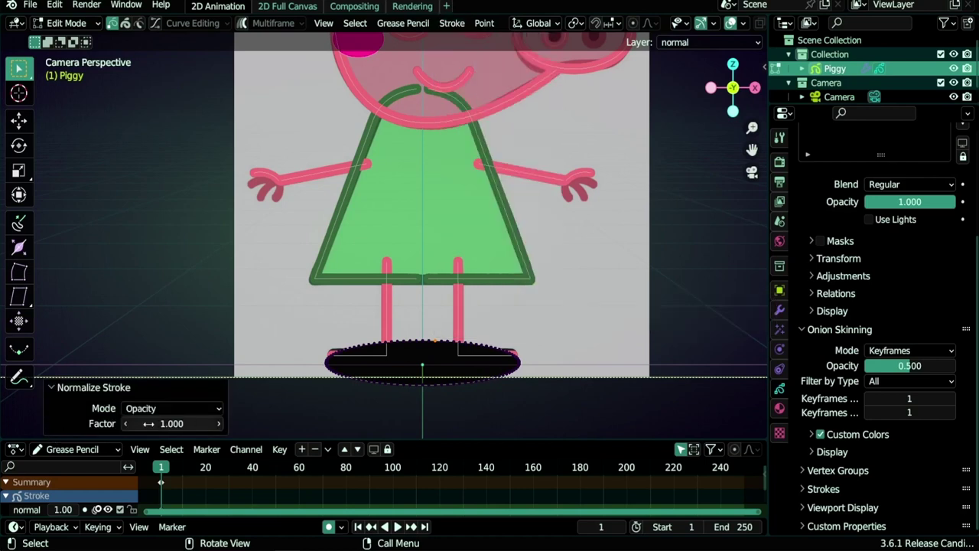
{"action": "left_click", "coordinate": [177, 423]}
{"action": "type", "text": ".5"}
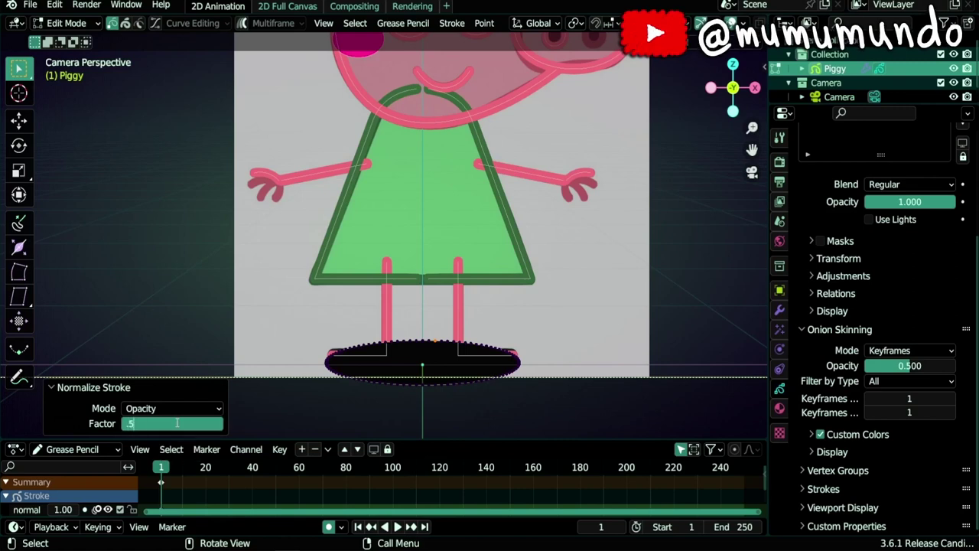
{"action": "key", "text": "Return"}
{"action": "left_click", "coordinate": [177, 423]}
{"action": "type", "text": ".7"}
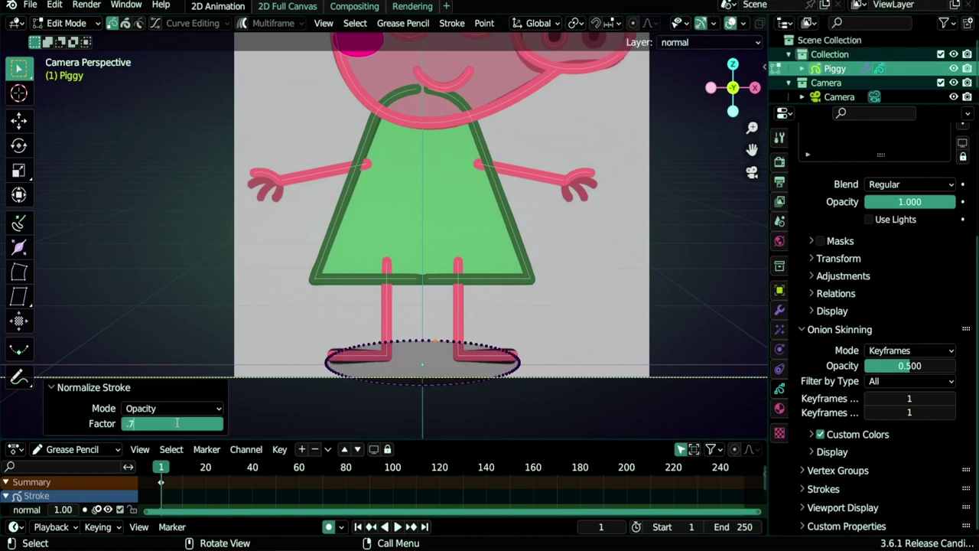
{"action": "key", "text": "Return"}
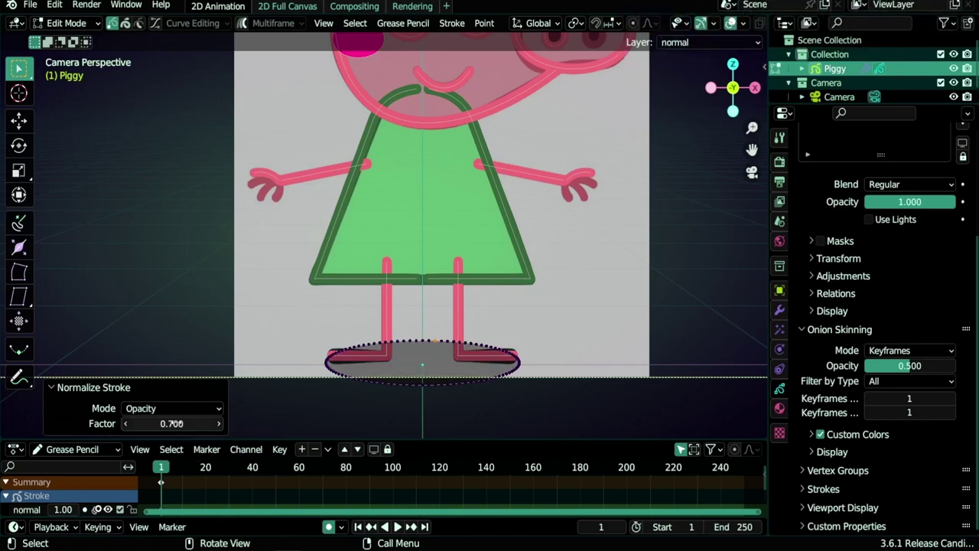
{"action": "left_click", "coordinate": [175, 423]}
{"action": "key", "text": "Return"}
{"action": "left_click", "coordinate": [85, 387]}
Step: Select the magenta cheek ellipse on the face and normalize its stroke opacity
{"action": "middle_click_drag", "start_coordinate": [437, 141], "coordinate": [444, 281], "text": "shift"}
{"action": "scroll", "coordinate": [398, 185], "scroll_direction": "up", "scroll_amount": 2}
{"action": "left_click", "coordinate": [381, 182]}
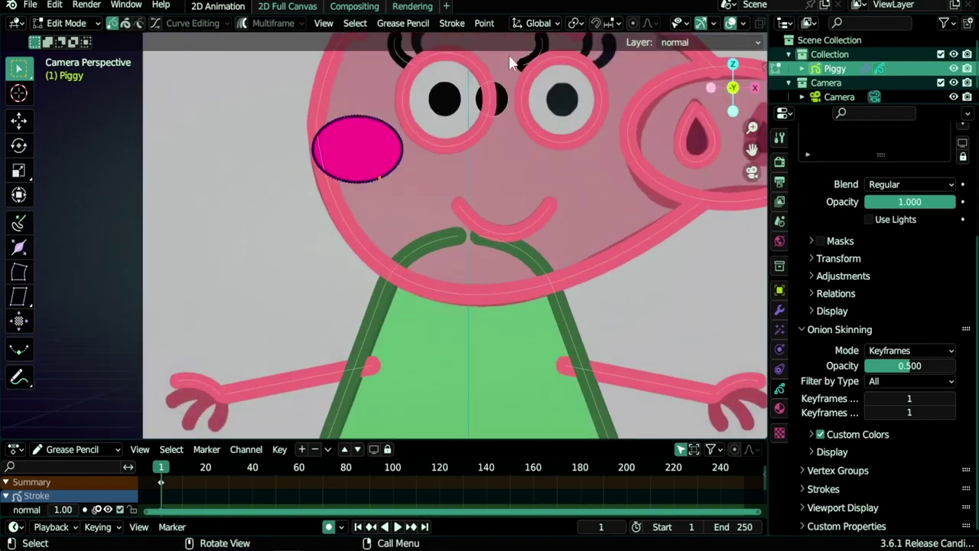
{"action": "left_click", "coordinate": [452, 23]}
{"action": "left_click", "coordinate": [478, 280]}
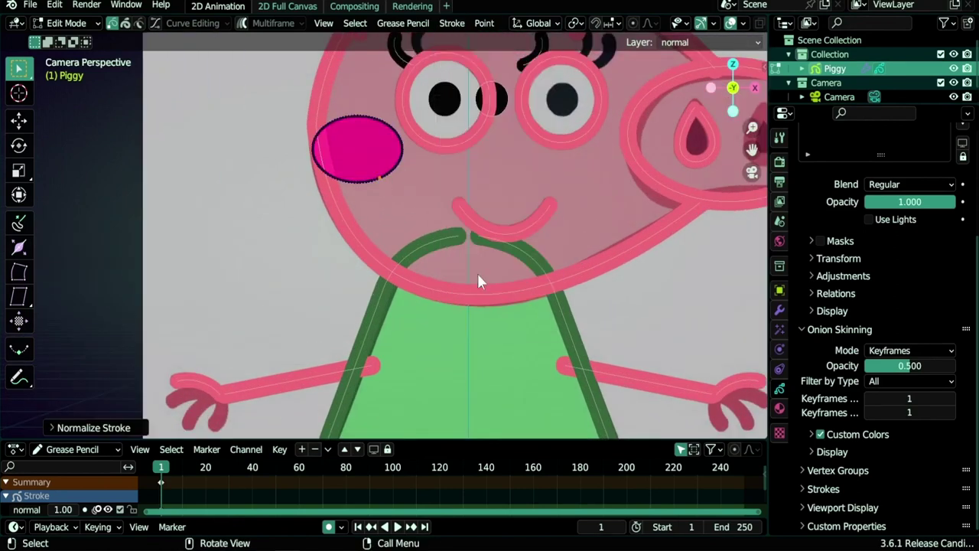
Step: Set the cheek's Normalize Stroke opacity factor to 0.7 with the viewport overlays hidden, and show the overlays again
{"action": "scroll", "coordinate": [706, 23], "scroll_direction": "down", "scroll_amount": 3}
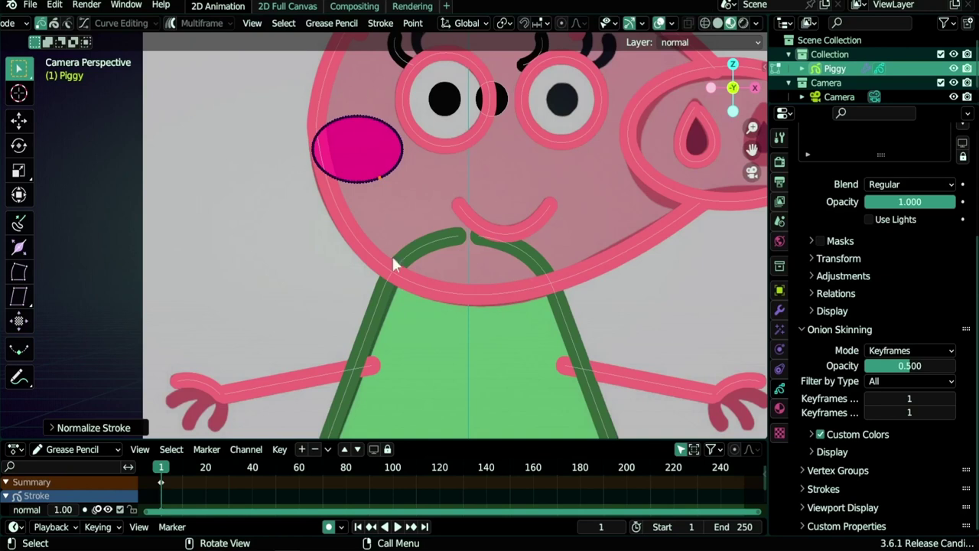
{"action": "left_click", "coordinate": [660, 23]}
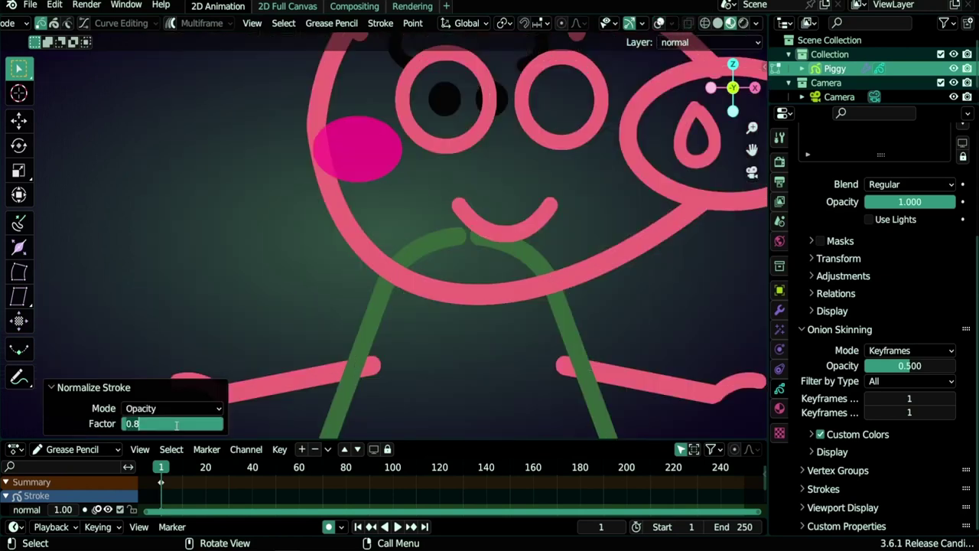
{"action": "type", "text": "."}
{"action": "type", "text": ".7"}
{"action": "key", "text": "Return"}
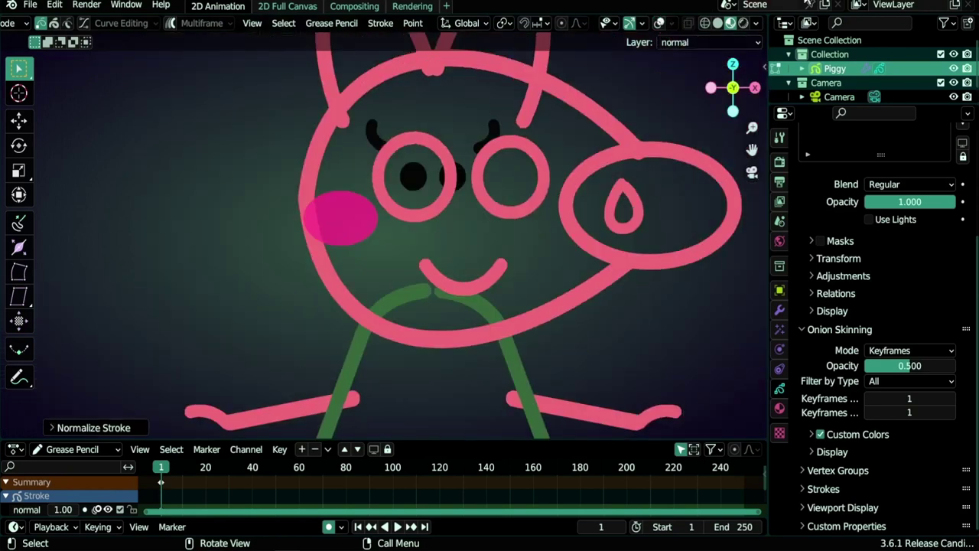
{"action": "left_click", "coordinate": [659, 24]}
Step: Select the black eyelash stroke above the eye and hide the normal layer
{"action": "scroll", "coordinate": [288, 230], "scroll_direction": "up", "scroll_amount": 5}
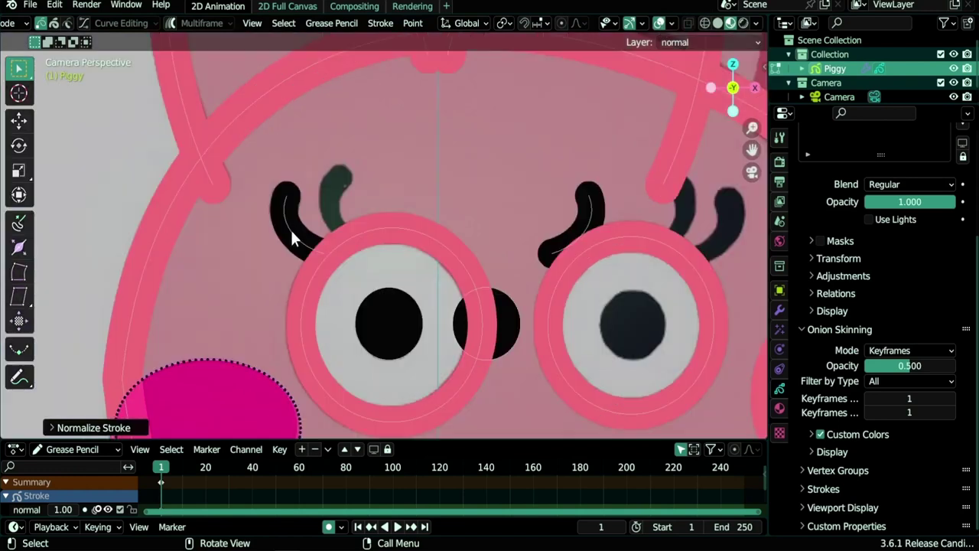
{"action": "left_click", "coordinate": [290, 228]}
{"action": "scroll", "coordinate": [838, 282], "scroll_direction": "up", "scroll_amount": 5}
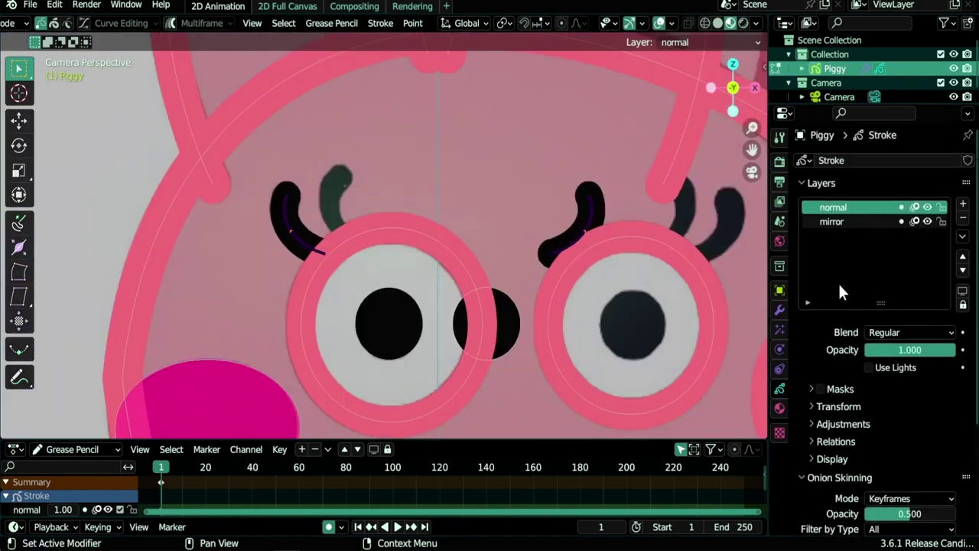
{"action": "left_click", "coordinate": [928, 207]}
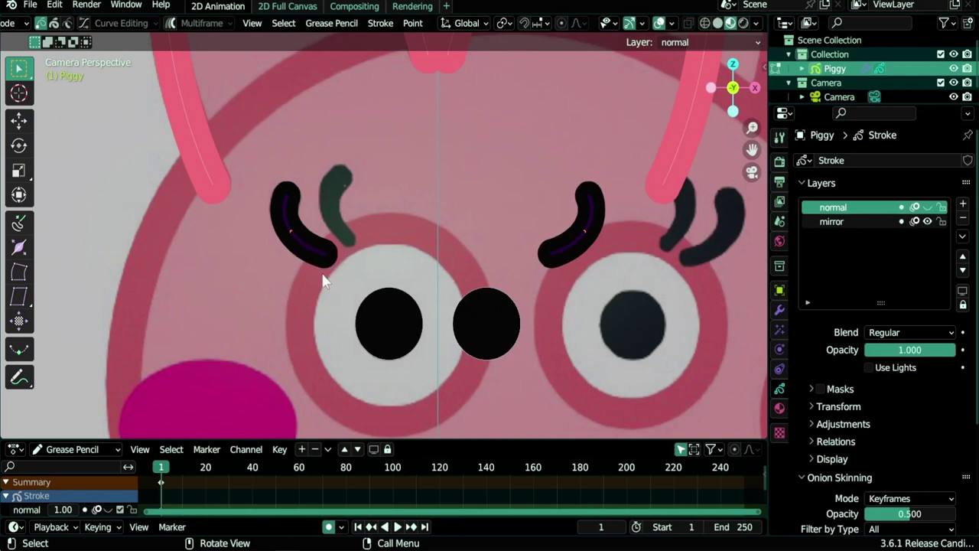
Step: Select the eyelash's lower end point, enable proportional editing, and try Shrink/Fatten on its thickness
{"action": "scroll", "coordinate": [325, 273], "scroll_direction": "up", "scroll_amount": 6}
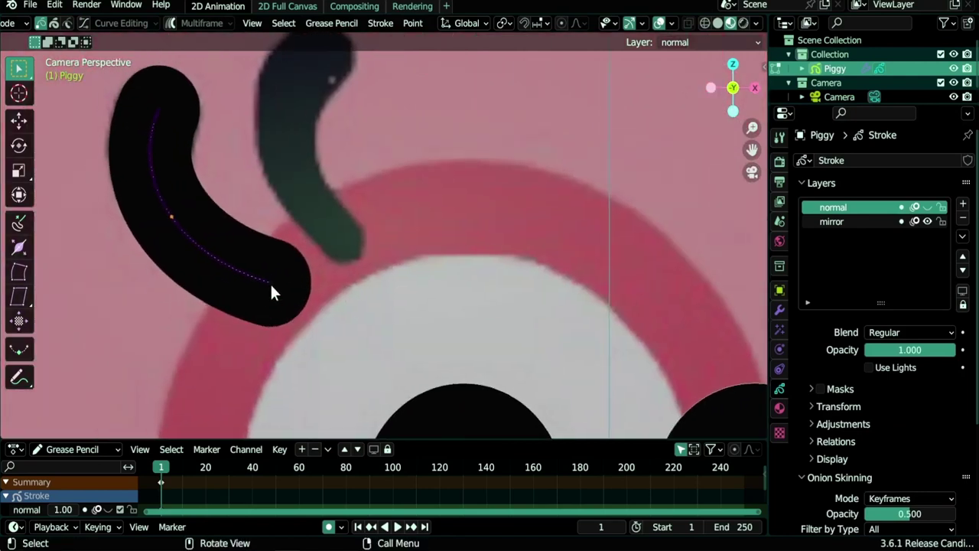
{"action": "scroll", "coordinate": [271, 287], "scroll_direction": "down", "scroll_amount": 5}
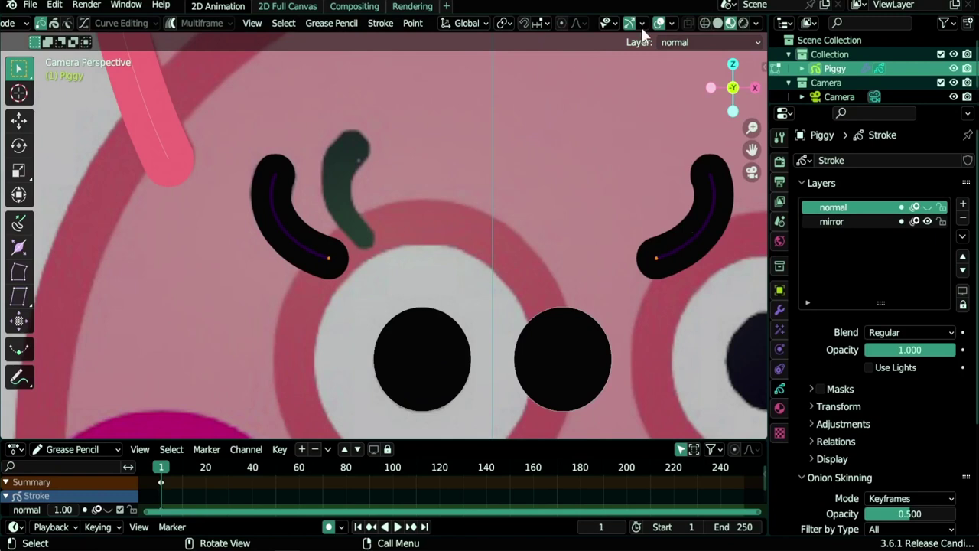
{"action": "left_click", "coordinate": [561, 23]}
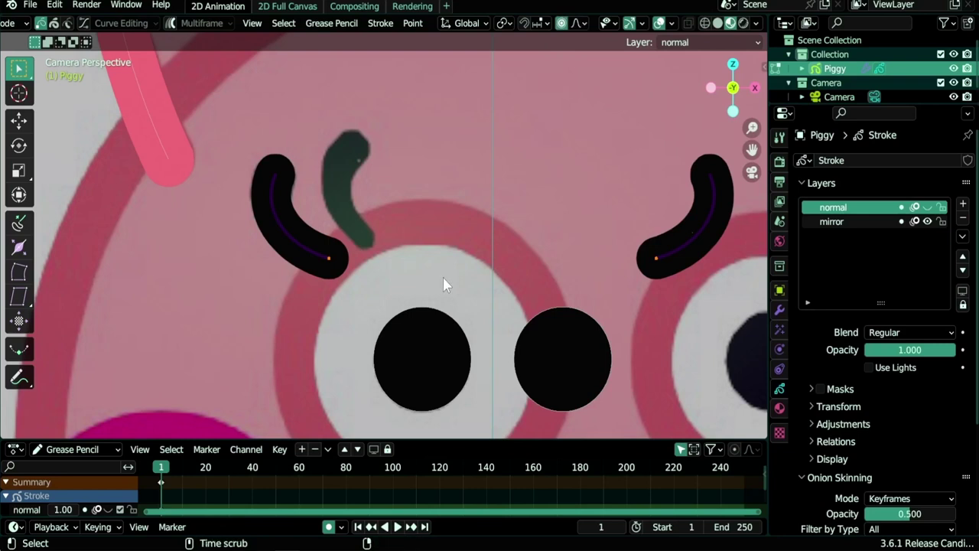
{"action": "key", "text": "alt+s"}
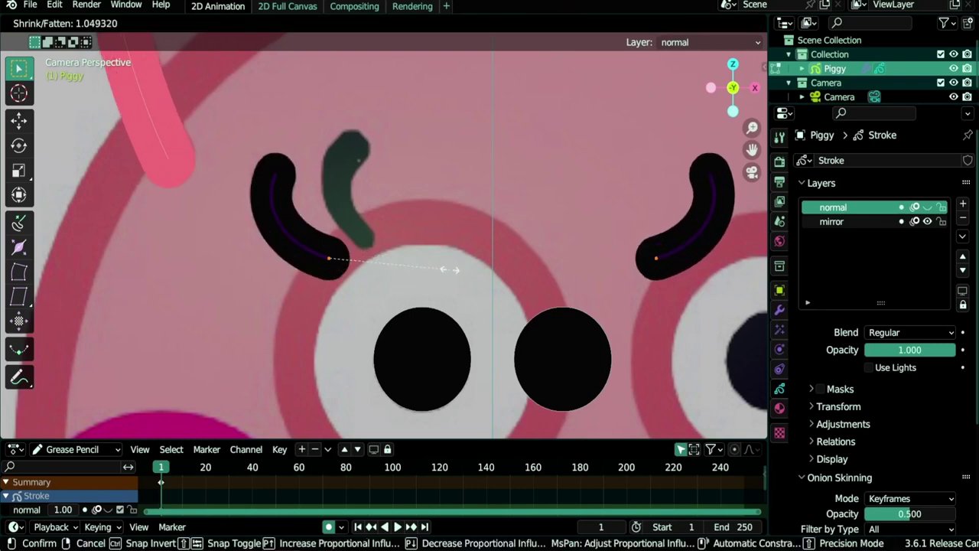
{"action": "key", "text": "Escape"}
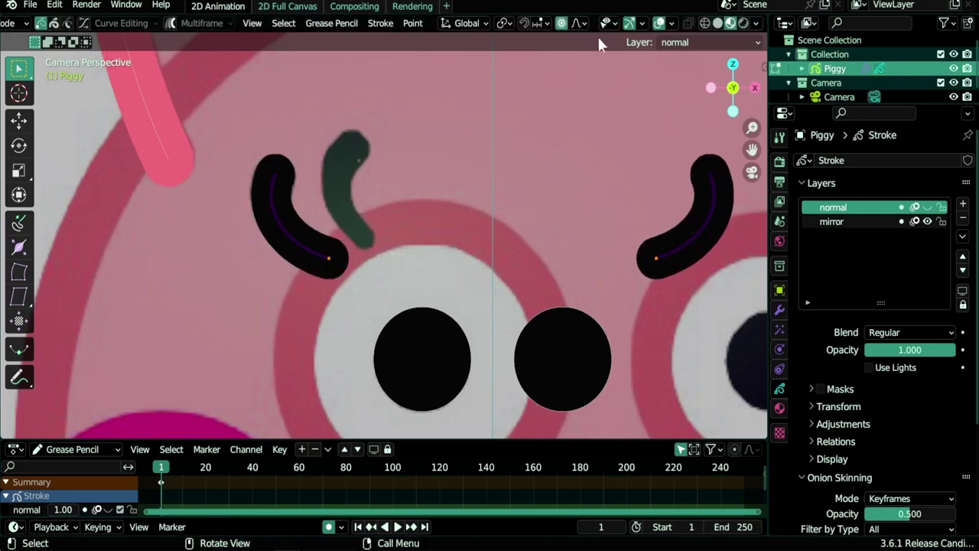
Step: Reduce the proportional editing radius and thin the lower tip of the left eyelash to about 0.78 with Shrink/Fatten
{"action": "scroll", "coordinate": [373, 269], "scroll_direction": "down", "scroll_amount": 10}
{"action": "scroll", "coordinate": [370, 260], "scroll_direction": "up", "scroll_amount": 2}
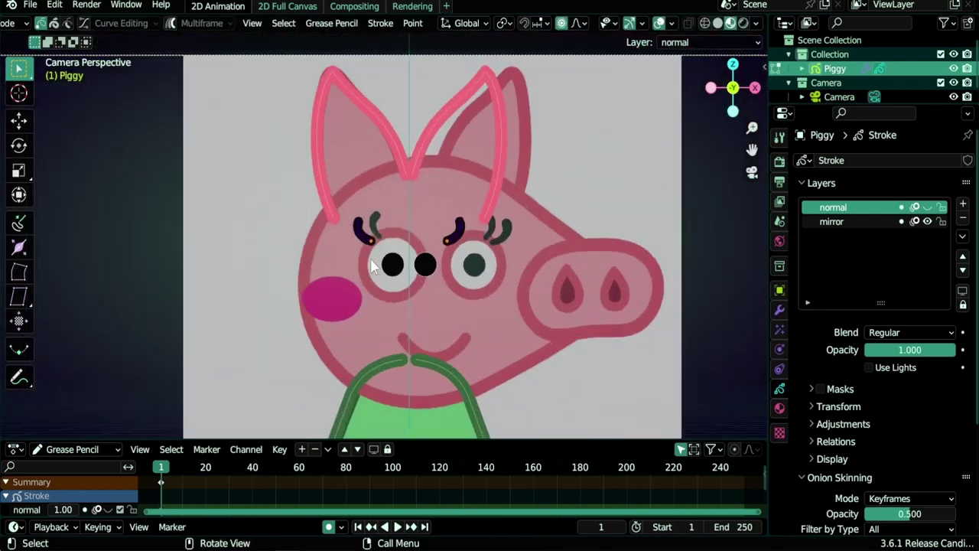
{"action": "scroll", "coordinate": [370, 260], "scroll_direction": "down", "scroll_amount": 3}
{"action": "scroll", "coordinate": [370, 257], "scroll_direction": "up", "scroll_amount": 1}
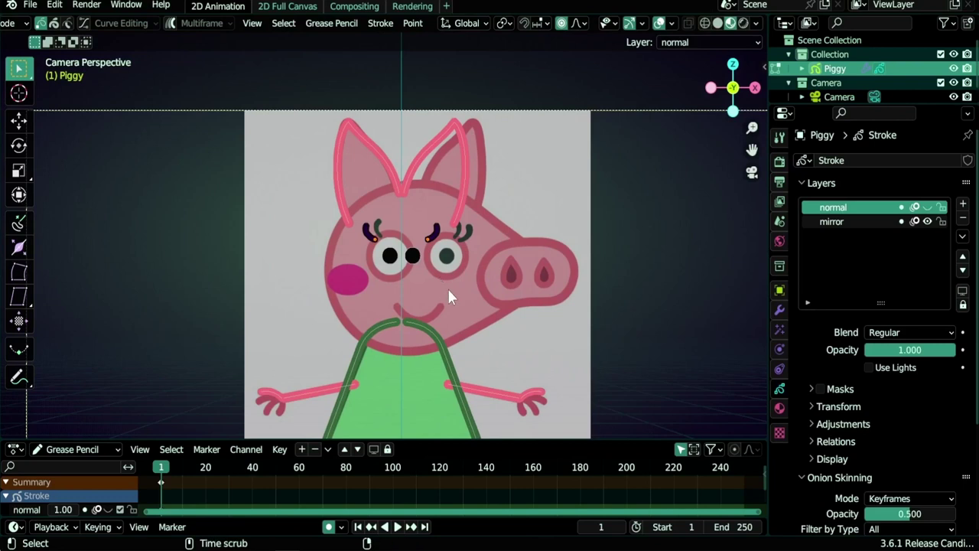
{"action": "key", "text": "alt+s"}
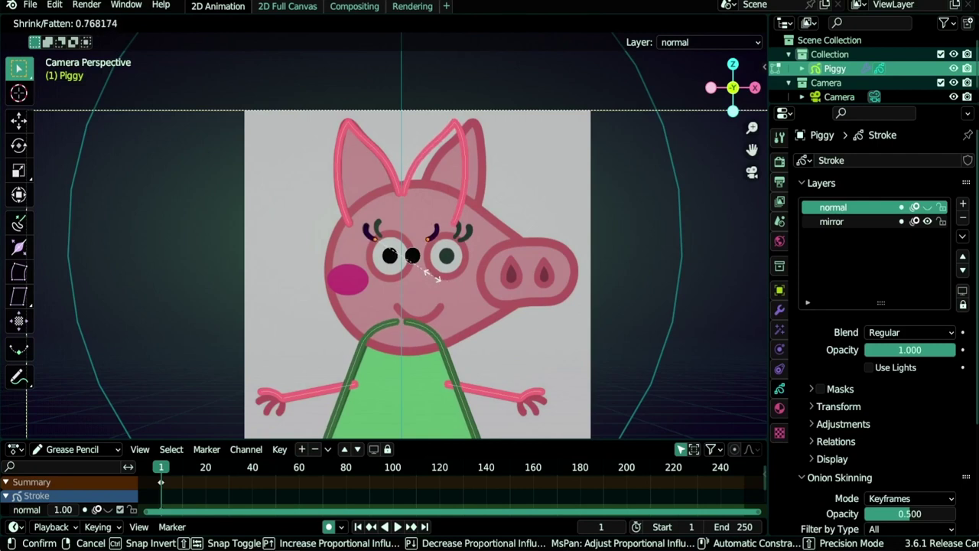
{"action": "scroll", "coordinate": [430, 275], "scroll_direction": "up", "scroll_amount": 20}
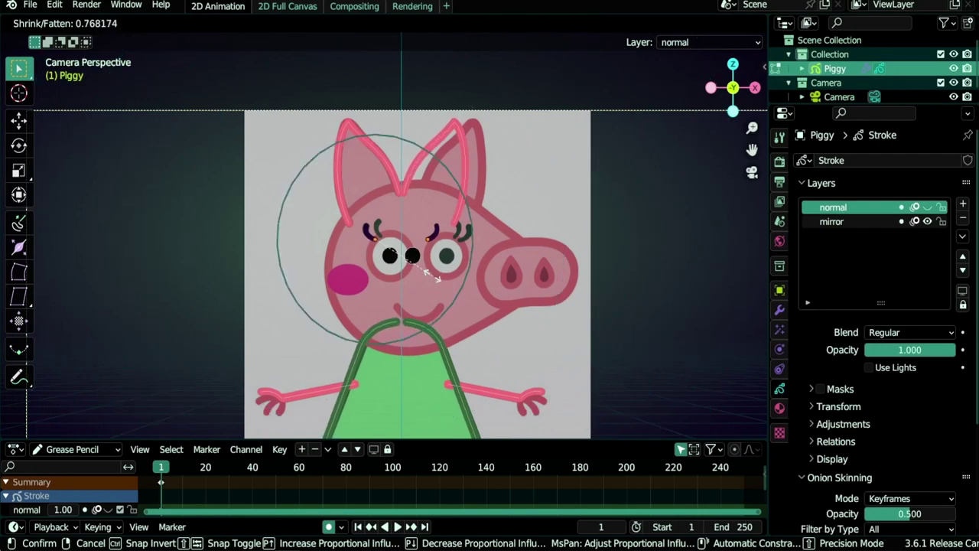
{"action": "scroll", "coordinate": [430, 275], "scroll_direction": "up", "scroll_amount": 1}
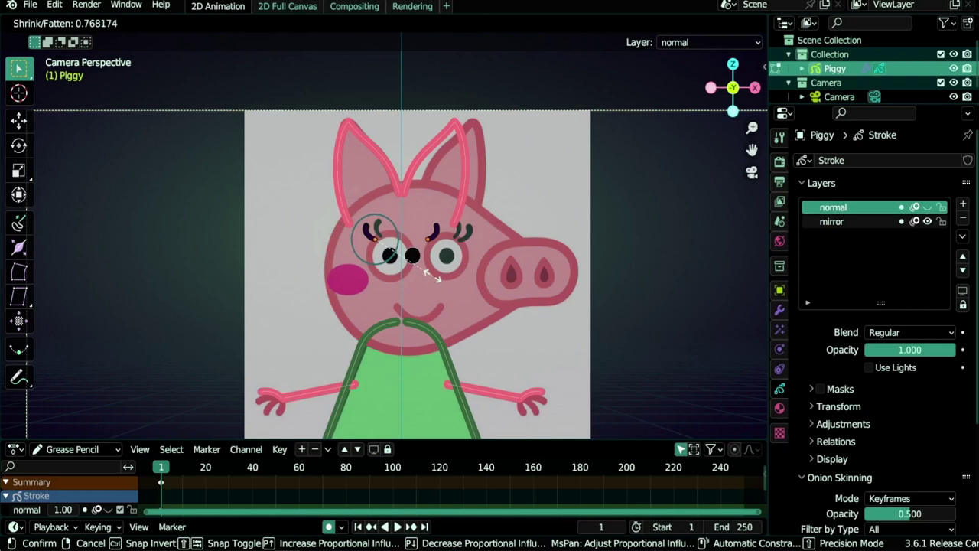
{"action": "left_click", "coordinate": [430, 276]}
{"action": "scroll", "coordinate": [362, 223], "scroll_direction": "up", "scroll_amount": 8}
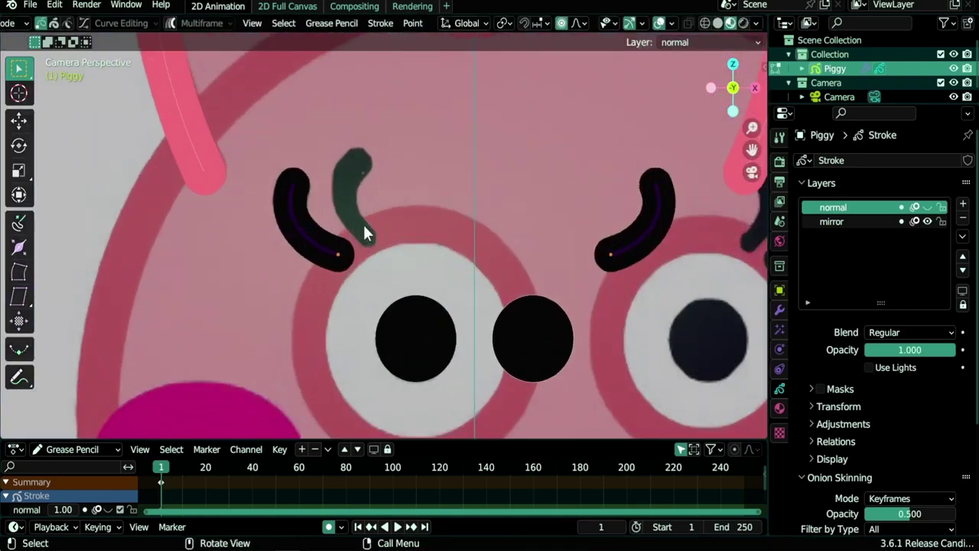
{"action": "key", "text": "alt+s"}
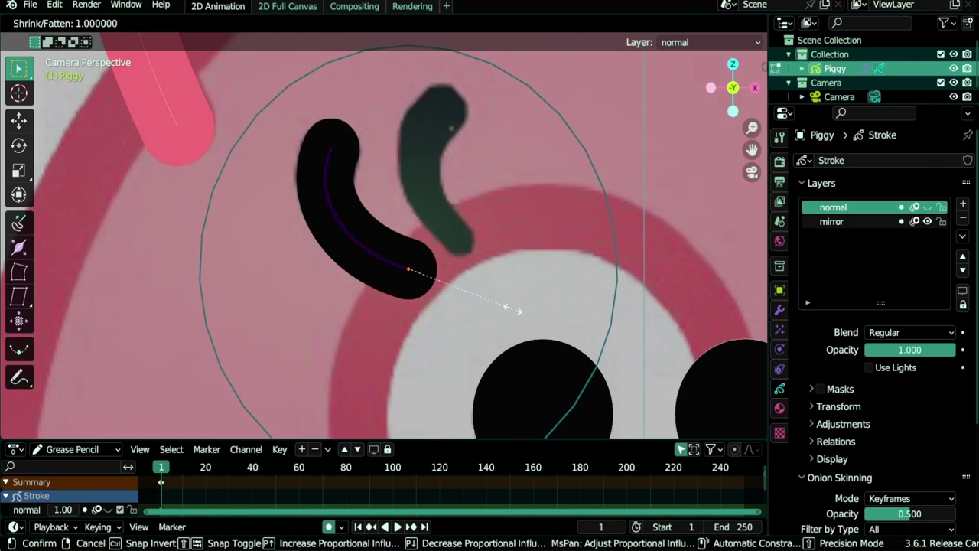
{"action": "scroll", "coordinate": [492, 280], "scroll_direction": "up", "scroll_amount": 5}
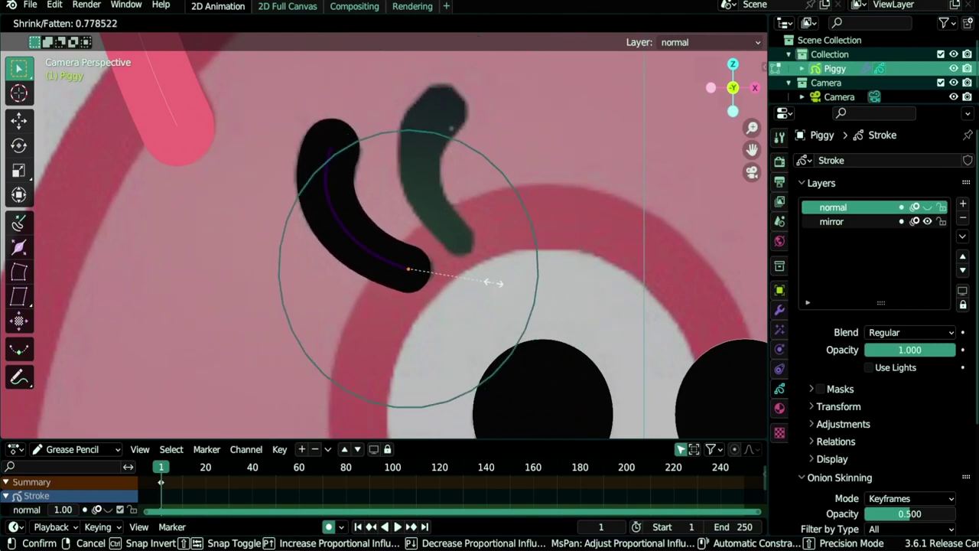
{"action": "left_click", "coordinate": [482, 280]}
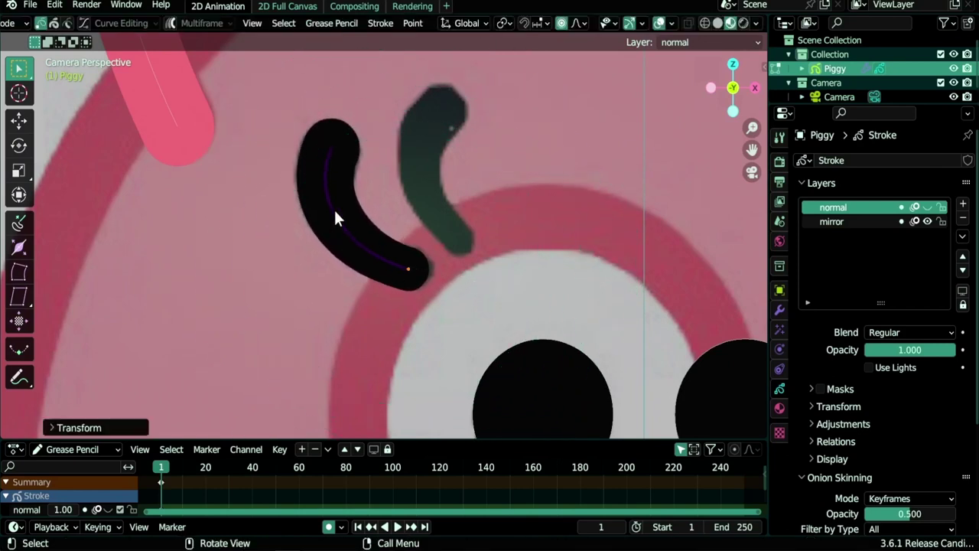
Step: Duplicate the whole tapered eyelash stroke and place the copy to its right, above the left eye
{"action": "key", "text": "l"}
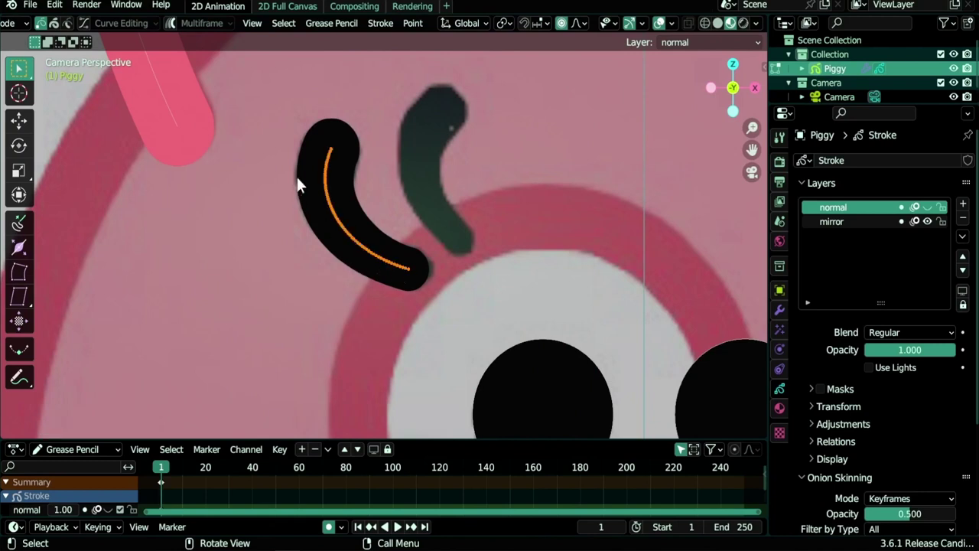
{"action": "key", "text": "shift+d"}
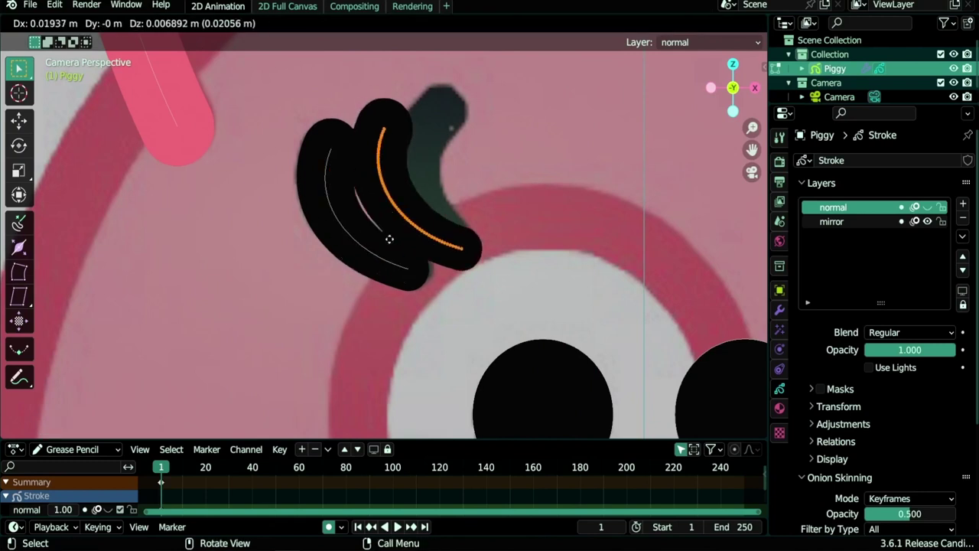
{"action": "left_click", "coordinate": [503, 209]}
{"action": "key", "text": "o"}
{"action": "key", "text": "r"}
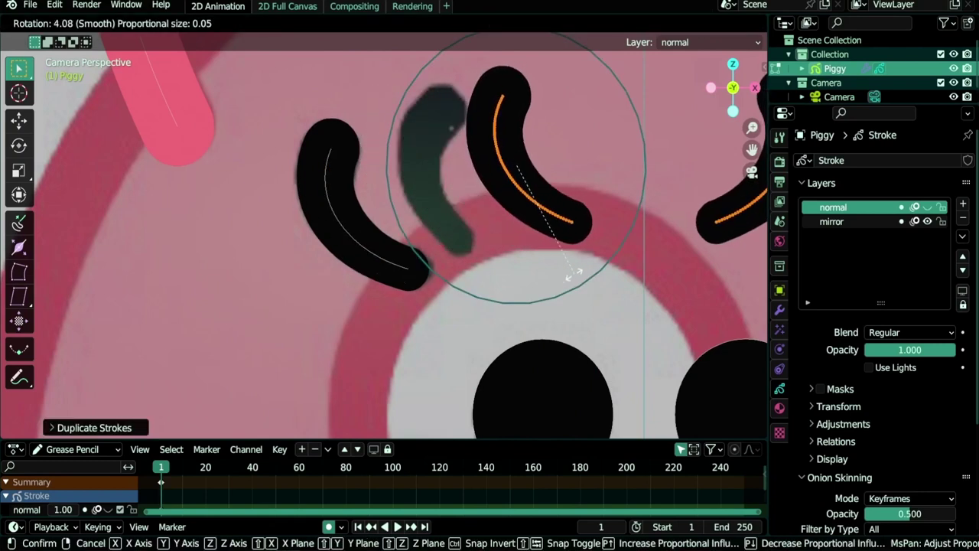
{"action": "left_click", "coordinate": [513, 289]}
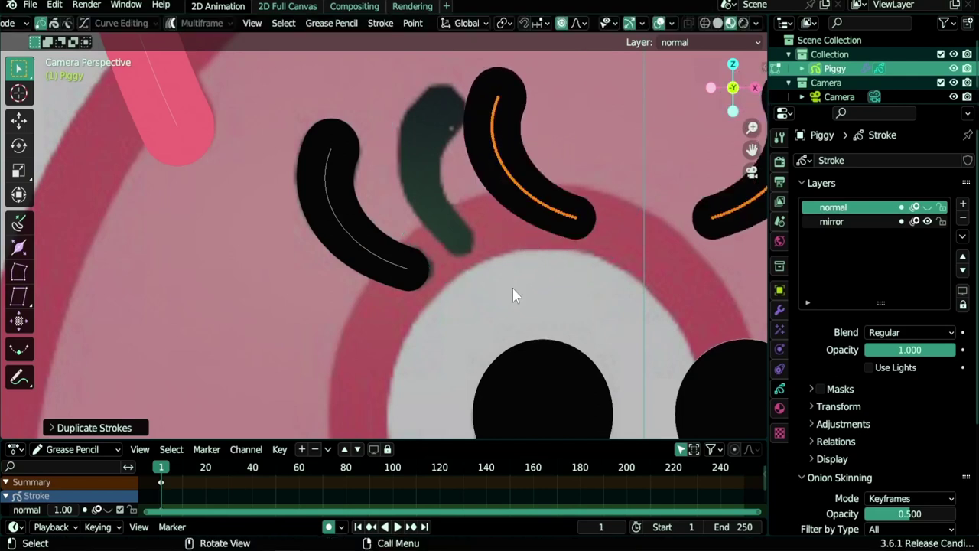
Step: Turn off proportional editing and rotate the eyelash copy to the upright angle of the reference's second lash
{"action": "left_click", "coordinate": [565, 25]}
{"action": "key", "text": "r"}
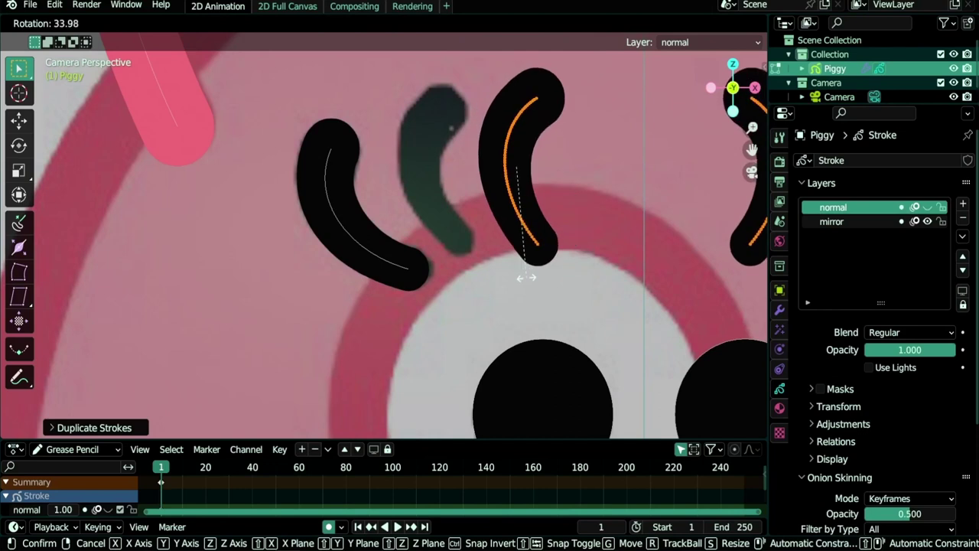
{"action": "left_click", "coordinate": [531, 280]}
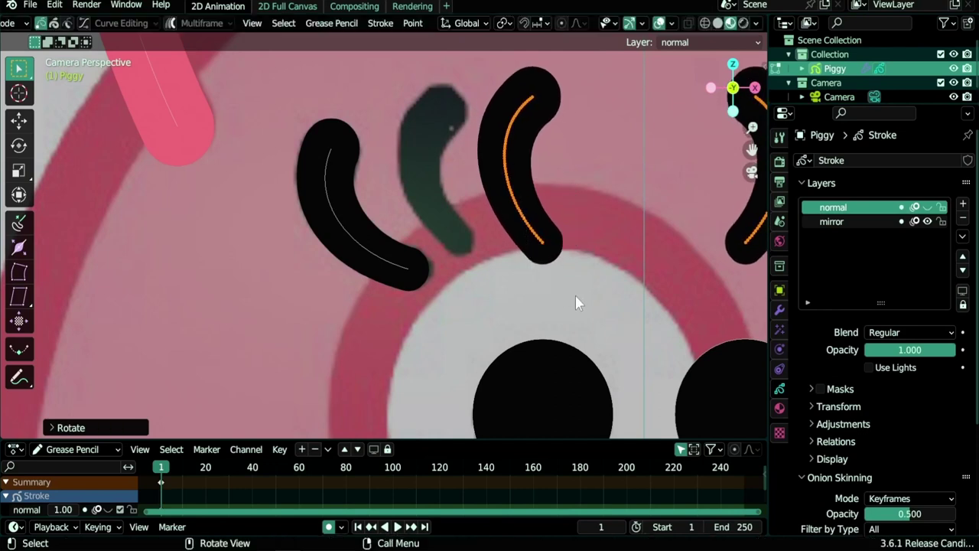
Step: Scale the eyelash copy to about 0.83 and fit its position and angle over the reference's second lash
{"action": "key", "text": "s"}
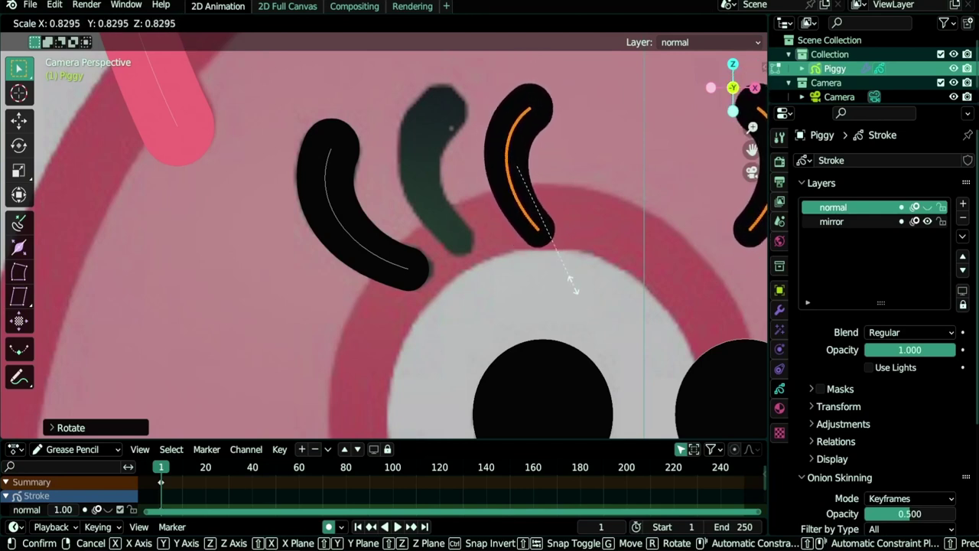
{"action": "left_click", "coordinate": [613, 256]}
{"action": "key", "text": "g"}
{"action": "left_click", "coordinate": [540, 294]}
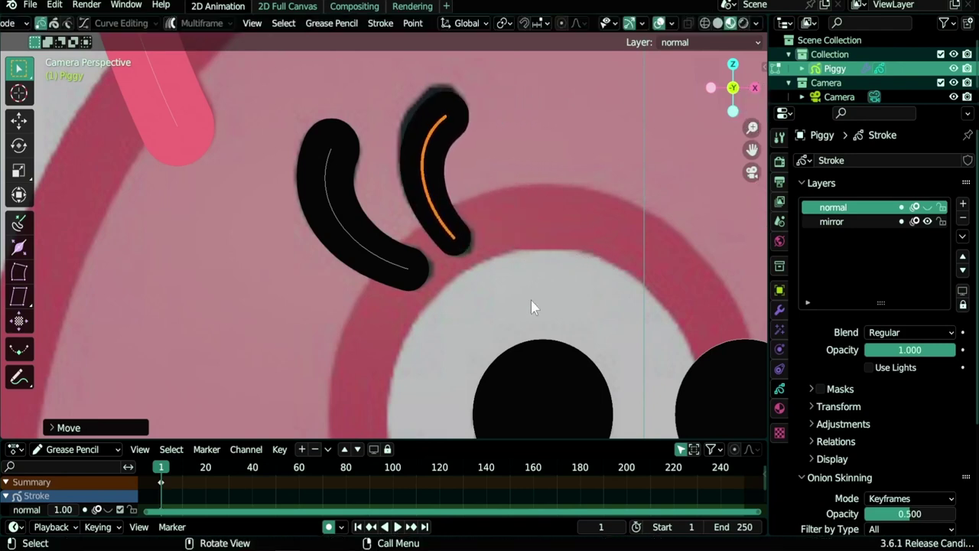
{"action": "key", "text": "r"}
{"action": "left_click", "coordinate": [549, 296]}
{"action": "key", "text": "g"}
{"action": "left_click", "coordinate": [546, 297]}
{"action": "scroll", "coordinate": [459, 275], "scroll_direction": "down", "scroll_amount": 4}
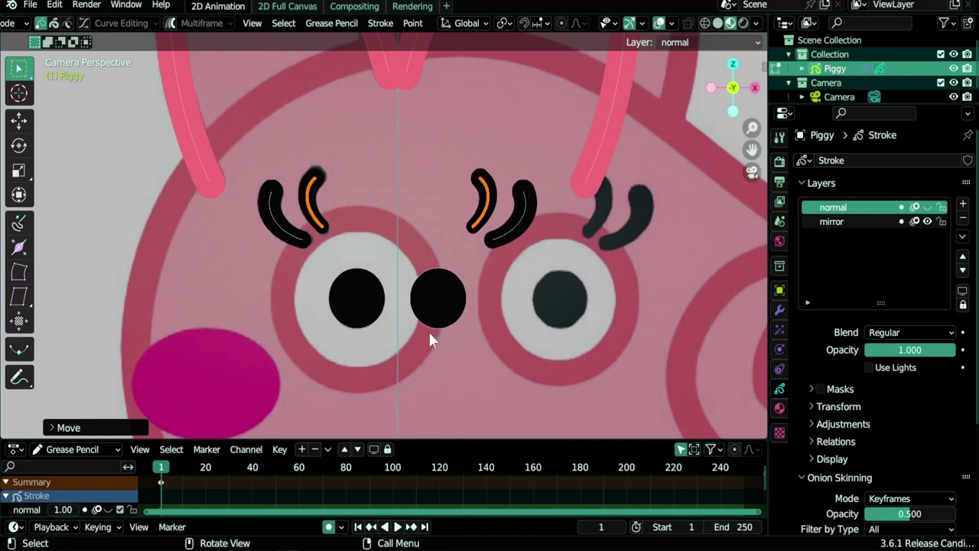
Step: Show the normal layer and close the open outline of the left nostril into a cyclic stroke
{"action": "middle_click_drag", "start_coordinate": [428, 332], "coordinate": [374, 273], "text": "shift"}
{"action": "left_click", "coordinate": [926, 207]}
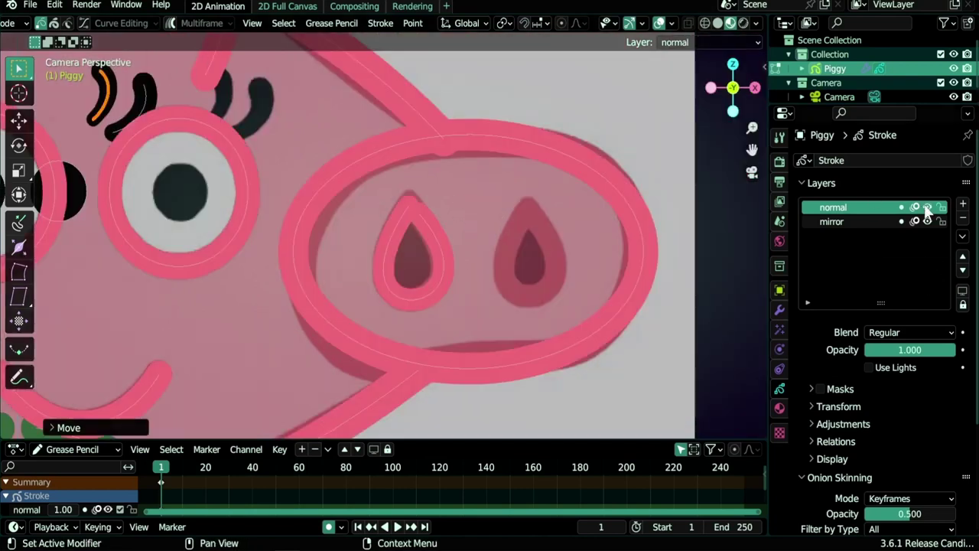
{"action": "scroll", "coordinate": [490, 230], "scroll_direction": "up", "scroll_amount": 4}
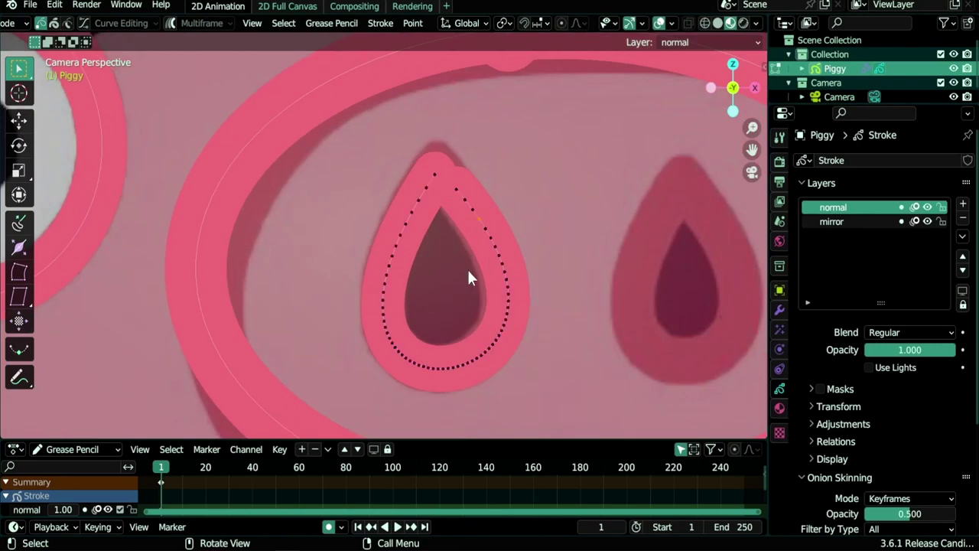
{"action": "key", "text": "alt+c"}
{"action": "scroll", "coordinate": [464, 269], "scroll_direction": "down", "scroll_amount": 2}
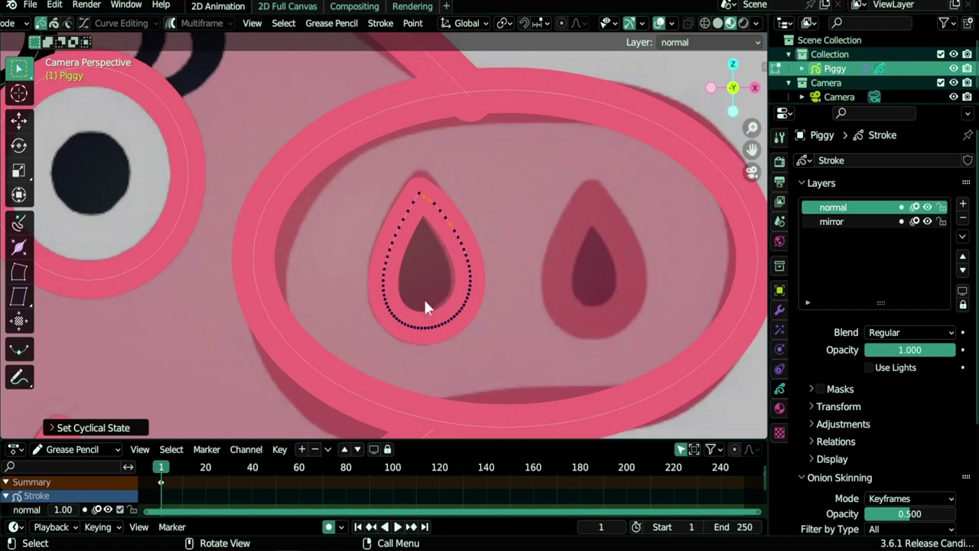
Step: Select the whole uppermost finger stroke of the right-hand arm and move it up, clear of the arm
{"action": "scroll", "coordinate": [417, 287], "scroll_direction": "down", "scroll_amount": 6}
{"action": "middle_click_drag", "start_coordinate": [310, 297], "coordinate": [417, 61], "text": "shift"}
{"action": "scroll", "coordinate": [610, 238], "scroll_direction": "up", "scroll_amount": 5}
{"action": "middle_click_drag", "start_coordinate": [609, 238], "coordinate": [271, 332], "text": "shift"}
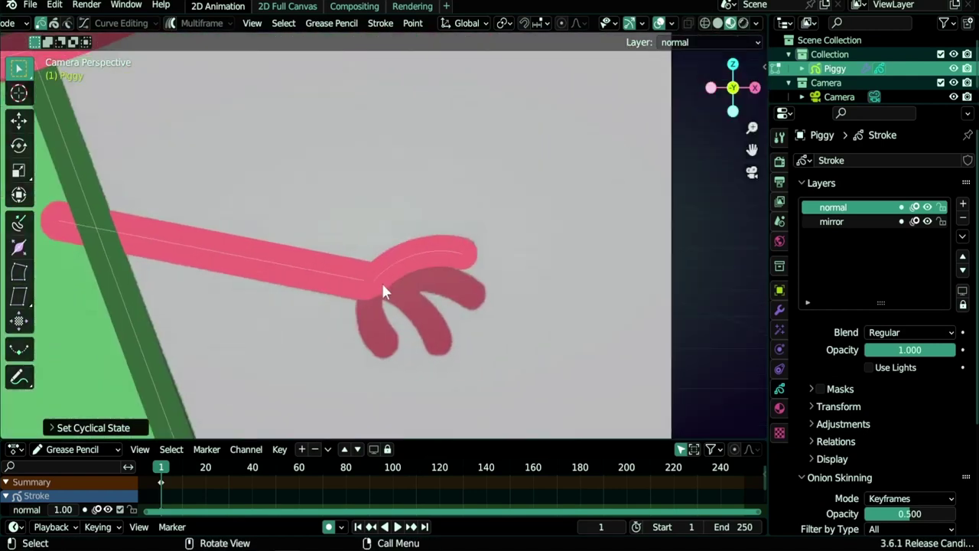
{"action": "scroll", "coordinate": [391, 284], "scroll_direction": "up", "scroll_amount": 3}
{"action": "left_click", "coordinate": [414, 287]}
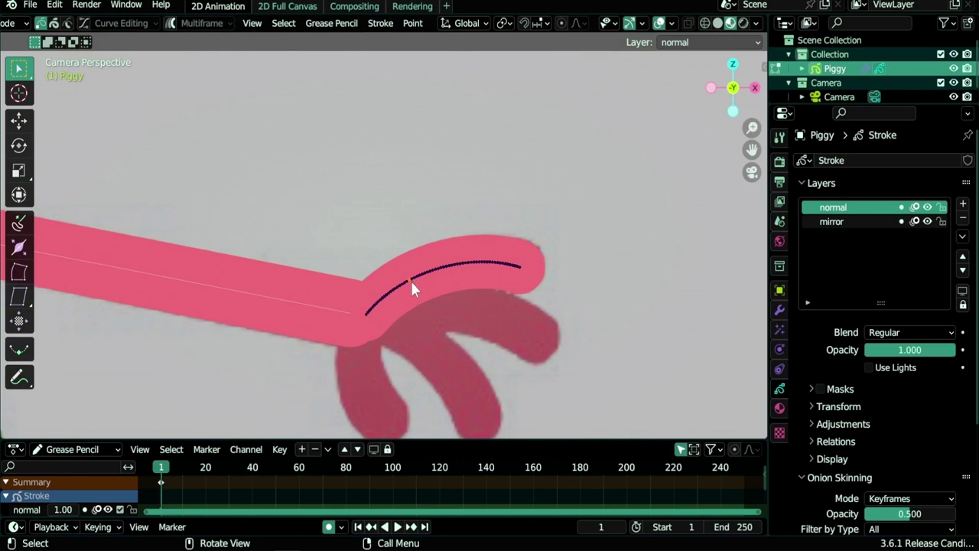
{"action": "key", "text": "l"}
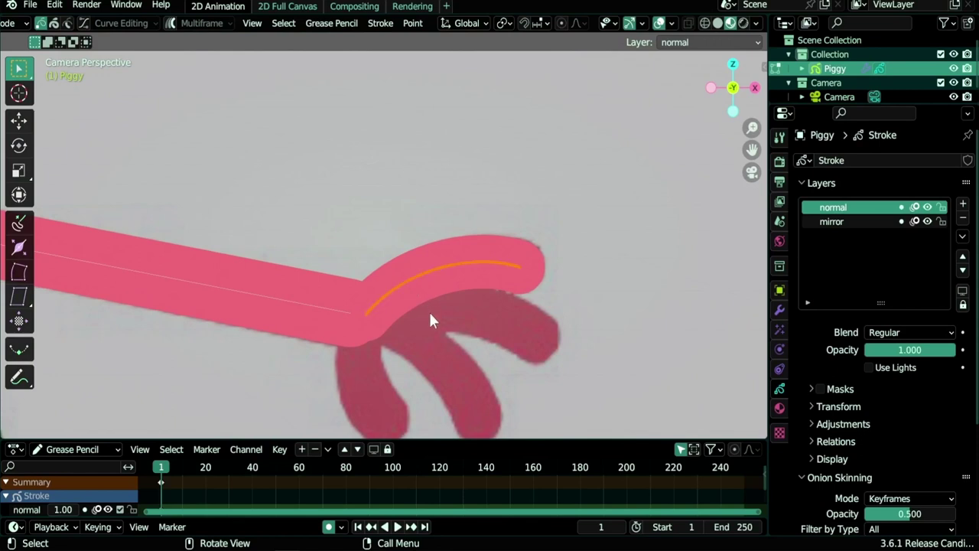
{"action": "key", "text": "g"}
{"action": "left_click", "coordinate": [459, 213]}
Step: Taper the finger's inner end to about 0.84 using proportional Shrink/Fatten, and move the finger back onto the reference hand
{"action": "left_click", "coordinate": [397, 216]}
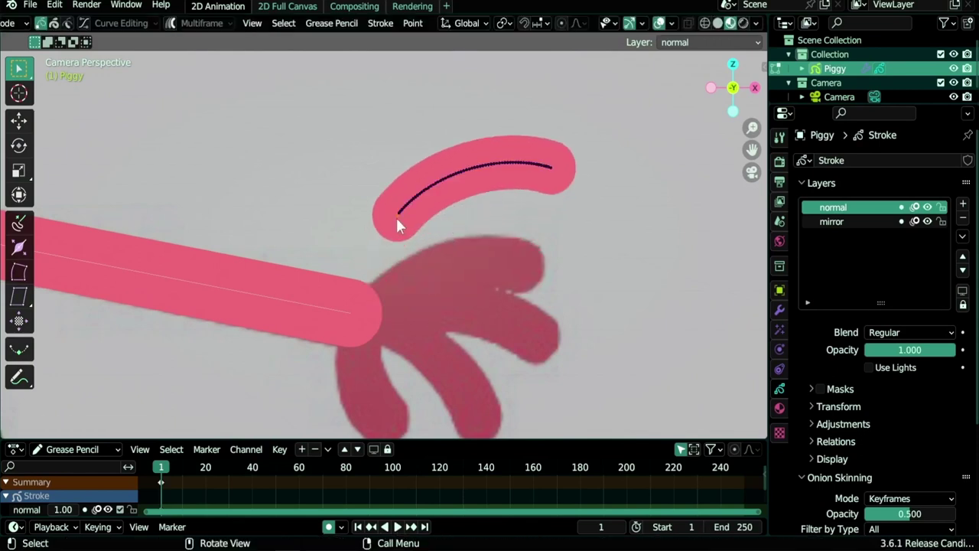
{"action": "key", "text": "o"}
{"action": "key", "text": "alt+s"}
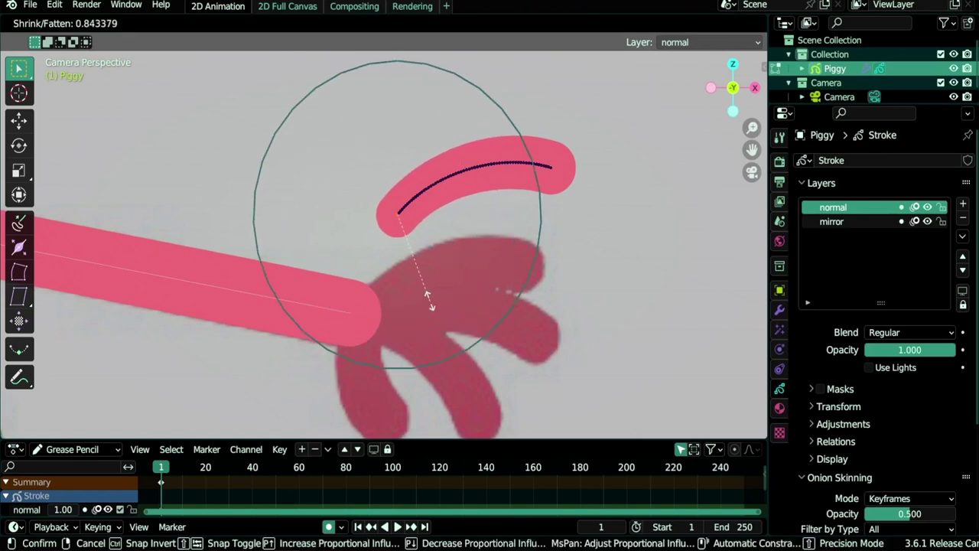
{"action": "left_click", "coordinate": [432, 291]}
{"action": "key", "text": "a"}
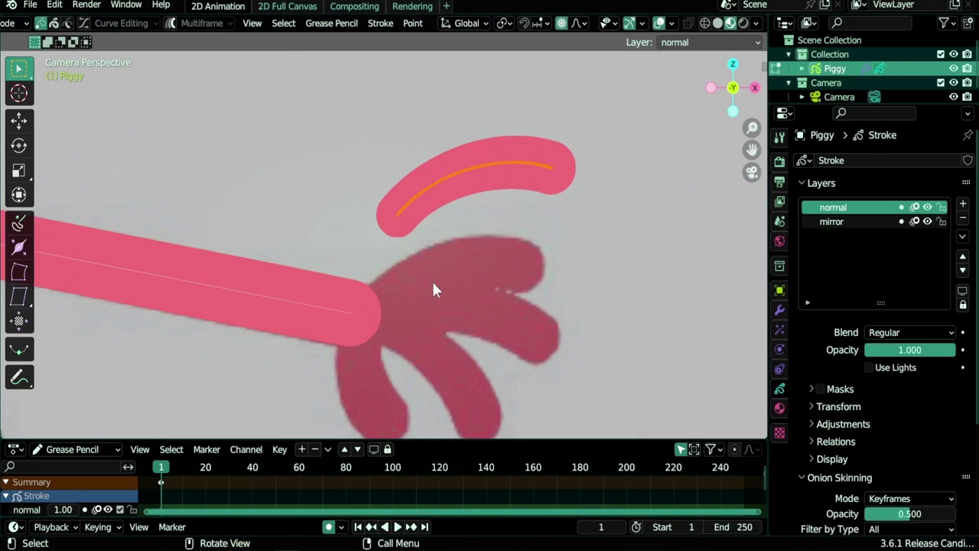
{"action": "key", "text": "g"}
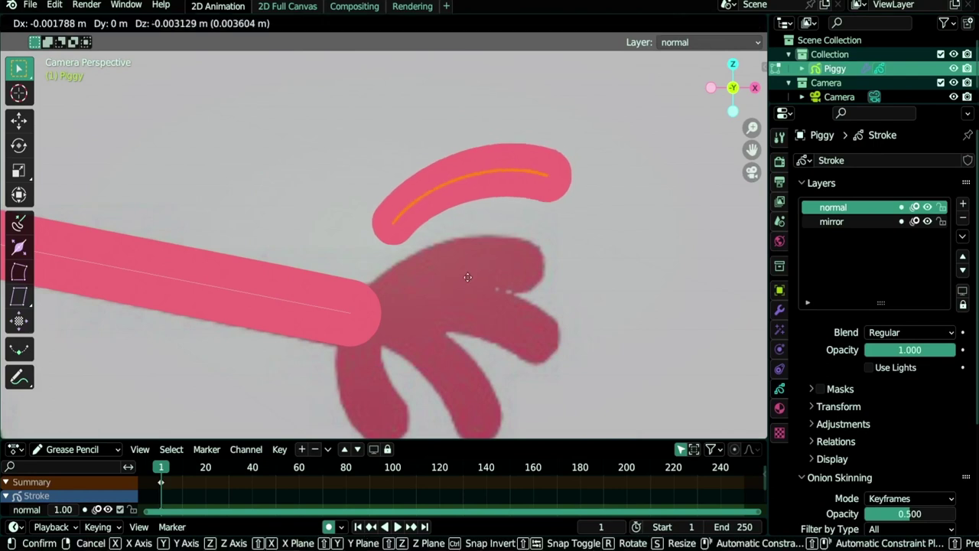
{"action": "left_click", "coordinate": [464, 326]}
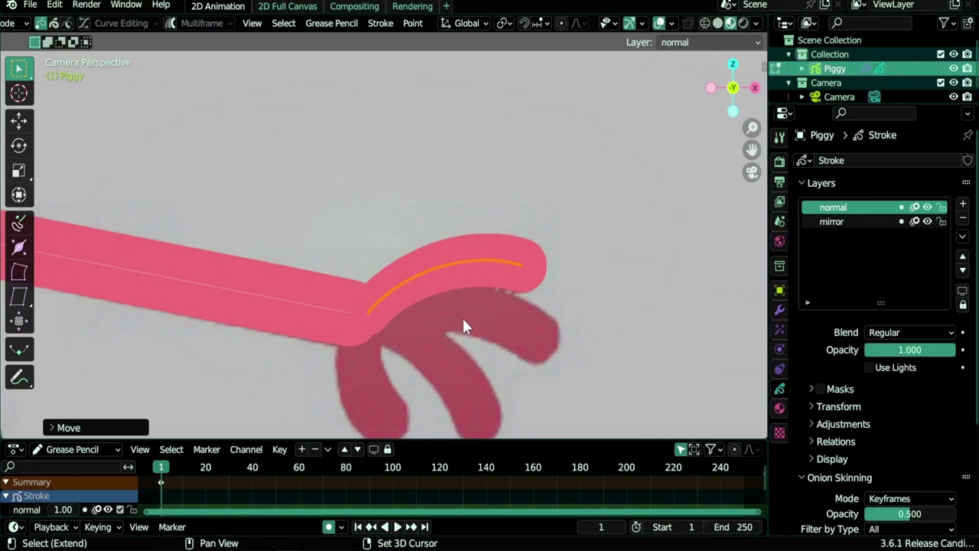
Step: Duplicate the tapered finger stroke beside the hand and rotate the copy about 25 degrees
{"action": "key", "text": "shift+d"}
{"action": "left_click", "coordinate": [607, 242]}
{"action": "key", "text": "r"}
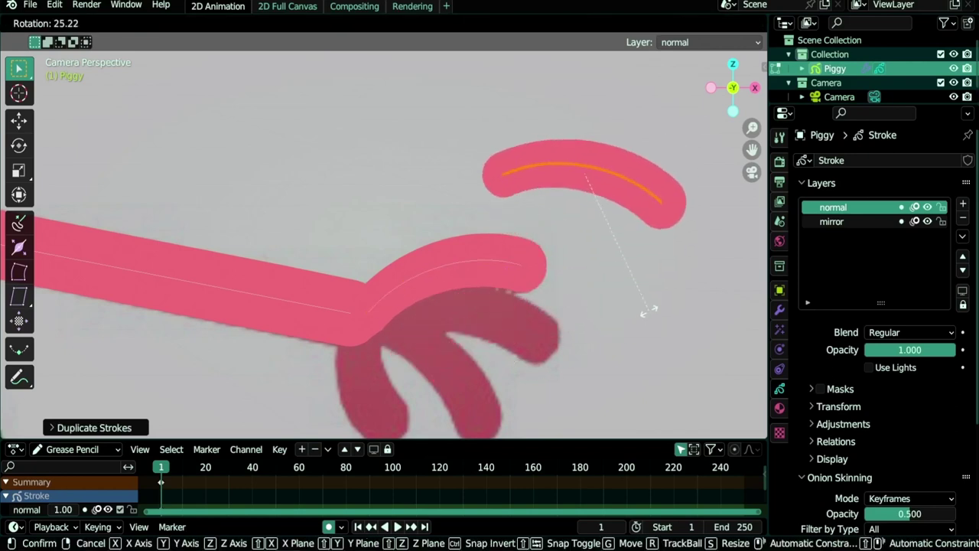
{"action": "left_click", "coordinate": [649, 317]}
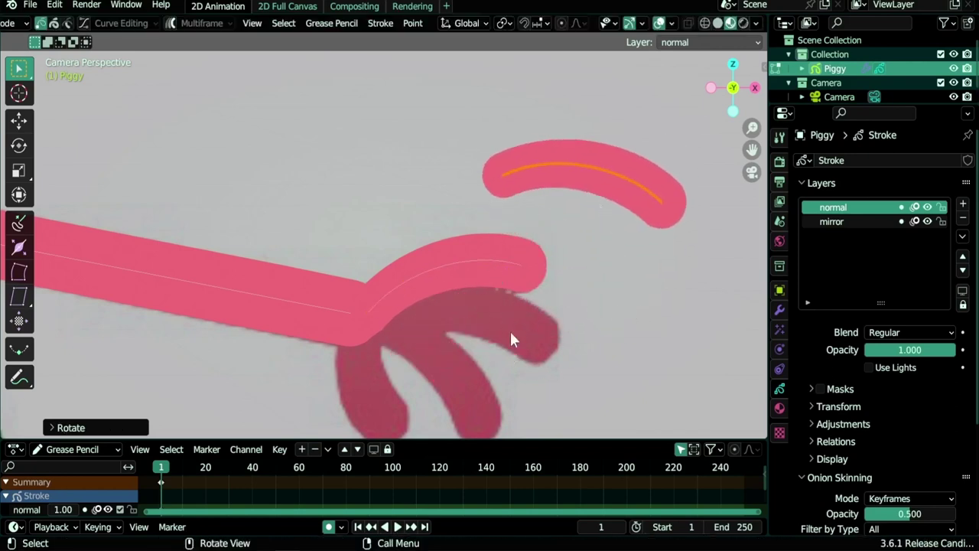
Step: Enlarge the finger copy slightly, then fit its position and angle over the reference's second finger, joined to the wrist
{"action": "key", "text": "s"}
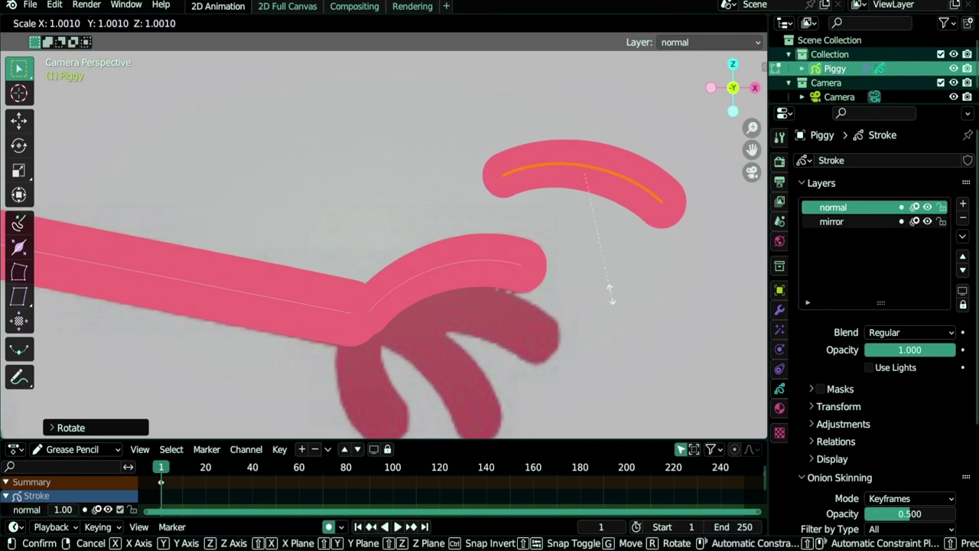
{"action": "left_click", "coordinate": [616, 293]}
{"action": "key", "text": "g"}
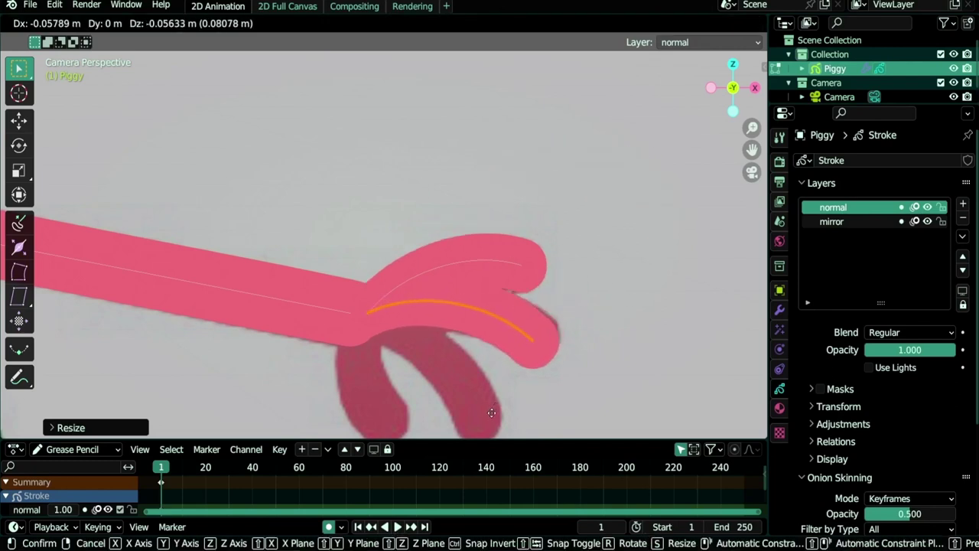
{"action": "left_click", "coordinate": [549, 407]}
{"action": "key", "text": "r"}
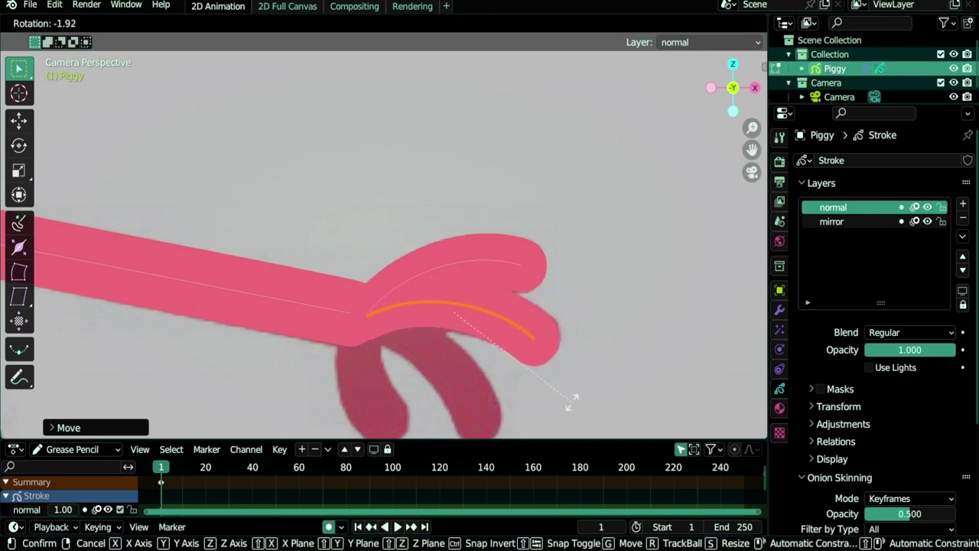
{"action": "left_click", "coordinate": [575, 399]}
{"action": "key", "text": "g"}
{"action": "left_click", "coordinate": [579, 390]}
{"action": "middle_click_drag", "start_coordinate": [579, 390], "coordinate": [557, 216], "text": "shift"}
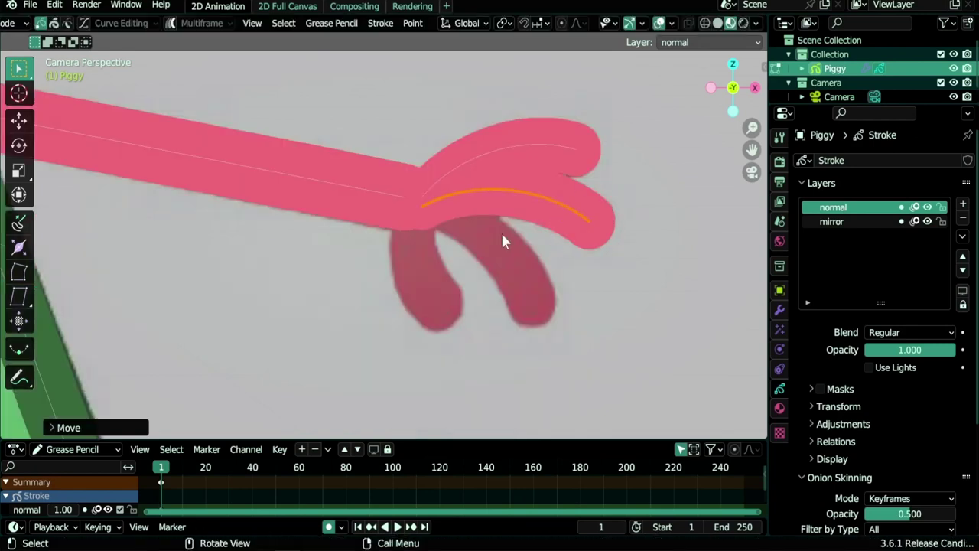
Step: Duplicate the whole uppermost finger stroke, place the copy below the forearm and rotate it about 60 degrees clockwise
{"action": "left_click", "coordinate": [538, 145]}
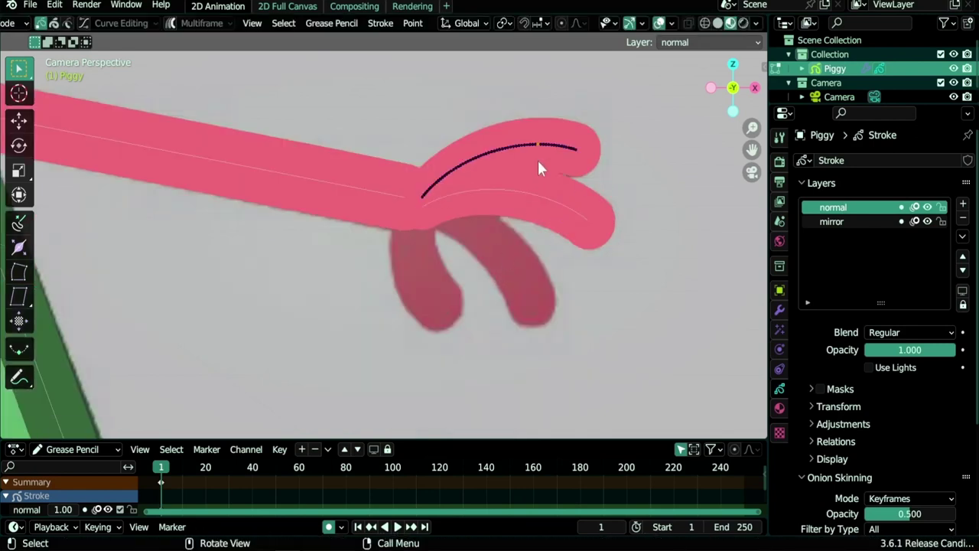
{"action": "key", "text": "l"}
{"action": "key", "text": "shift+d"}
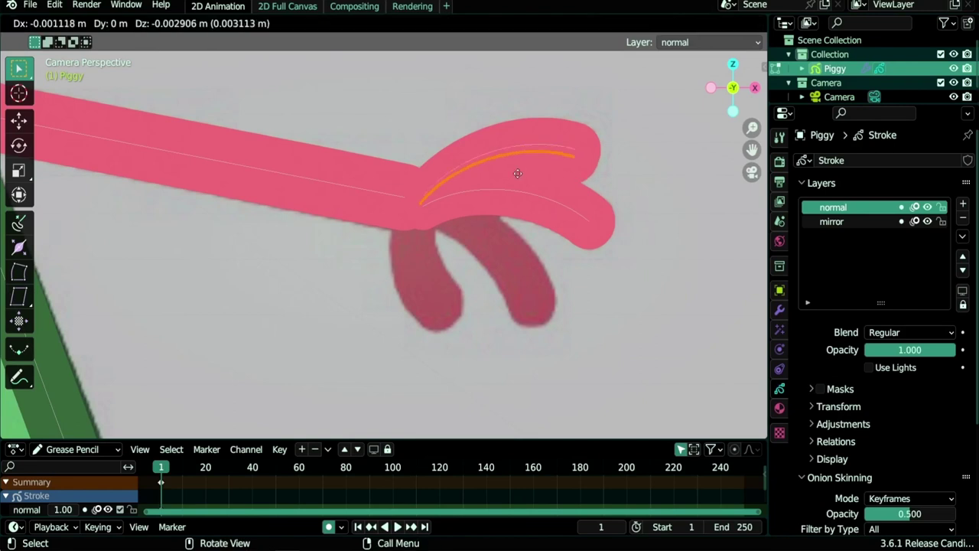
{"action": "left_click", "coordinate": [467, 292]}
{"action": "key", "text": "r"}
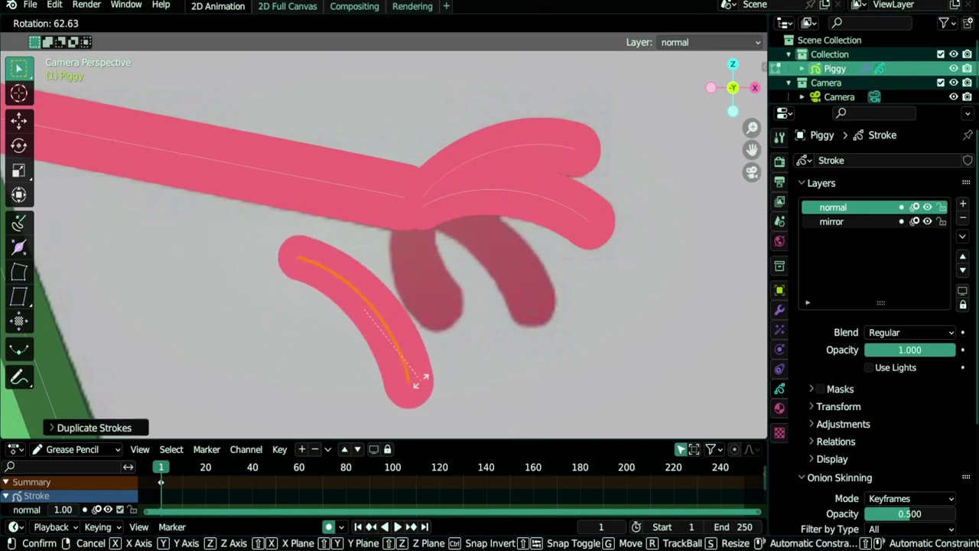
{"action": "left_click", "coordinate": [429, 375]}
Step: Adjust the finger copy's size and angle and fit it over the reference's third finger, joined to the wrist
{"action": "key", "text": "g"}
{"action": "left_click", "coordinate": [559, 368]}
{"action": "key", "text": "s"}
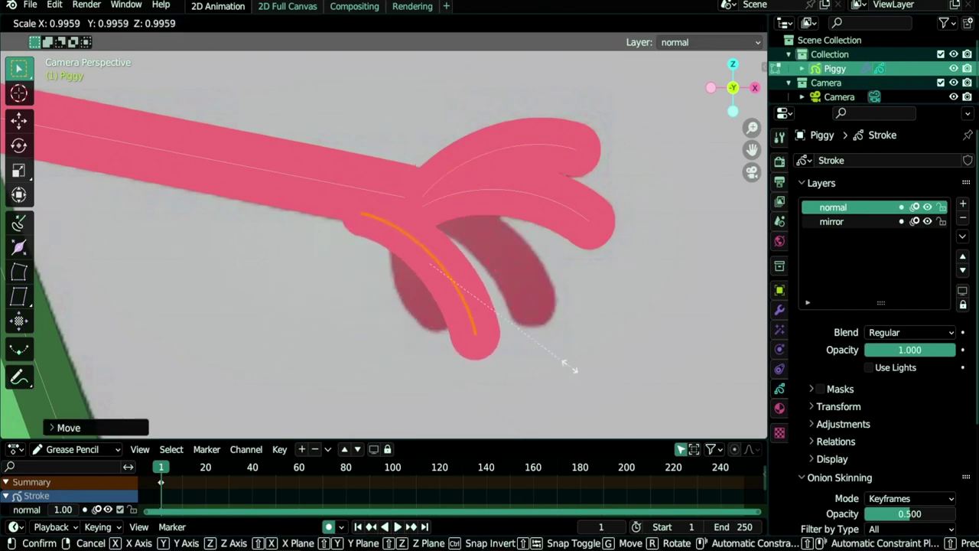
{"action": "left_click", "coordinate": [553, 371]}
{"action": "key", "text": "r"}
{"action": "left_click", "coordinate": [574, 366]}
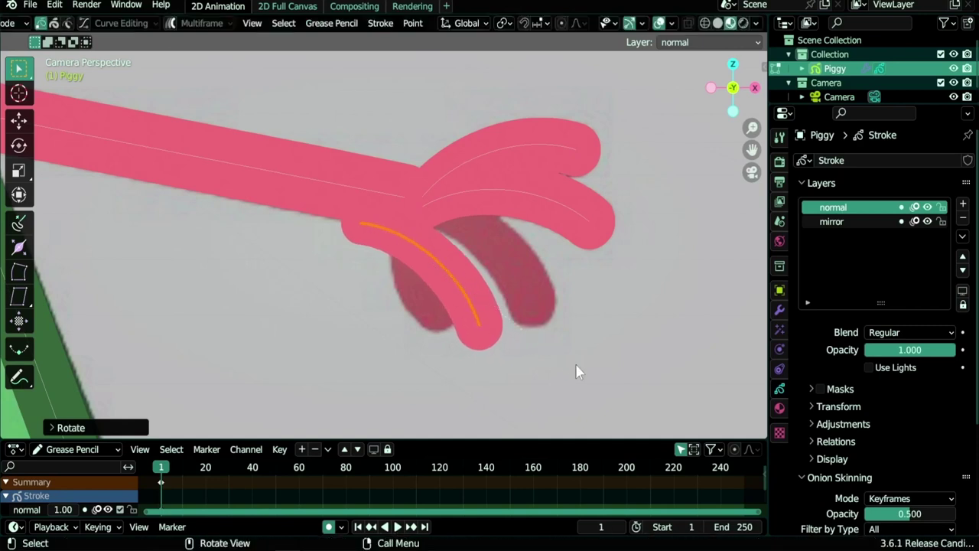
{"action": "key", "text": "g"}
{"action": "left_click", "coordinate": [626, 350]}
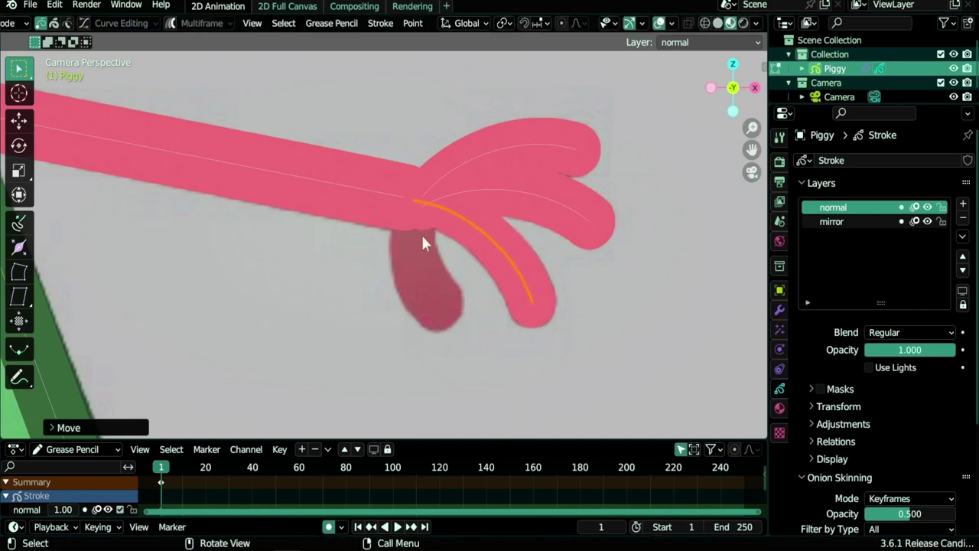
Step: Duplicate the third finger stroke beneath the forearm and rotate the copy clockwise until it stands nearly upright
{"action": "key", "text": "shift+d"}
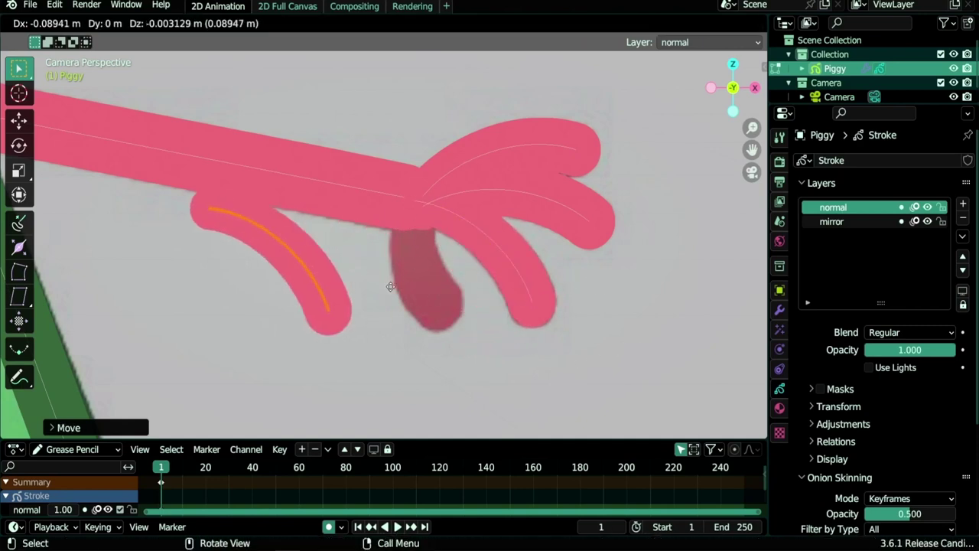
{"action": "left_click", "coordinate": [437, 250]}
{"action": "key", "text": "r"}
{"action": "left_click", "coordinate": [373, 351]}
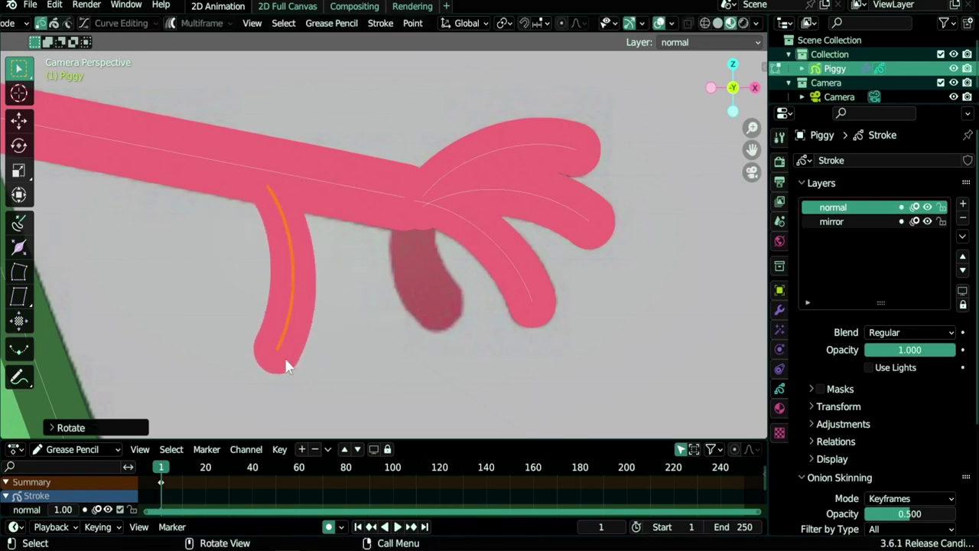
Step: Shorten the upright finger copy along global Z, then flatten its bend by shifting the middle point with smooth proportional editing
{"action": "key", "text": "s"}
{"action": "key", "text": "z"}
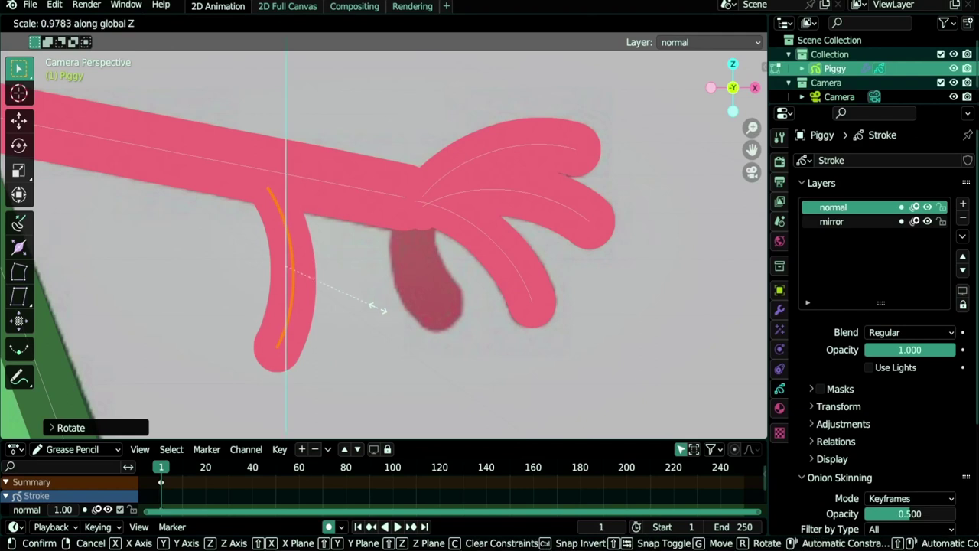
{"action": "left_click", "coordinate": [337, 285]}
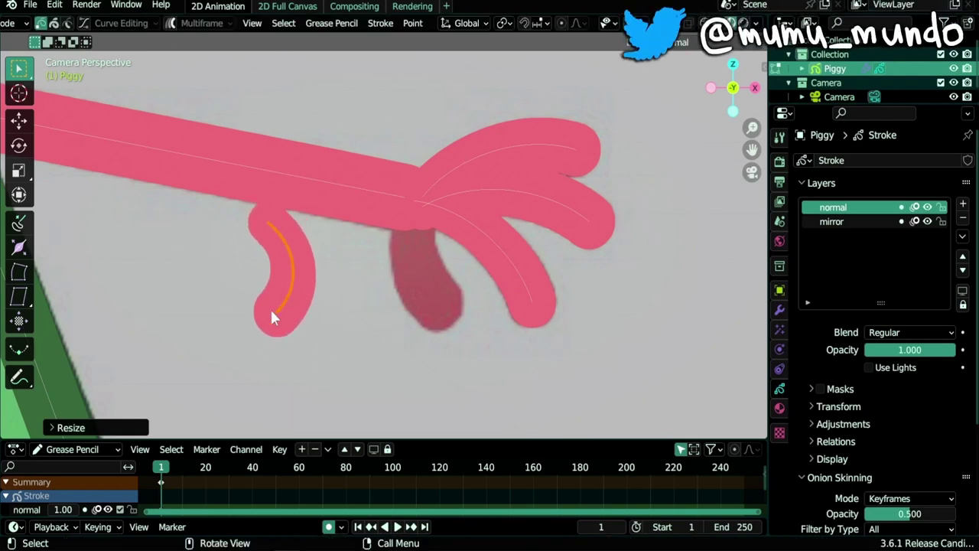
{"action": "key", "text": "alt+a"}
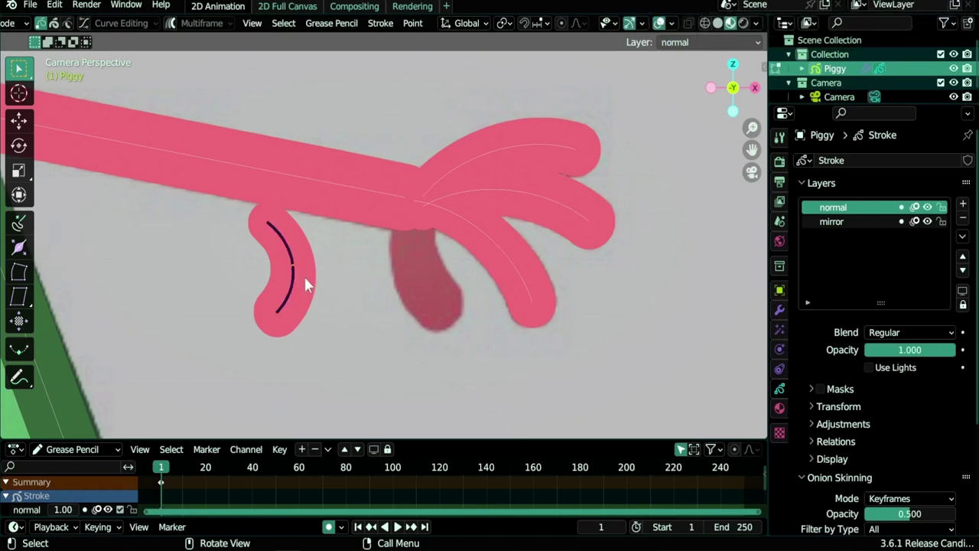
{"action": "key", "text": "g"}
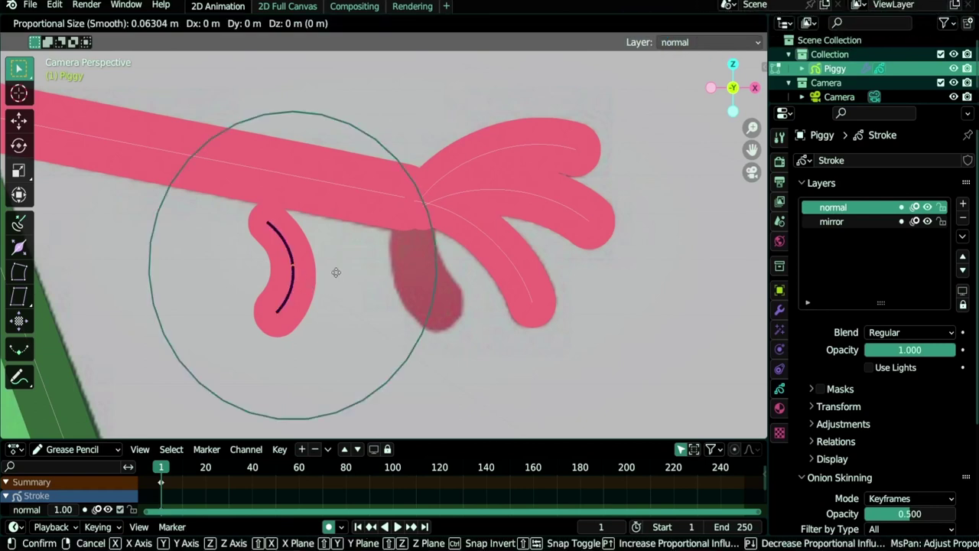
{"action": "scroll", "coordinate": [335, 272], "scroll_direction": "up", "scroll_amount": 5}
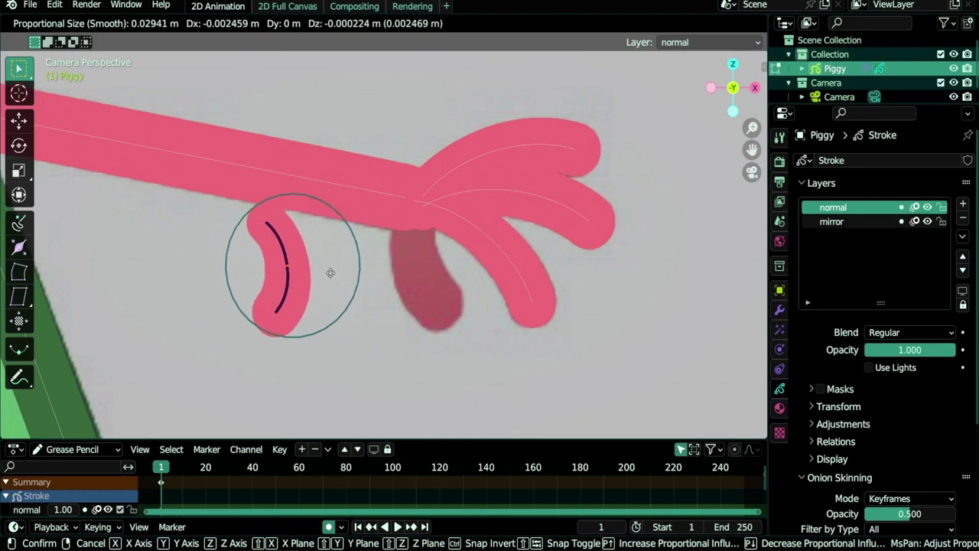
{"action": "left_click", "coordinate": [330, 271]}
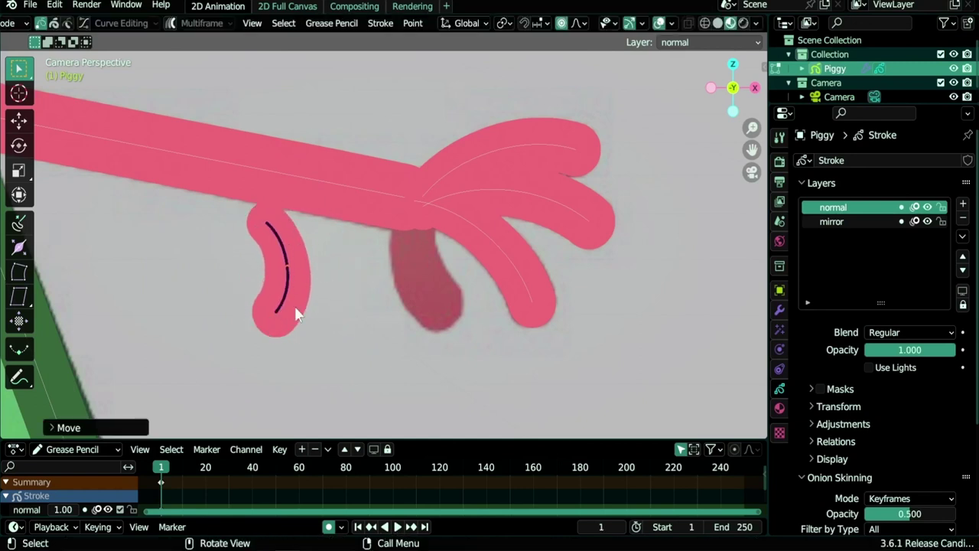
Step: Mirror the whole short finger stroke along global X and rotate it slightly to match the reference thumb's angle
{"action": "key", "text": "a"}
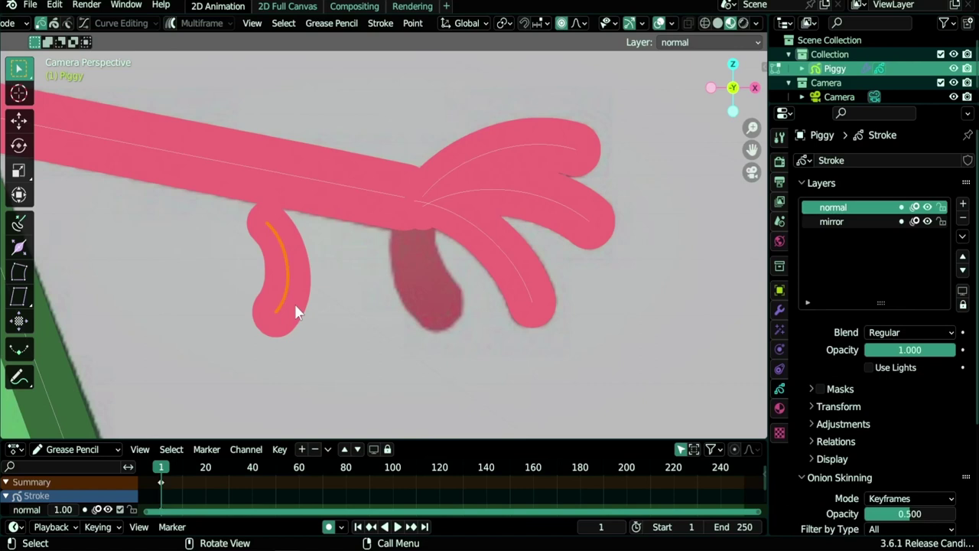
{"action": "key", "text": "ctrl+m"}
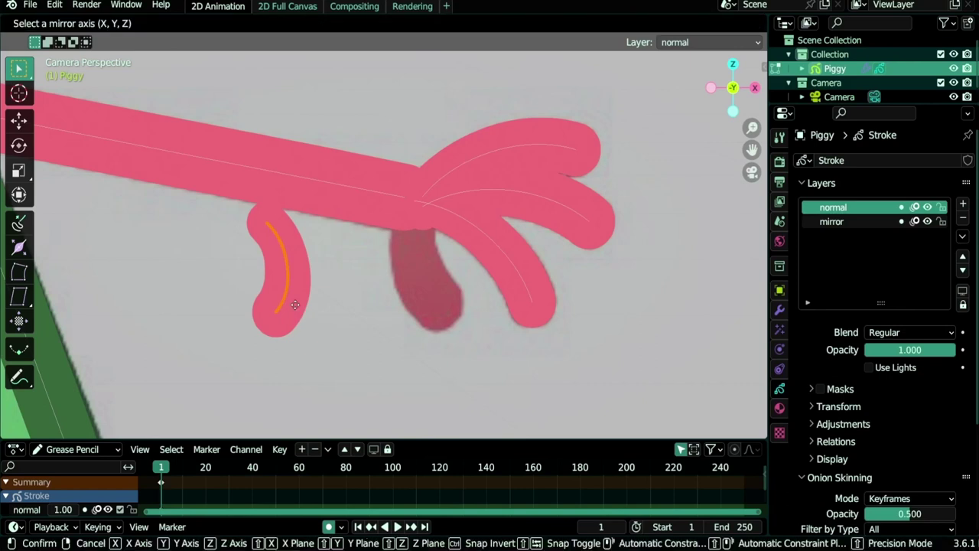
{"action": "key", "text": "x"}
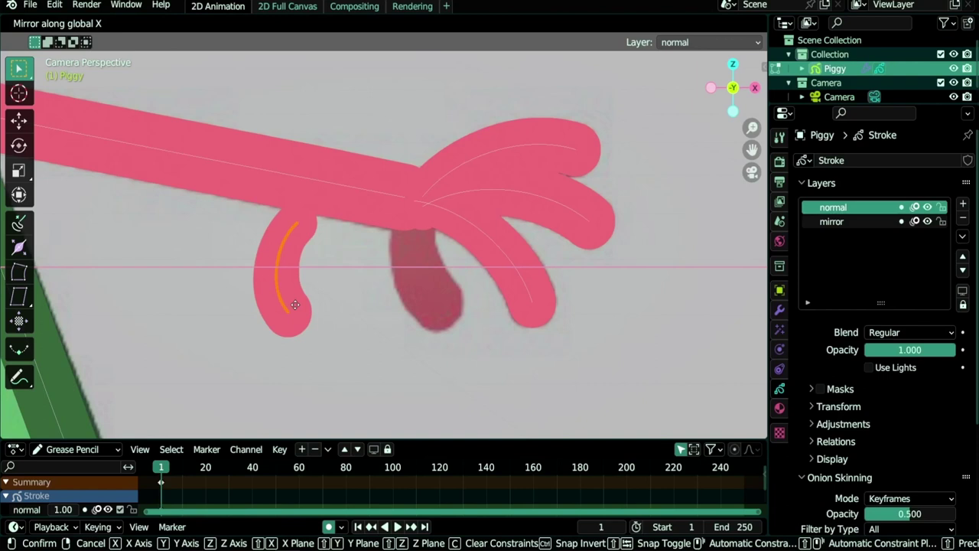
{"action": "left_click", "coordinate": [294, 304]}
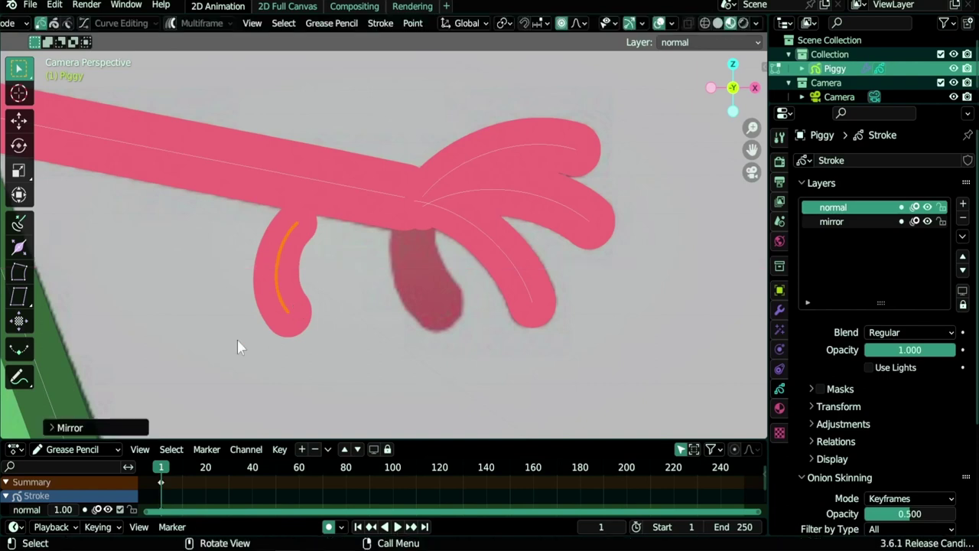
{"action": "key", "text": "r"}
{"action": "left_click", "coordinate": [264, 346]}
Step: Try the mirrored finger over the reference thumb, then turn off proportional editing and move it clear below the forearm
{"action": "key", "text": "g"}
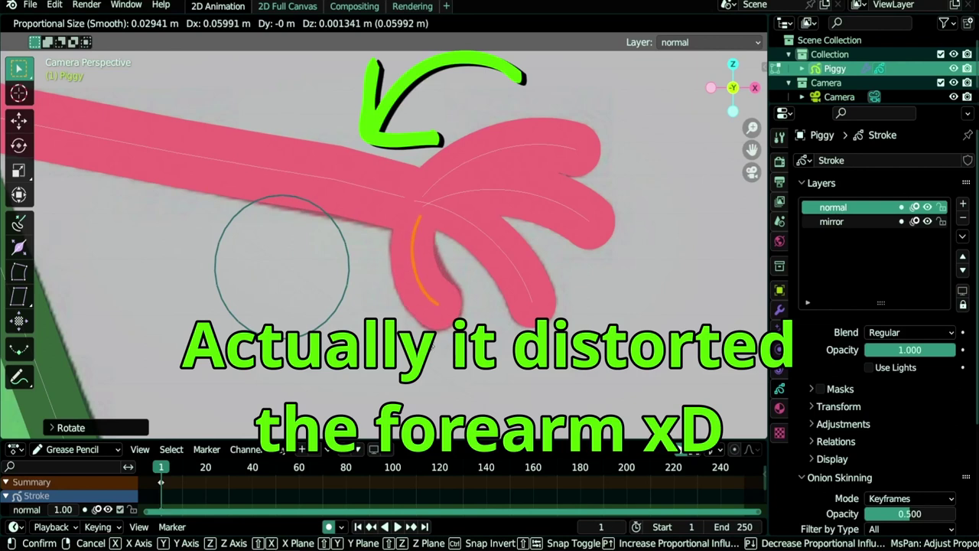
{"action": "left_click", "coordinate": [415, 260]}
{"action": "key", "text": "o"}
{"action": "key", "text": "g"}
{"action": "left_click", "coordinate": [326, 314]}
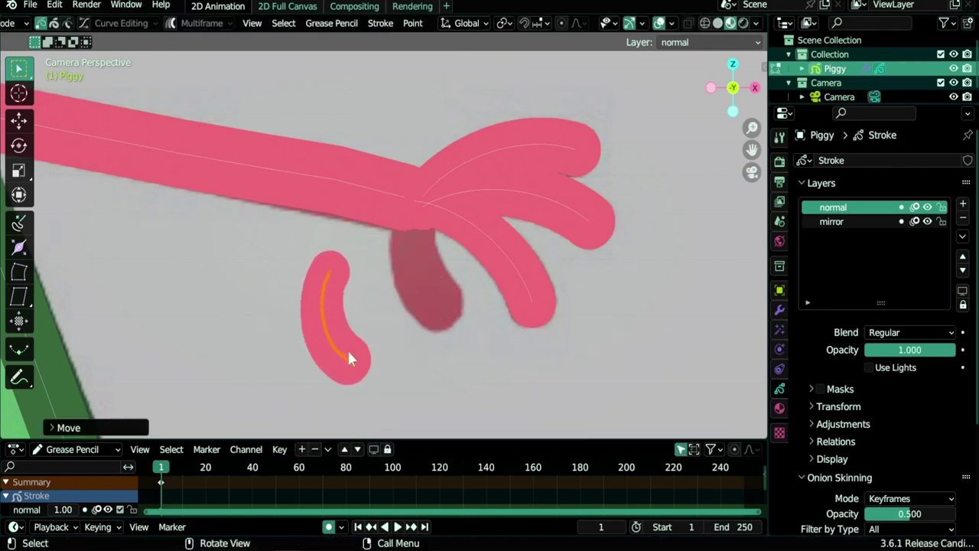
Step: Reshape the short finger's curve by moving its lower and upper points with smooth proportional editing
{"action": "left_click", "coordinate": [332, 351]}
{"action": "key", "text": "o"}
{"action": "key", "text": "g"}
{"action": "left_click", "coordinate": [307, 367]}
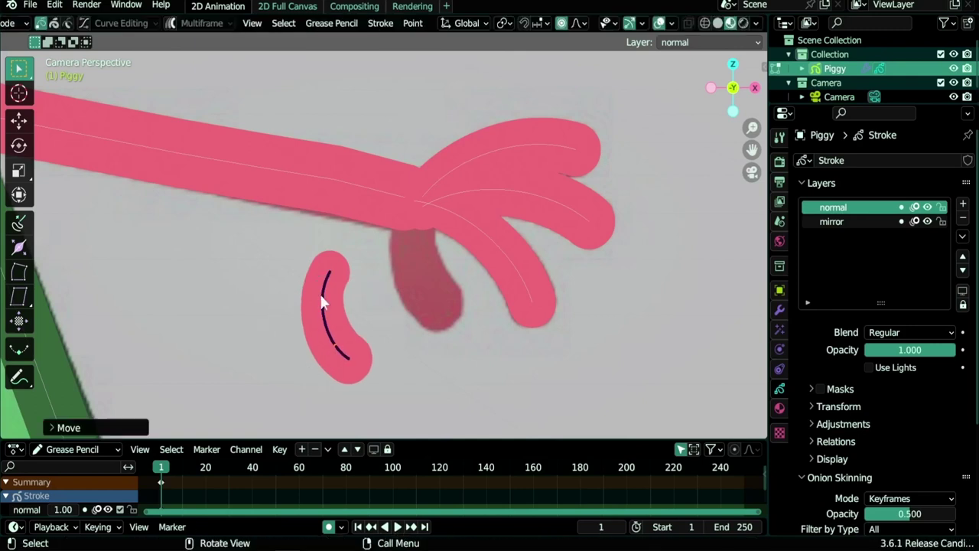
{"action": "left_click", "coordinate": [320, 294]}
{"action": "key", "text": "g"}
{"action": "scroll", "coordinate": [310, 314], "scroll_direction": "up", "scroll_amount": 3}
{"action": "left_click", "coordinate": [310, 310]}
{"action": "key", "text": "g"}
{"action": "left_click", "coordinate": [320, 348]}
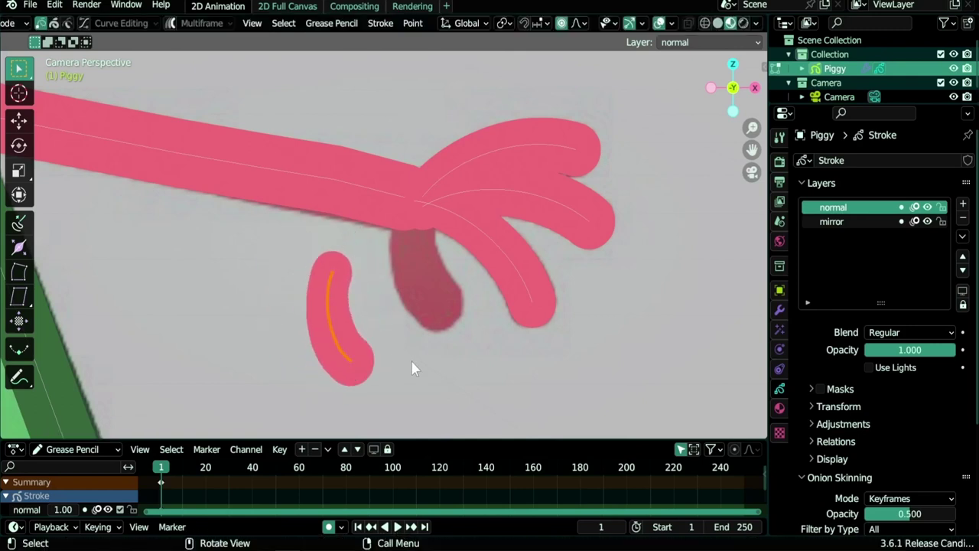
Step: Thicken the whole short finger stroke slightly using Shrink/Fatten with proportional editing off
{"action": "key", "text": "alt+s"}
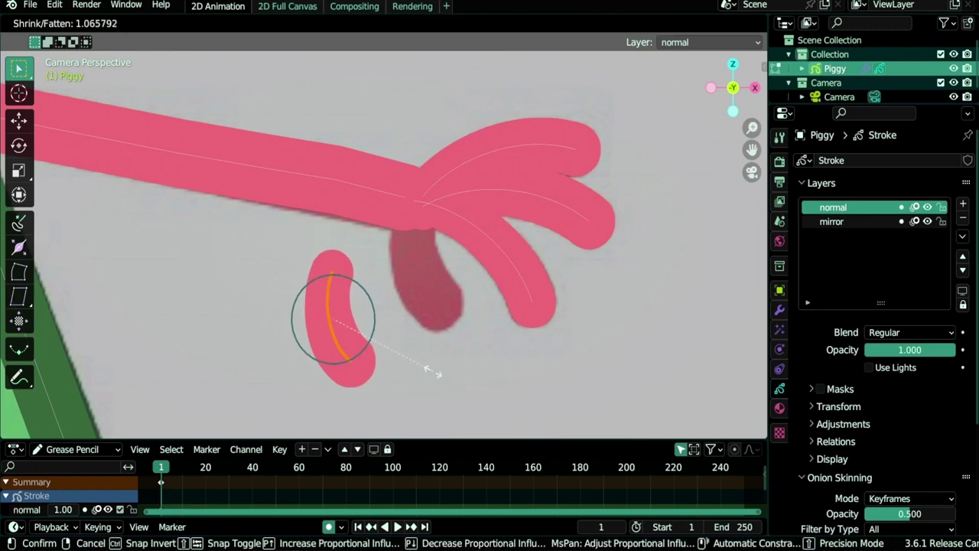
{"action": "right_click", "coordinate": [433, 372]}
{"action": "key", "text": "o"}
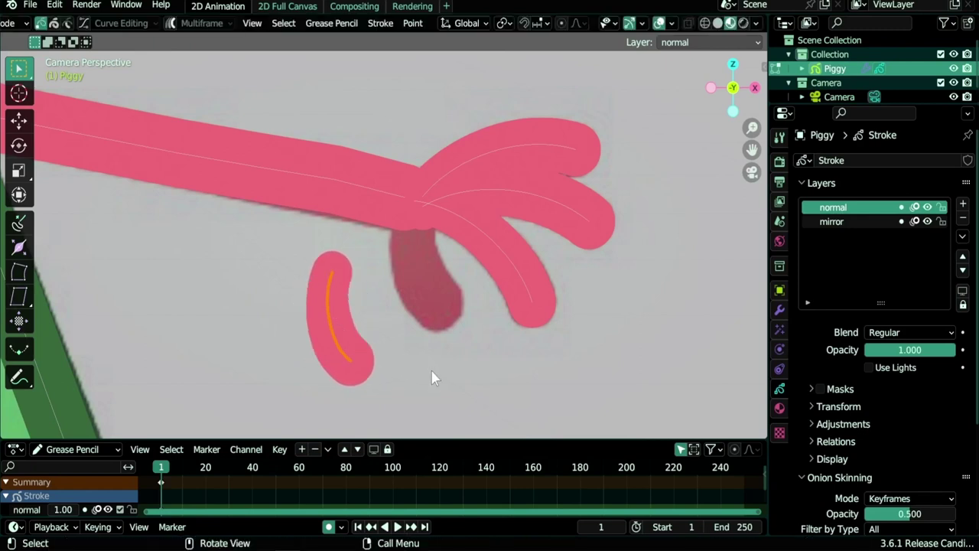
{"action": "key", "text": "alt+s"}
{"action": "left_click", "coordinate": [413, 391]}
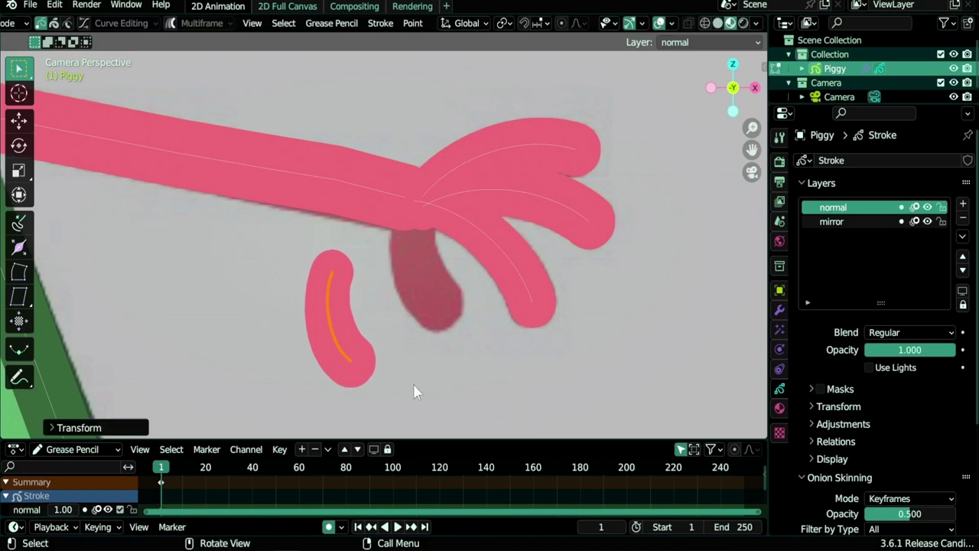
Step: Fit the short finger stroke over the reference thumb by adjusting its position, angle and scale, joined to the wrist
{"action": "key", "text": "g"}
{"action": "left_click", "coordinate": [492, 358]}
{"action": "key", "text": "r"}
{"action": "left_click", "coordinate": [501, 359]}
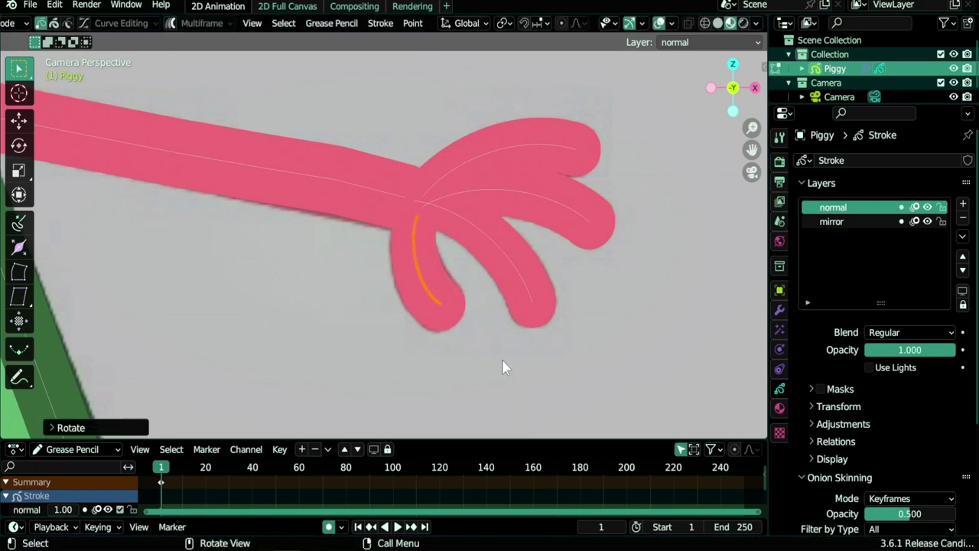
{"action": "key", "text": "g"}
{"action": "left_click", "coordinate": [504, 360]}
{"action": "key", "text": "s"}
{"action": "left_click", "coordinate": [505, 367]}
{"action": "key", "text": "g"}
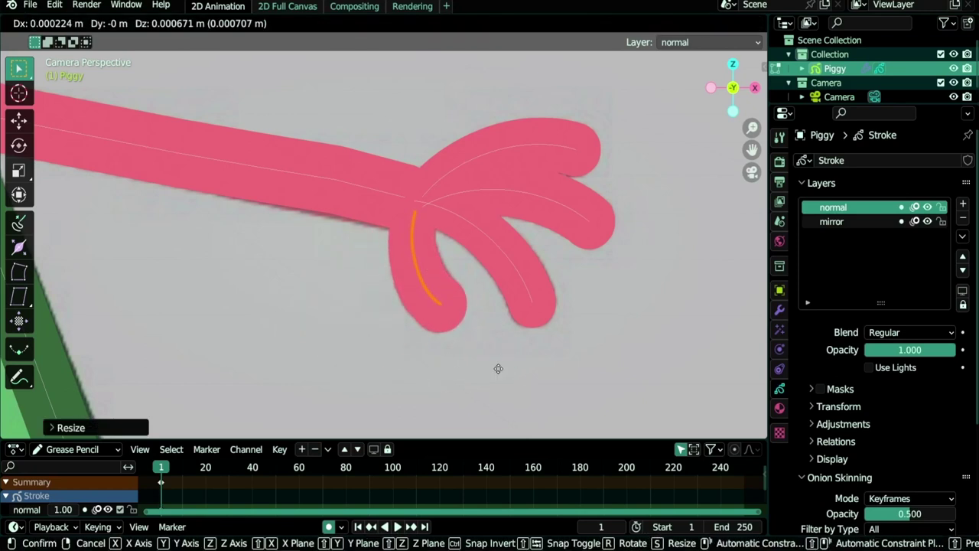
{"action": "left_click", "coordinate": [498, 368]}
Step: Duplicate the horizontal foot points of the leg stroke and place the copy above and beside the foot
{"action": "scroll", "coordinate": [300, 254], "scroll_direction": "down", "scroll_amount": 8}
{"action": "middle_click_drag", "start_coordinate": [238, 252], "coordinate": [415, 267], "text": "shift"}
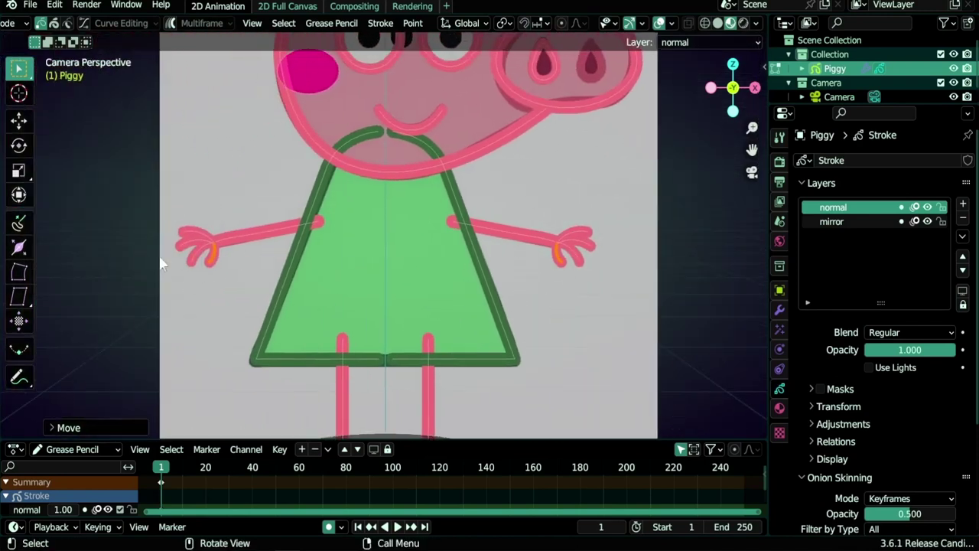
{"action": "middle_click_drag", "start_coordinate": [472, 378], "coordinate": [450, 229], "text": "shift"}
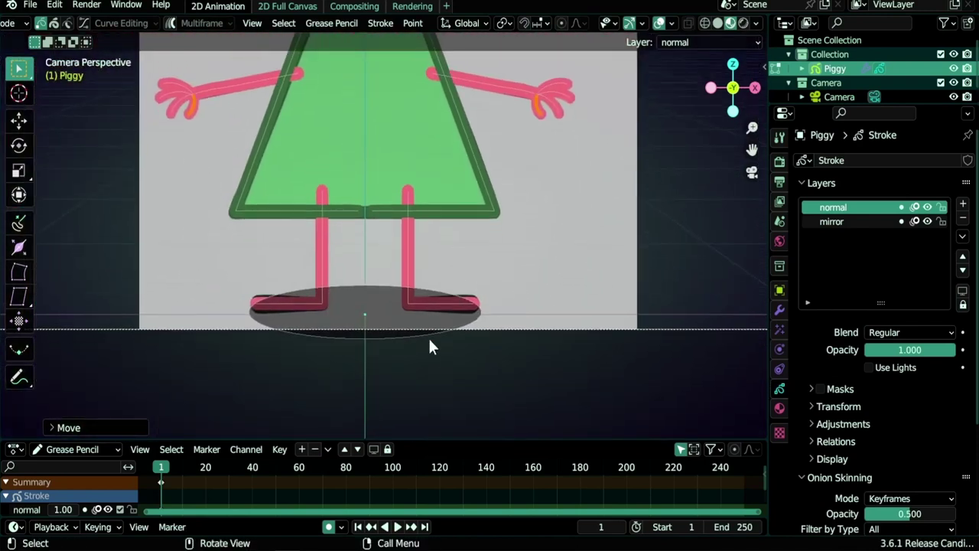
{"action": "scroll", "coordinate": [429, 342], "scroll_direction": "up", "scroll_amount": 4}
{"action": "middle_click_drag", "start_coordinate": [429, 342], "coordinate": [396, 242], "text": "shift"}
{"action": "scroll", "coordinate": [396, 242], "scroll_direction": "up", "scroll_amount": 2}
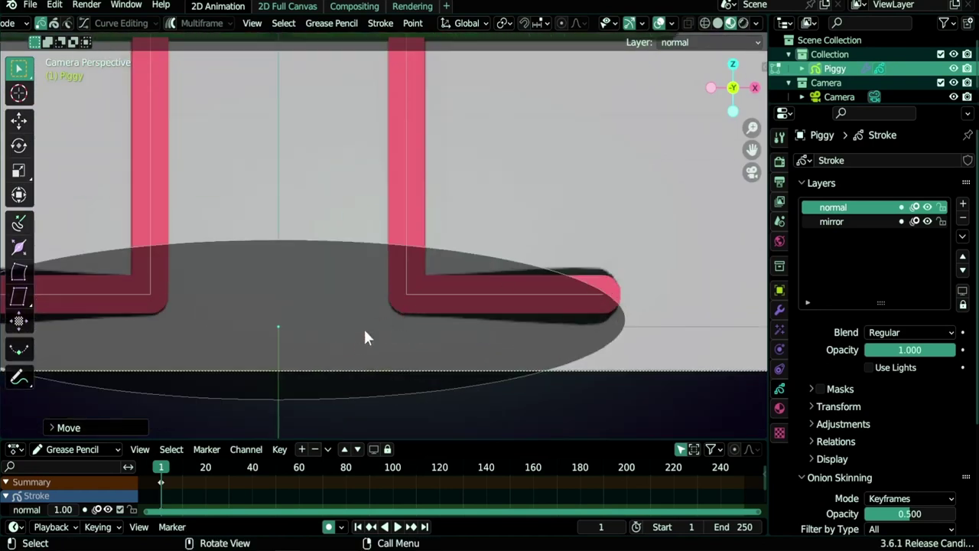
{"action": "key", "text": "b"}
{"action": "mouse_move", "coordinate": [354, 340]}
{"action": "left_mouse_down"}
{"action": "mouse_move", "coordinate": [539, 287]}
{"action": "mouse_move", "coordinate": [642, 287]}
{"action": "left_mouse_up"}
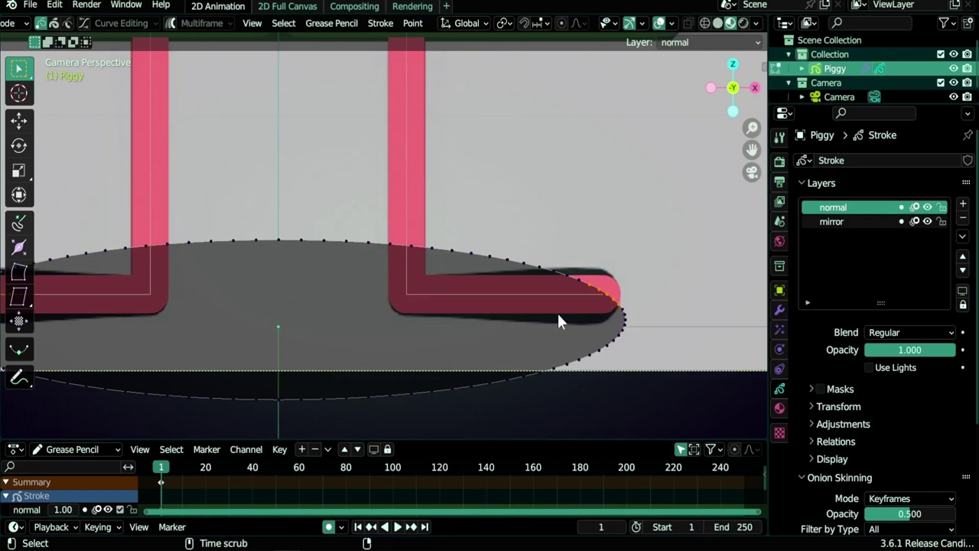
{"action": "scroll", "coordinate": [565, 304], "scroll_direction": "up", "scroll_amount": 5}
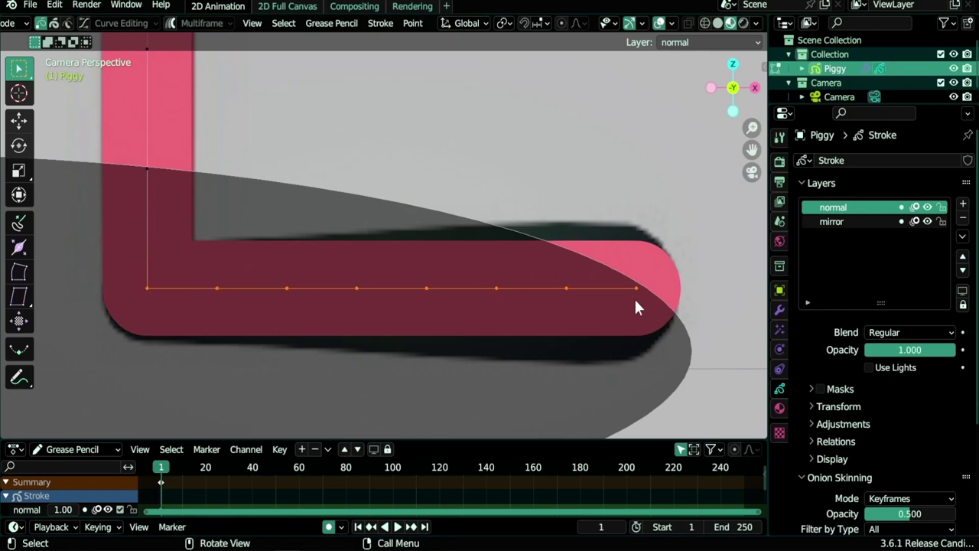
{"action": "scroll", "coordinate": [256, 306], "scroll_direction": "down", "scroll_amount": 6}
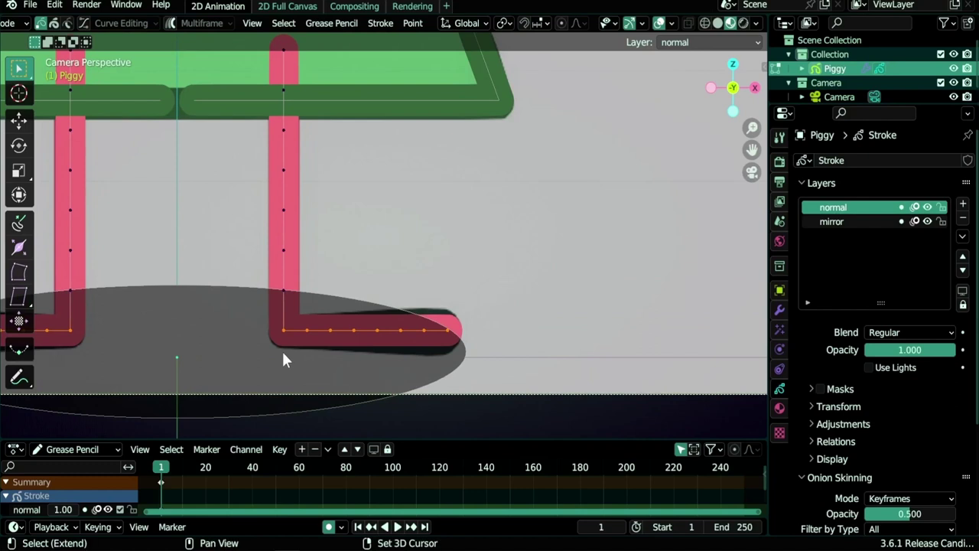
{"action": "key", "text": "shift+d"}
{"action": "left_click", "coordinate": [618, 231]}
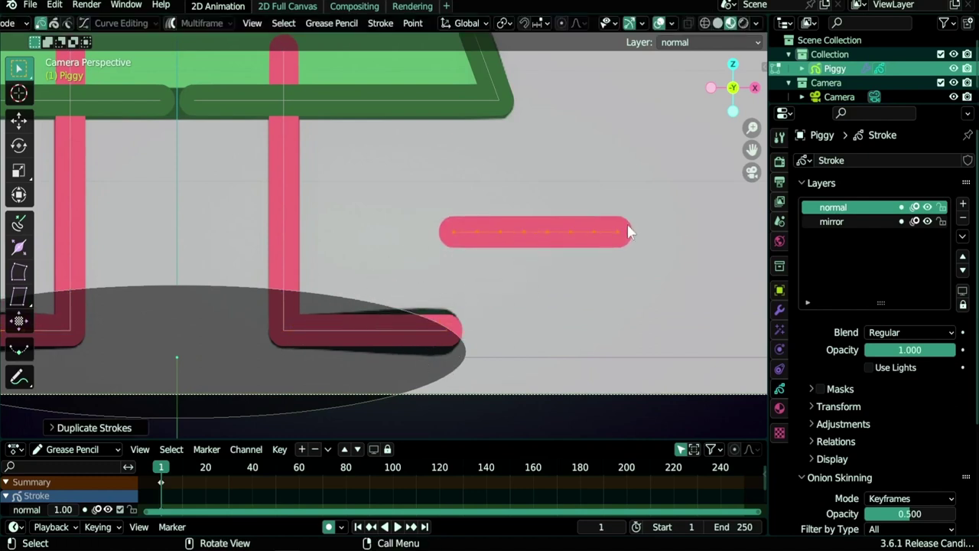
Step: Thicken the toe end of the duplicated foot stroke using Shrink/Fatten on its sixth and seventh points with proportional editing
{"action": "left_click", "coordinate": [573, 233]}
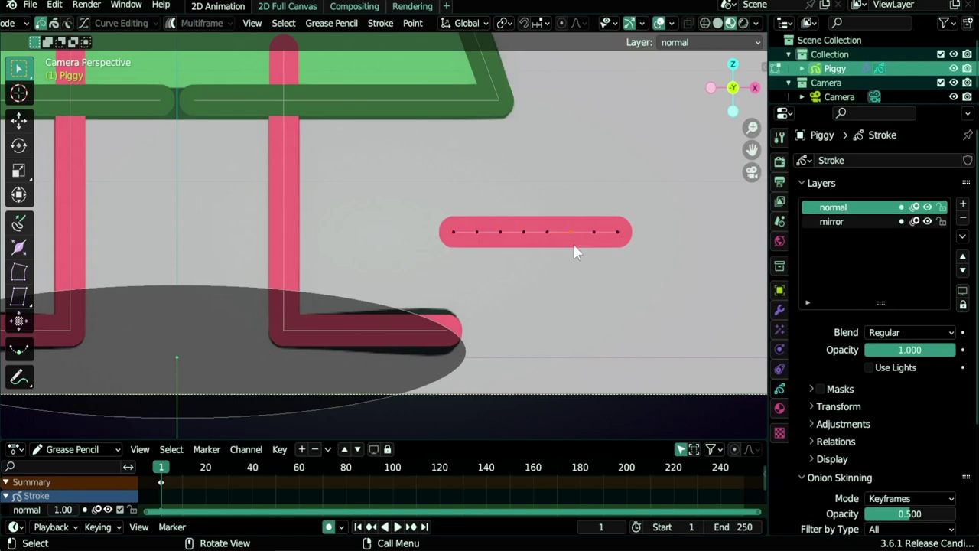
{"action": "key", "text": "alt+s"}
{"action": "scroll", "coordinate": [580, 254], "scroll_direction": "down", "scroll_amount": 8}
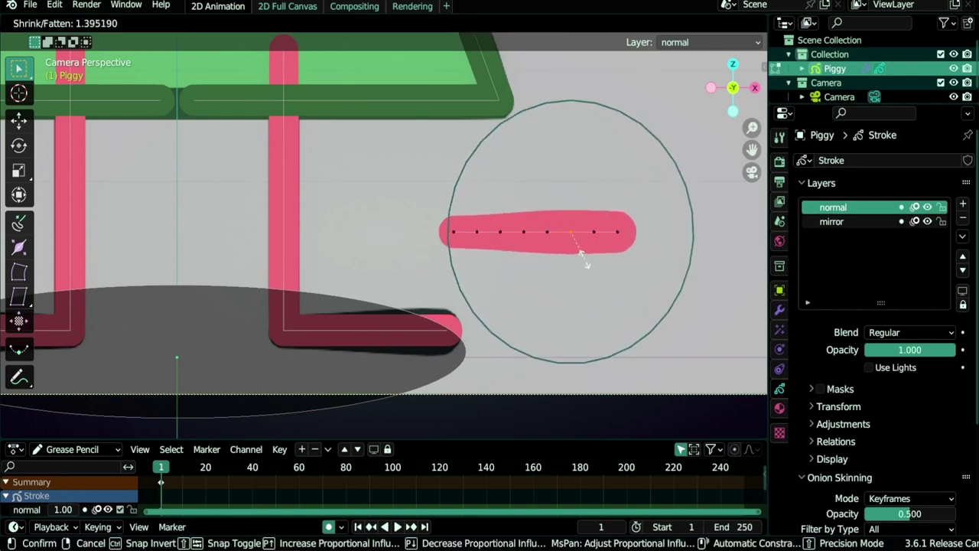
{"action": "left_click", "coordinate": [597, 249]}
{"action": "left_click", "coordinate": [597, 249]}
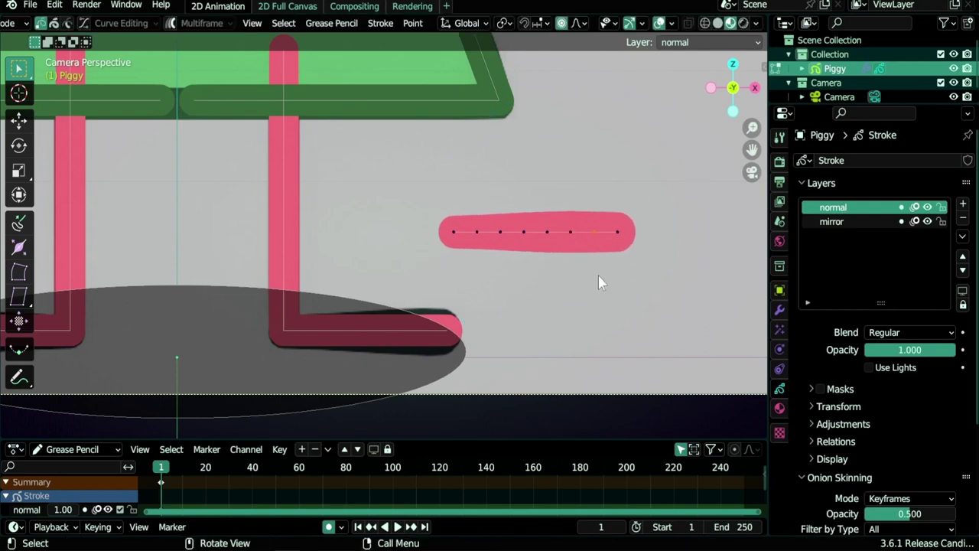
{"action": "key", "text": "alt+s"}
{"action": "scroll", "coordinate": [599, 277], "scroll_direction": "up", "scroll_amount": 4}
{"action": "left_click", "coordinate": [602, 277]}
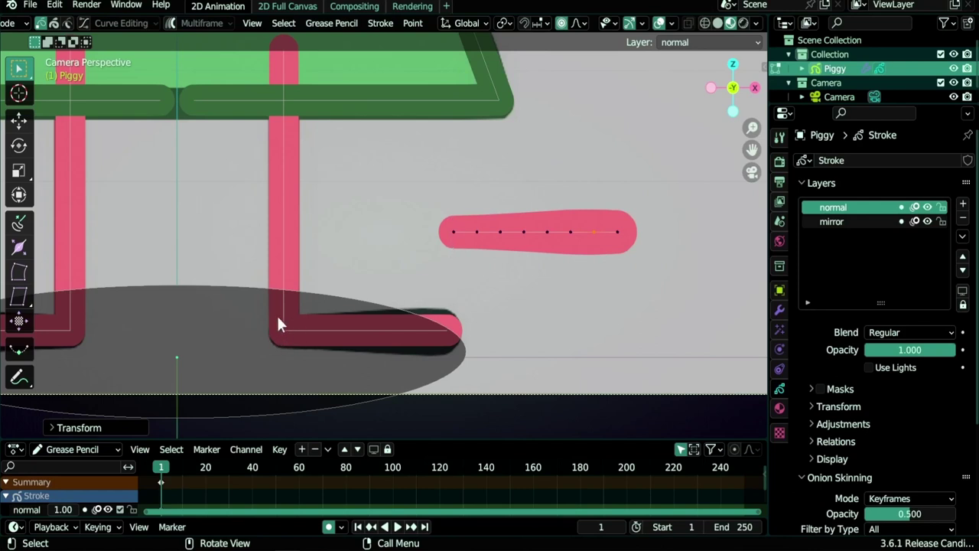
Step: Slightly thicken the heel end and third point of the duplicated foot stroke with proportional Shrink/Fatten
{"action": "left_click", "coordinate": [453, 233]}
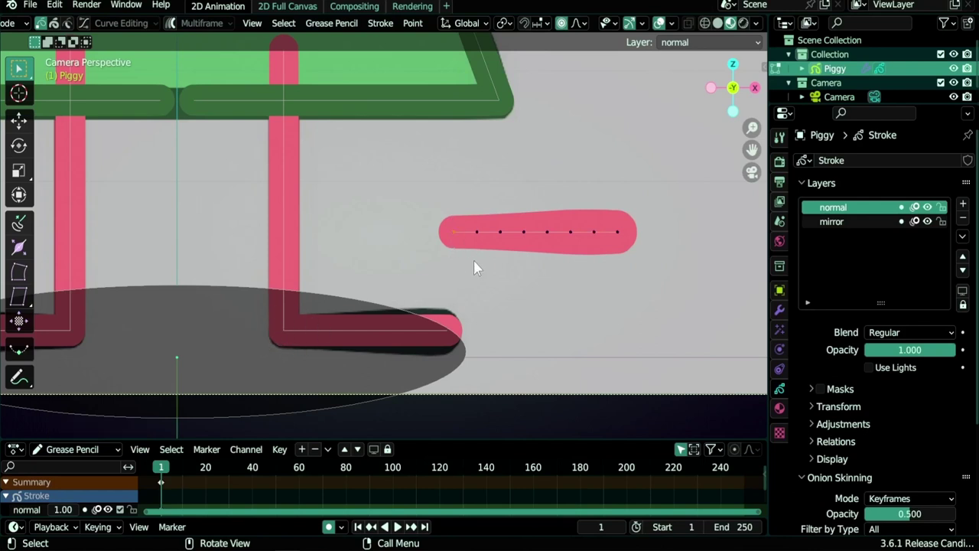
{"action": "key", "text": "alt+s"}
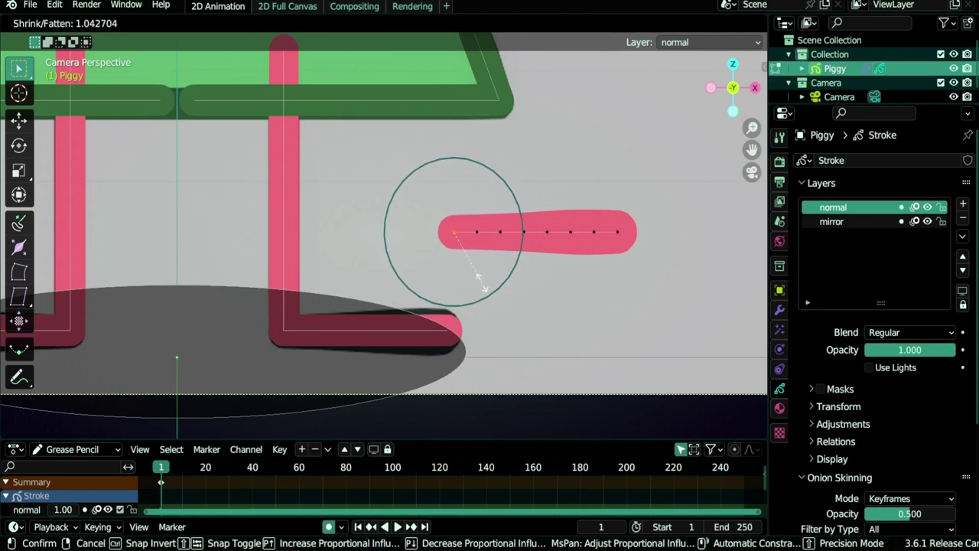
{"action": "scroll", "coordinate": [480, 281], "scroll_direction": "down", "scroll_amount": 2}
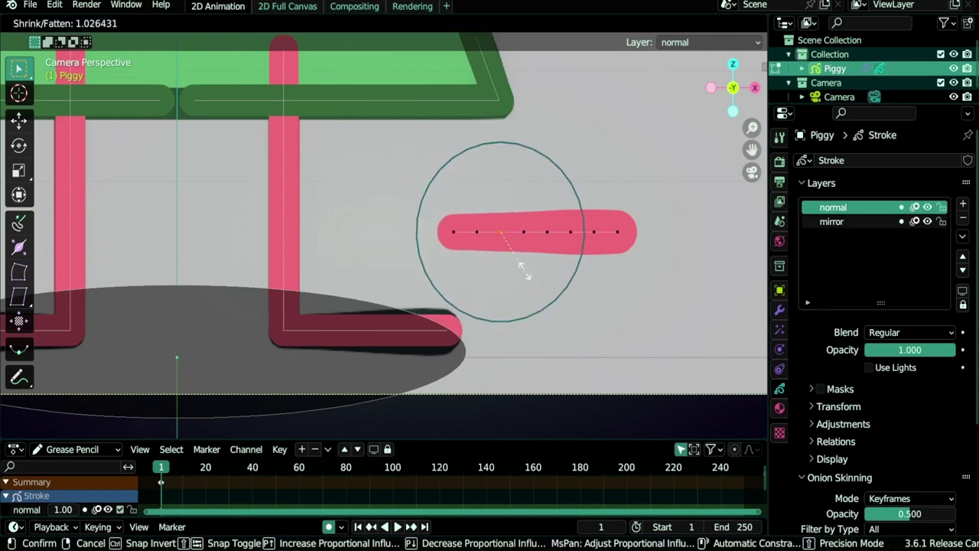
{"action": "left_click", "coordinate": [589, 240]}
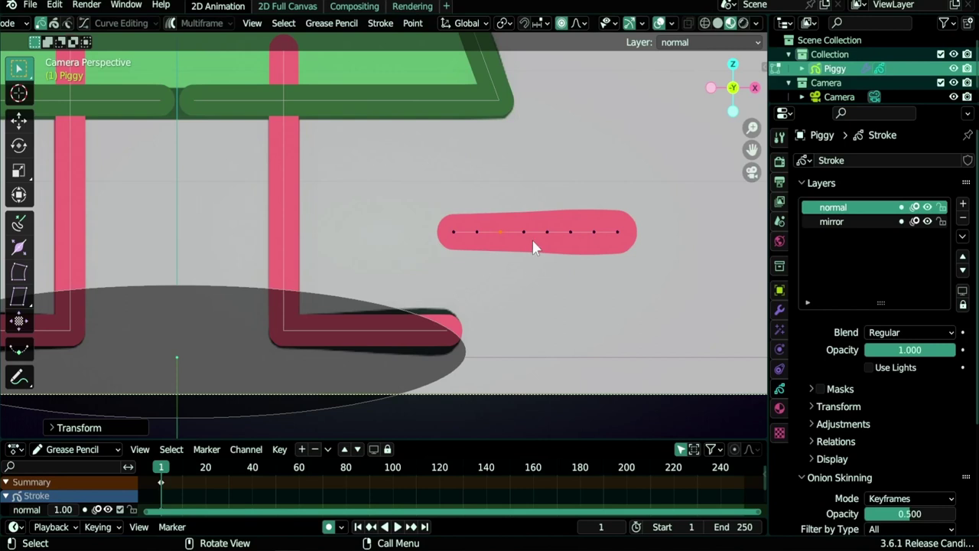
Step: Recolor the duplicated shoe stroke black from the Piggy palette using Set Color Attribute in Vertex Paint mode
{"action": "key", "text": "ctrl+Tab"}
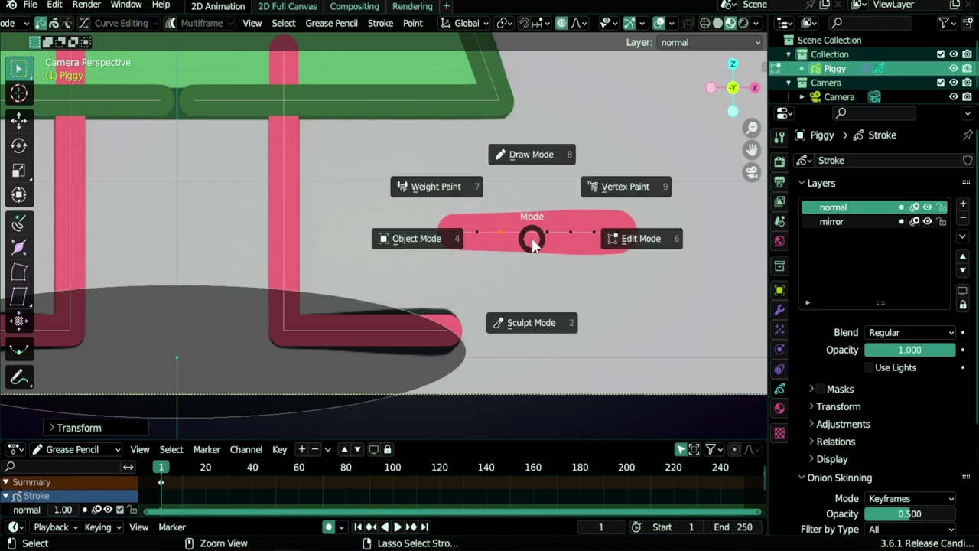
{"action": "left_click", "coordinate": [627, 188]}
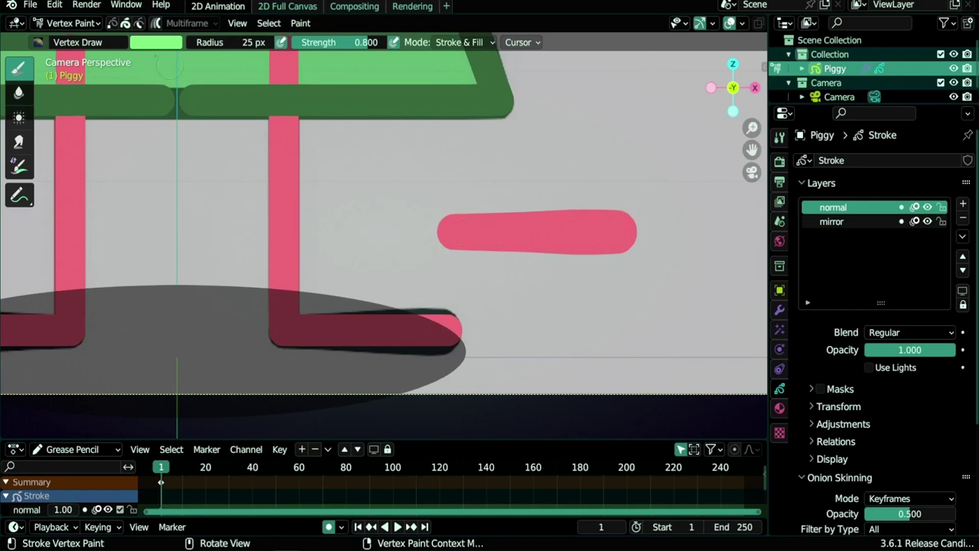
{"action": "left_click", "coordinate": [125, 23]}
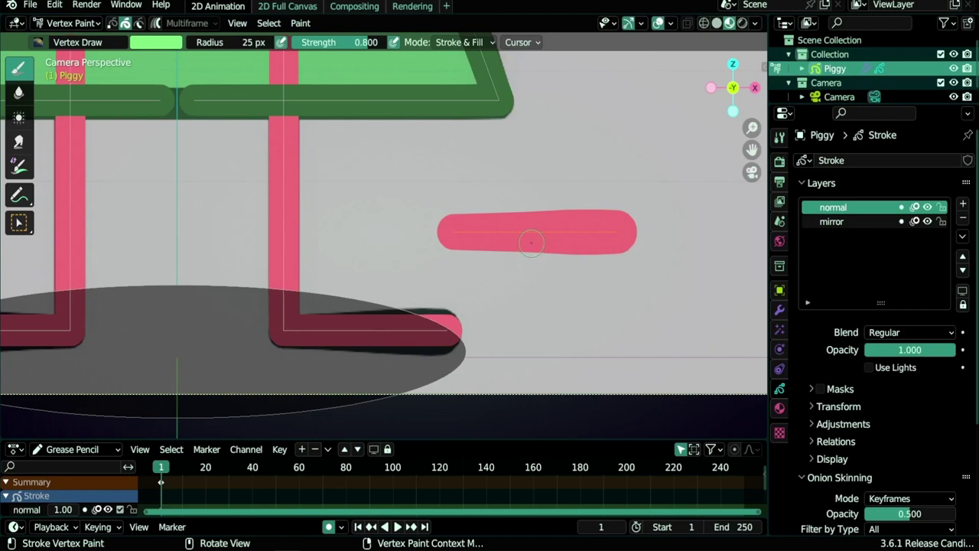
{"action": "left_click", "coordinate": [147, 42]}
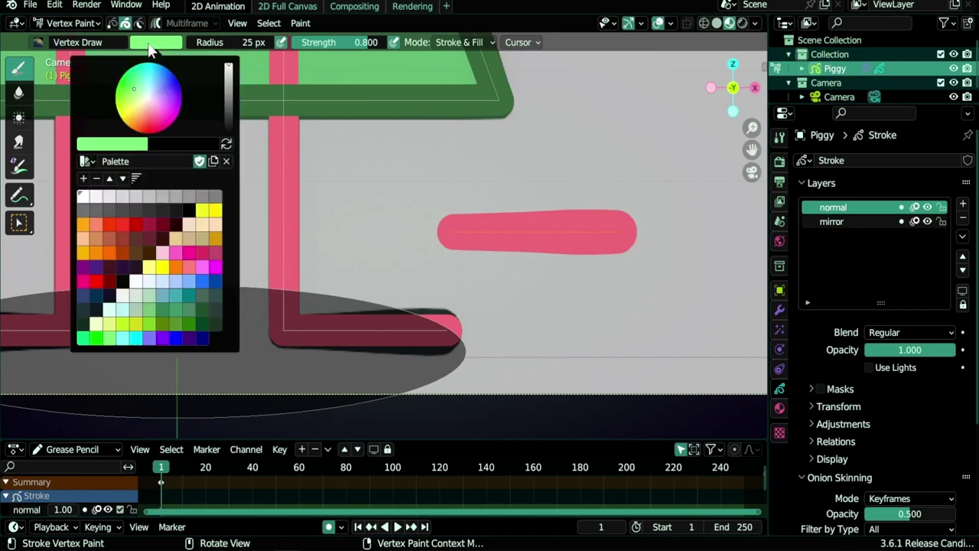
{"action": "left_click", "coordinate": [93, 162]}
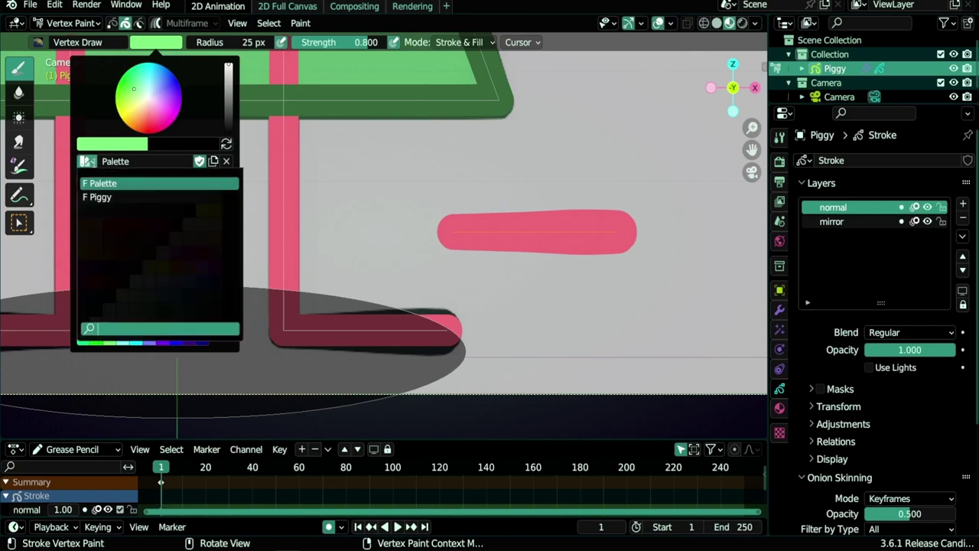
{"action": "left_click", "coordinate": [100, 198]}
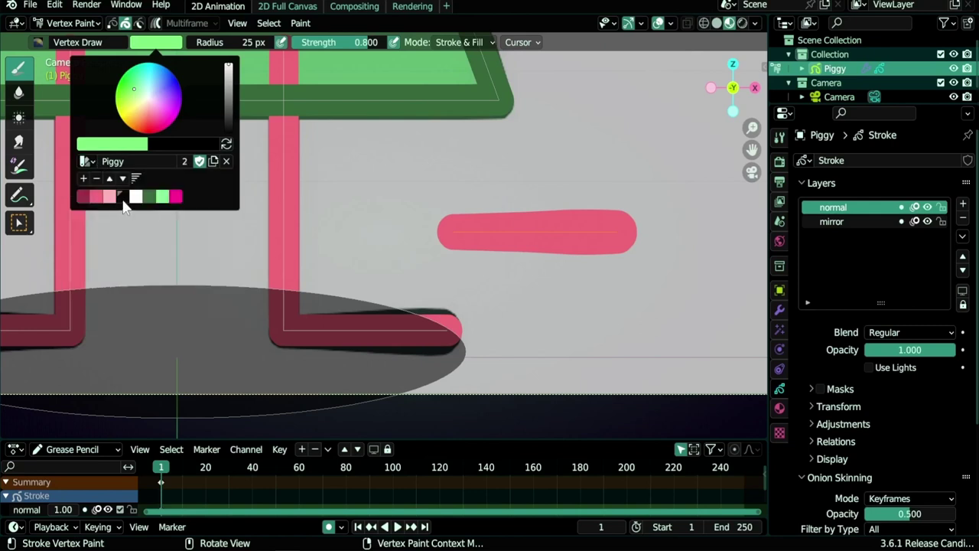
{"action": "left_click", "coordinate": [122, 197]}
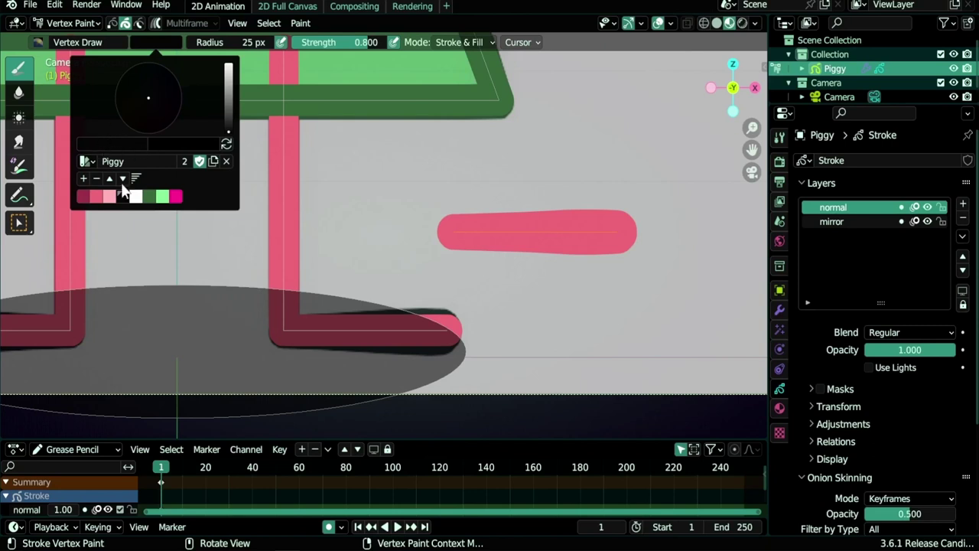
{"action": "left_click", "coordinate": [300, 24]}
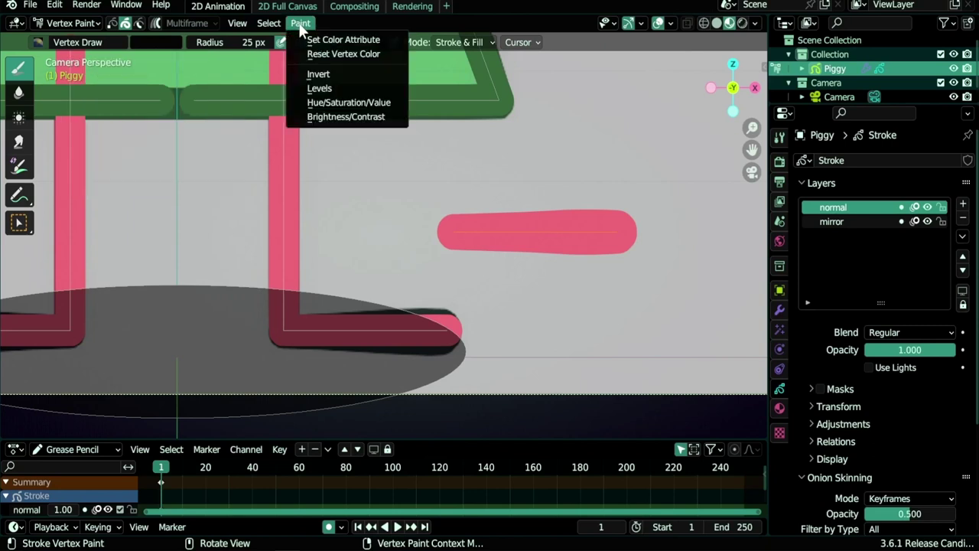
{"action": "left_click", "coordinate": [346, 42]}
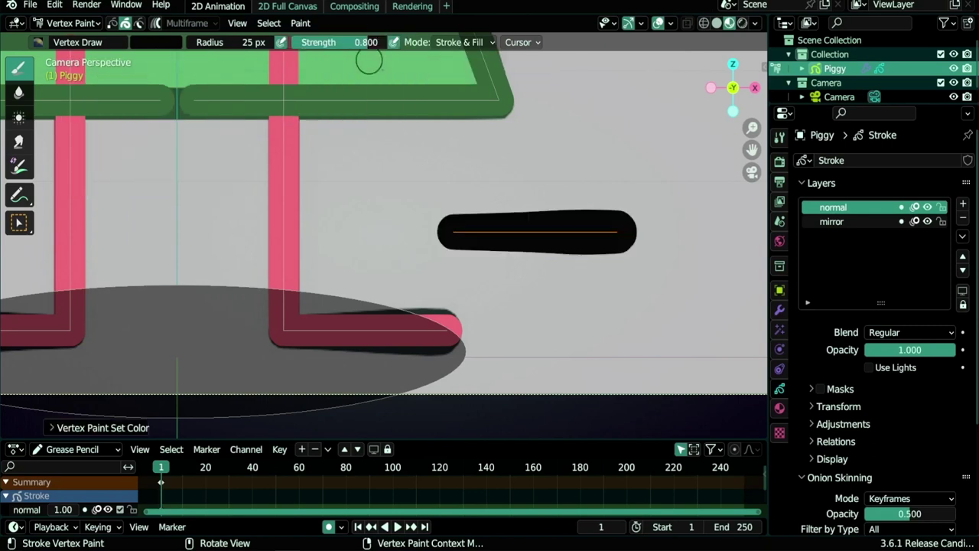
Step: Back in Edit Mode, move the whole black shoe stroke over the pink foot with proportional editing off
{"action": "key", "text": "Tab"}
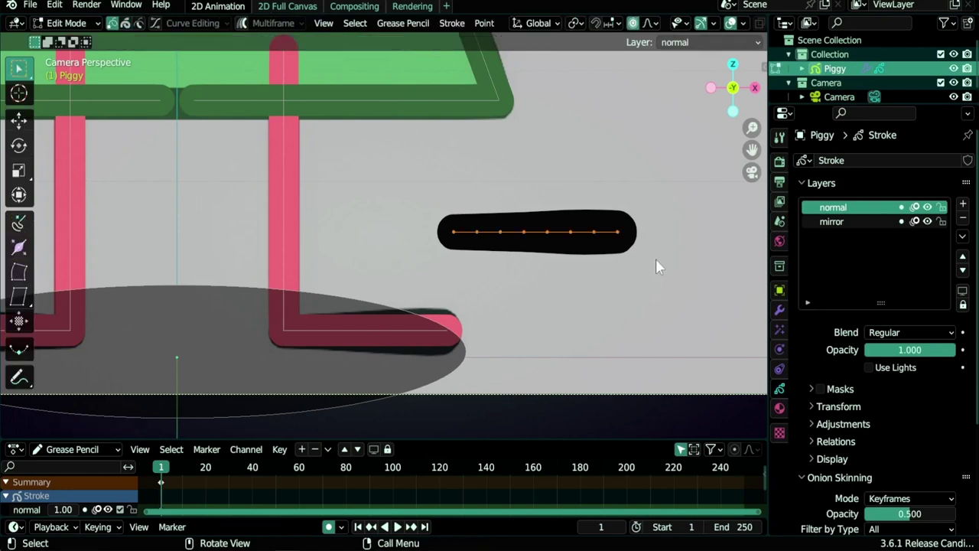
{"action": "key", "text": "o"}
{"action": "key", "text": "g"}
{"action": "left_click", "coordinate": [482, 309]}
Step: Nudge the black shoe stroke so its heel point lines up with the corner of the leg stroke
{"action": "scroll", "coordinate": [347, 355], "scroll_direction": "up", "scroll_amount": 5}
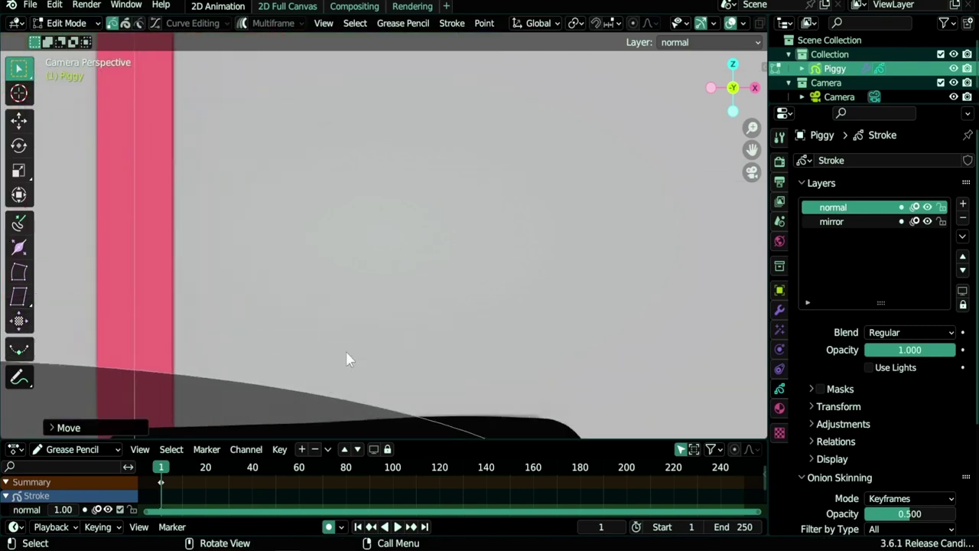
{"action": "middle_click_drag", "start_coordinate": [347, 352], "coordinate": [442, 118], "text": "shift"}
{"action": "scroll", "coordinate": [383, 168], "scroll_direction": "up", "scroll_amount": 3}
{"action": "middle_click_drag", "start_coordinate": [309, 208], "coordinate": [494, 264], "text": "shift"}
{"action": "scroll", "coordinate": [320, 318], "scroll_direction": "up", "scroll_amount": 4}
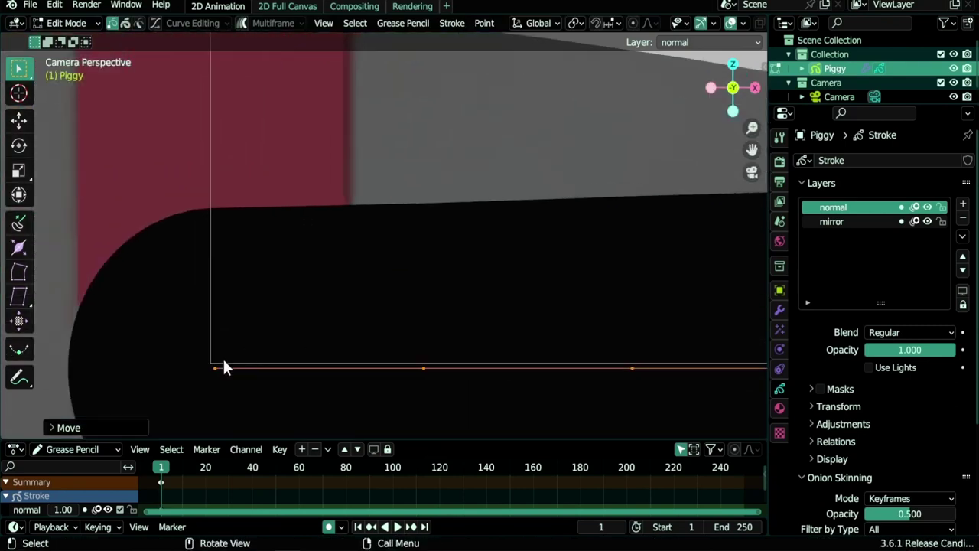
{"action": "middle_click_drag", "start_coordinate": [224, 367], "coordinate": [262, 302], "text": "shift"}
{"action": "key", "text": "g"}
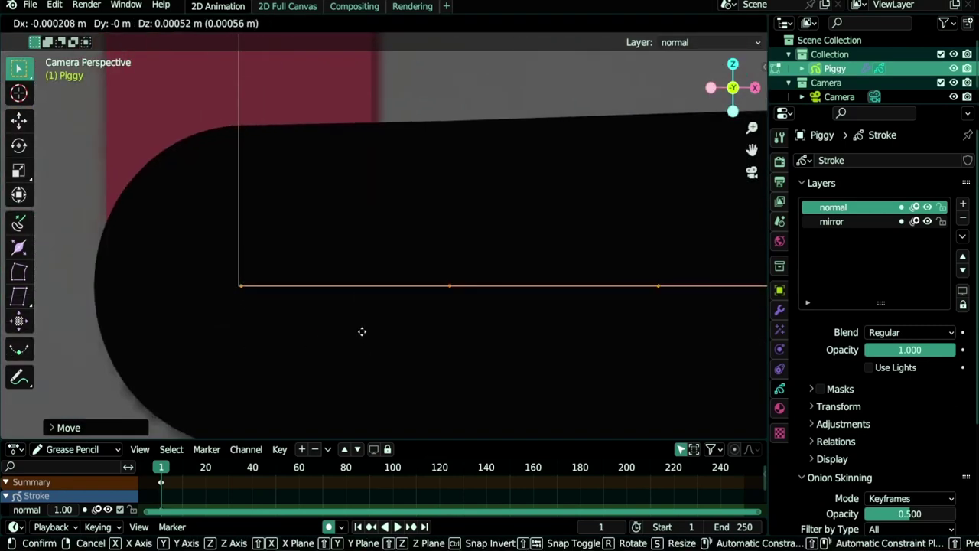
{"action": "left_click", "coordinate": [361, 332]}
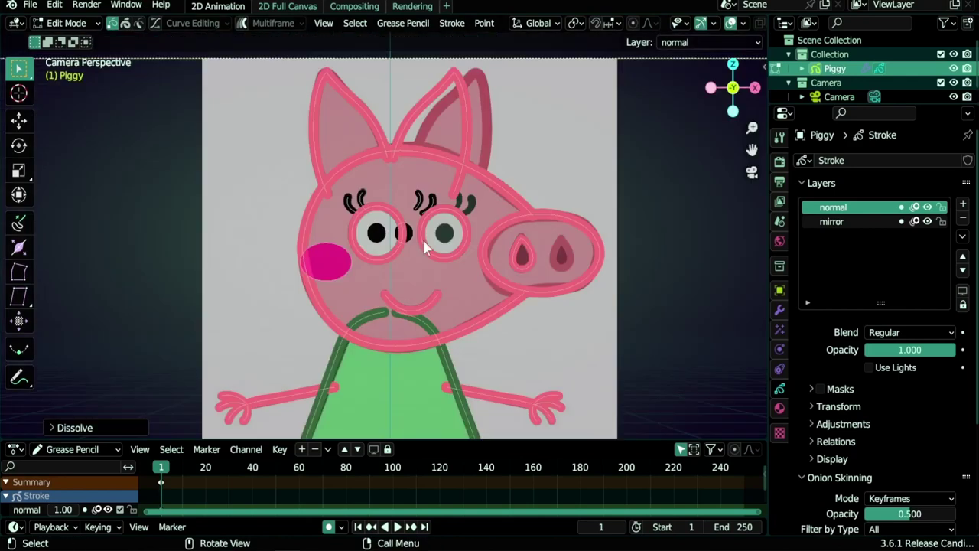
Step: Switch to Sculpt Mode, limit sculpting to selected strokes, and select the ear stroke
{"action": "key", "text": "ctrl+Tab"}
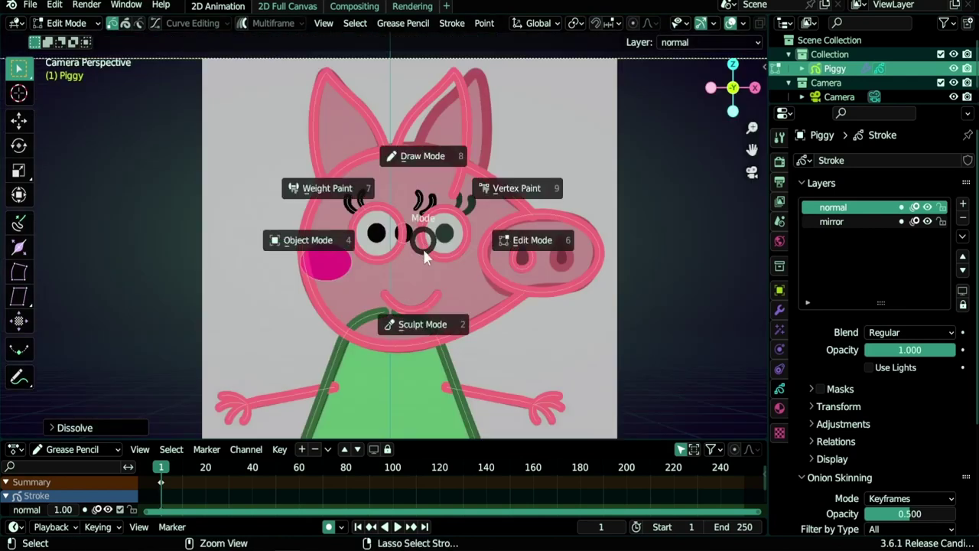
{"action": "left_click", "coordinate": [413, 326]}
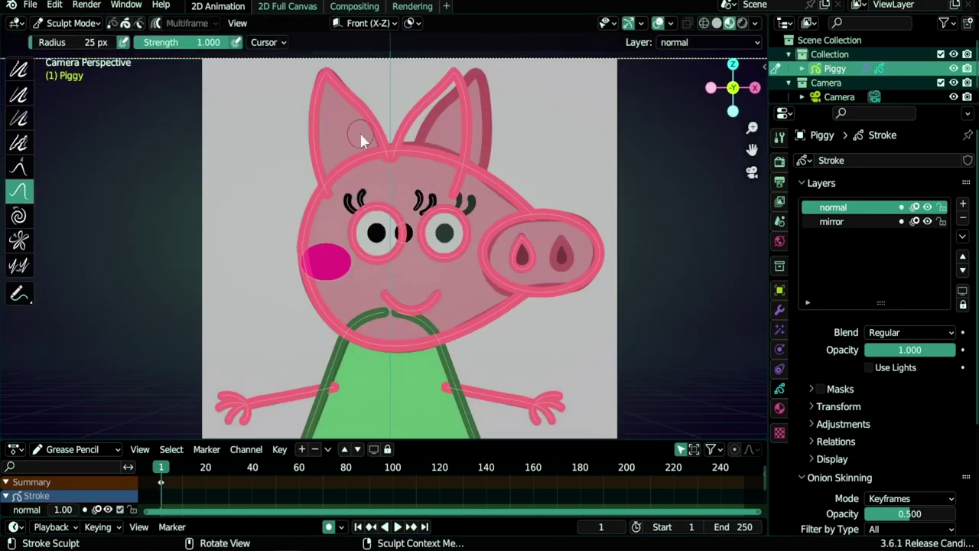
{"action": "mouse_move", "coordinate": [360, 131]}
{"action": "middle_mouse_down", "text": "ctrl"}
{"action": "mouse_move", "coordinate": [346, 124]}
{"action": "mouse_move", "coordinate": [421, 309]}
{"action": "middle_mouse_up", "text": "ctrl"}
{"action": "middle_click_drag", "start_coordinate": [404, 252], "coordinate": [420, 221], "text": "ctrl"}
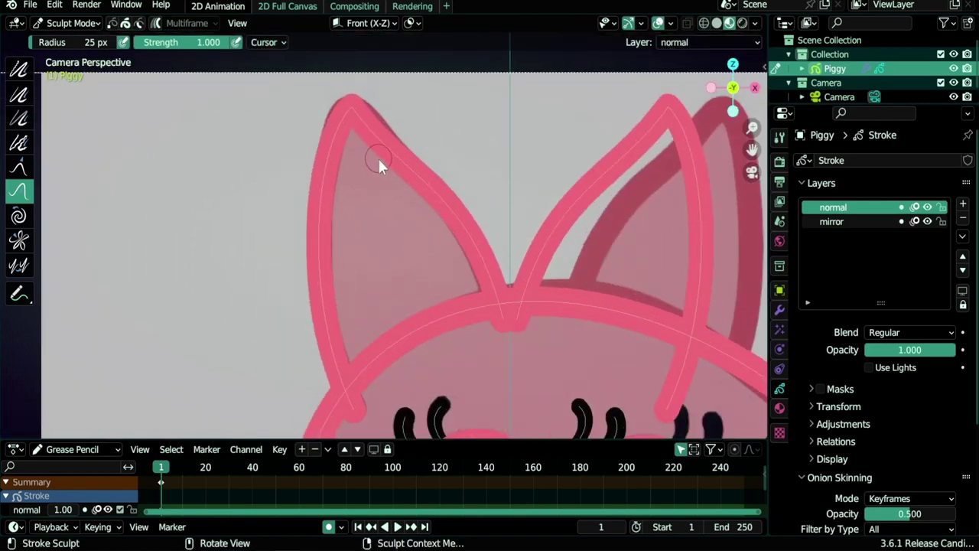
{"action": "left_click", "coordinate": [126, 25]}
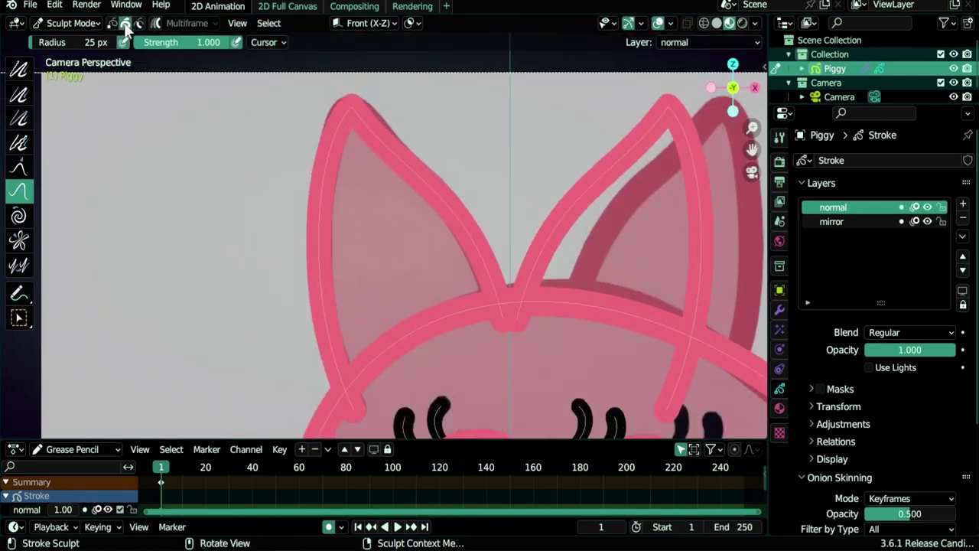
{"action": "left_click", "coordinate": [446, 202]}
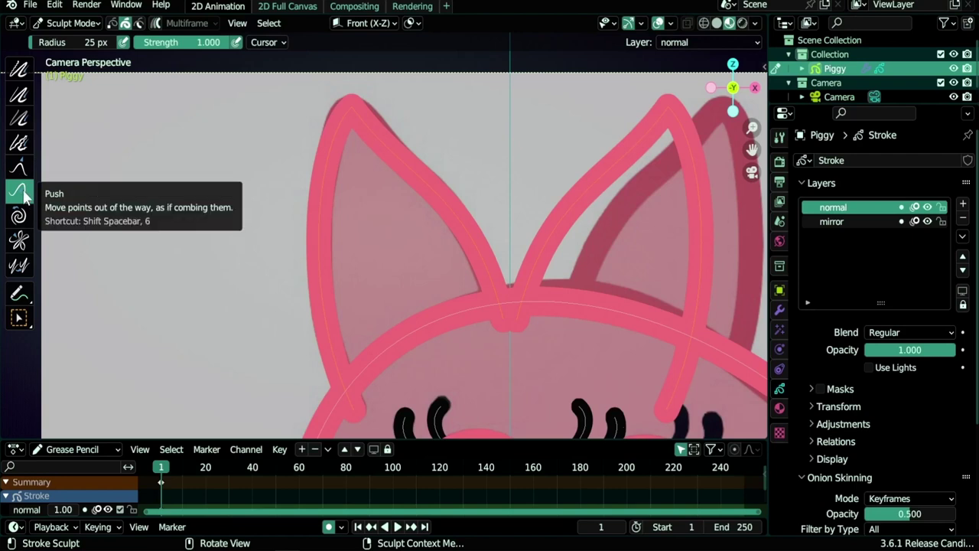
Step: Set the Push brush radius to 96 px and push the left ear's inner edge toward the reference outline
{"action": "key", "text": "f"}
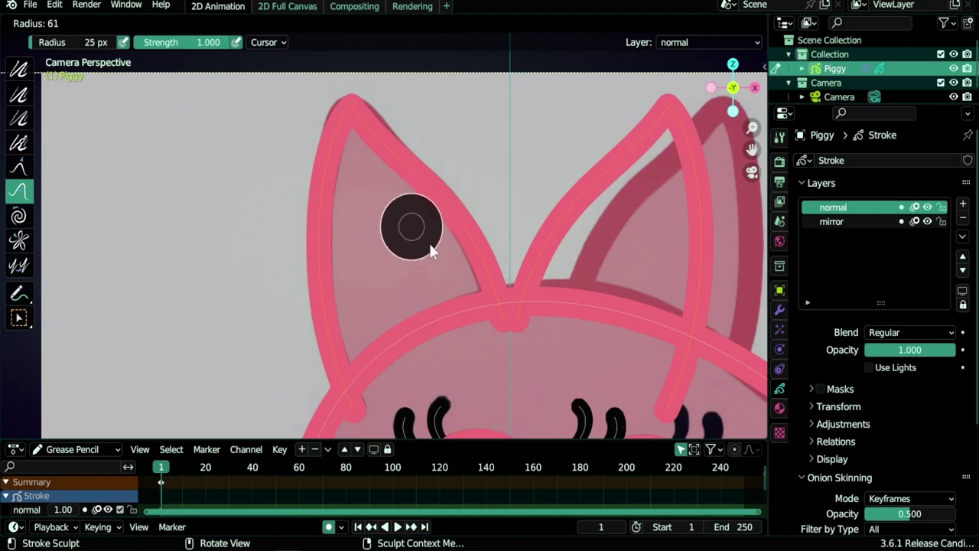
{"action": "left_click", "coordinate": [452, 268]}
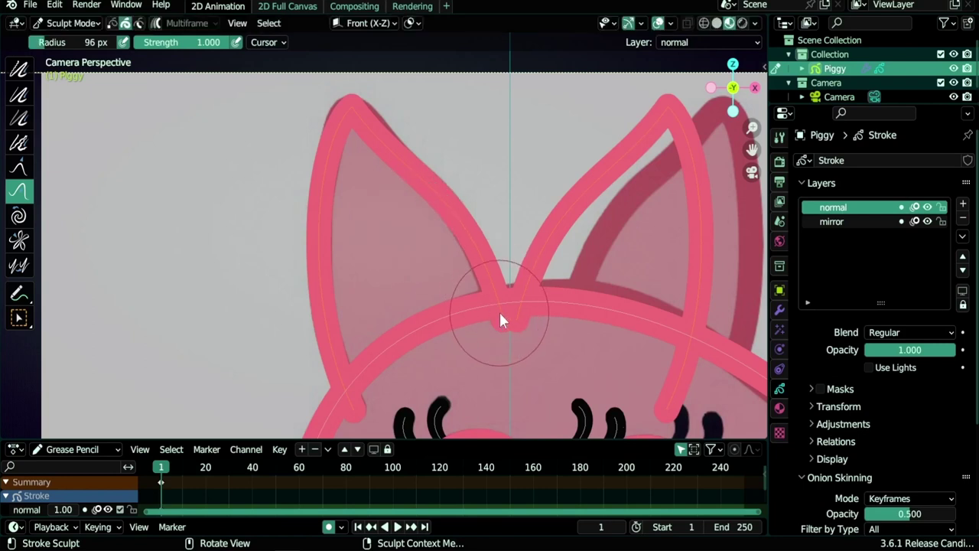
{"action": "mouse_move", "coordinate": [500, 319]}
{"action": "left_mouse_down"}
{"action": "mouse_move", "coordinate": [485, 328]}
{"action": "mouse_move", "coordinate": [494, 278]}
{"action": "mouse_move", "coordinate": [472, 230]}
{"action": "mouse_move", "coordinate": [451, 218]}
{"action": "left_mouse_up"}
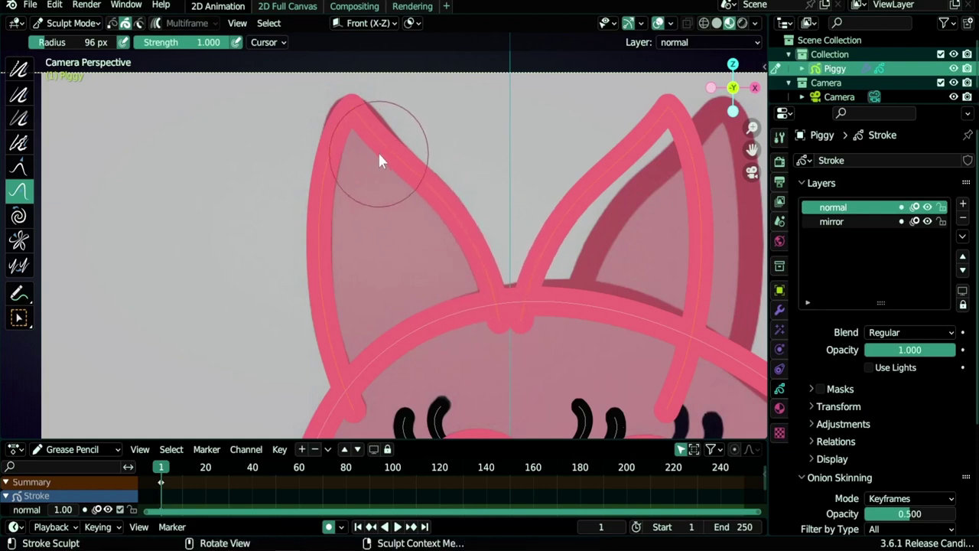
Step: Set the camera's piggy ref.jpg background image depth to Front and return to sculpting the Piggy object
{"action": "left_click", "coordinate": [844, 96]}
{"action": "scroll", "coordinate": [830, 390], "scroll_direction": "down", "scroll_amount": 6}
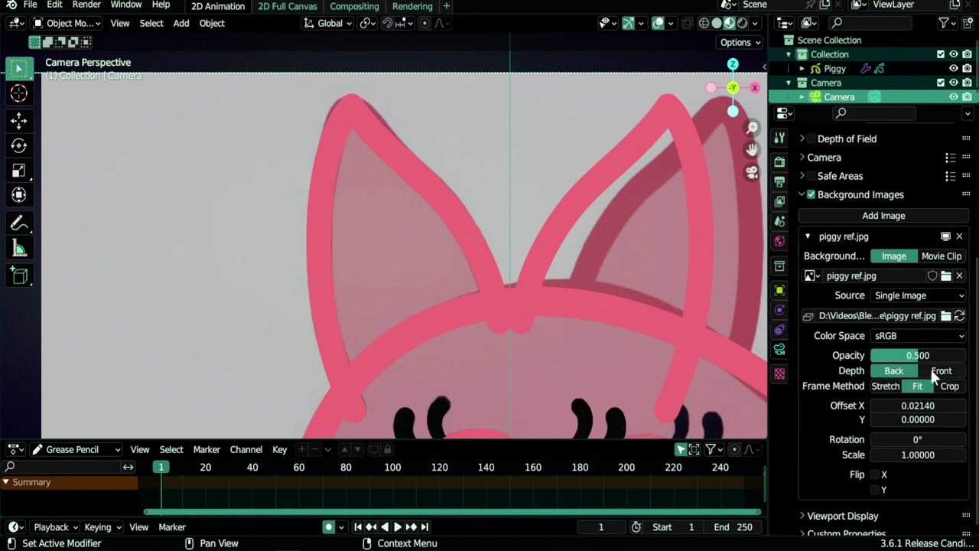
{"action": "left_click", "coordinate": [942, 371]}
{"action": "left_click", "coordinate": [835, 68]}
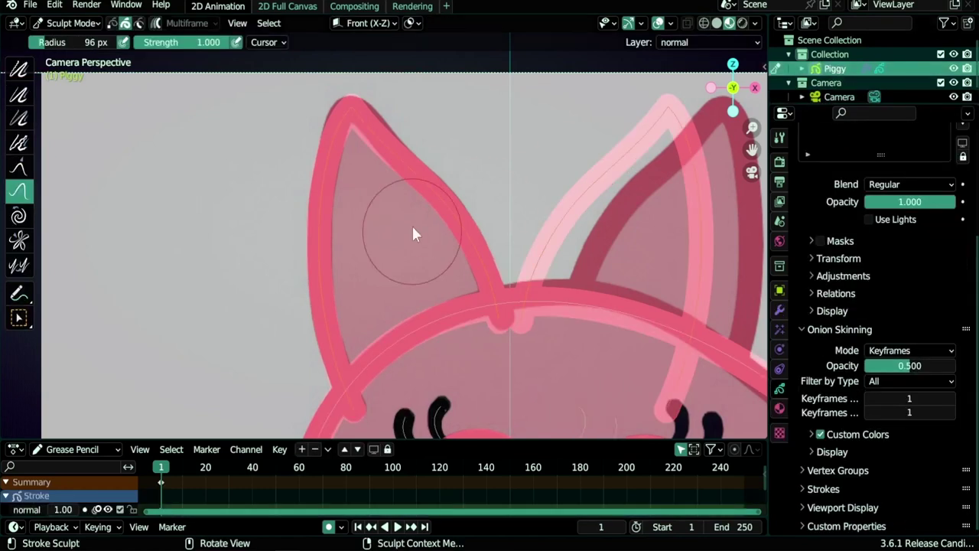
Step: Push the left ear's lower inner end and upper inner slope onto the reference outline
{"action": "left_click_drag", "start_coordinate": [512, 321], "coordinate": [513, 318]}
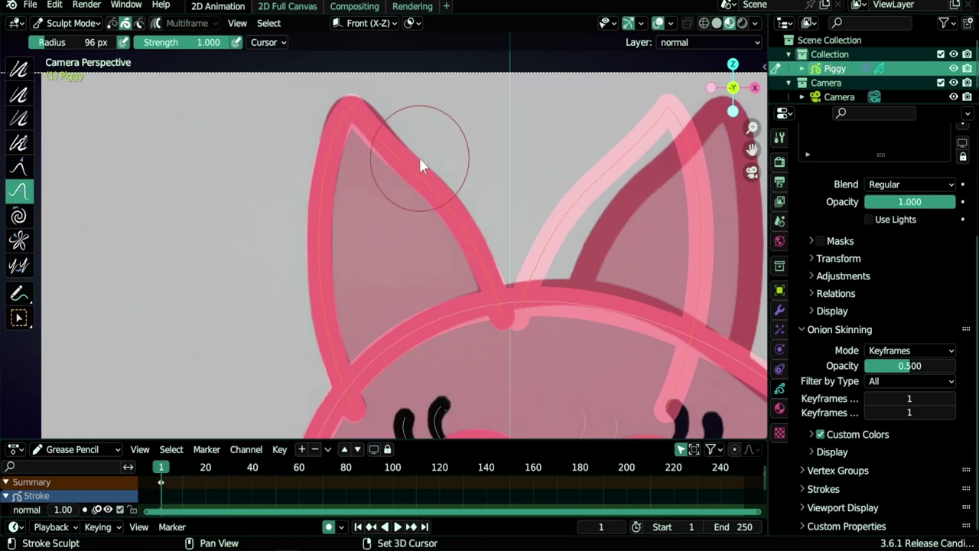
{"action": "mouse_move", "coordinate": [419, 158]}
{"action": "middle_mouse_down", "text": "shift"}
{"action": "mouse_move", "coordinate": [417, 212]}
{"action": "mouse_move", "coordinate": [443, 202]}
{"action": "mouse_move", "coordinate": [441, 191]}
{"action": "middle_mouse_up", "text": "shift"}
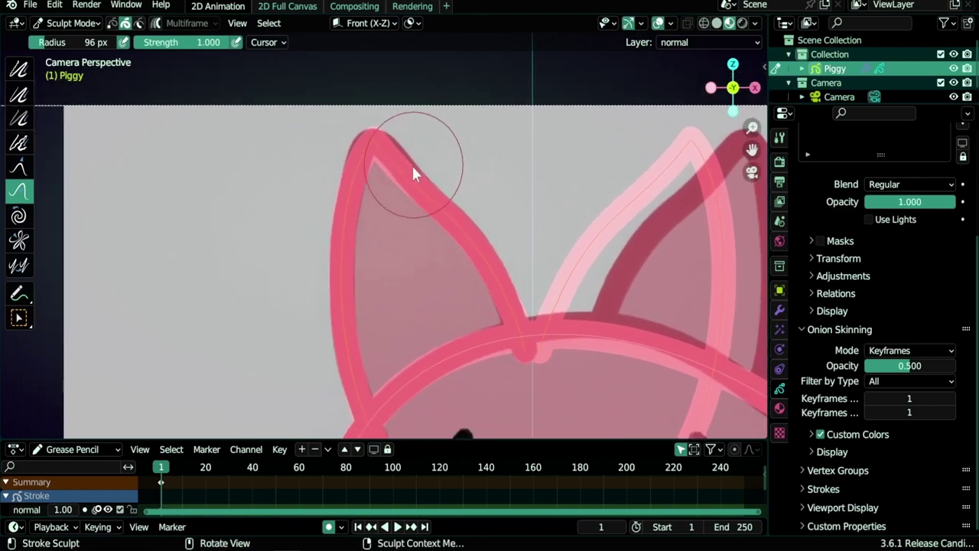
{"action": "left_click_drag", "start_coordinate": [389, 155], "coordinate": [358, 196]}
Step: Shape the left ear's tip to the reference using Push brush radii of 197 px and 97 px
{"action": "key", "text": "f"}
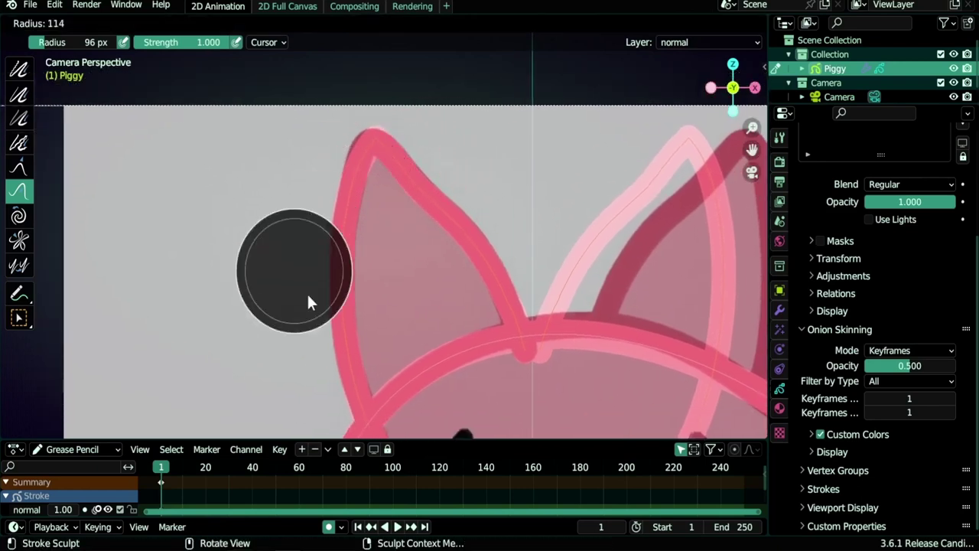
{"action": "left_click", "coordinate": [292, 272]}
{"action": "left_click_drag", "start_coordinate": [365, 125], "coordinate": [368, 147]}
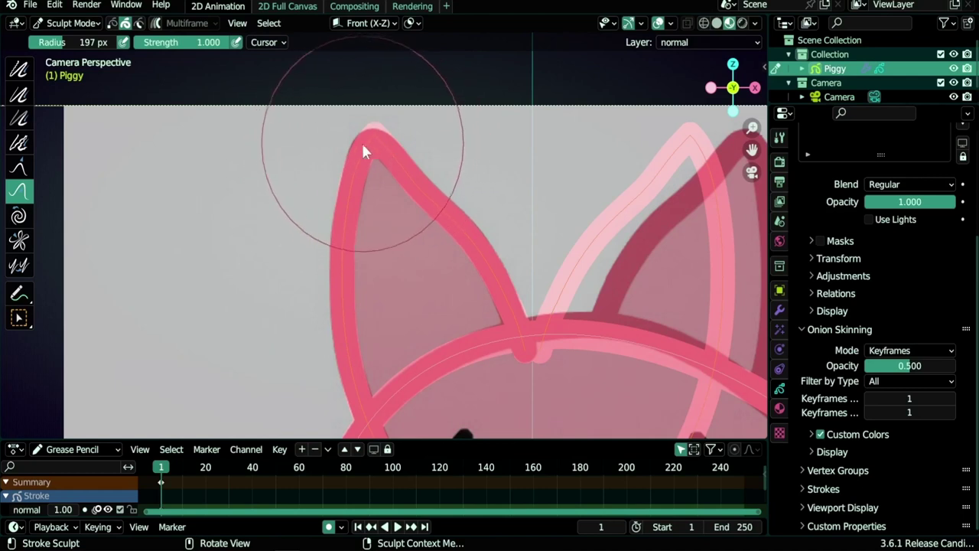
{"action": "key", "text": "f"}
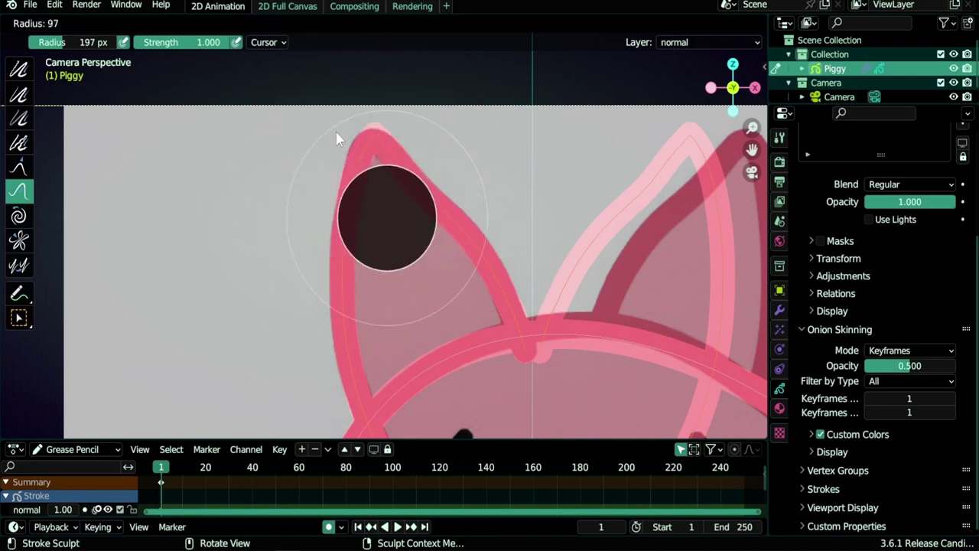
{"action": "left_click", "coordinate": [339, 138]}
{"action": "mouse_move", "coordinate": [384, 149]}
{"action": "left_mouse_down"}
{"action": "mouse_move", "coordinate": [380, 140]}
{"action": "mouse_move", "coordinate": [358, 143]}
{"action": "mouse_move", "coordinate": [368, 145]}
{"action": "left_mouse_up"}
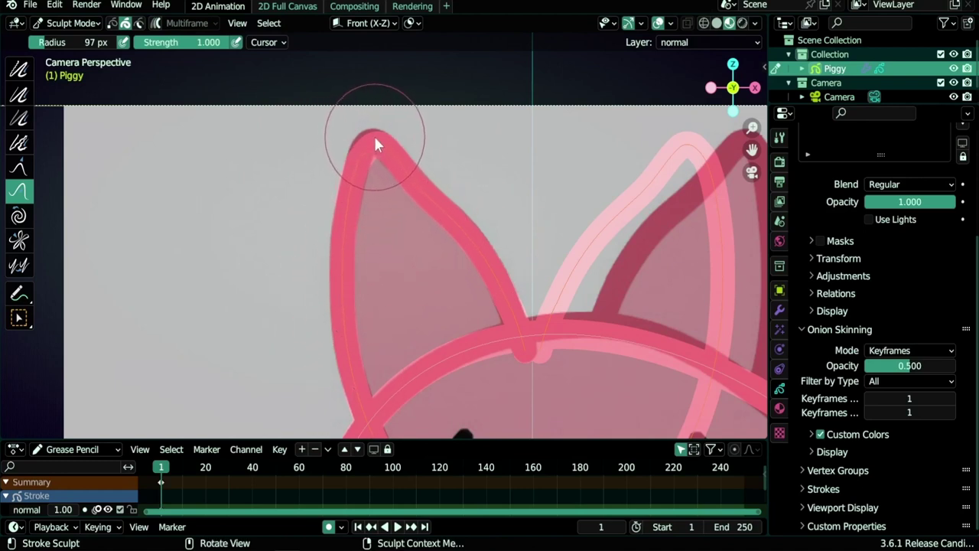
{"action": "left_click_drag", "start_coordinate": [370, 133], "coordinate": [375, 149]}
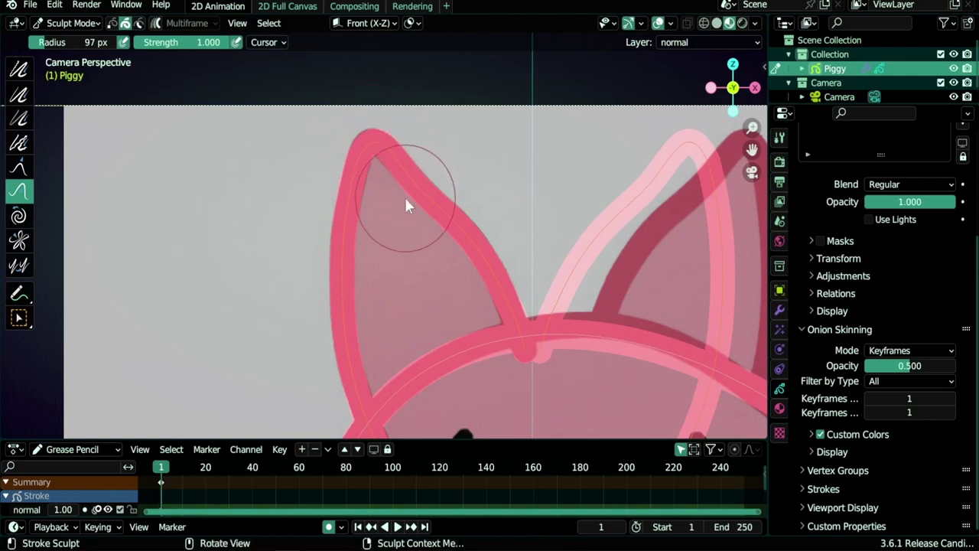
Step: Push the left ear's outer edge onto the reference with brush radii of 205, 85 and 152 px, and compare it with viewport overlays toggled
{"action": "key", "text": "f"}
{"action": "left_click", "coordinate": [452, 220]}
{"action": "key", "text": "f"}
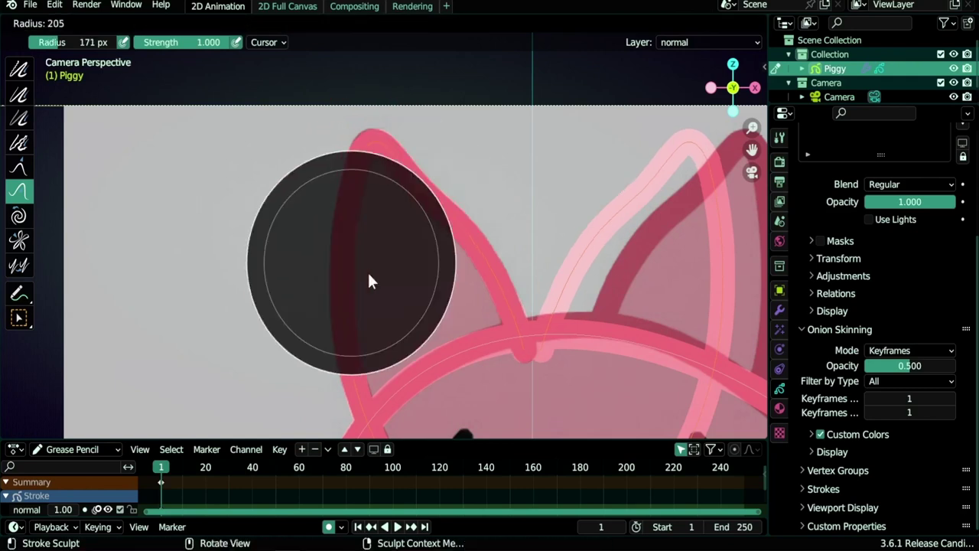
{"action": "left_click", "coordinate": [370, 272]}
{"action": "left_click_drag", "start_coordinate": [314, 280], "coordinate": [314, 280]}
{"action": "key", "text": "f"}
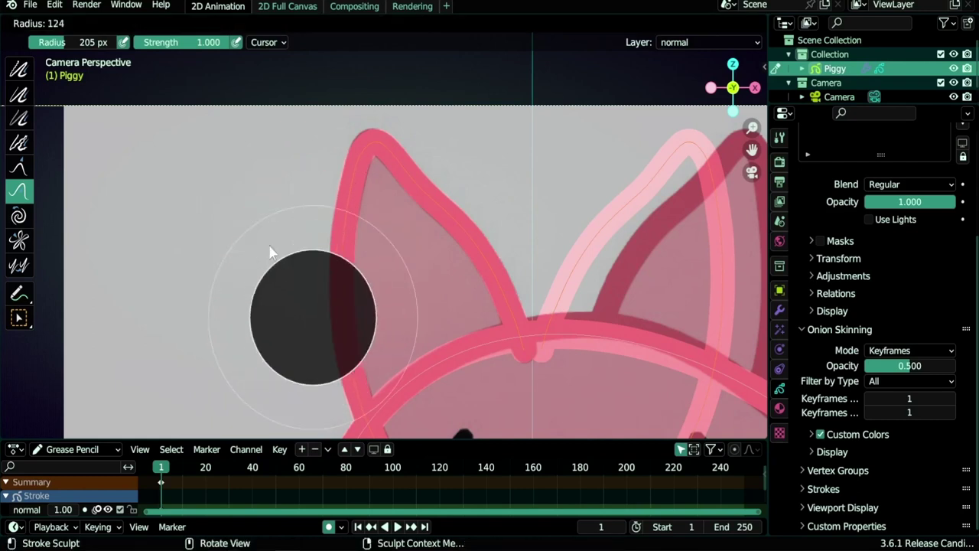
{"action": "left_click", "coordinate": [342, 323]}
{"action": "left_click_drag", "start_coordinate": [350, 283], "coordinate": [347, 277]}
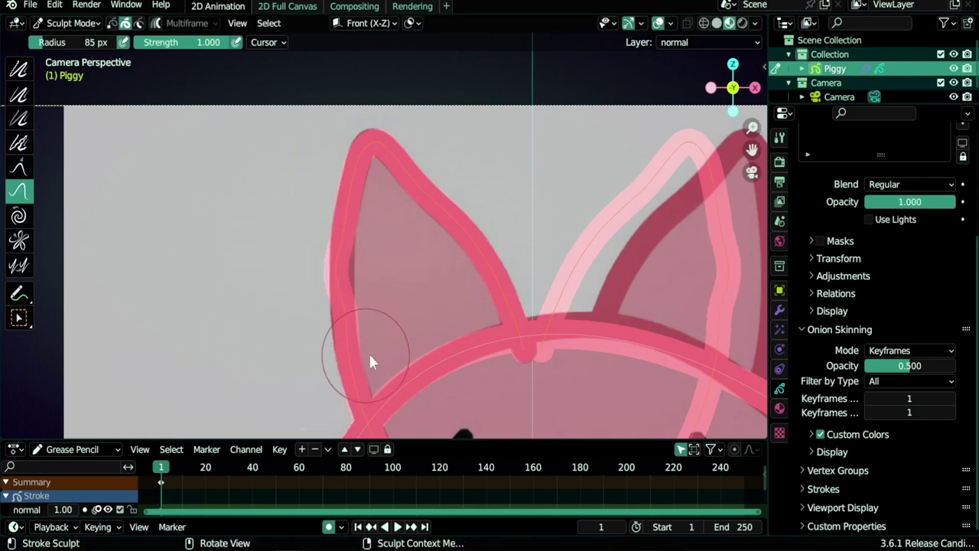
{"action": "scroll", "coordinate": [348, 285], "scroll_direction": "up", "scroll_amount": 3}
{"action": "scroll", "coordinate": [388, 306], "scroll_direction": "down", "scroll_amount": 3}
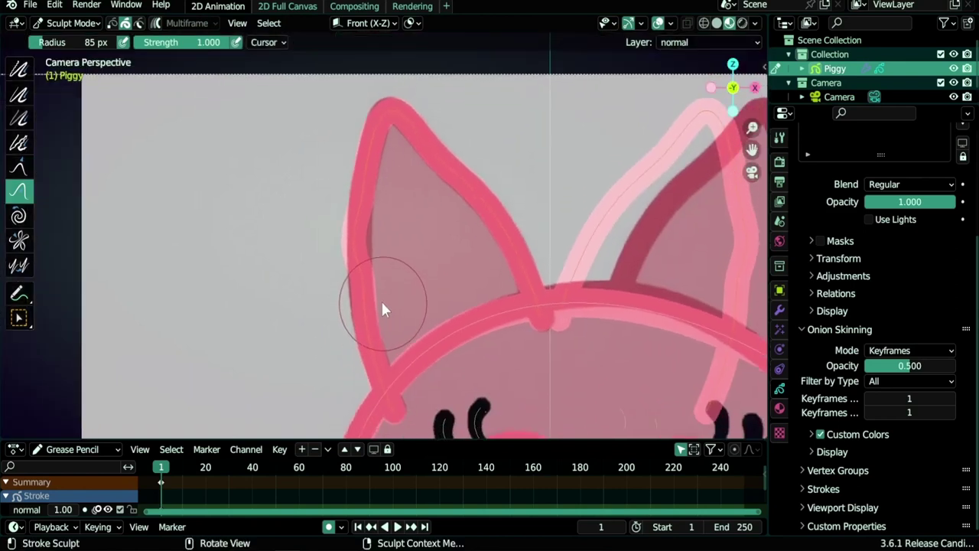
{"action": "mouse_move", "coordinate": [359, 208]}
{"action": "left_mouse_down", "text": "shift"}
{"action": "mouse_move", "coordinate": [362, 196]}
{"action": "mouse_move", "coordinate": [363, 219]}
{"action": "left_mouse_up", "text": "shift"}
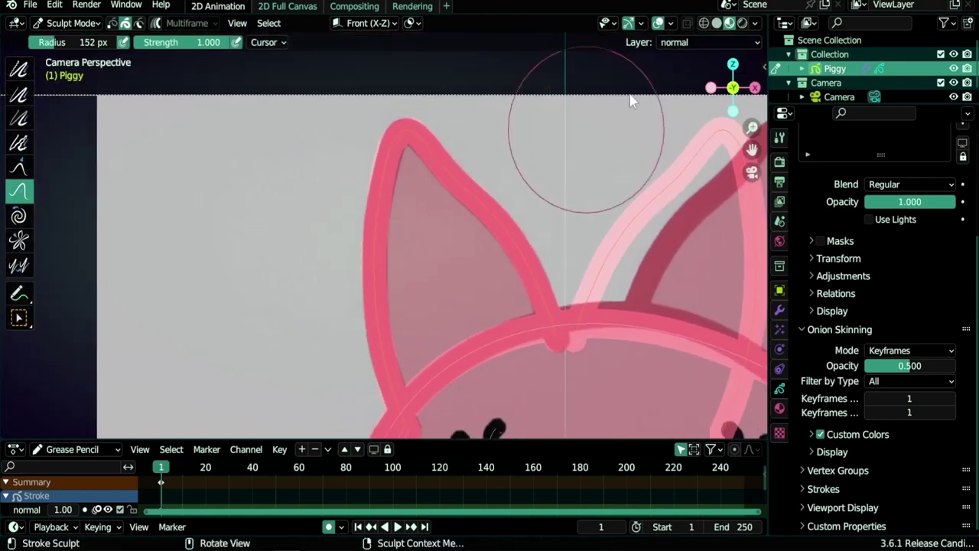
{"action": "left_click", "coordinate": [656, 23]}
{"action": "left_click", "coordinate": [656, 23]}
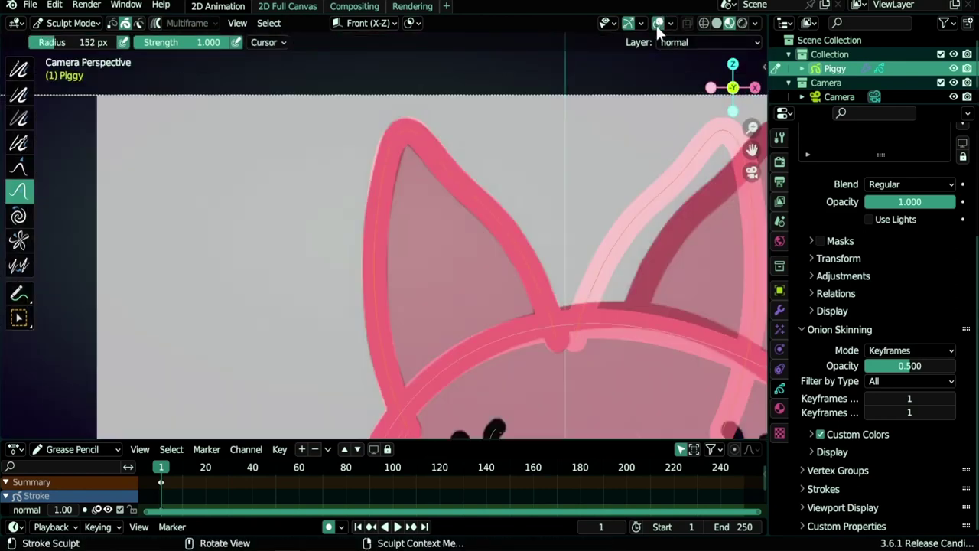
{"action": "left_click", "coordinate": [656, 23]}
{"action": "left_click", "coordinate": [656, 23]}
Step: Select the snout outline stroke and push its upper outer curve and front end onto the reference, using a 210 px brush radius
{"action": "scroll", "coordinate": [503, 243], "scroll_direction": "down", "scroll_amount": 3}
{"action": "middle_click_drag", "start_coordinate": [564, 382], "coordinate": [527, 245], "text": "shift"}
{"action": "middle_click_drag", "start_coordinate": [606, 277], "coordinate": [382, 287], "text": "shift"}
{"action": "scroll", "coordinate": [498, 207], "scroll_direction": "up", "scroll_amount": 5}
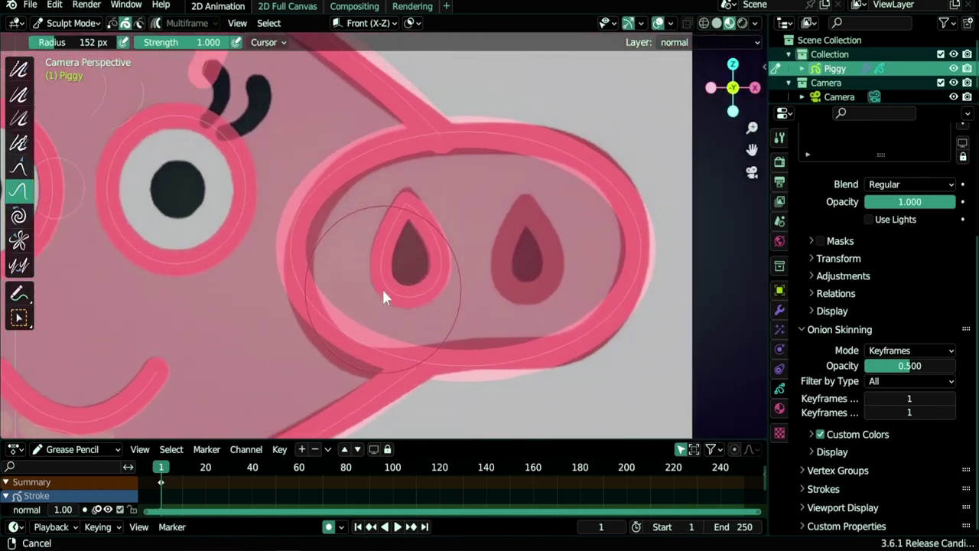
{"action": "left_click", "coordinate": [577, 157], "text": "alt"}
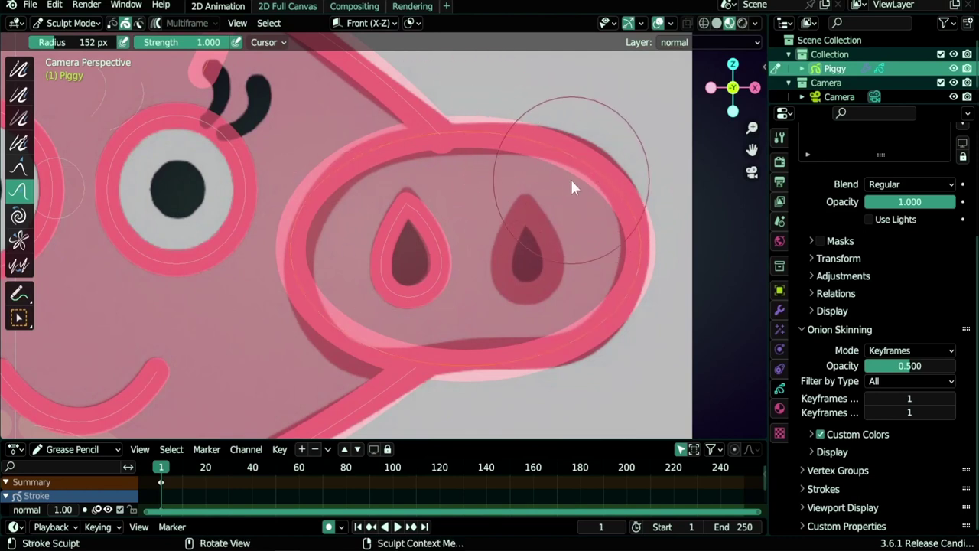
{"action": "left_click_drag", "start_coordinate": [573, 179], "coordinate": [579, 176]}
{"action": "scroll", "coordinate": [609, 244], "scroll_direction": "down", "scroll_amount": 1}
{"action": "key", "text": "f"}
{"action": "left_click", "coordinate": [638, 261]}
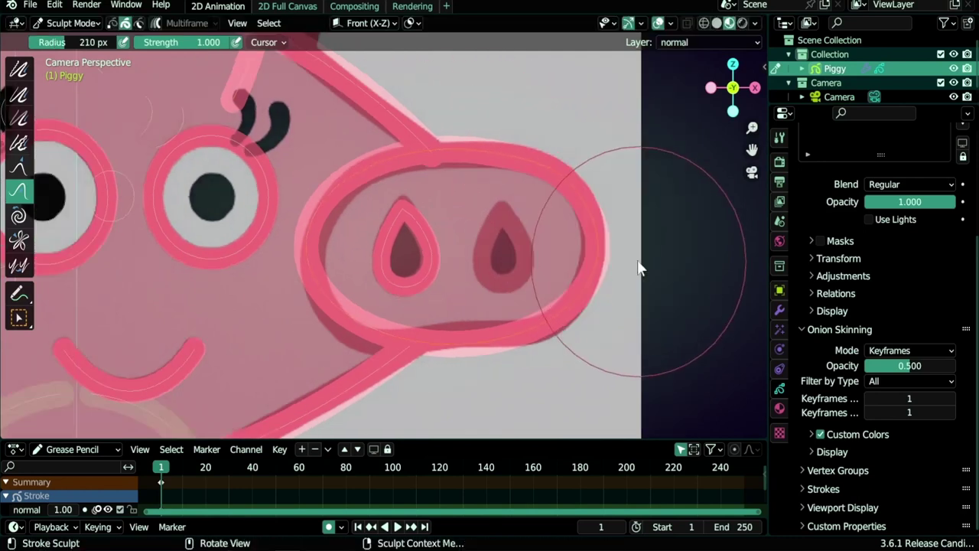
{"action": "mouse_move", "coordinate": [639, 268]}
{"action": "left_mouse_down"}
{"action": "mouse_move", "coordinate": [641, 258]}
{"action": "mouse_move", "coordinate": [574, 312]}
{"action": "mouse_move", "coordinate": [575, 335]}
{"action": "mouse_move", "coordinate": [538, 285]}
{"action": "left_mouse_up"}
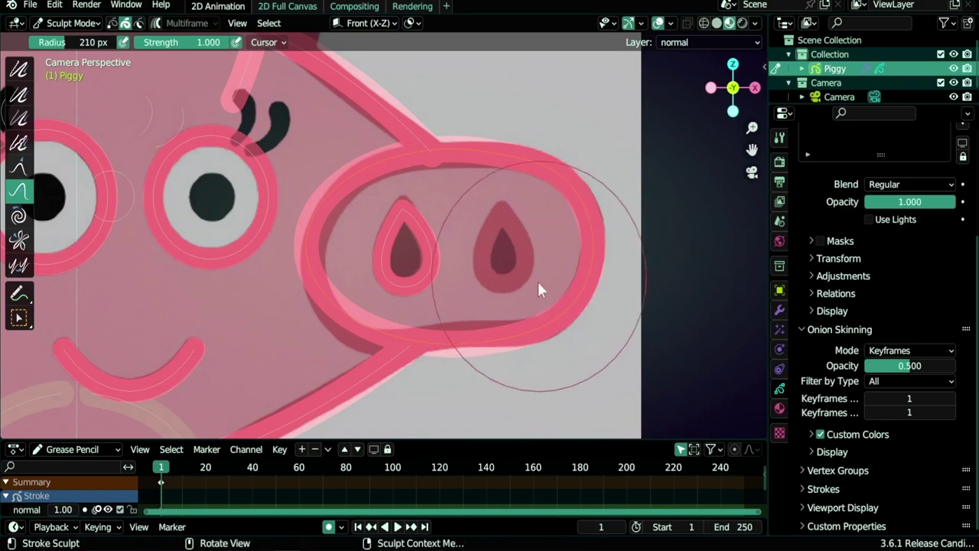
Step: Push the snout outline's lower edge, inner end and upper edge until they follow the reference contour
{"action": "middle_click_drag", "start_coordinate": [519, 300], "coordinate": [497, 259], "text": "shift"}
{"action": "scroll", "coordinate": [505, 259], "scroll_direction": "up", "scroll_amount": 1}
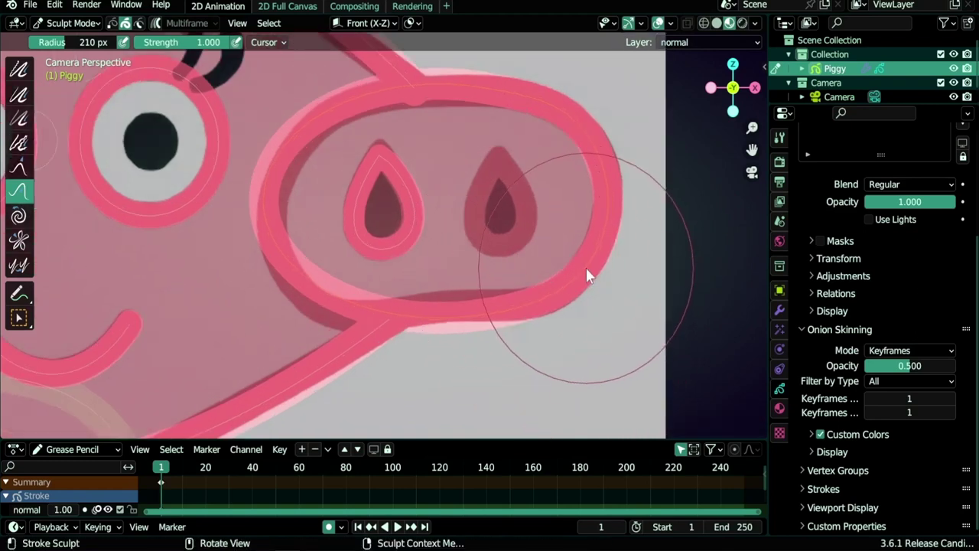
{"action": "mouse_move", "coordinate": [586, 268]}
{"action": "left_mouse_down"}
{"action": "mouse_move", "coordinate": [641, 327]}
{"action": "mouse_move", "coordinate": [643, 306]}
{"action": "mouse_move", "coordinate": [656, 323]}
{"action": "mouse_move", "coordinate": [324, 341]}
{"action": "mouse_move", "coordinate": [332, 350]}
{"action": "mouse_move", "coordinate": [223, 164]}
{"action": "mouse_move", "coordinate": [240, 166]}
{"action": "mouse_move", "coordinate": [211, 254]}
{"action": "left_mouse_up"}
{"action": "left_click_drag", "start_coordinate": [284, 102], "coordinate": [634, 149]}
{"action": "left_click_drag", "start_coordinate": [223, 207], "coordinate": [222, 226]}
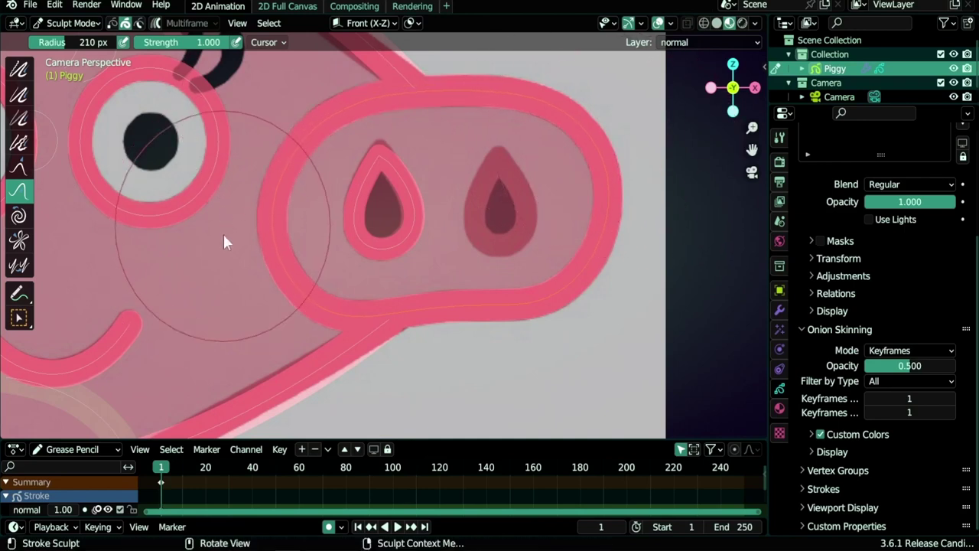
Step: Select the nostril stroke, adjust the Push brush radius, and move the nostril's pointed tip up to the reference
{"action": "scroll", "coordinate": [403, 230], "scroll_direction": "up", "scroll_amount": 4}
{"action": "middle_click_drag", "start_coordinate": [412, 220], "coordinate": [398, 252], "text": "shift"}
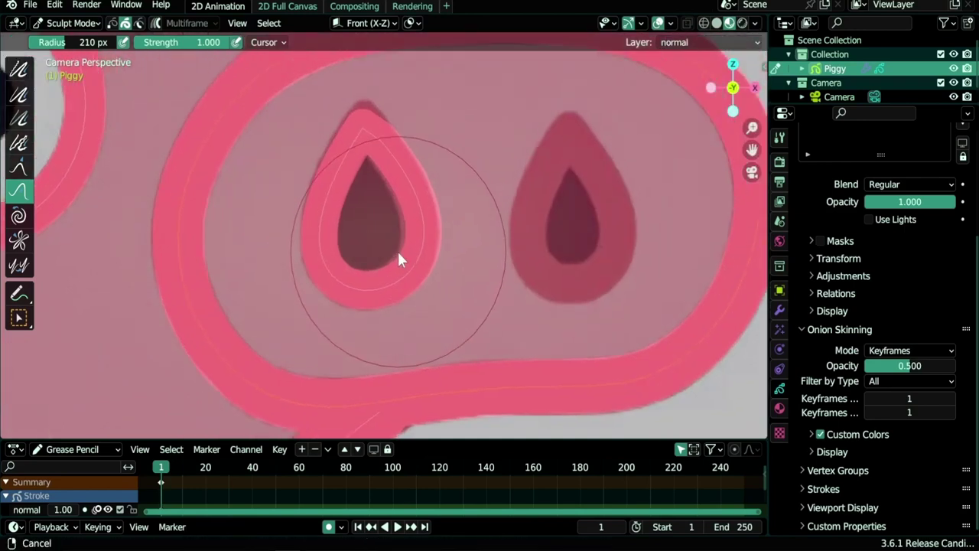
{"action": "left_click_drag", "start_coordinate": [398, 249], "coordinate": [402, 284]}
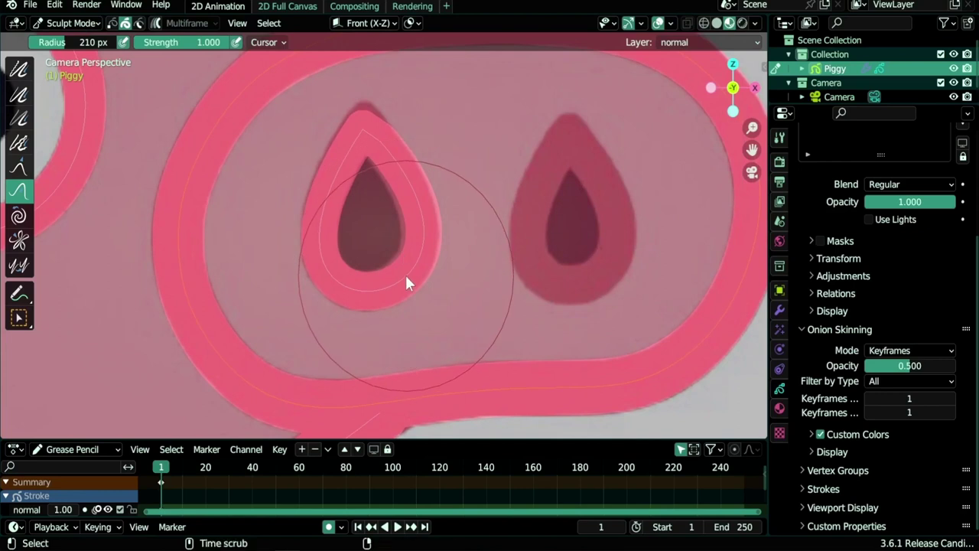
{"action": "left_click_drag", "start_coordinate": [153, 188], "coordinate": [191, 215]}
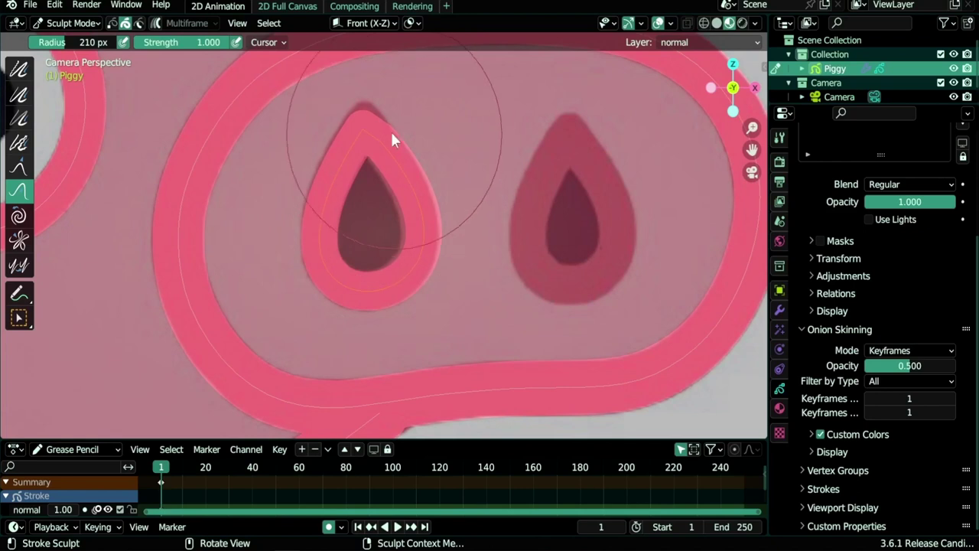
{"action": "key", "text": "f"}
{"action": "left_click", "coordinate": [439, 144]}
{"action": "left_click_drag", "start_coordinate": [414, 139], "coordinate": [400, 132]}
{"action": "left_click_drag", "start_coordinate": [376, 121], "coordinate": [372, 111]}
Step: Set the Push brush radius to 180 px and push the nostril's two sides to fit the reference
{"action": "key", "text": "f"}
{"action": "left_click", "coordinate": [295, 195]}
{"action": "mouse_move", "coordinate": [295, 195]}
{"action": "left_mouse_down"}
{"action": "mouse_move", "coordinate": [280, 170]}
{"action": "mouse_move", "coordinate": [305, 252]}
{"action": "left_mouse_up"}
{"action": "mouse_move", "coordinate": [480, 236]}
{"action": "left_mouse_down"}
{"action": "mouse_move", "coordinate": [473, 188]}
{"action": "mouse_move", "coordinate": [445, 133]}
{"action": "mouse_move", "coordinate": [472, 216]}
{"action": "left_mouse_up"}
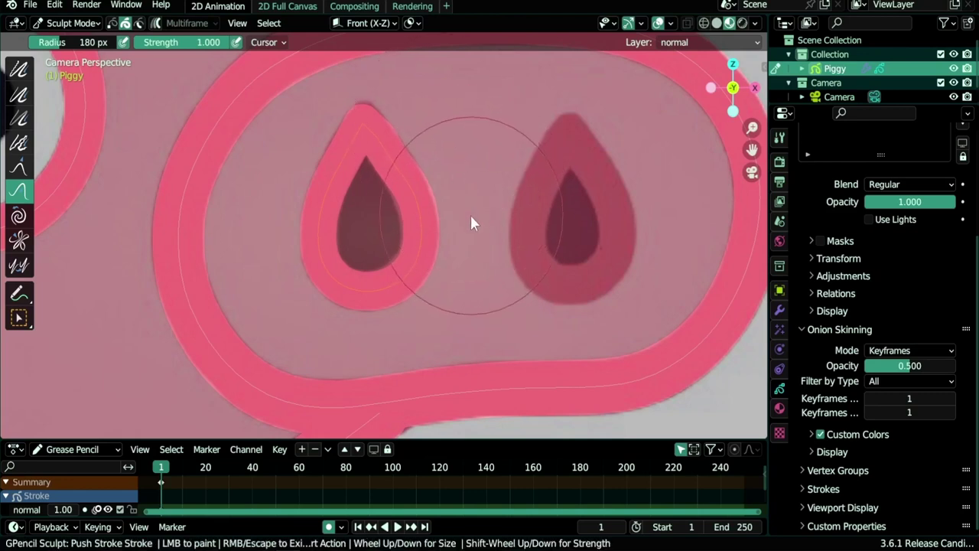
Step: Refine the nostril's upper edge near the tip with a 138 px Push brush
{"action": "scroll", "coordinate": [428, 191], "scroll_direction": "up", "scroll_amount": 4}
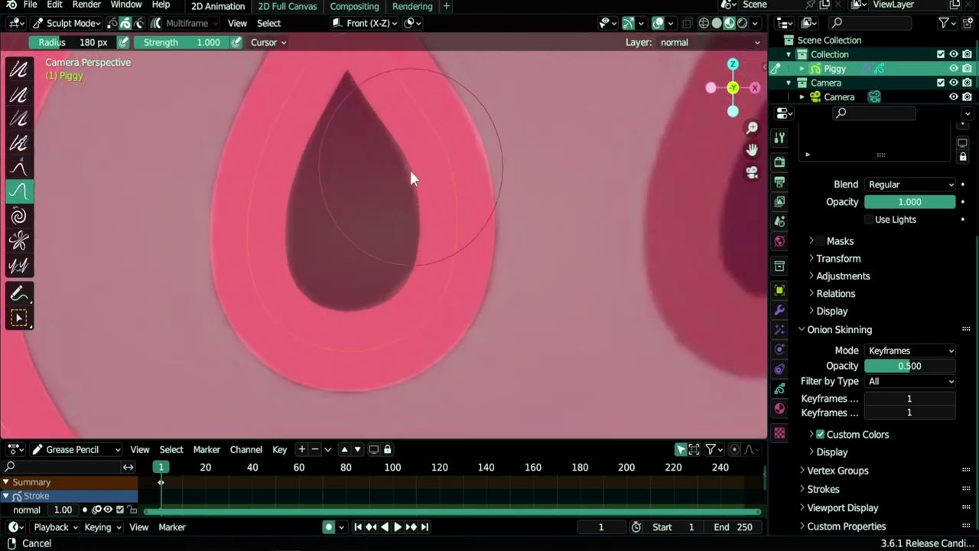
{"action": "middle_click_drag", "start_coordinate": [410, 170], "coordinate": [417, 289], "text": "shift"}
{"action": "scroll", "coordinate": [429, 245], "scroll_direction": "up", "scroll_amount": 1}
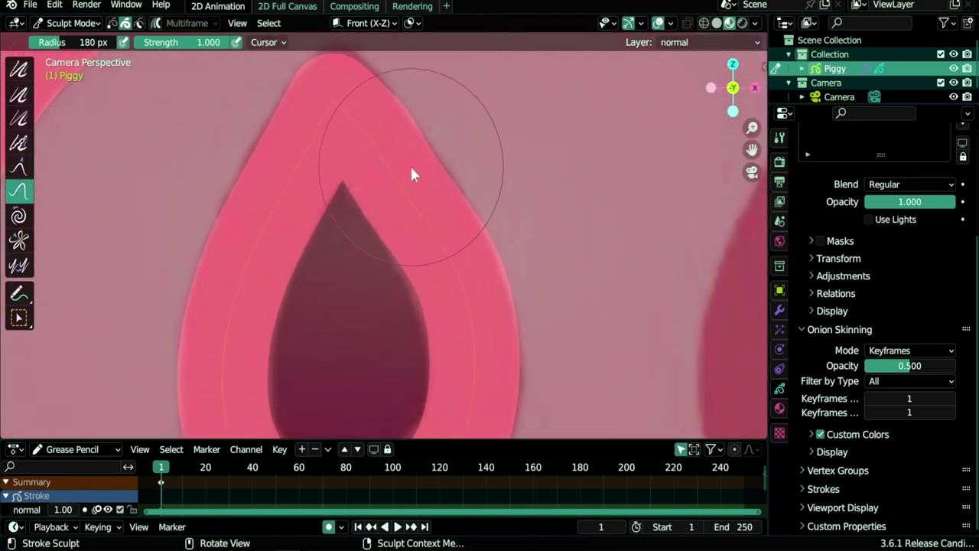
{"action": "key", "text": "f"}
{"action": "left_click", "coordinate": [448, 201]}
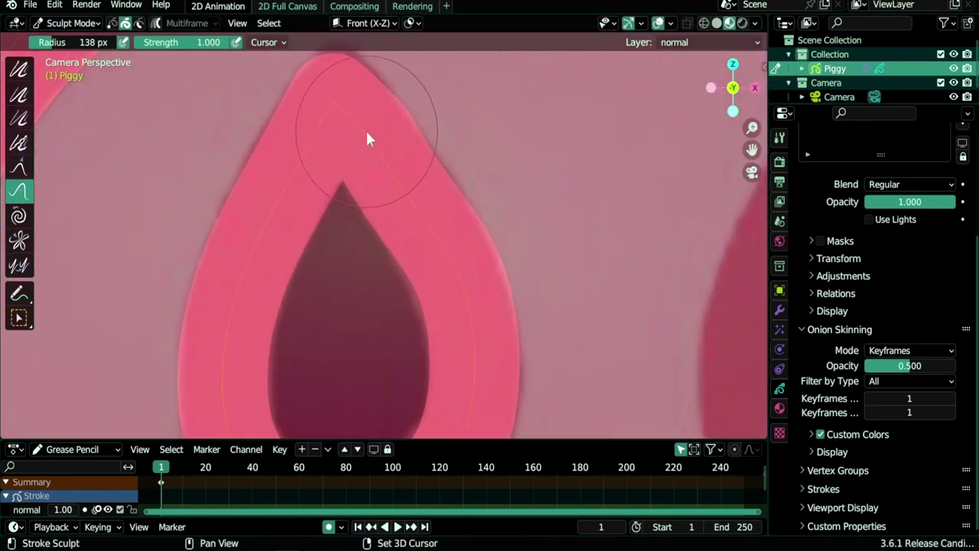
{"action": "mouse_move", "coordinate": [366, 131]}
{"action": "left_mouse_down"}
{"action": "mouse_move", "coordinate": [429, 224]}
{"action": "mouse_move", "coordinate": [483, 259]}
{"action": "left_mouse_up"}
Step: Inspect the sculpted strokes across the whole head and body against the reference
{"action": "middle_click_drag", "start_coordinate": [434, 188], "coordinate": [401, 241], "text": "ctrl"}
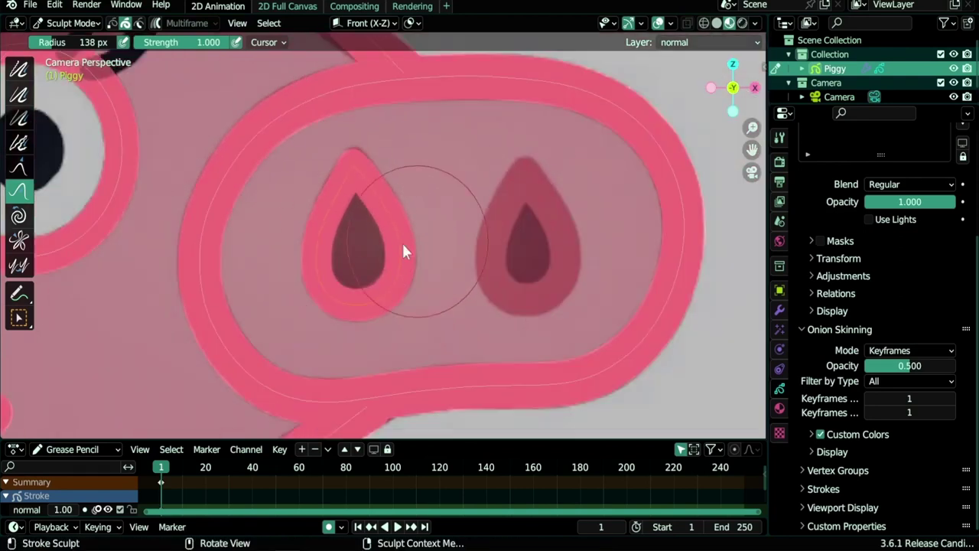
{"action": "scroll", "coordinate": [341, 261], "scroll_direction": "down", "scroll_amount": 4}
{"action": "middle_click_drag", "start_coordinate": [285, 290], "coordinate": [439, 297], "text": "shift"}
{"action": "scroll", "coordinate": [427, 157], "scroll_direction": "down", "scroll_amount": 2}
{"action": "middle_click_drag", "start_coordinate": [432, 182], "coordinate": [410, 302], "text": "shift"}
{"action": "middle_click_drag", "start_coordinate": [430, 177], "coordinate": [379, 291], "text": "shift"}
{"action": "middle_click_drag", "start_coordinate": [394, 224], "coordinate": [351, 288], "text": "shift"}
{"action": "mouse_move", "coordinate": [323, 256]}
{"action": "middle_mouse_down", "text": "shift"}
{"action": "mouse_move", "coordinate": [292, 284]}
{"action": "mouse_move", "coordinate": [317, 171]}
{"action": "mouse_move", "coordinate": [302, 125]}
{"action": "middle_mouse_up", "text": "shift"}
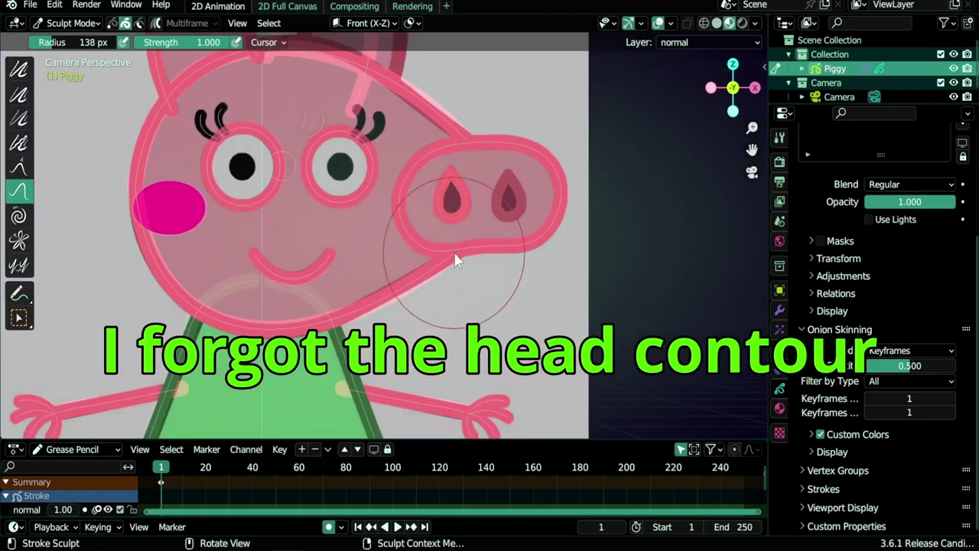
Step: Switch to Edit Mode and duplicate the nostril stroke onto the second nostril of the reference
{"action": "key", "text": "Tab"}
{"action": "scroll", "coordinate": [474, 219], "scroll_direction": "up", "scroll_amount": 4}
{"action": "middle_click_drag", "start_coordinate": [498, 213], "coordinate": [376, 286], "text": "shift"}
{"action": "scroll", "coordinate": [422, 265], "scroll_direction": "up", "scroll_amount": 3}
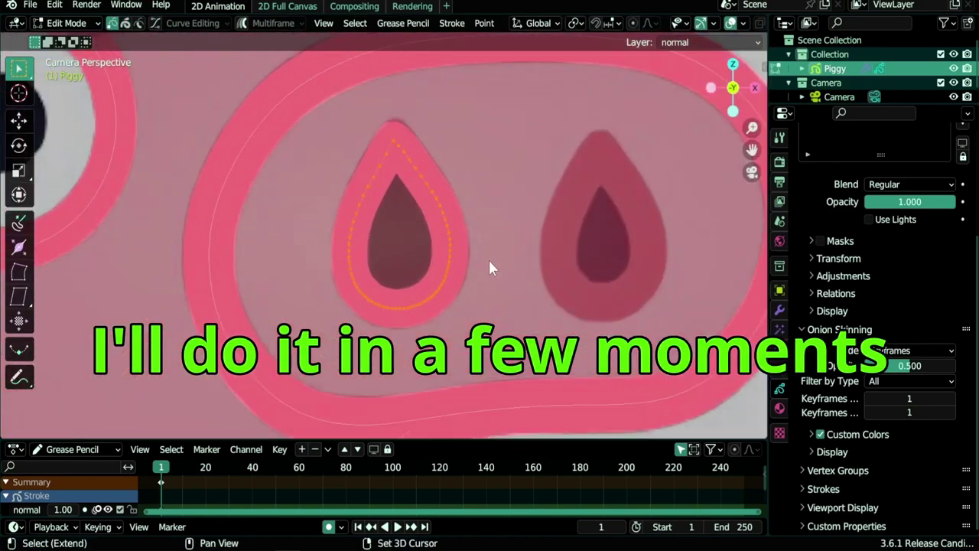
{"action": "middle_click_drag", "start_coordinate": [489, 261], "coordinate": [424, 284], "text": "shift"}
{"action": "key", "text": "shift+d"}
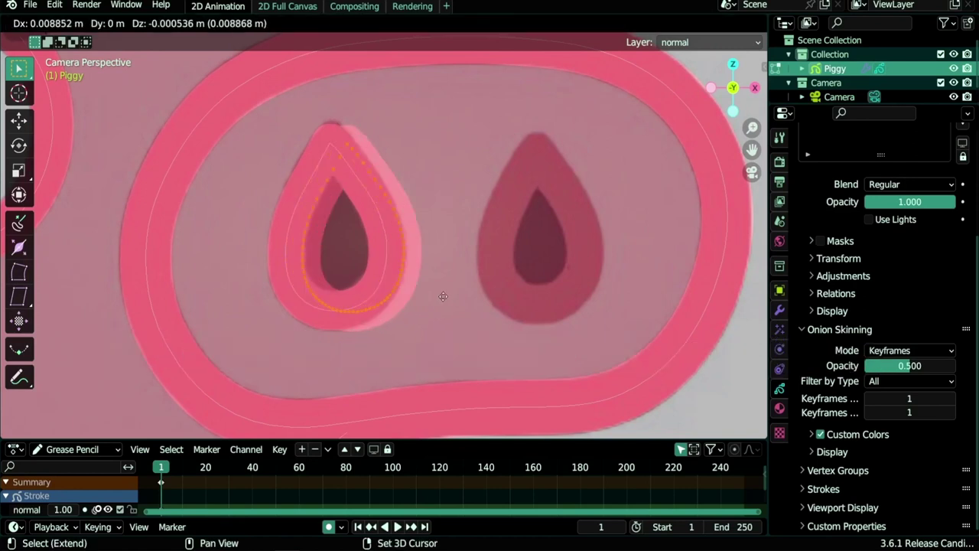
{"action": "left_click", "coordinate": [508, 214]}
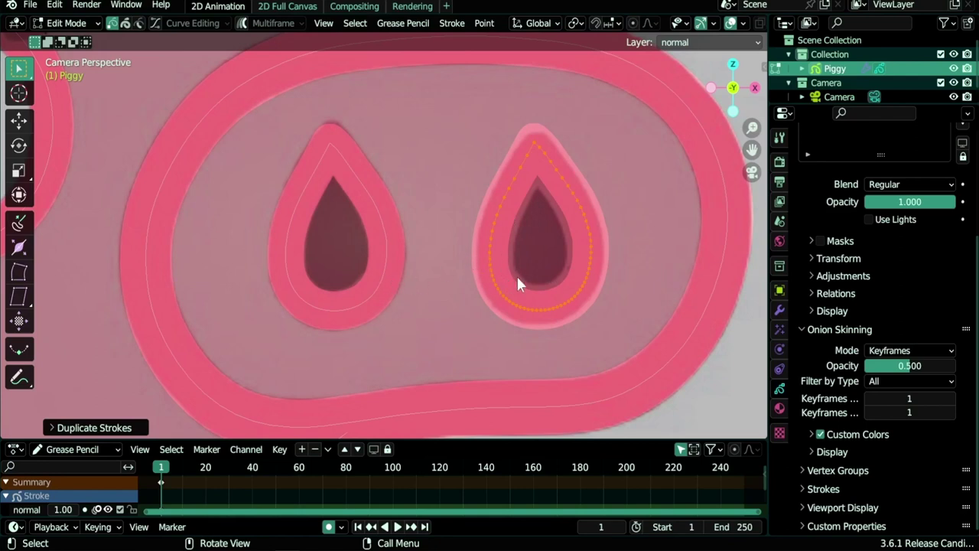
Step: Check that Scale Stroke Thickness is enabled and scale the duplicated nostril stroke to about 0.93 to fit the reference
{"action": "left_click", "coordinate": [452, 23]}
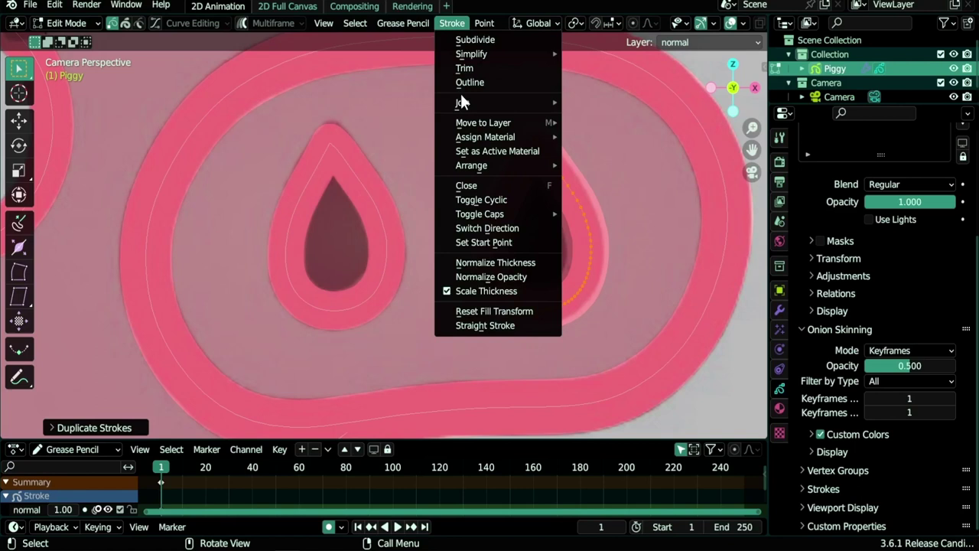
{"action": "left_click", "coordinate": [453, 289]}
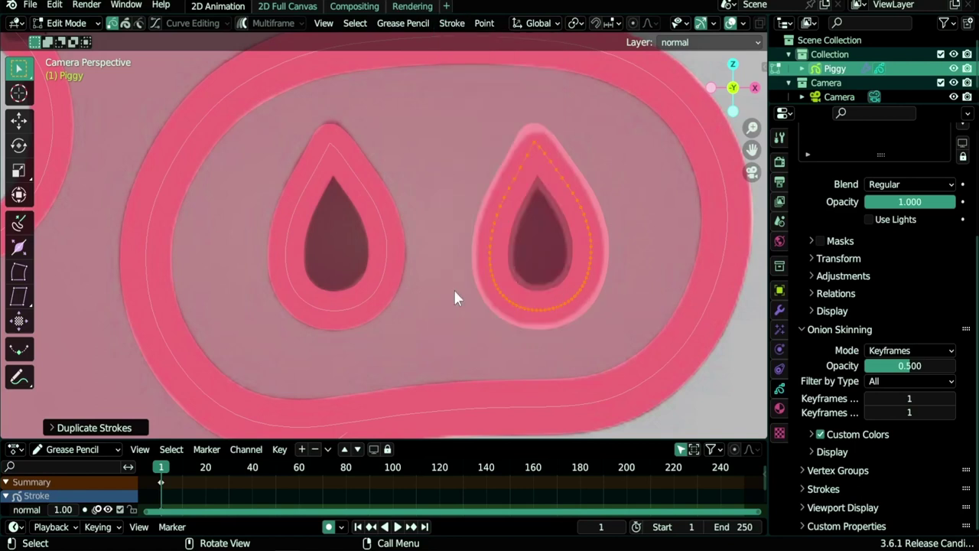
{"action": "key", "text": "period"}
{"action": "key", "text": "period"}
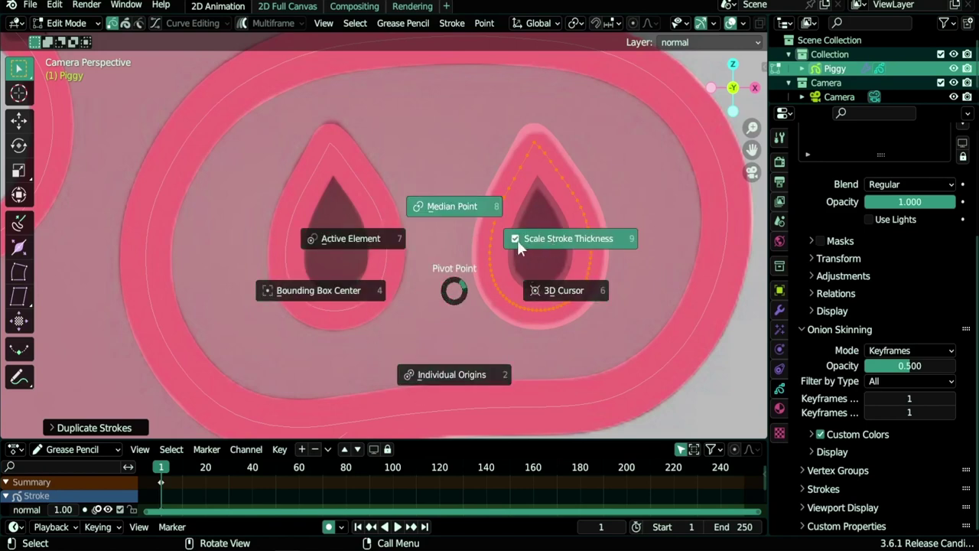
{"action": "key", "text": "Escape"}
{"action": "key", "text": "period"}
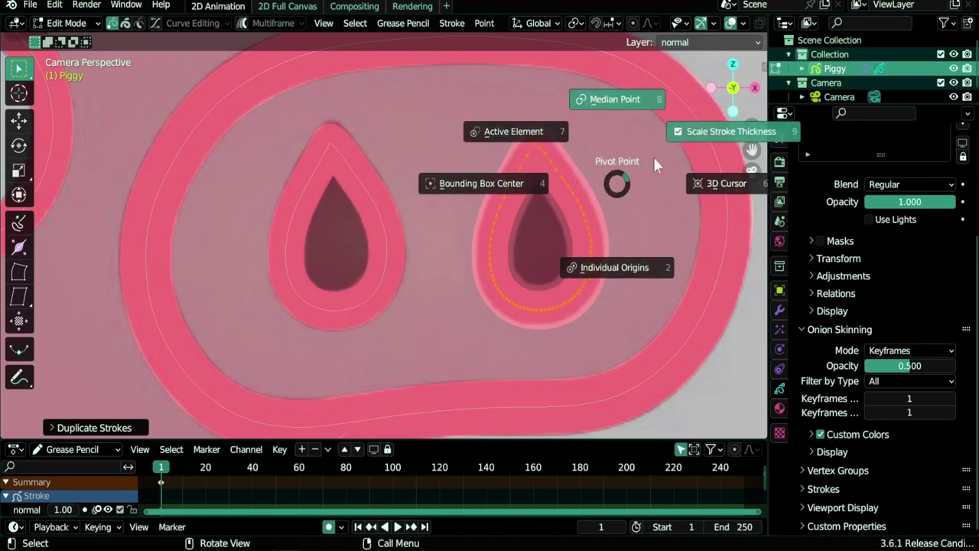
{"action": "left_click", "coordinate": [690, 132]}
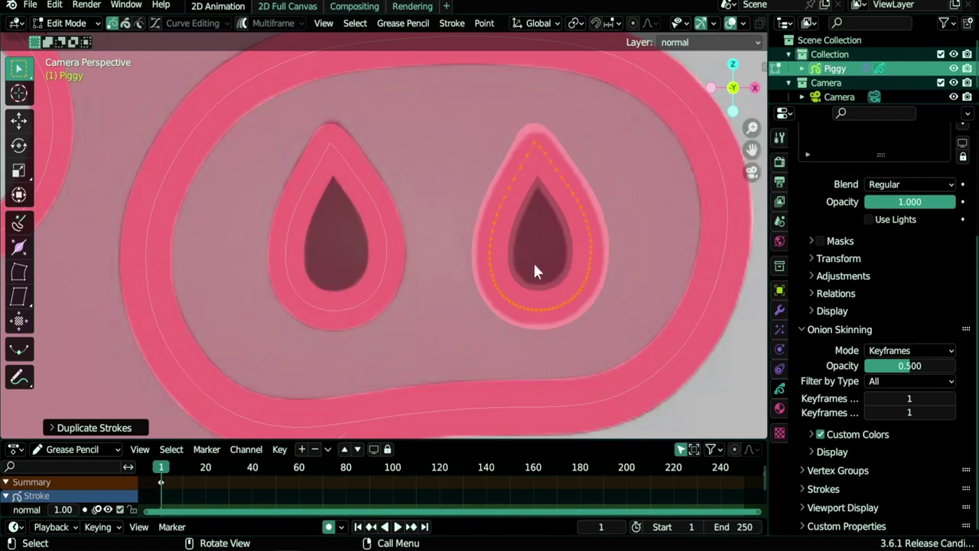
{"action": "key", "text": "s"}
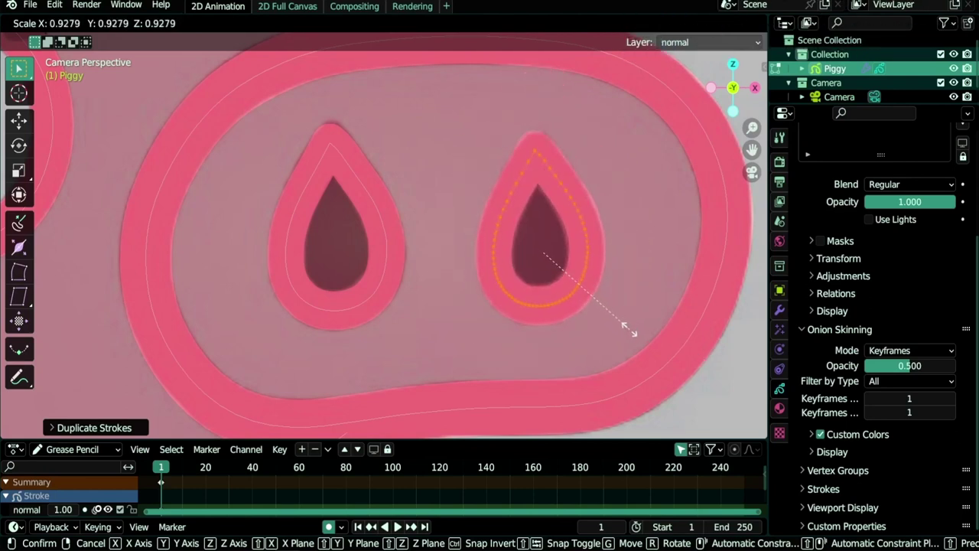
{"action": "left_click", "coordinate": [627, 328]}
Step: Switch Piggy to Object Mode and apply its Mirror modifier
{"action": "scroll", "coordinate": [405, 283], "scroll_direction": "down", "scroll_amount": 5}
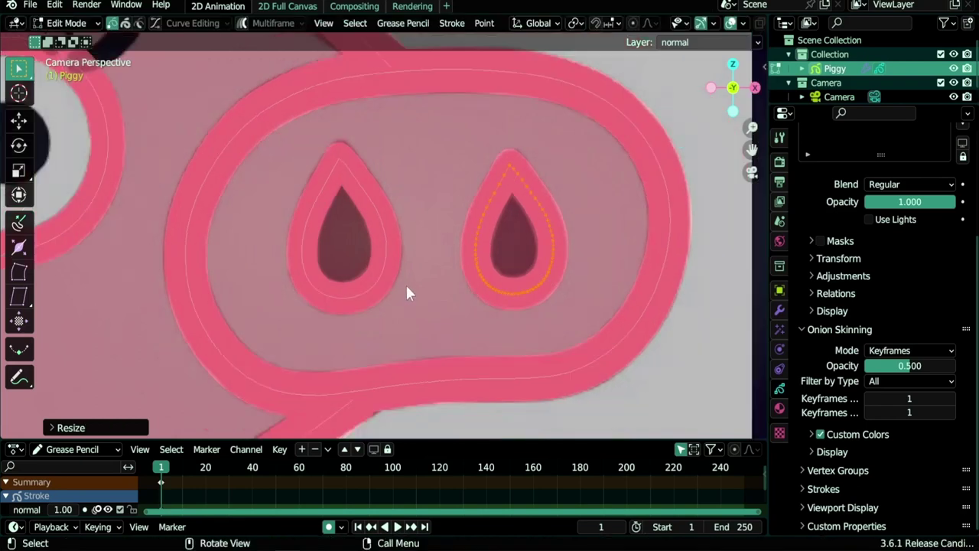
{"action": "middle_click_drag", "start_coordinate": [289, 261], "coordinate": [458, 317], "text": "shift"}
{"action": "scroll", "coordinate": [457, 316], "scroll_direction": "down", "scroll_amount": 4}
{"action": "middle_click_drag", "start_coordinate": [413, 333], "coordinate": [474, 284], "text": "shift"}
{"action": "scroll", "coordinate": [474, 229], "scroll_direction": "down", "scroll_amount": 1}
{"action": "left_click", "coordinate": [779, 309]}
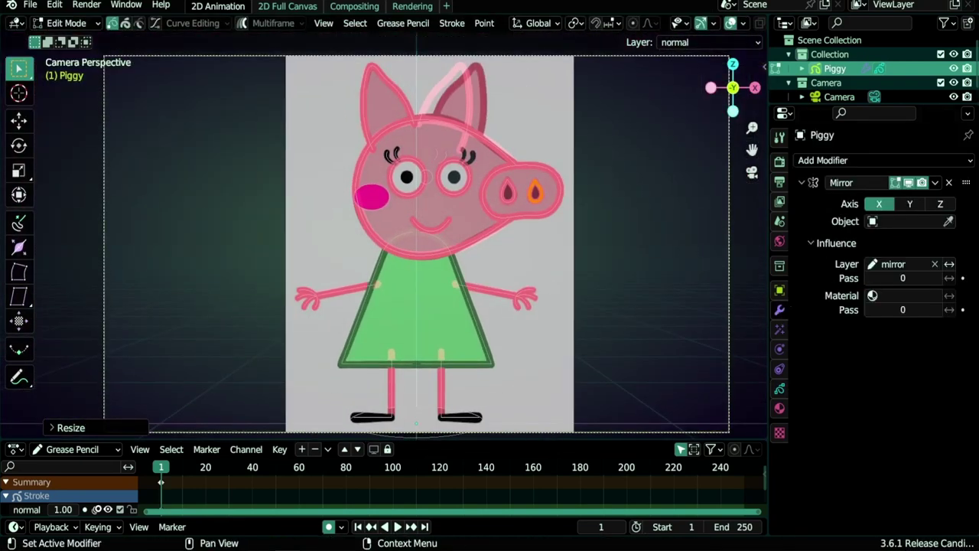
{"action": "left_click", "coordinate": [936, 183]}
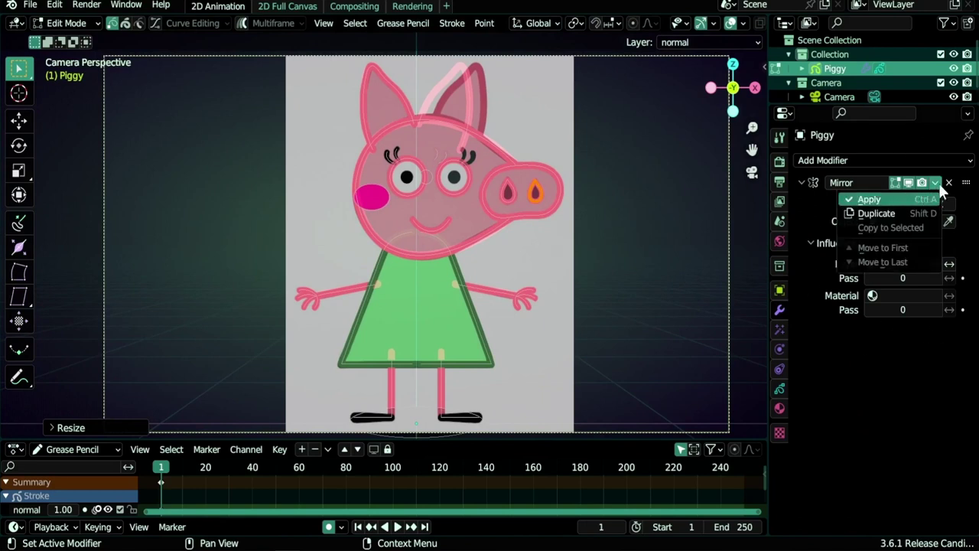
{"action": "left_click", "coordinate": [940, 184]}
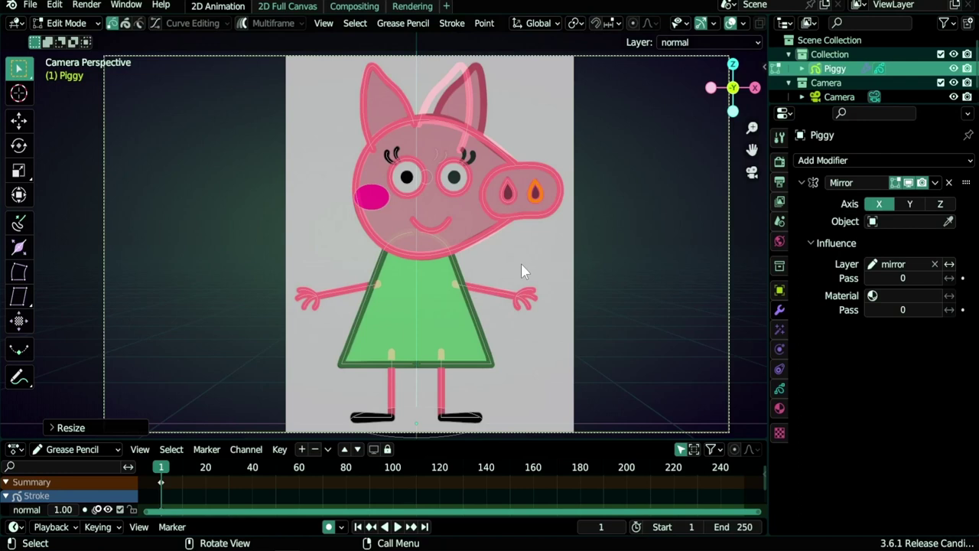
{"action": "key", "text": "ctrl+Tab"}
{"action": "left_click", "coordinate": [414, 260]}
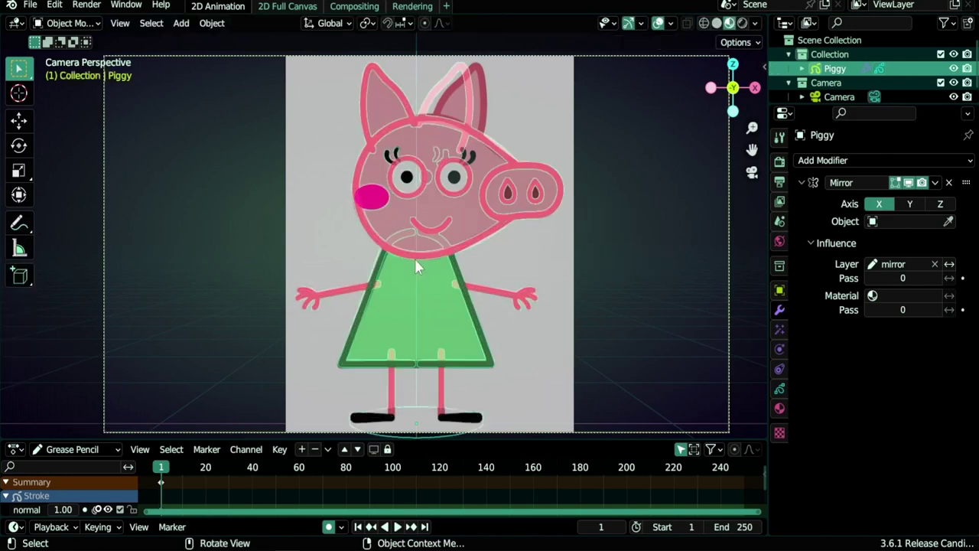
{"action": "left_click", "coordinate": [936, 182]}
{"action": "left_click", "coordinate": [865, 200]}
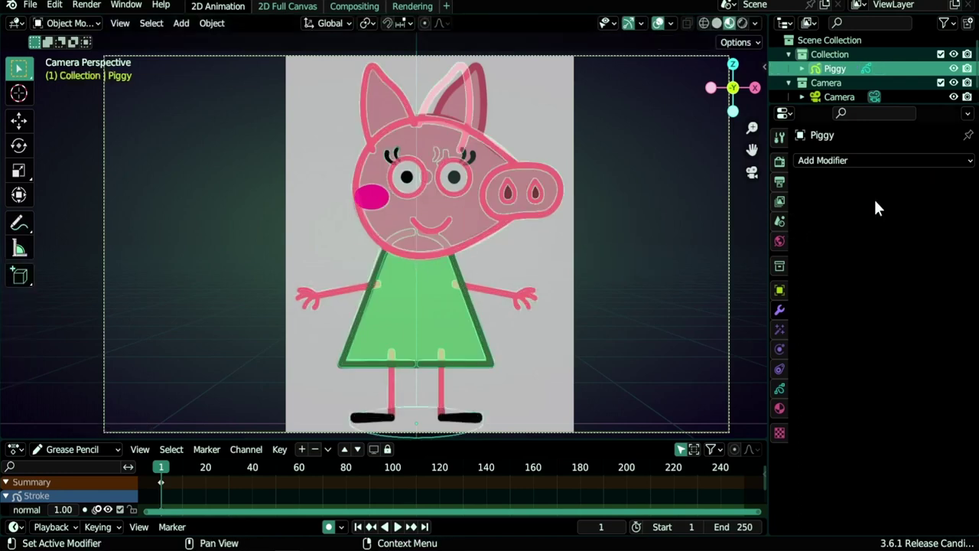
Step: Return to Edit Mode, select both halves of the green dress outline and join them into one stroke
{"action": "scroll", "coordinate": [310, 318], "scroll_direction": "up", "scroll_amount": 3}
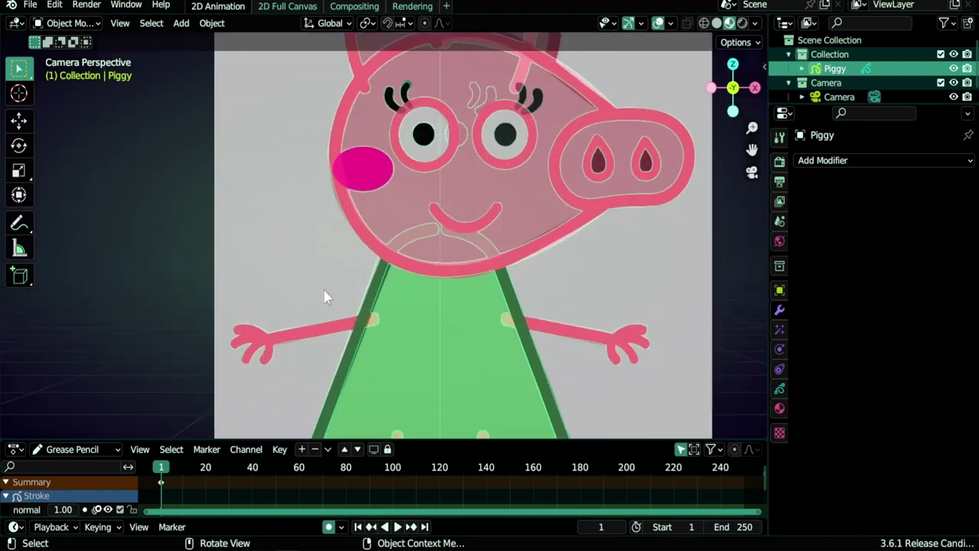
{"action": "key", "text": "Tab"}
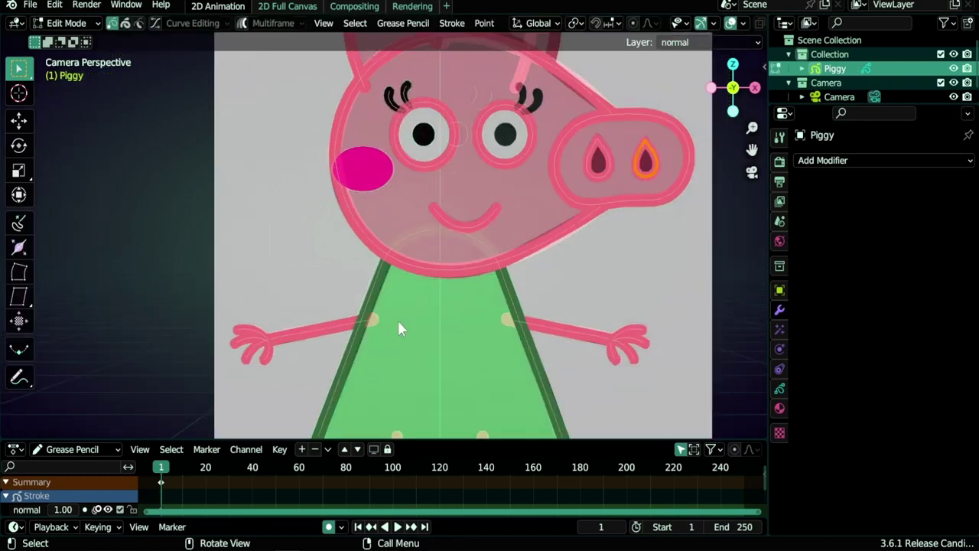
{"action": "middle_click_drag", "start_coordinate": [423, 330], "coordinate": [399, 206], "text": "shift"}
{"action": "scroll", "coordinate": [413, 230], "scroll_direction": "up", "scroll_amount": 3}
{"action": "left_click", "coordinate": [467, 408]}
{"action": "left_click", "coordinate": [414, 407]}
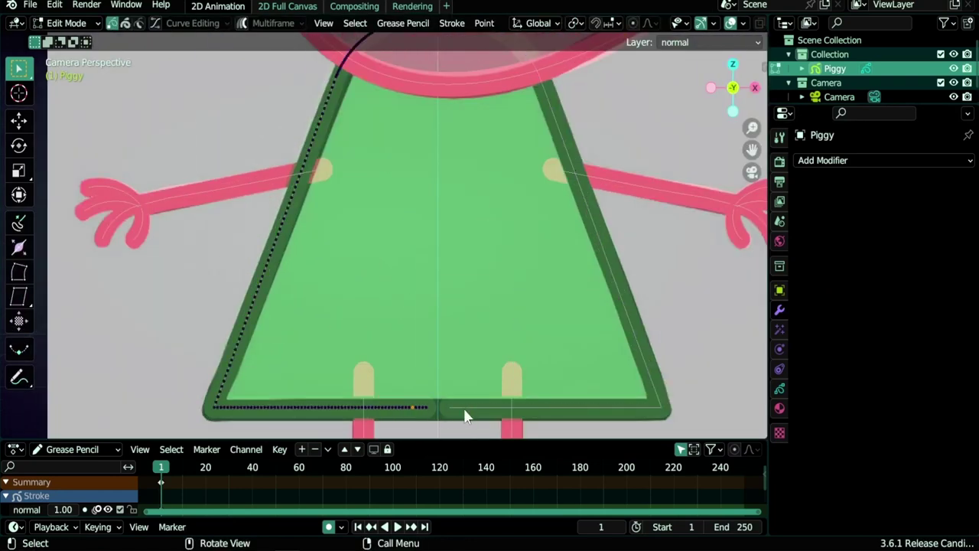
{"action": "left_click", "coordinate": [465, 407]}
{"action": "left_click", "coordinate": [415, 408]}
{"action": "left_click", "coordinate": [465, 407]}
{"action": "left_click", "coordinate": [416, 407]}
{"action": "scroll", "coordinate": [428, 375], "scroll_direction": "down", "scroll_amount": 1}
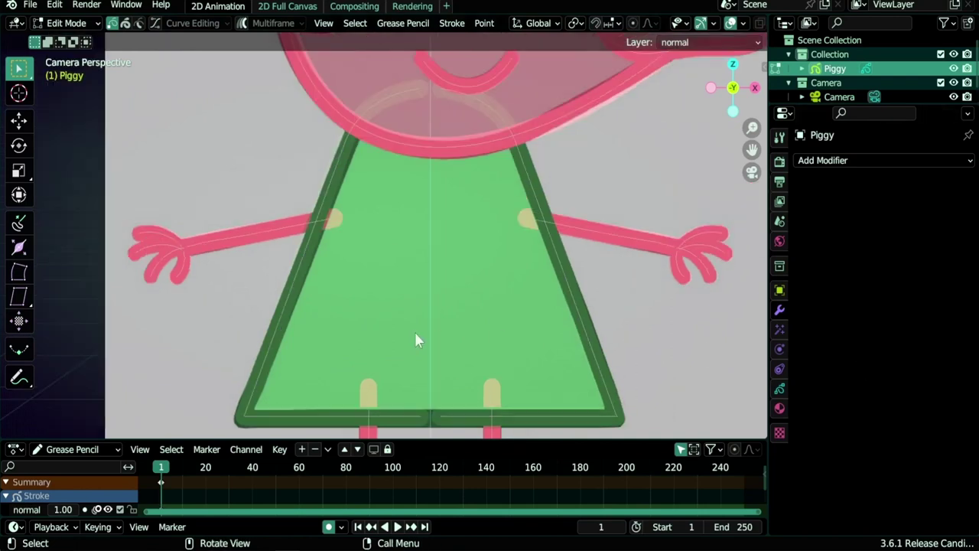
{"action": "left_click", "coordinate": [297, 274]}
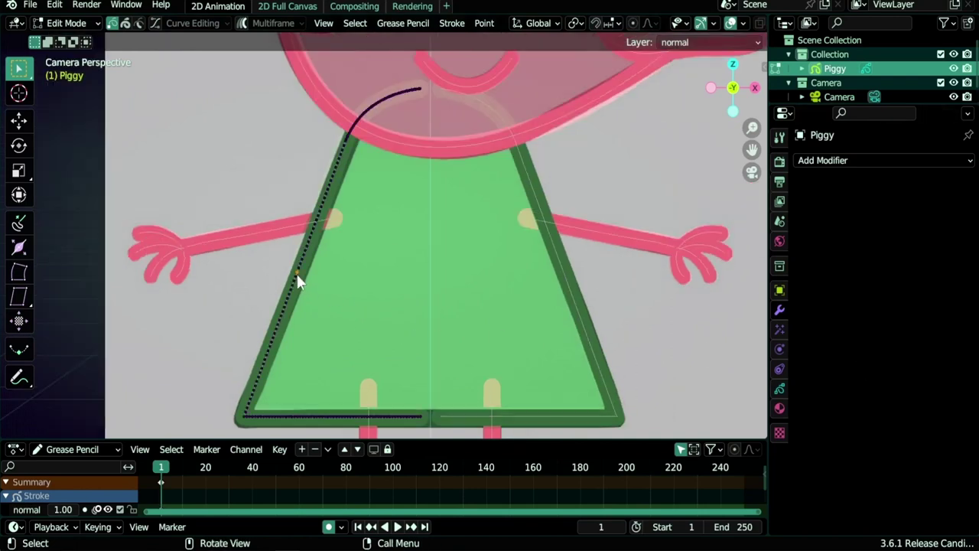
{"action": "left_click", "coordinate": [558, 258], "text": "shift"}
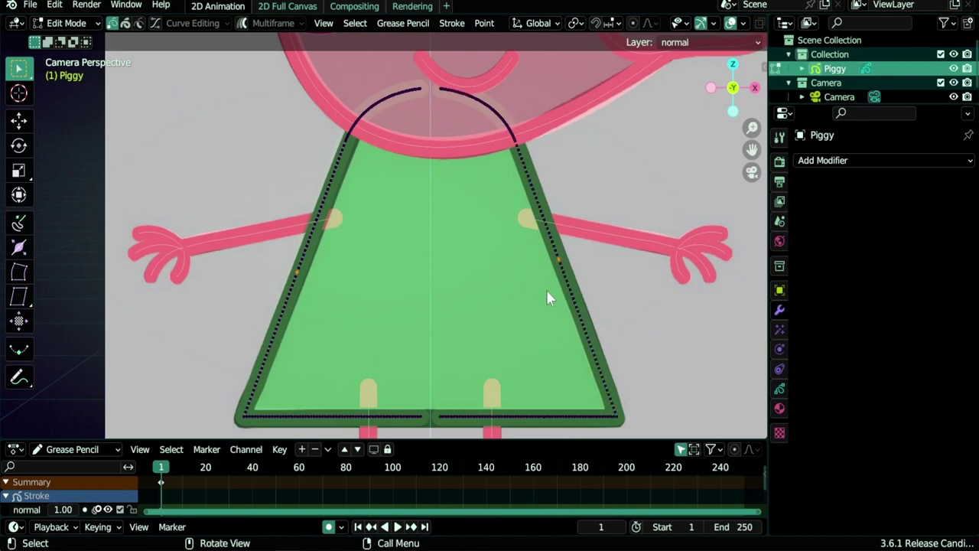
{"action": "key", "text": "ctrl+j"}
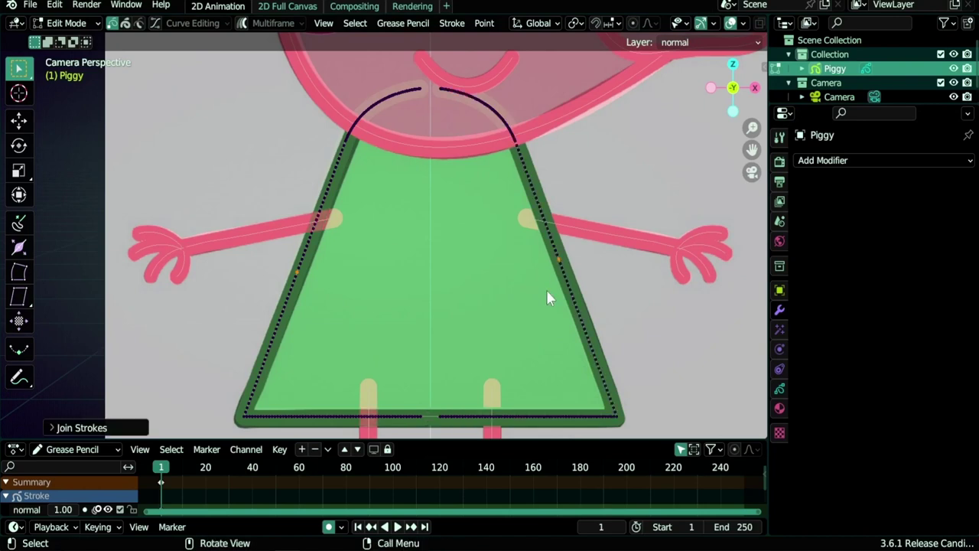
Step: Close the joined dress outline across the gap at the neck so the stroke is cyclic
{"action": "scroll", "coordinate": [473, 348], "scroll_direction": "up", "scroll_amount": 5}
{"action": "middle_click_drag", "start_coordinate": [435, 341], "coordinate": [378, 61], "text": "shift"}
{"action": "middle_click_drag", "start_coordinate": [459, 373], "coordinate": [464, 261], "text": "shift"}
{"action": "scroll", "coordinate": [464, 262], "scroll_direction": "up", "scroll_amount": 3}
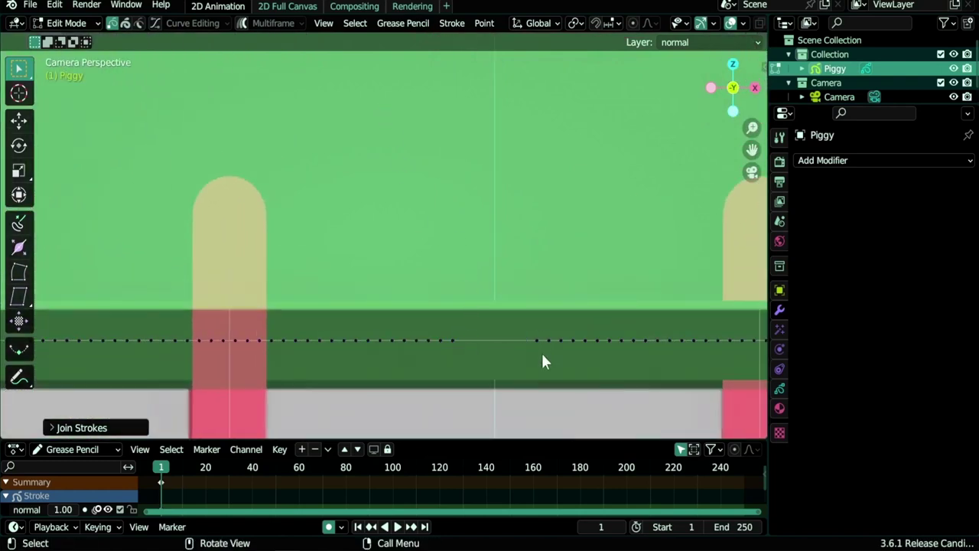
{"action": "scroll", "coordinate": [497, 275], "scroll_direction": "down", "scroll_amount": 4}
{"action": "scroll", "coordinate": [424, 225], "scroll_direction": "up", "scroll_amount": 3, "text": "shift"}
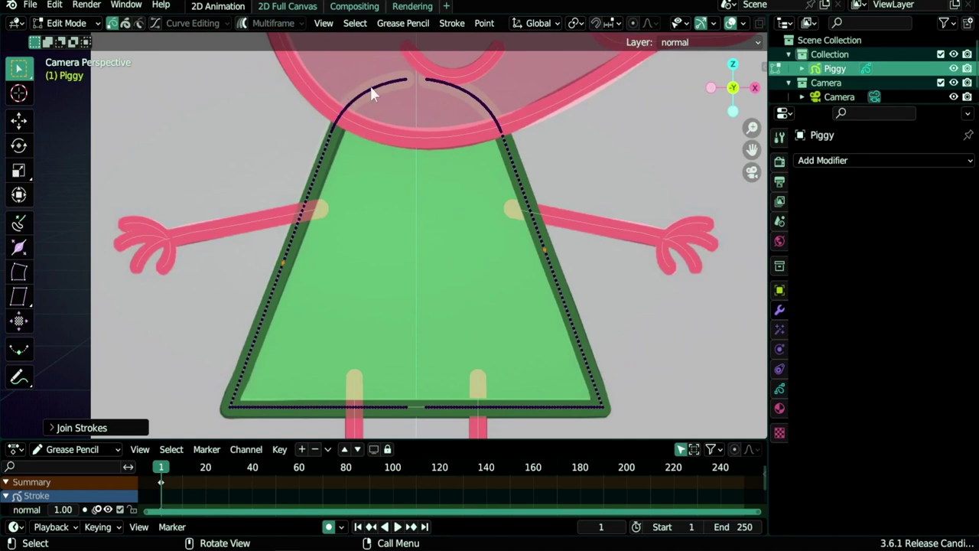
{"action": "key", "text": "f"}
{"action": "scroll", "coordinate": [409, 89], "scroll_direction": "up", "scroll_amount": 7}
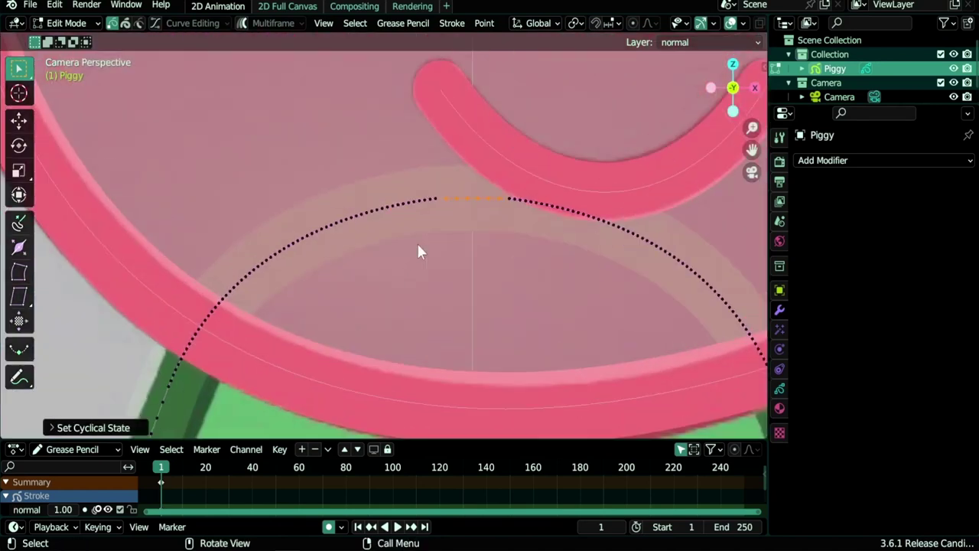
{"action": "scroll", "coordinate": [422, 243], "scroll_direction": "up", "scroll_amount": 2}
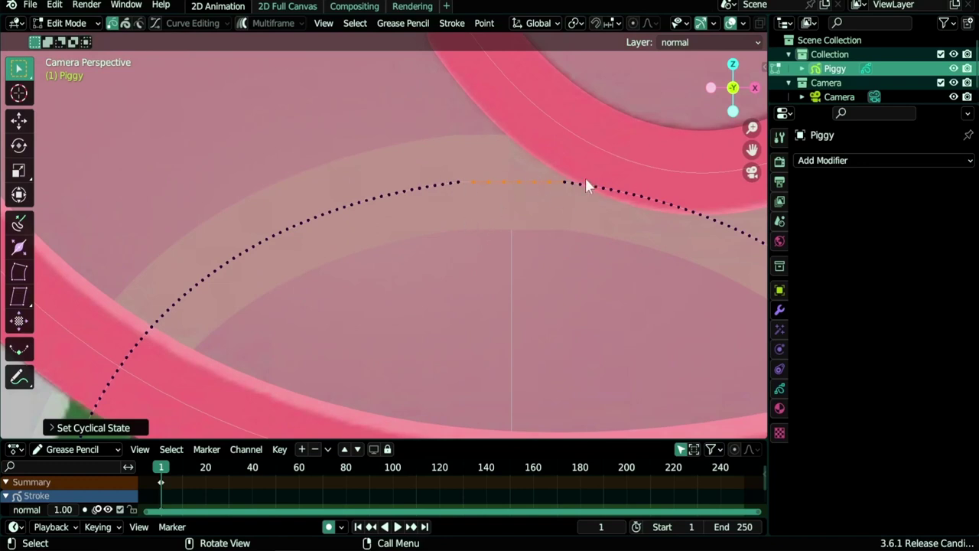
Step: Set the depth of the camera's piggy ref.jpg background image to Back
{"action": "scroll", "coordinate": [503, 195], "scroll_direction": "down", "scroll_amount": 11}
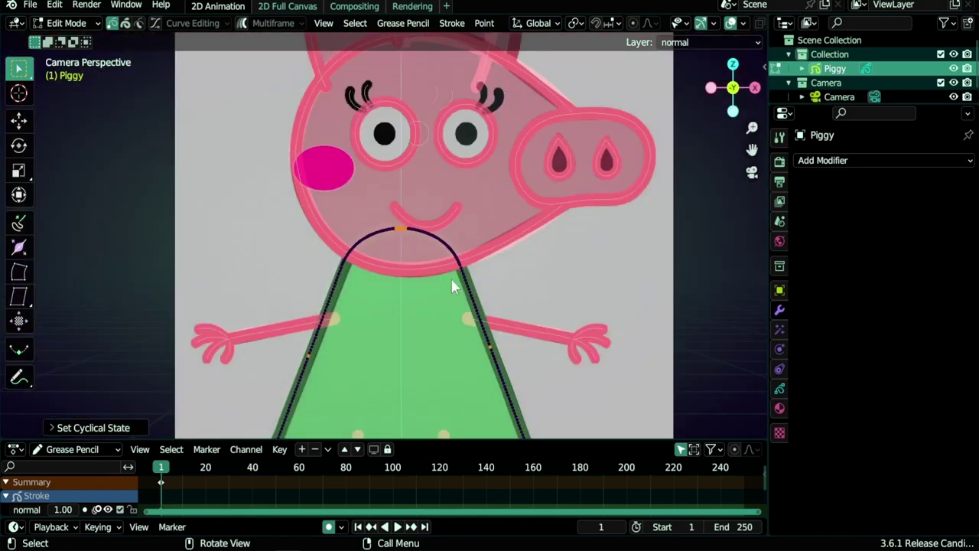
{"action": "scroll", "coordinate": [441, 260], "scroll_direction": "up", "scroll_amount": 1}
{"action": "middle_click_drag", "start_coordinate": [425, 114], "coordinate": [431, 263], "text": "shift"}
{"action": "scroll", "coordinate": [442, 232], "scroll_direction": "up", "scroll_amount": 3}
{"action": "scroll", "coordinate": [460, 250], "scroll_direction": "up", "scroll_amount": 3}
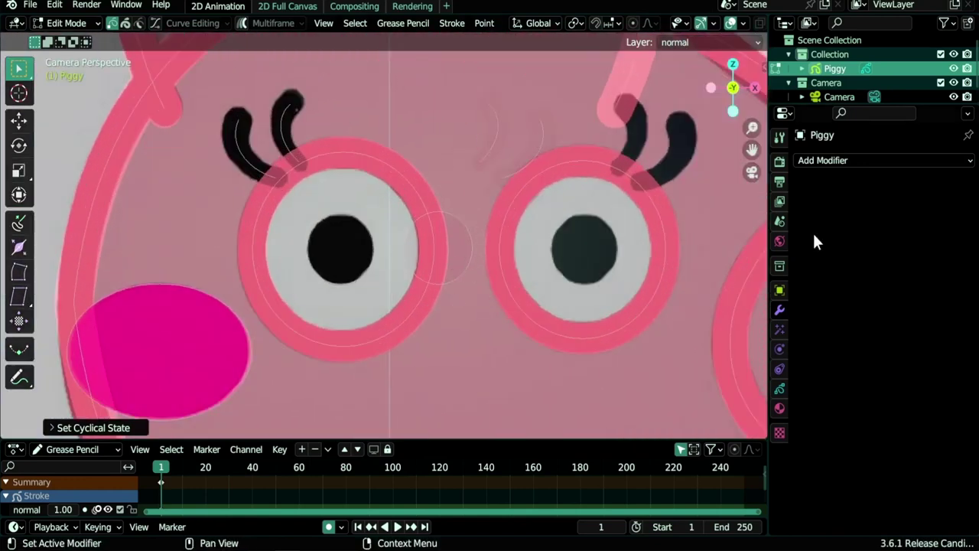
{"action": "scroll", "coordinate": [418, 272], "scroll_direction": "up", "scroll_amount": 1}
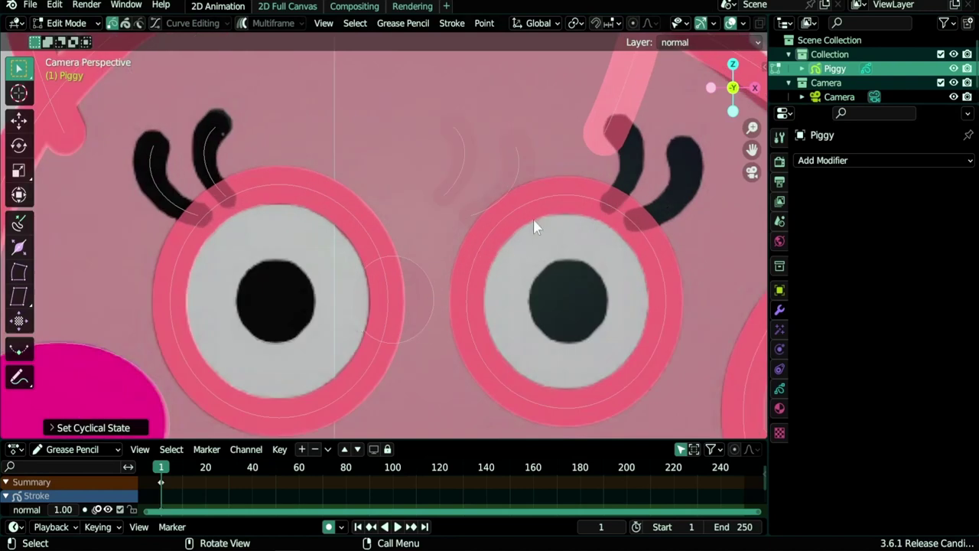
{"action": "left_click", "coordinate": [834, 97]}
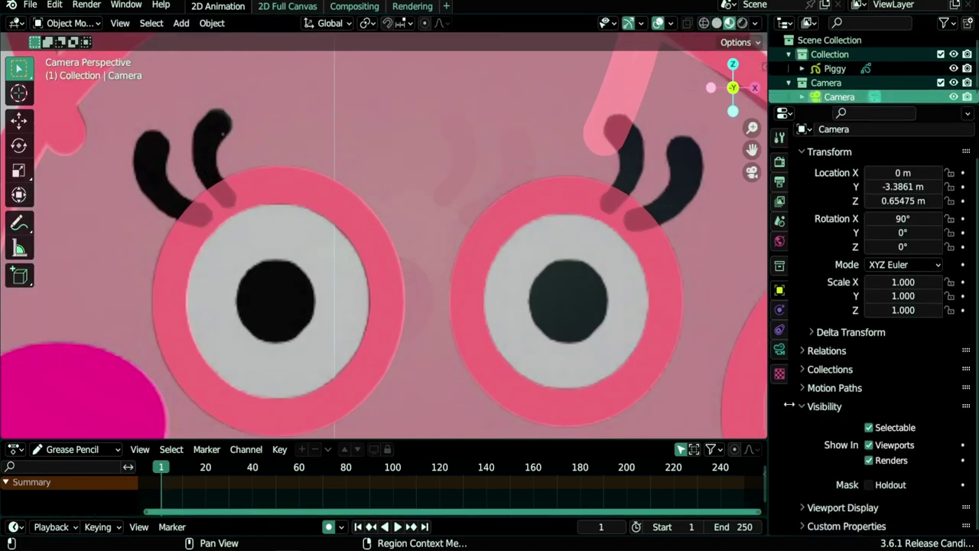
{"action": "left_click", "coordinate": [780, 349]}
{"action": "scroll", "coordinate": [824, 347], "scroll_direction": "down", "scroll_amount": 5}
{"action": "left_click", "coordinate": [893, 427]}
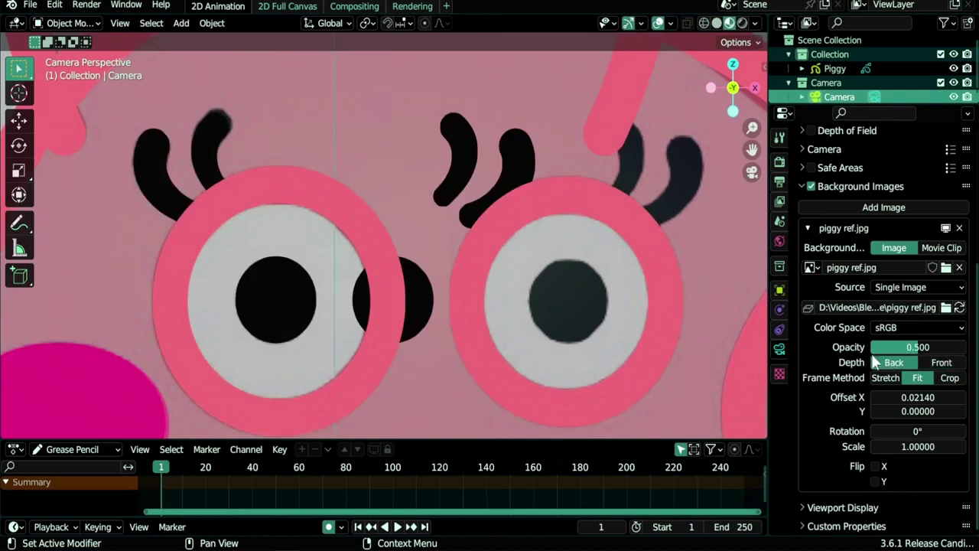
Step: Select the mirrored eyelash and pupil strokes on Piggy and move them along X onto the second eye of the reference
{"action": "left_click", "coordinate": [865, 68]}
{"action": "left_click", "coordinate": [517, 162]}
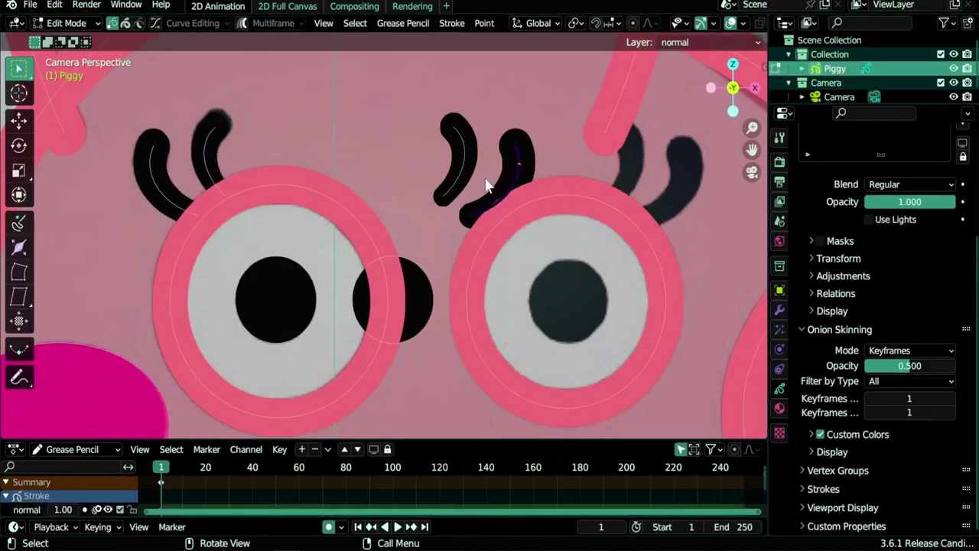
{"action": "left_click", "coordinate": [421, 270], "text": "shift"}
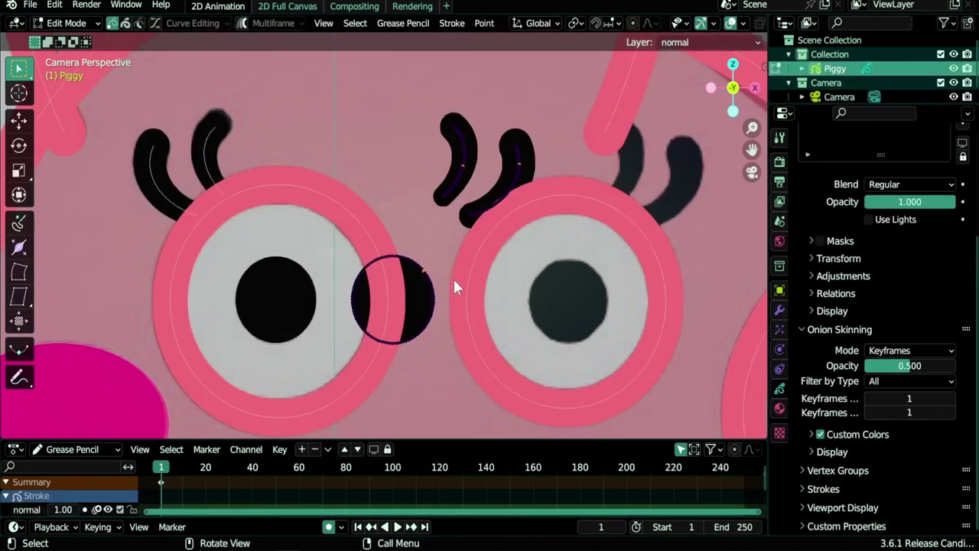
{"action": "key", "text": "ctrl+l"}
{"action": "key", "text": "g"}
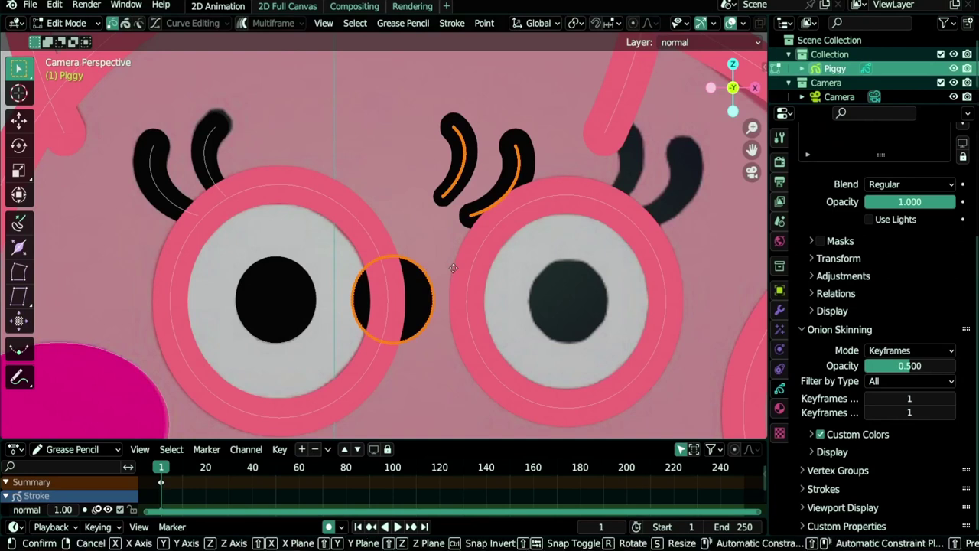
{"action": "key", "text": "x"}
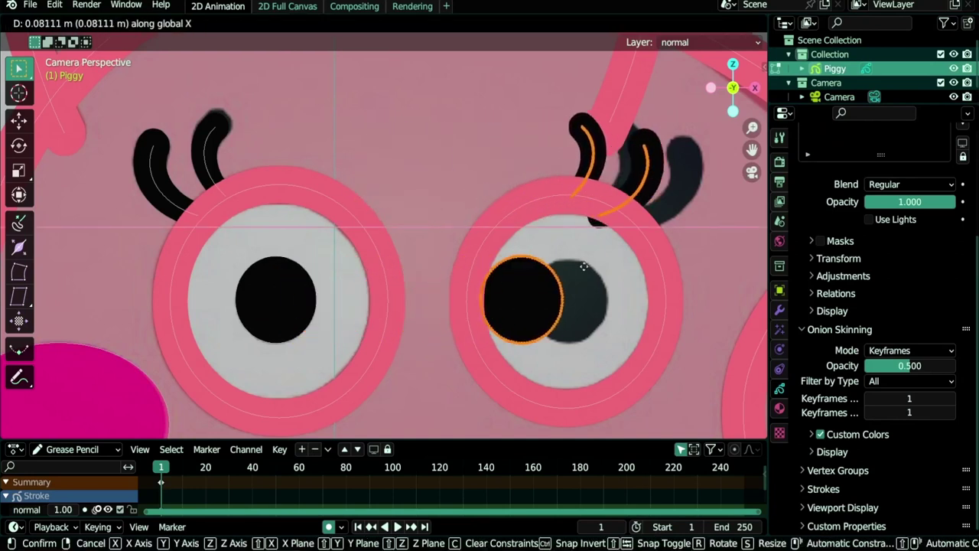
{"action": "left_click", "coordinate": [627, 267]}
Step: Select both whole eyelash strokes of the second eye and move them to match the reference lashes
{"action": "scroll", "coordinate": [637, 253], "scroll_direction": "up", "scroll_amount": 1}
{"action": "middle_click_drag", "start_coordinate": [644, 238], "coordinate": [560, 236], "text": "shift"}
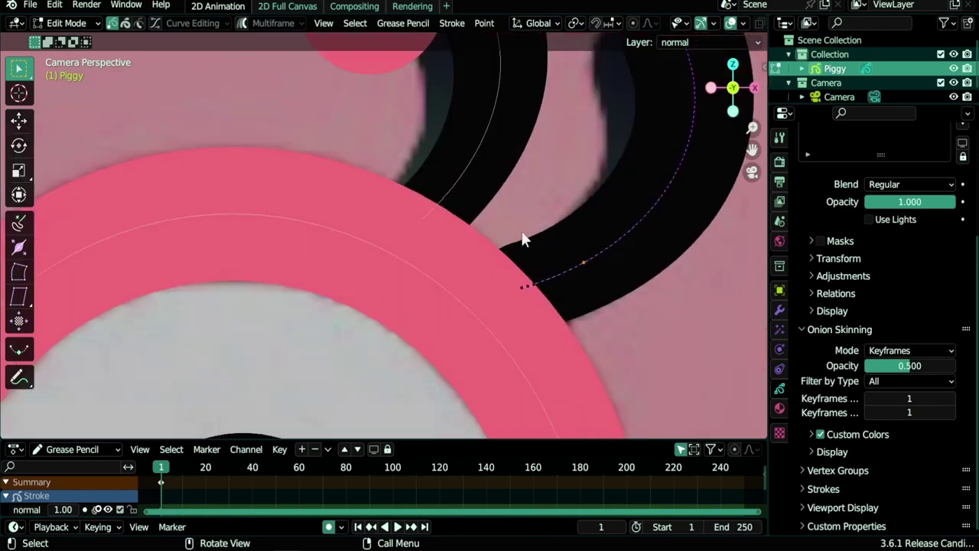
{"action": "left_click", "coordinate": [467, 168], "text": "shift"}
{"action": "key", "text": "ctrl+l"}
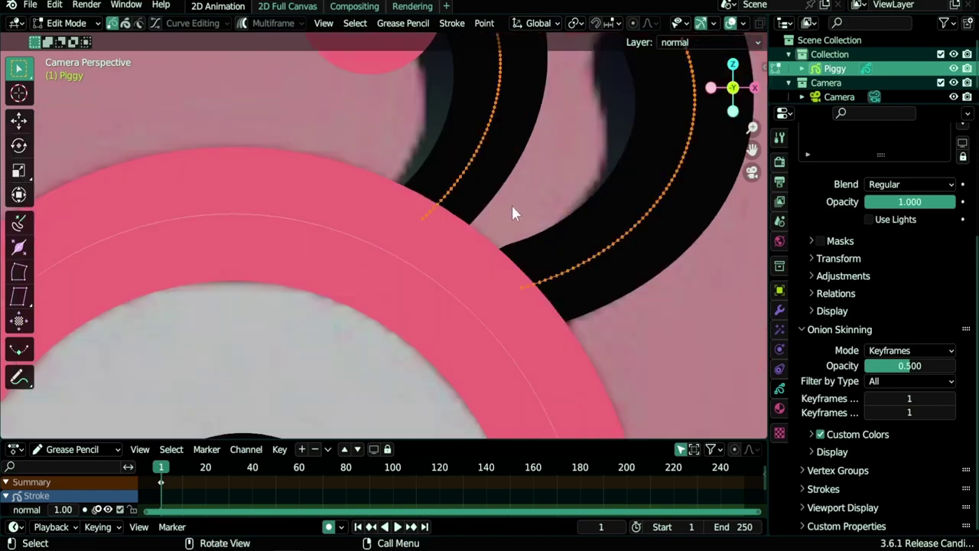
{"action": "key", "text": "g"}
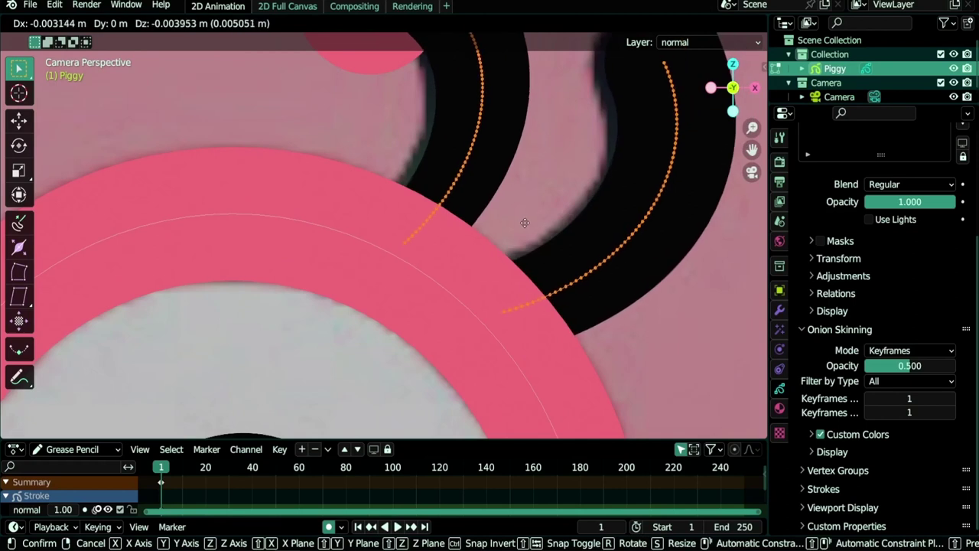
{"action": "left_click", "coordinate": [516, 223]}
{"action": "scroll", "coordinate": [437, 219], "scroll_direction": "down", "scroll_amount": 6}
{"action": "scroll", "coordinate": [453, 230], "scroll_direction": "up", "scroll_amount": 4}
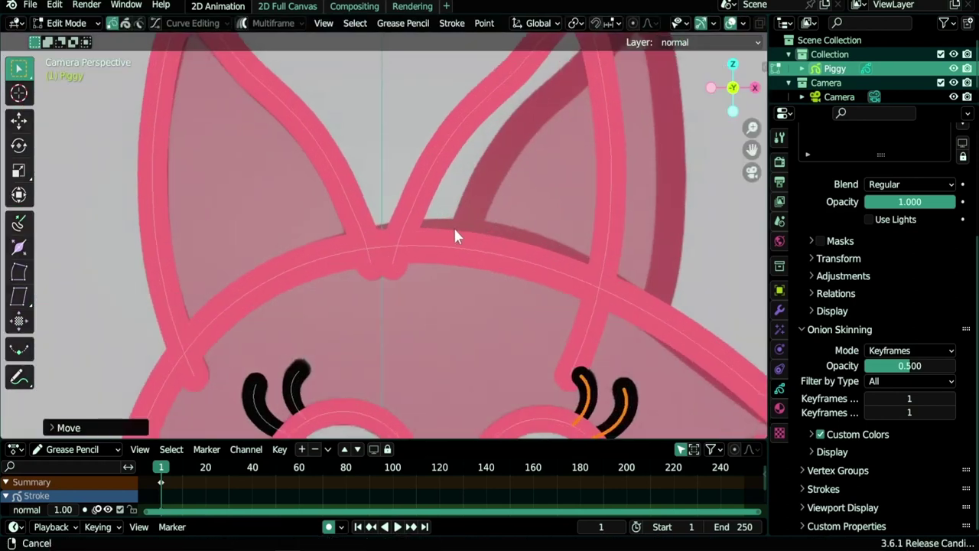
Step: Select the entire second ear stroke and move it along X onto the reference ear
{"action": "left_click", "coordinate": [386, 195]}
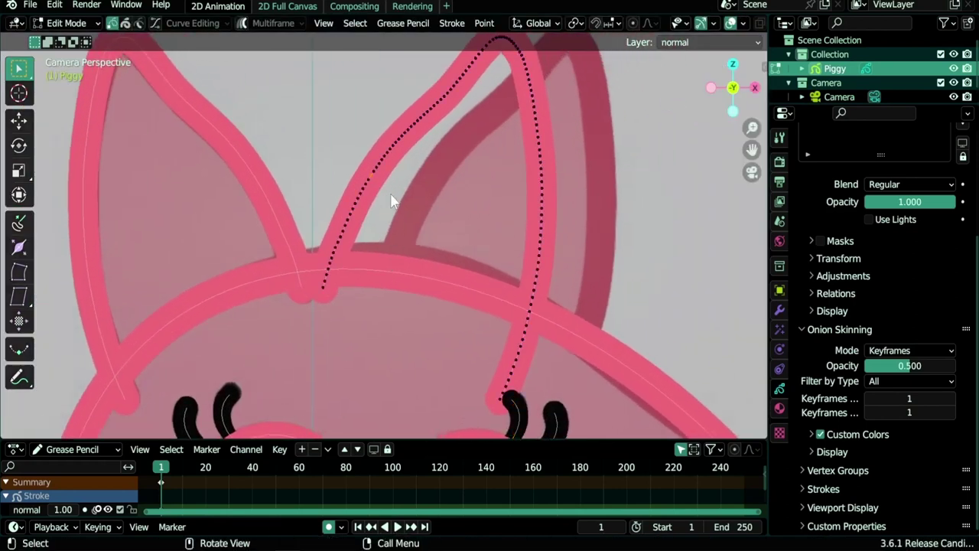
{"action": "key", "text": "l"}
{"action": "key", "text": "g"}
{"action": "key", "text": "x"}
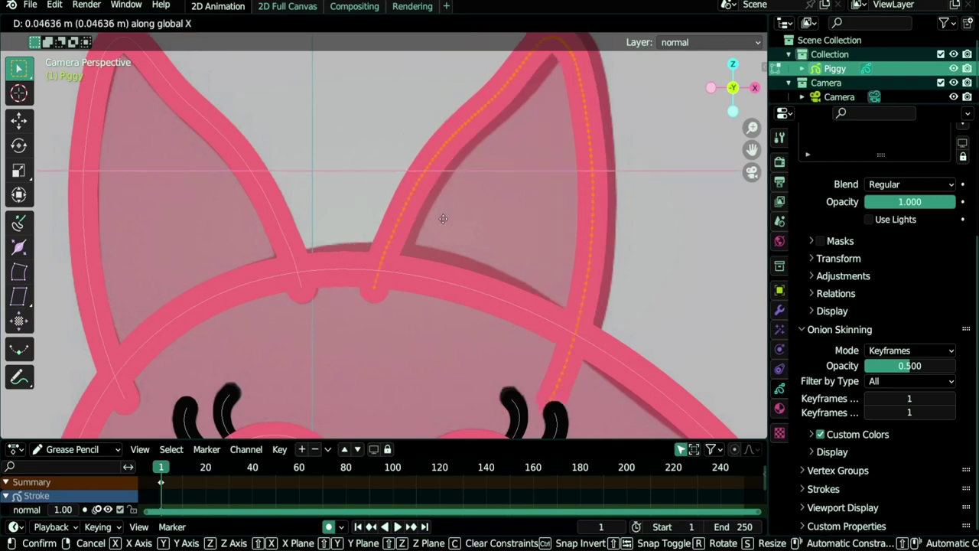
{"action": "left_click", "coordinate": [448, 218]}
{"action": "scroll", "coordinate": [449, 218], "scroll_direction": "down", "scroll_amount": 4}
{"action": "scroll", "coordinate": [533, 197], "scroll_direction": "up", "scroll_amount": 2}
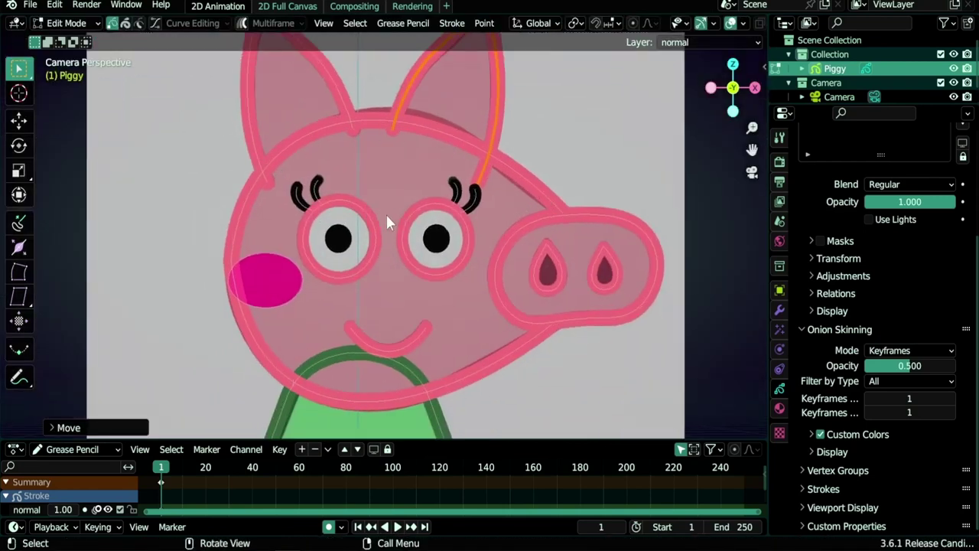
Step: Enter Sculpt Mode and push the upper head outline between the ears and the snout onto the reference
{"action": "key", "text": "ctrl+Tab"}
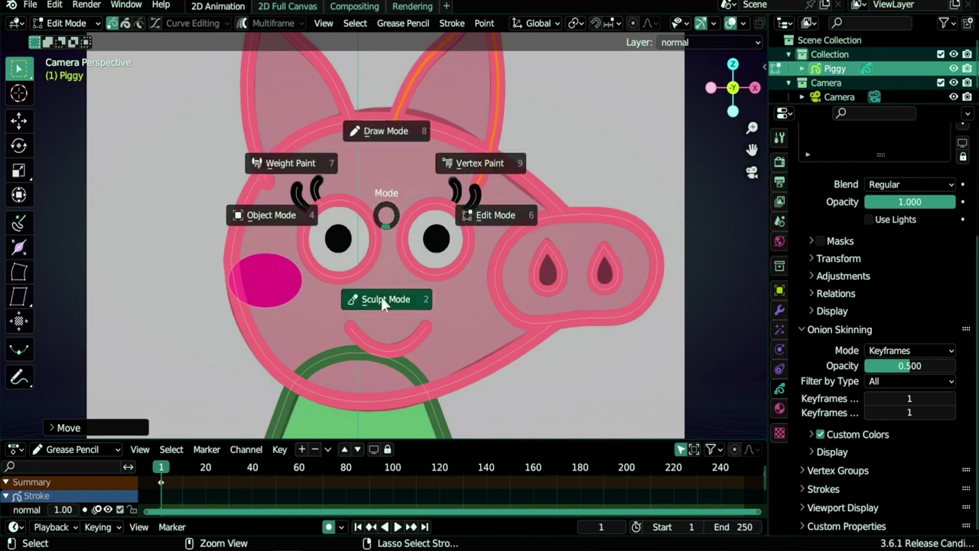
{"action": "left_click", "coordinate": [385, 299]}
{"action": "scroll", "coordinate": [457, 216], "scroll_direction": "up", "scroll_amount": 3}
{"action": "middle_click_drag", "start_coordinate": [456, 216], "coordinate": [436, 279], "text": "shift"}
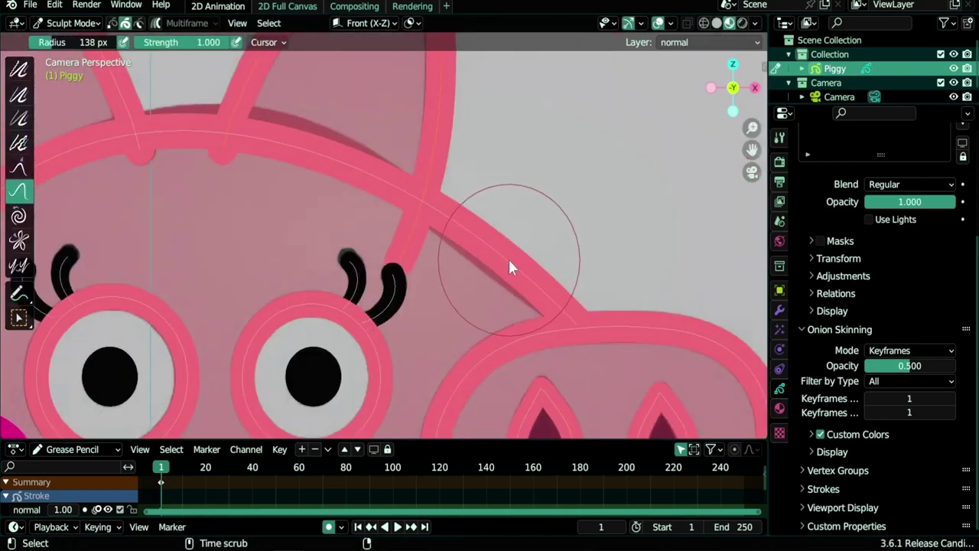
{"action": "scroll", "coordinate": [483, 276], "scroll_direction": "down", "scroll_amount": 5}
{"action": "left_click_drag", "start_coordinate": [474, 222], "coordinate": [468, 225]}
{"action": "scroll", "coordinate": [228, 332], "scroll_direction": "up", "scroll_amount": 4}
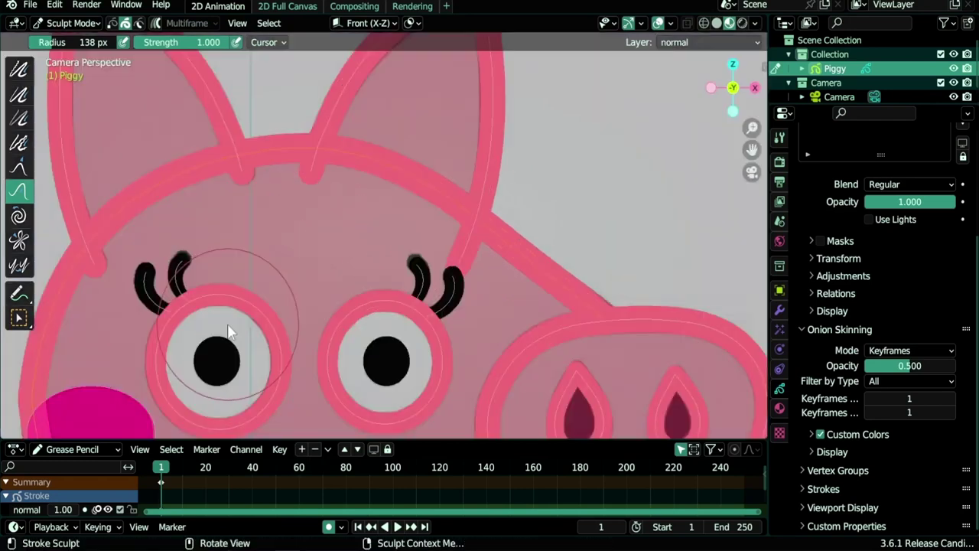
Step: Push the back of the head outline beside the cheek and down toward the chin to follow the reference
{"action": "middle_click_drag", "start_coordinate": [228, 332], "coordinate": [431, 247], "text": "shift"}
{"action": "scroll", "coordinate": [317, 258], "scroll_direction": "up", "scroll_amount": 2}
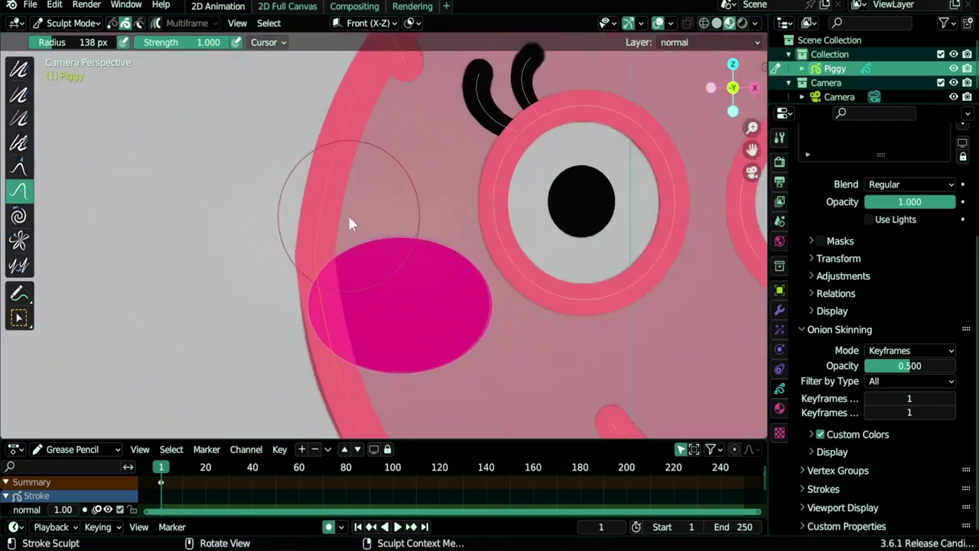
{"action": "left_click_drag", "start_coordinate": [329, 196], "coordinate": [318, 331]}
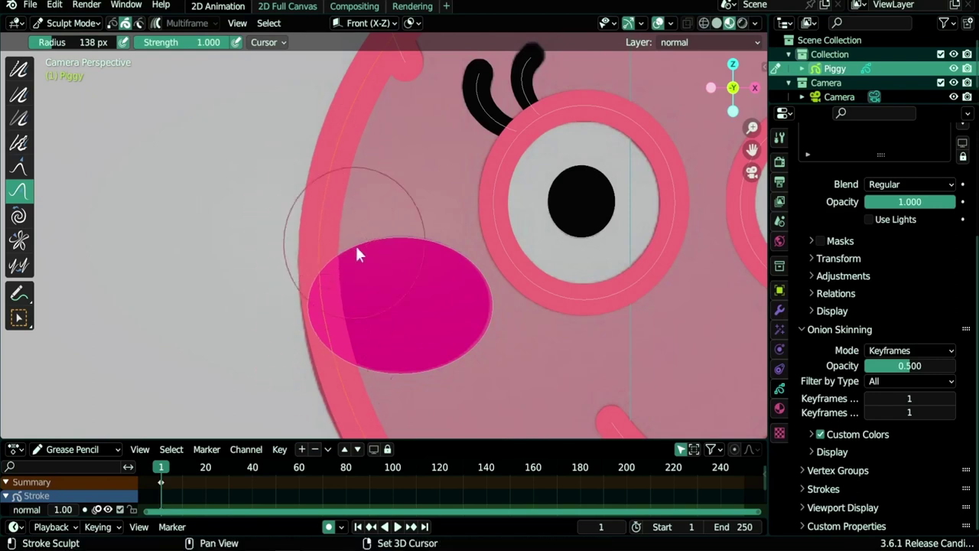
{"action": "scroll", "coordinate": [360, 255], "scroll_direction": "down", "scroll_amount": 5}
{"action": "left_click_drag", "start_coordinate": [344, 280], "coordinate": [359, 340]}
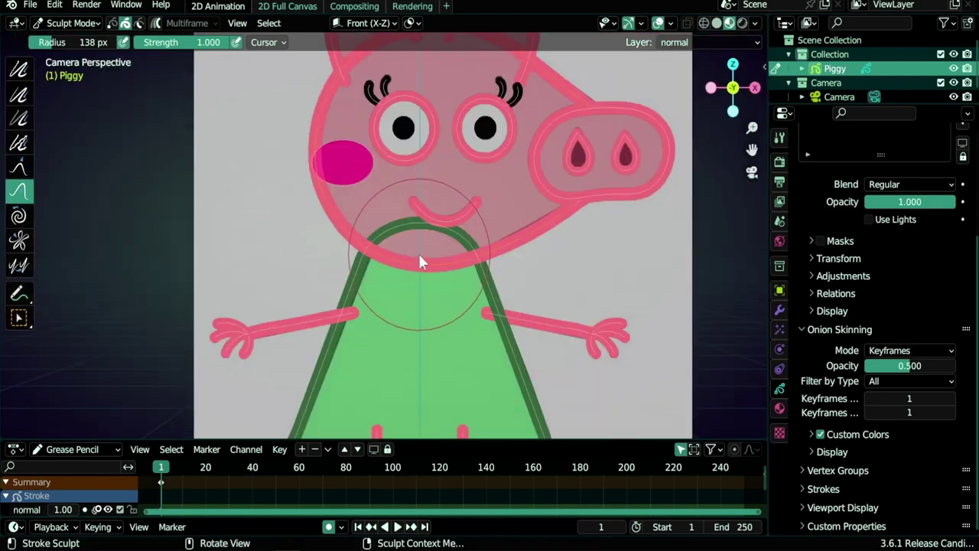
Step: Refine the jaw outline below the snout and the head outline above it with the Push brush
{"action": "key", "text": "f"}
{"action": "key", "text": "Escape"}
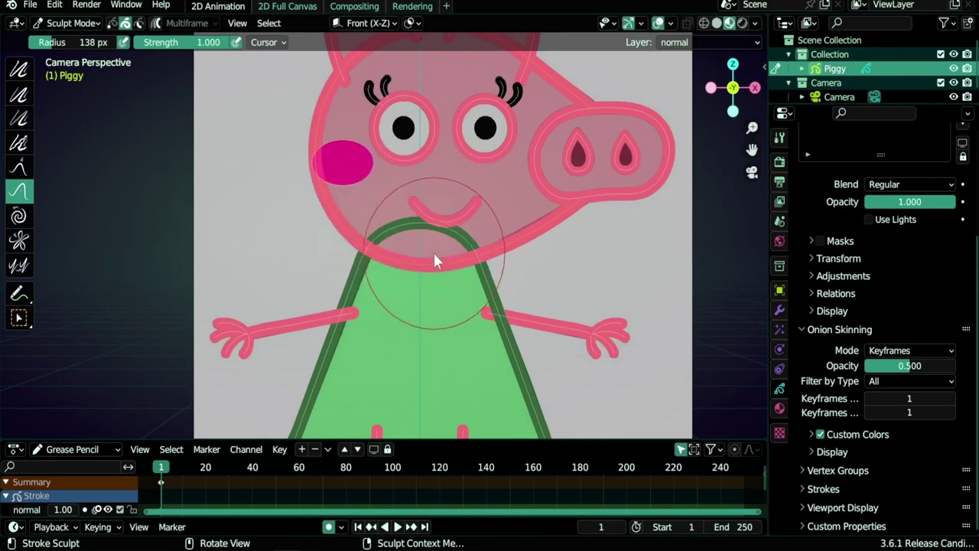
{"action": "scroll", "coordinate": [433, 260], "scroll_direction": "down", "scroll_amount": 4}
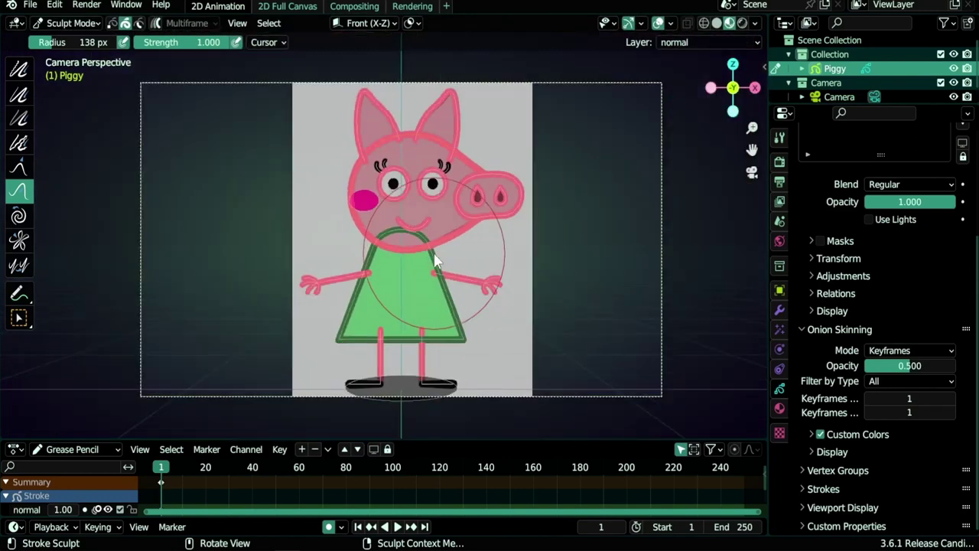
{"action": "scroll", "coordinate": [433, 260], "scroll_direction": "up", "scroll_amount": 3}
{"action": "scroll", "coordinate": [435, 256], "scroll_direction": "down", "scroll_amount": 1}
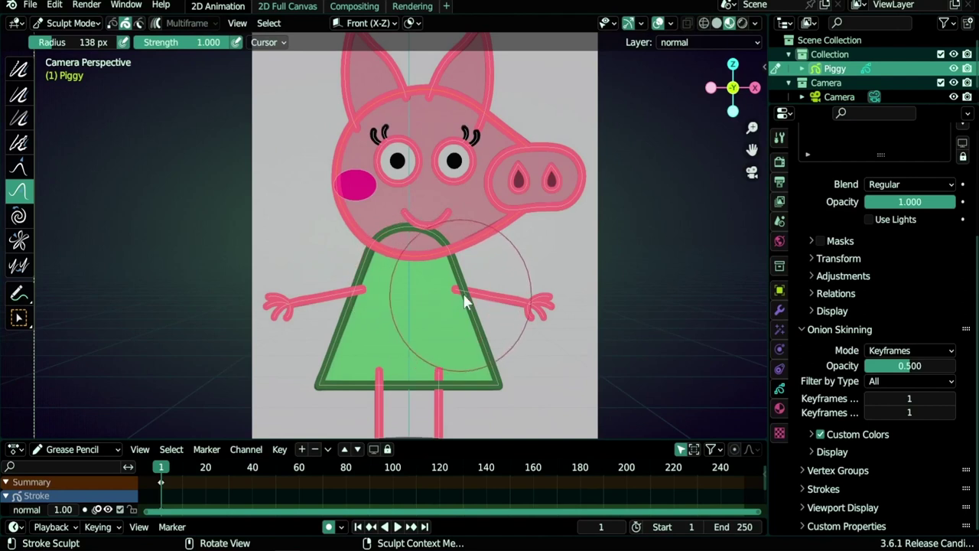
{"action": "scroll", "coordinate": [536, 283], "scroll_direction": "up", "scroll_amount": 3}
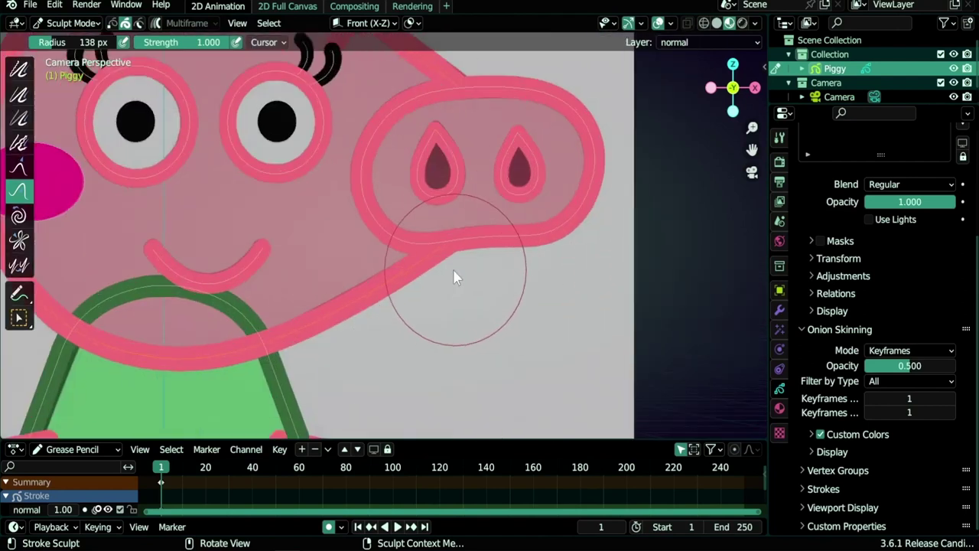
{"action": "mouse_move", "coordinate": [453, 271]}
{"action": "left_mouse_down"}
{"action": "mouse_move", "coordinate": [478, 255]}
{"action": "mouse_move", "coordinate": [446, 286]}
{"action": "mouse_move", "coordinate": [453, 277]}
{"action": "left_mouse_up"}
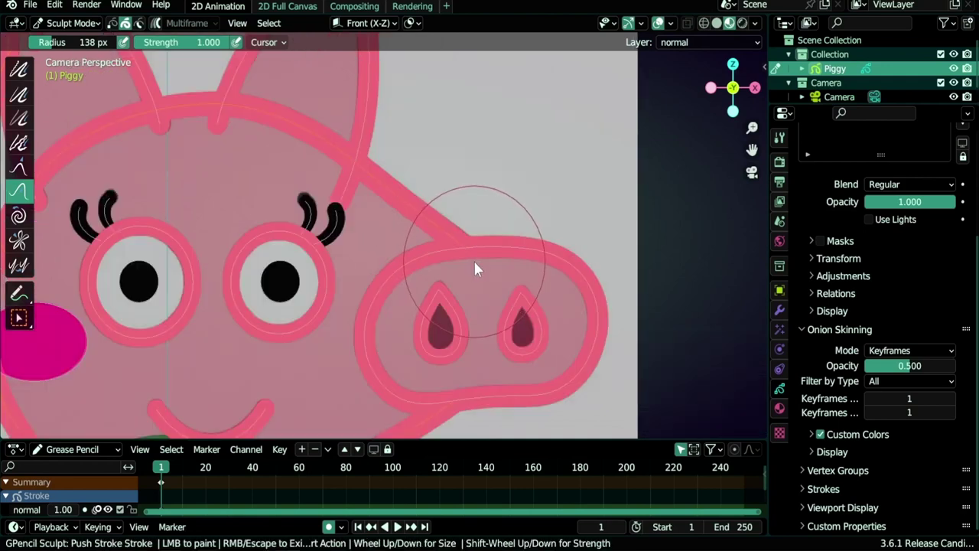
{"action": "left_click_drag", "start_coordinate": [474, 259], "coordinate": [475, 260]}
{"action": "scroll", "coordinate": [317, 209], "scroll_direction": "down", "scroll_amount": 5}
{"action": "scroll", "coordinate": [320, 212], "scroll_direction": "up", "scroll_amount": 6}
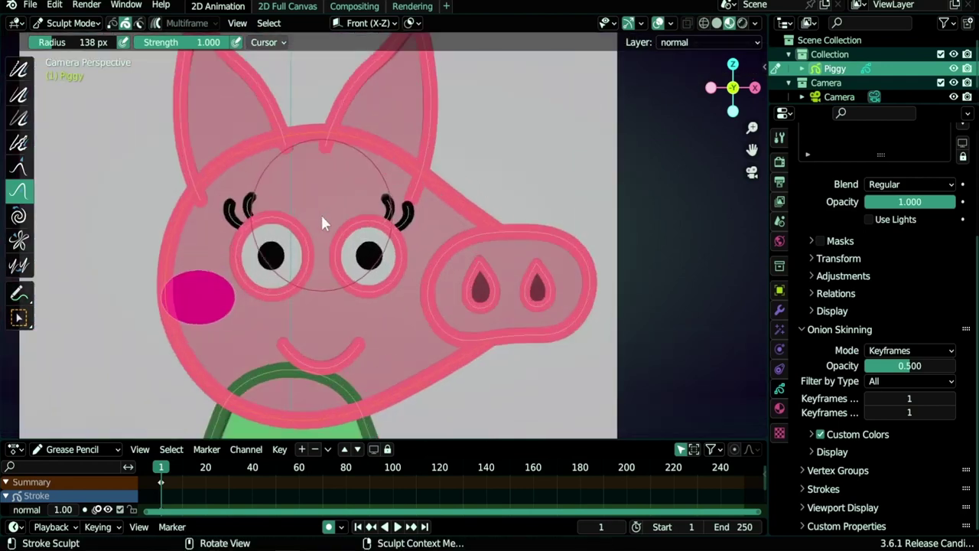
Step: Return to Edit Mode and set selection to pick only the points between intersecting strokes
{"action": "key", "text": "Tab"}
{"action": "middle_click_drag", "start_coordinate": [307, 210], "coordinate": [349, 267], "text": "shift"}
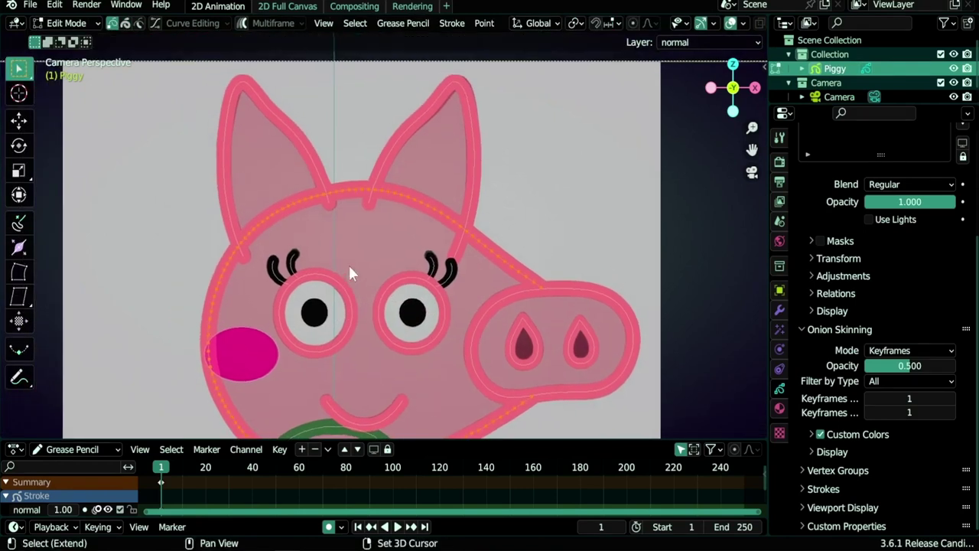
{"action": "scroll", "coordinate": [348, 273], "scroll_direction": "up", "scroll_amount": 3}
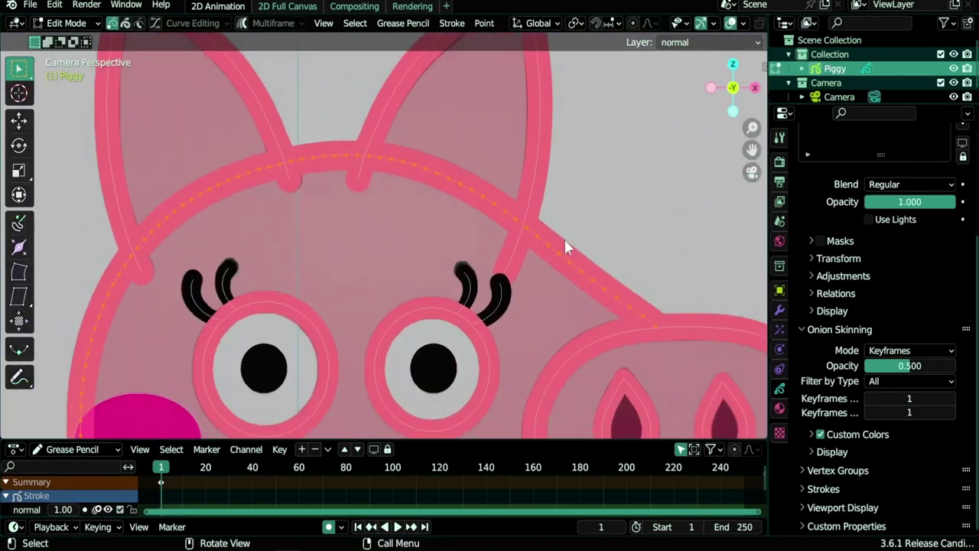
{"action": "left_click", "coordinate": [139, 26]}
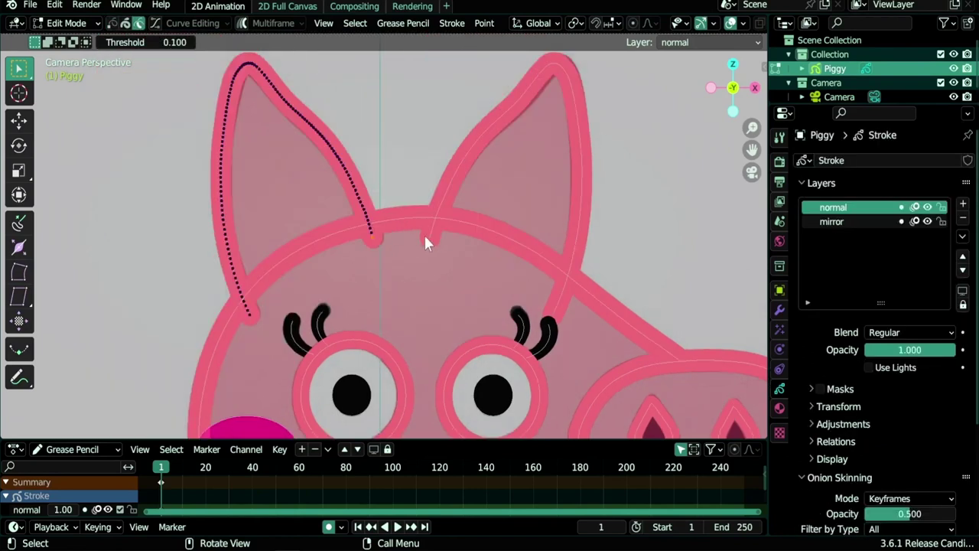
Step: Select points on both ear strokes and move the two strokes to another layer
{"action": "left_click", "coordinate": [427, 241]}
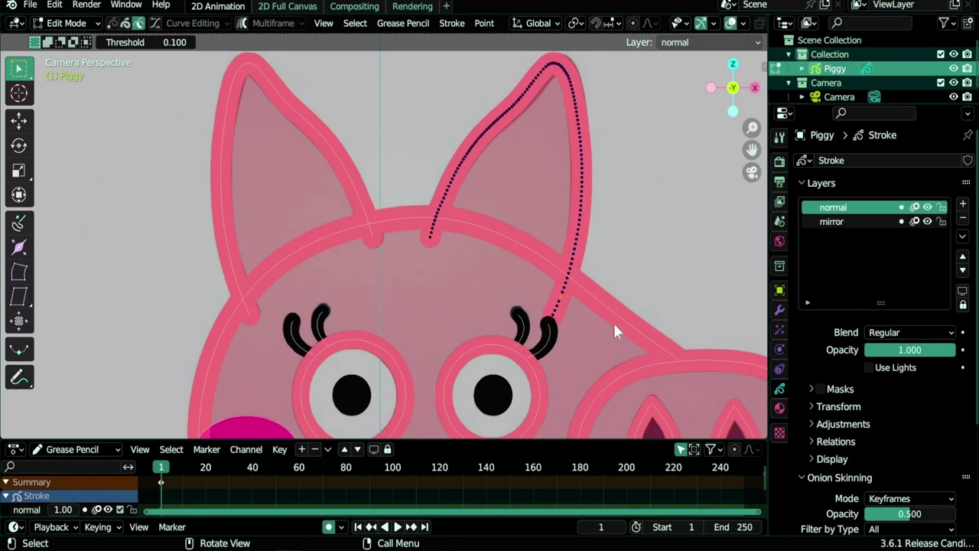
{"action": "left_click", "coordinate": [354, 184], "text": "shift"}
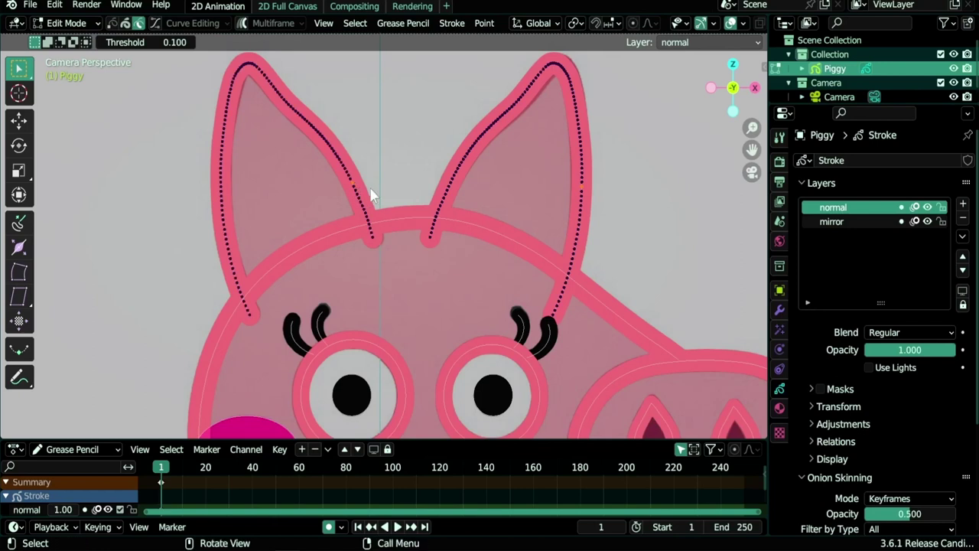
{"action": "key", "text": "m"}
{"action": "left_click", "coordinate": [321, 211]}
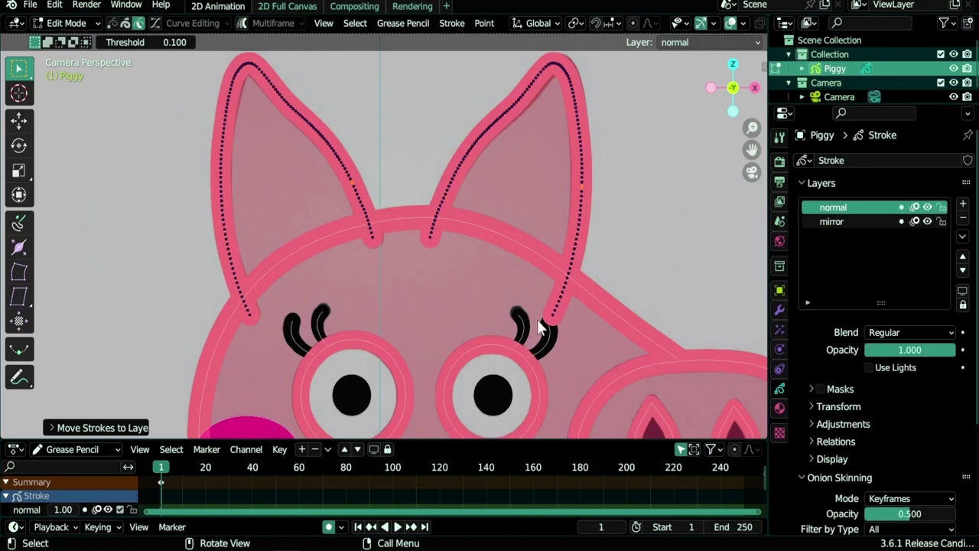
Step: Dissolve both ends of the second ear's stroke that overhang inside the head outline
{"action": "left_click", "coordinate": [557, 300]}
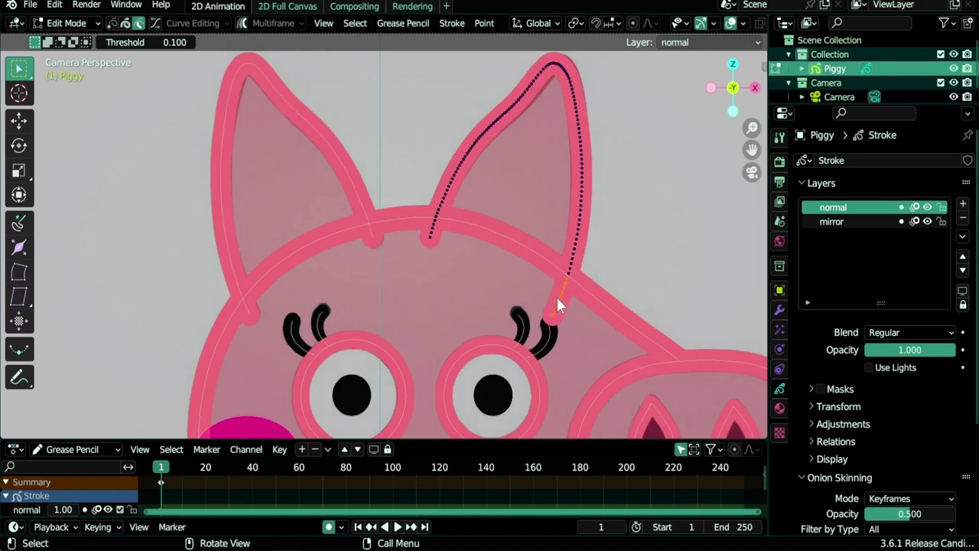
{"action": "left_click", "coordinate": [433, 233]}
{"action": "key", "text": "x"}
{"action": "left_click", "coordinate": [447, 265]}
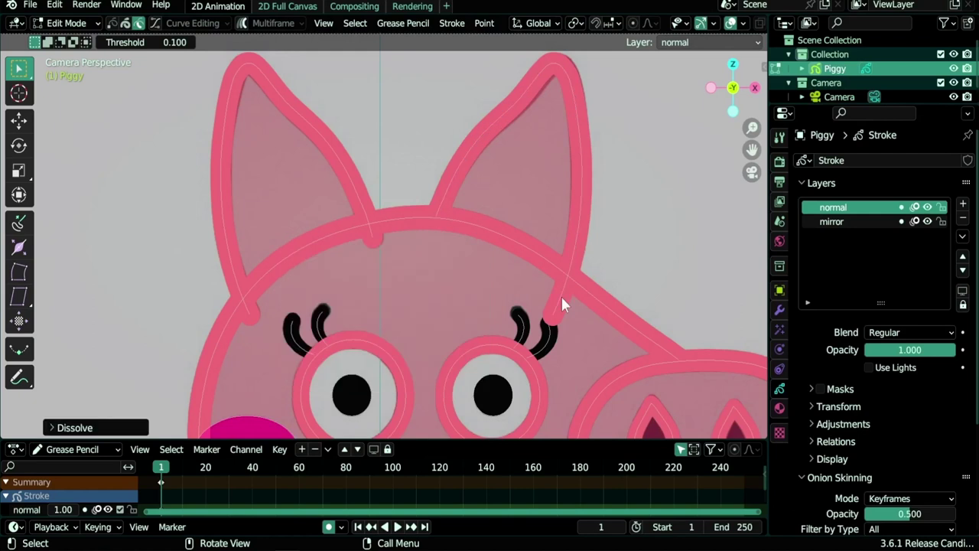
{"action": "left_click", "coordinate": [561, 295]}
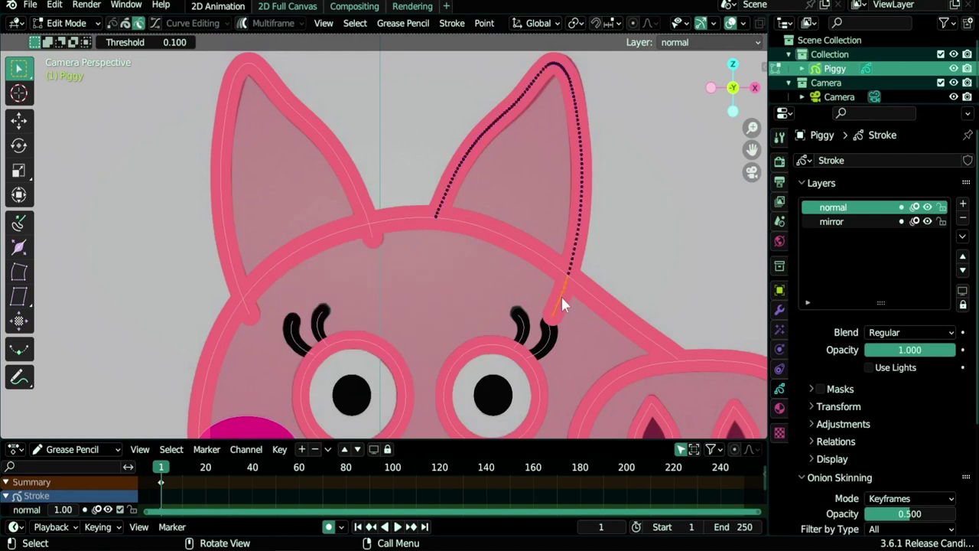
{"action": "key", "text": "x"}
{"action": "left_click", "coordinate": [563, 322]}
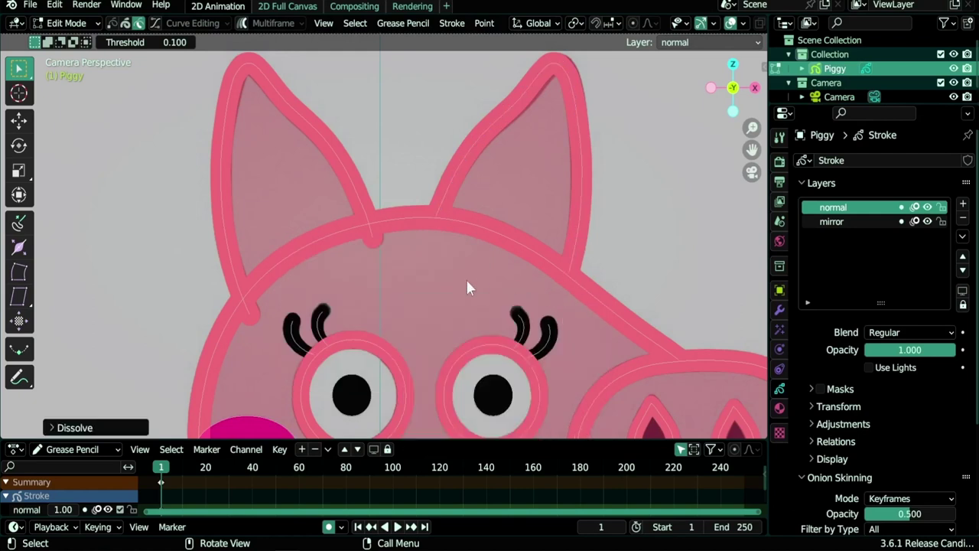
Step: Turn off the camera's background images to hide the pig reference, and make Piggy active again
{"action": "key", "text": "Home"}
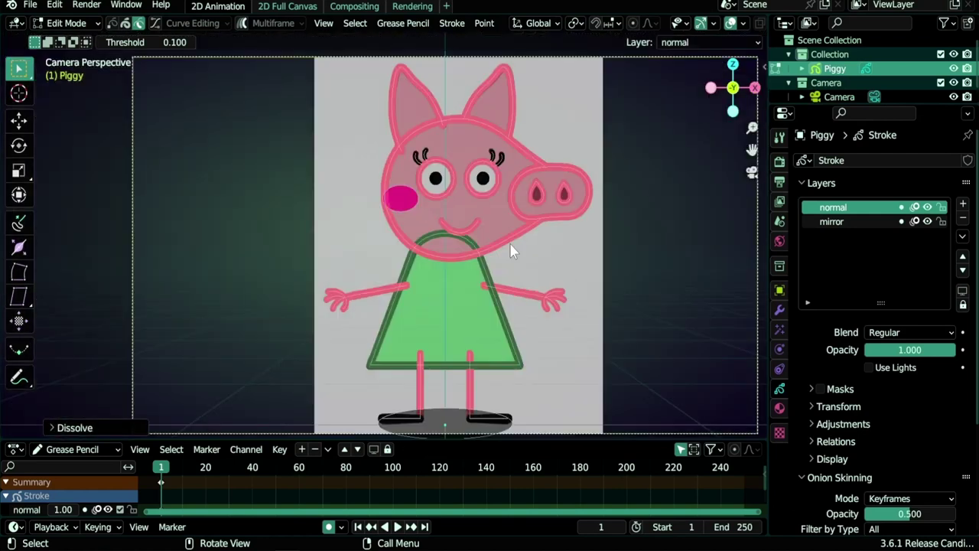
{"action": "left_click", "coordinate": [840, 97]}
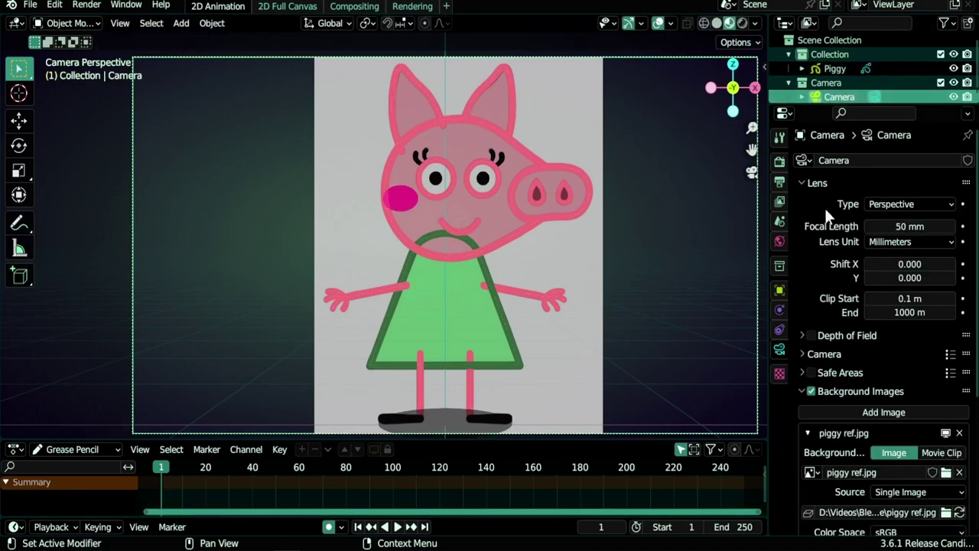
{"action": "left_click", "coordinate": [811, 391]}
{"action": "left_click", "coordinate": [834, 68]}
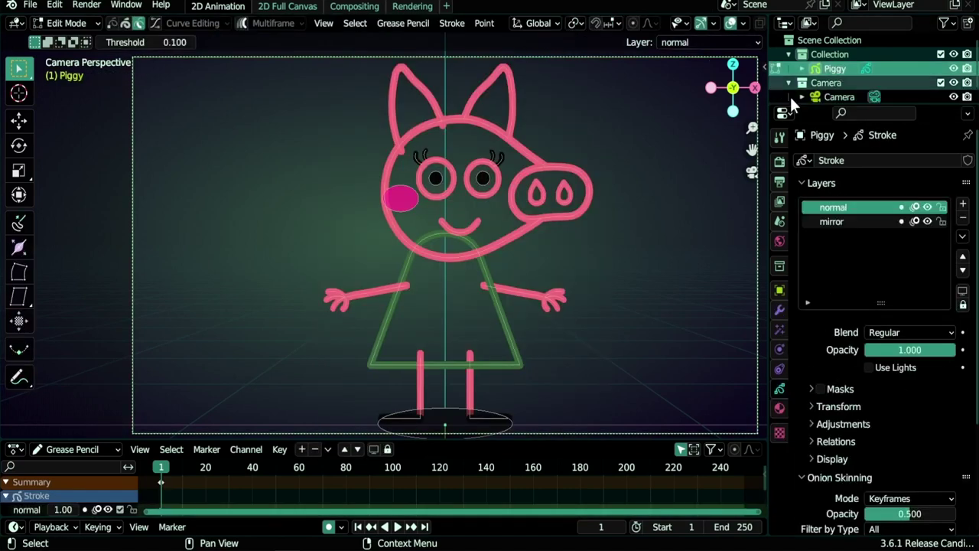
Step: Switch Piggy to Draw Mode, activate the Fill tool and pin the Solid Fill material to it
{"action": "key", "text": "ctrl+Tab"}
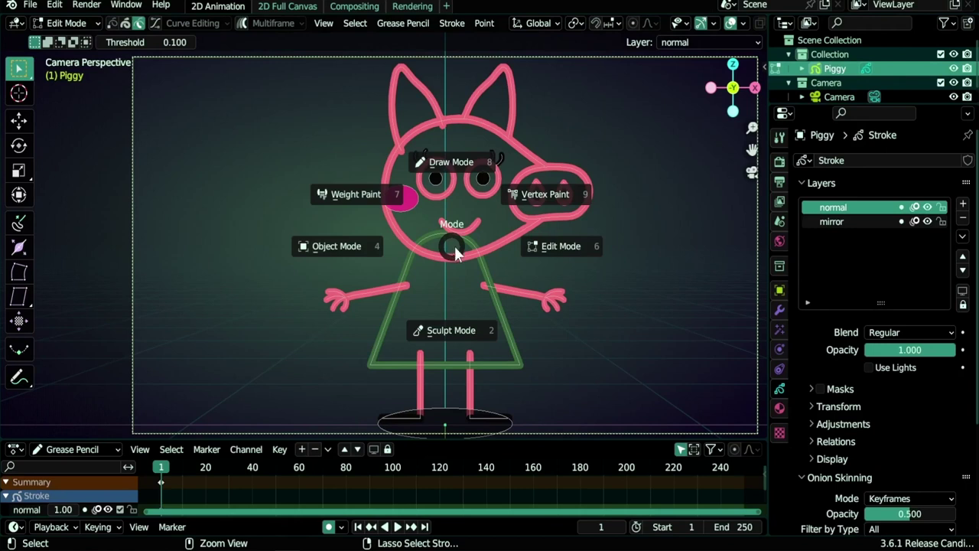
{"action": "left_click", "coordinate": [462, 173]}
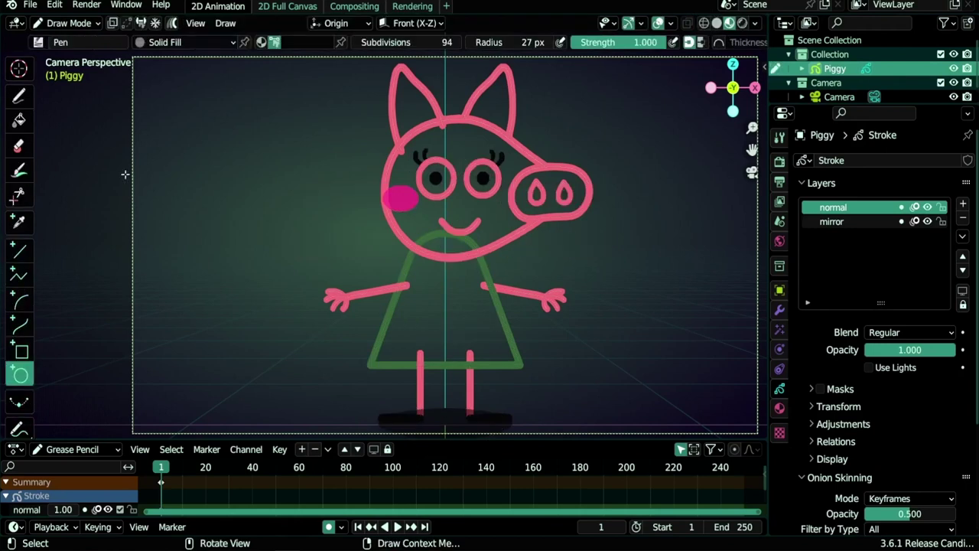
{"action": "left_click", "coordinate": [19, 120]}
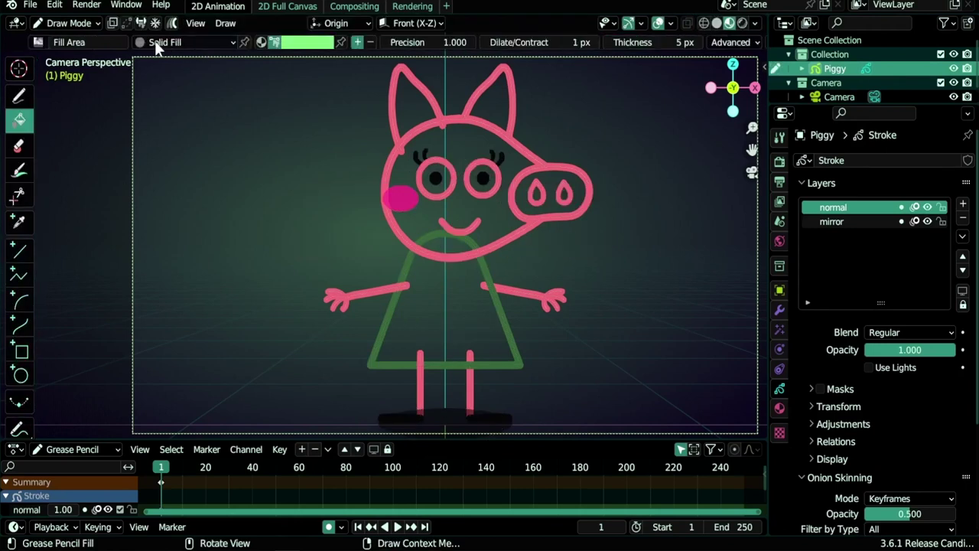
{"action": "left_click", "coordinate": [244, 41]}
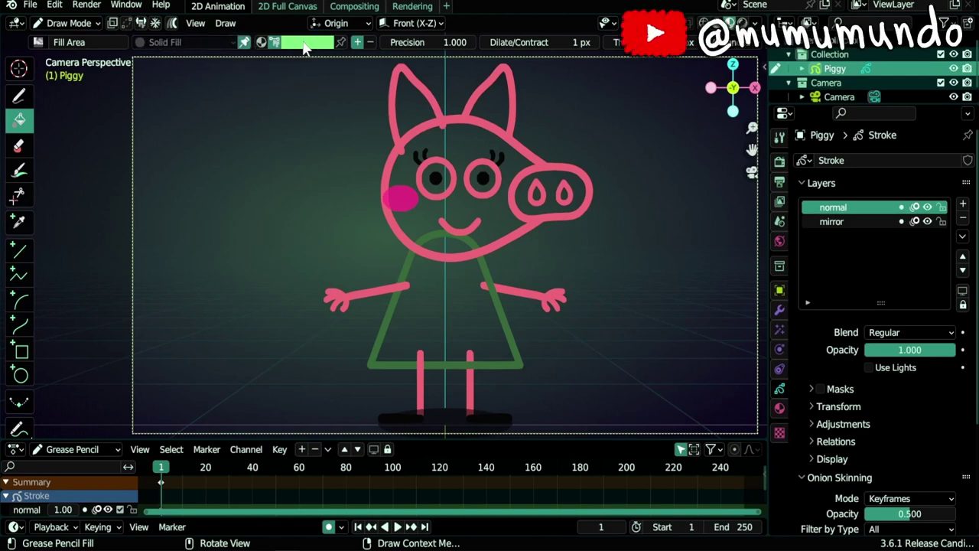
Step: Choose white from the Piggy palette as the fill colour and set the Fill tool's Simplify to 3
{"action": "scroll", "coordinate": [532, 135], "scroll_direction": "up", "scroll_amount": 4}
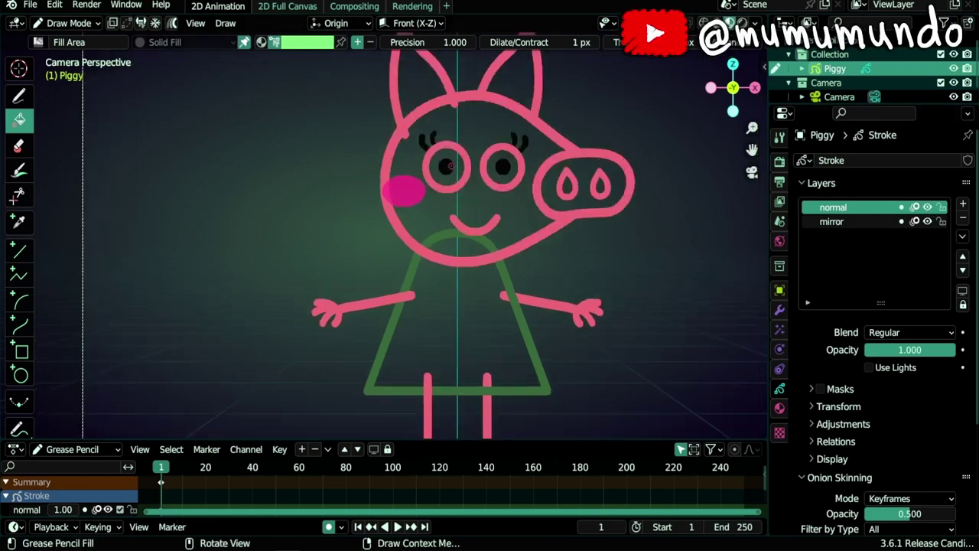
{"action": "left_click", "coordinate": [306, 41]}
{"action": "left_click", "coordinate": [286, 196]}
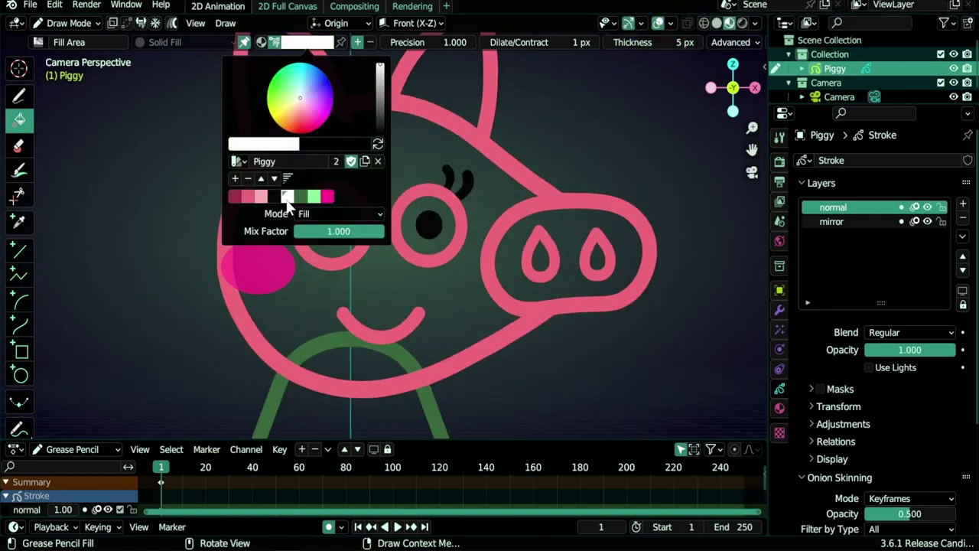
{"action": "left_click", "coordinate": [739, 42]}
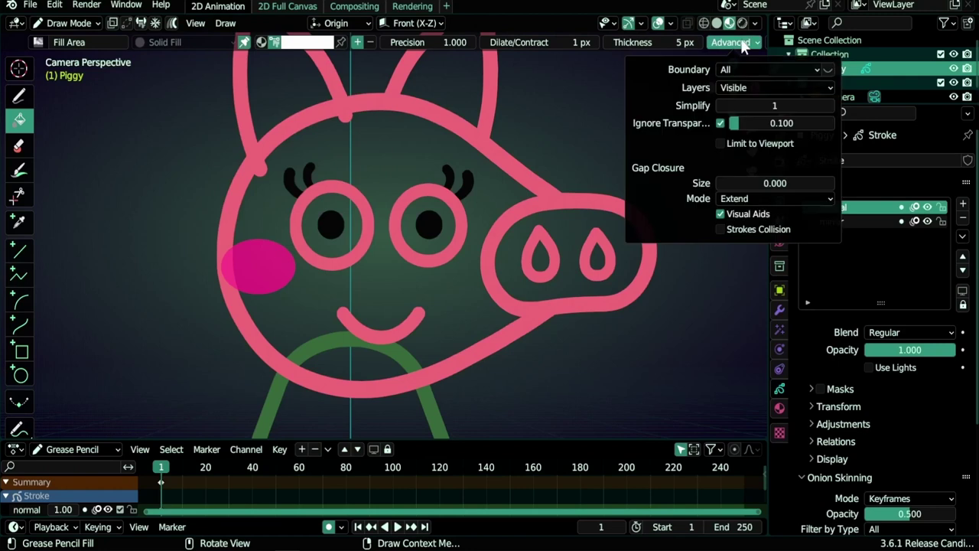
{"action": "left_click", "coordinate": [793, 106]}
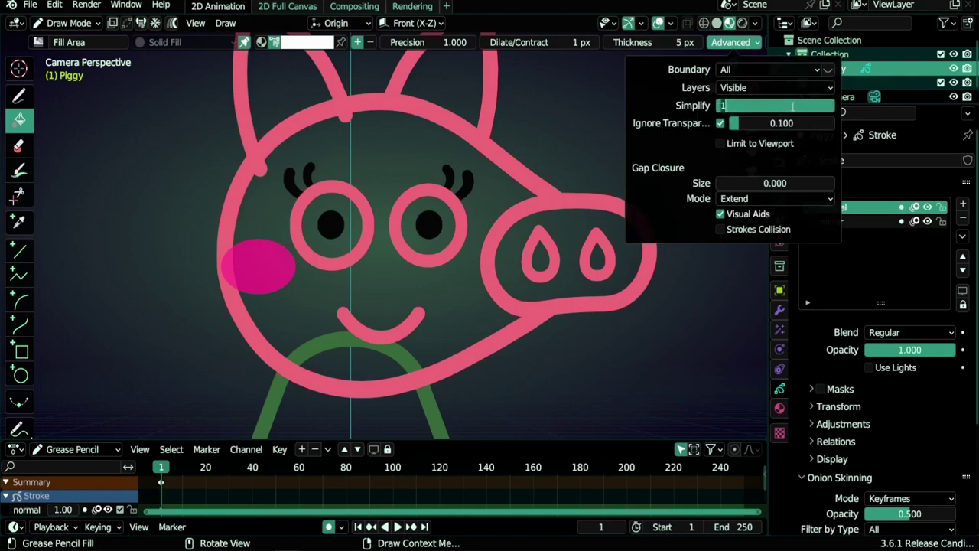
{"action": "type", "text": "3"}
{"action": "key", "text": "Return"}
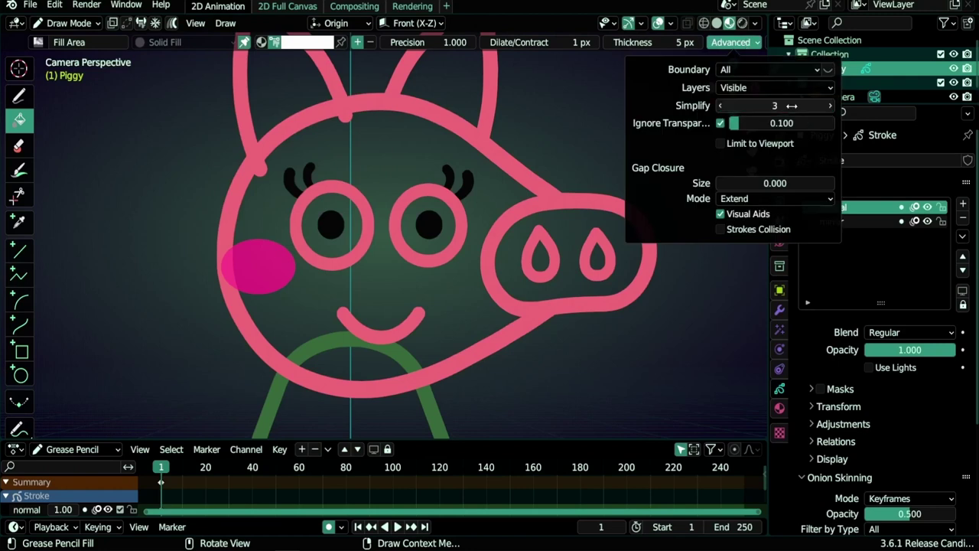
Step: Try filling the eye nearest the cheek with white, and undo that fill
{"action": "left_click", "coordinate": [328, 200]}
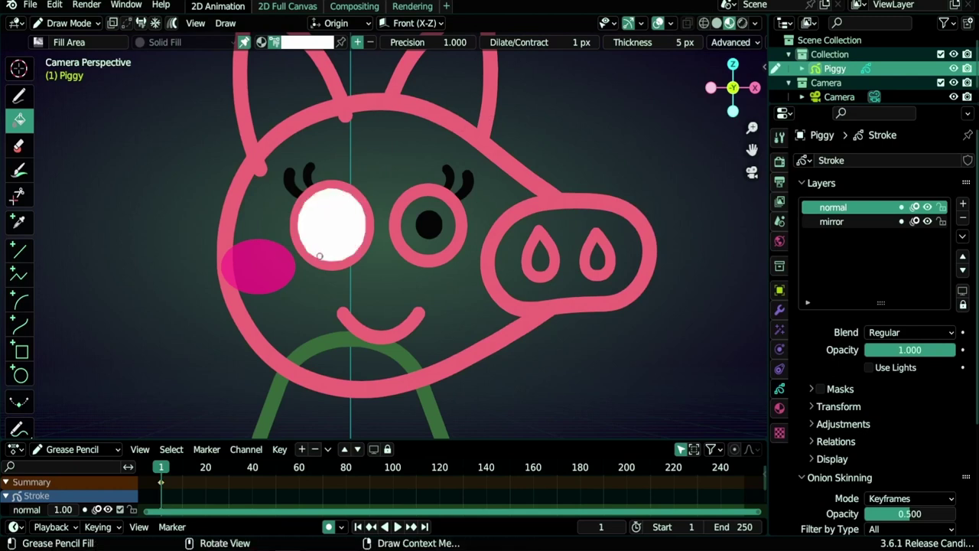
{"action": "scroll", "coordinate": [307, 224], "scroll_direction": "up", "scroll_amount": 3}
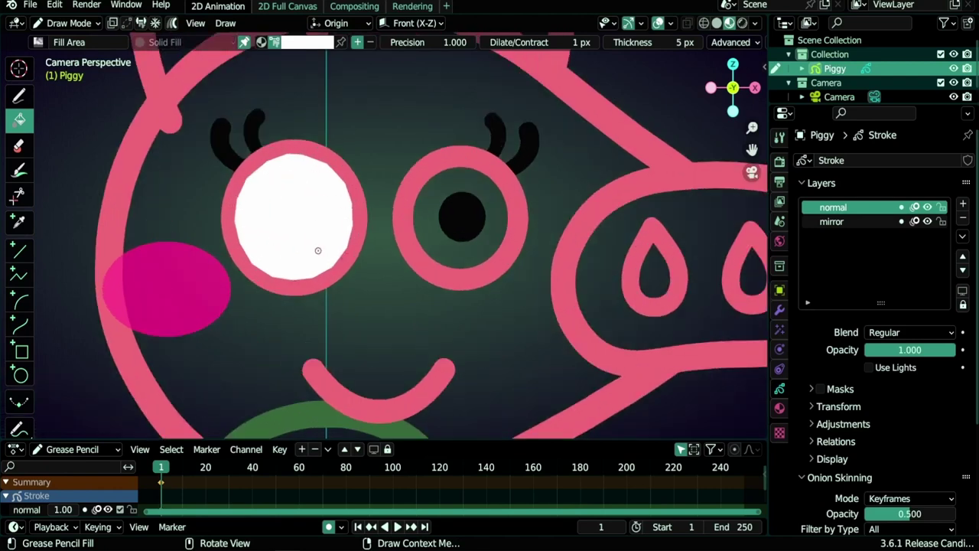
{"action": "key", "text": "ctrl+z"}
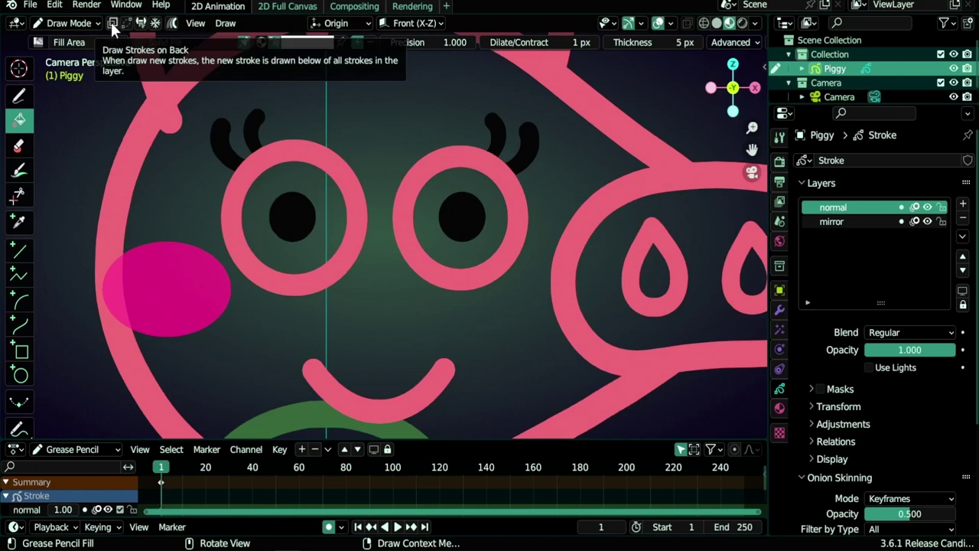
Step: Enable Draw Strokes on Back and fill the inside of both eyes with white
{"action": "left_click", "coordinate": [111, 22]}
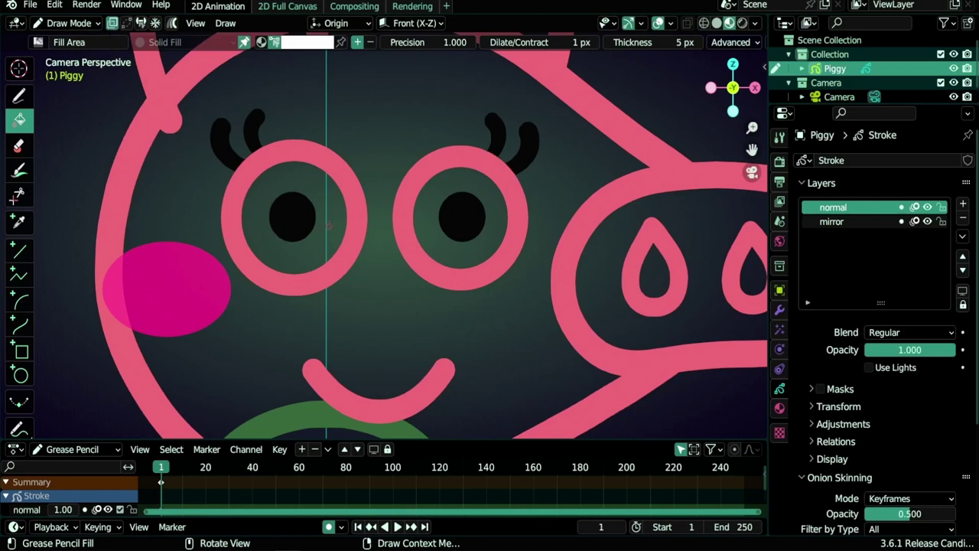
{"action": "left_click", "coordinate": [313, 180]}
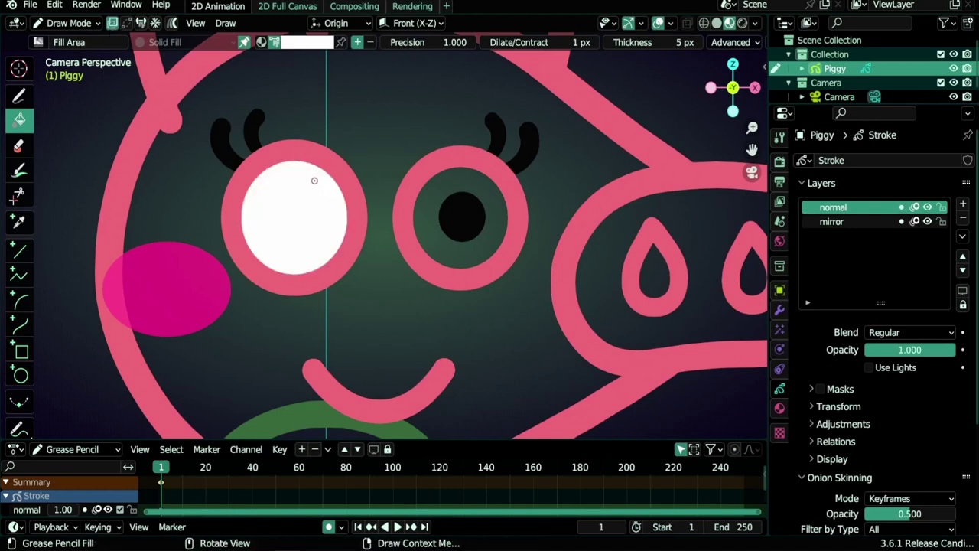
{"action": "scroll", "coordinate": [314, 181], "scroll_direction": "down", "scroll_amount": 1}
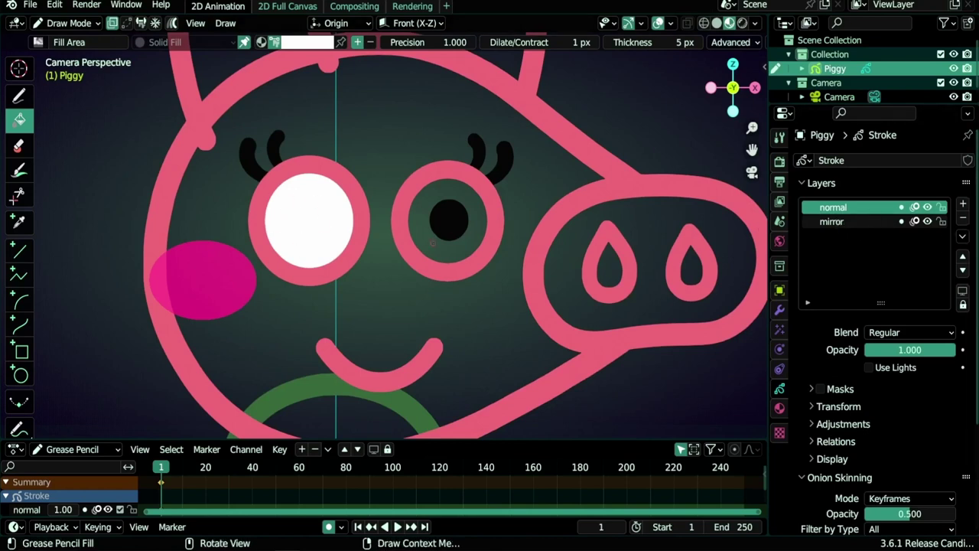
{"action": "left_click", "coordinate": [443, 243]}
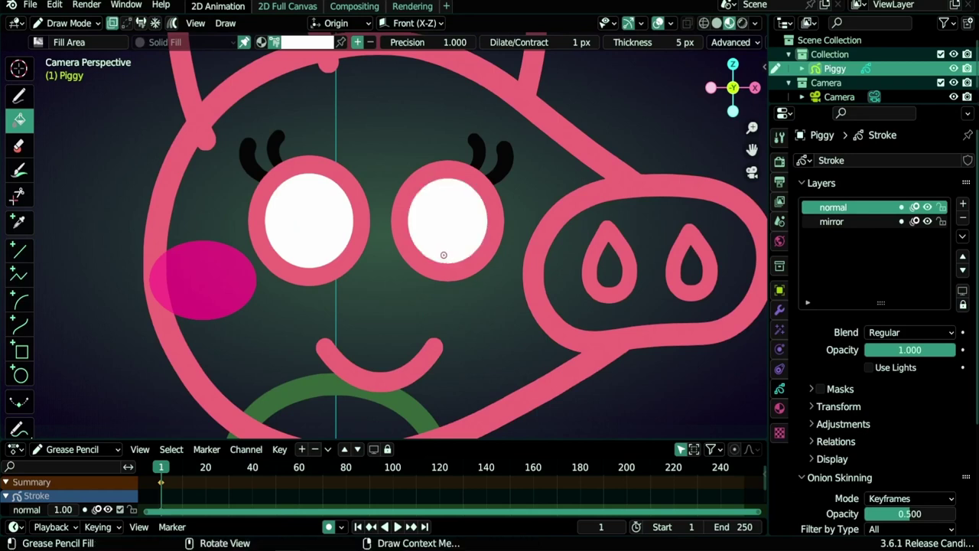
Step: Switch to the Pen brush and pin the Solid Stroke material to it
{"action": "scroll", "coordinate": [473, 237], "scroll_direction": "down", "scroll_amount": 3}
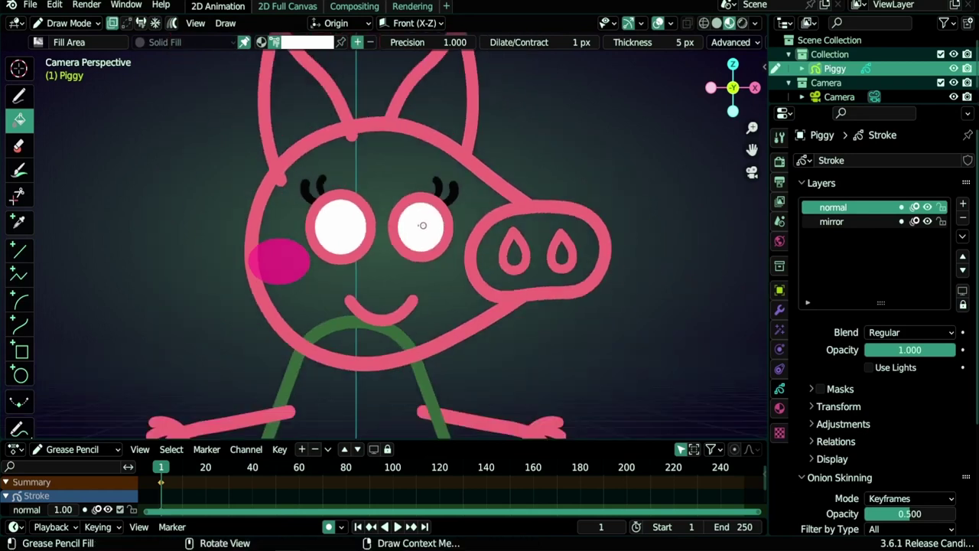
{"action": "mouse_move", "coordinate": [423, 226]}
{"action": "middle_mouse_down", "text": "shift"}
{"action": "mouse_move", "coordinate": [489, 259]}
{"action": "mouse_move", "coordinate": [499, 239]}
{"action": "middle_mouse_up", "text": "shift"}
{"action": "left_click", "coordinate": [19, 97]}
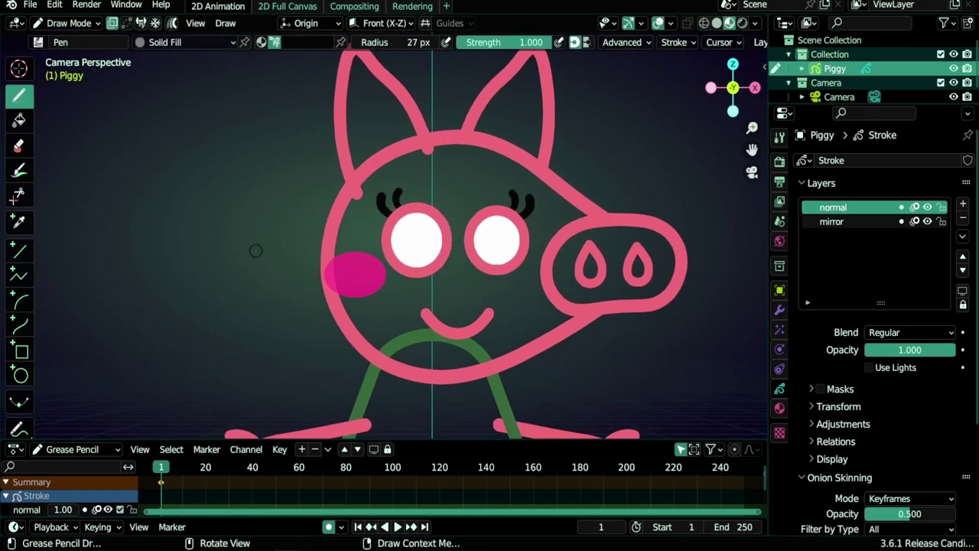
{"action": "left_click", "coordinate": [176, 42]}
{"action": "left_click", "coordinate": [132, 73]}
{"action": "left_click", "coordinate": [246, 42]}
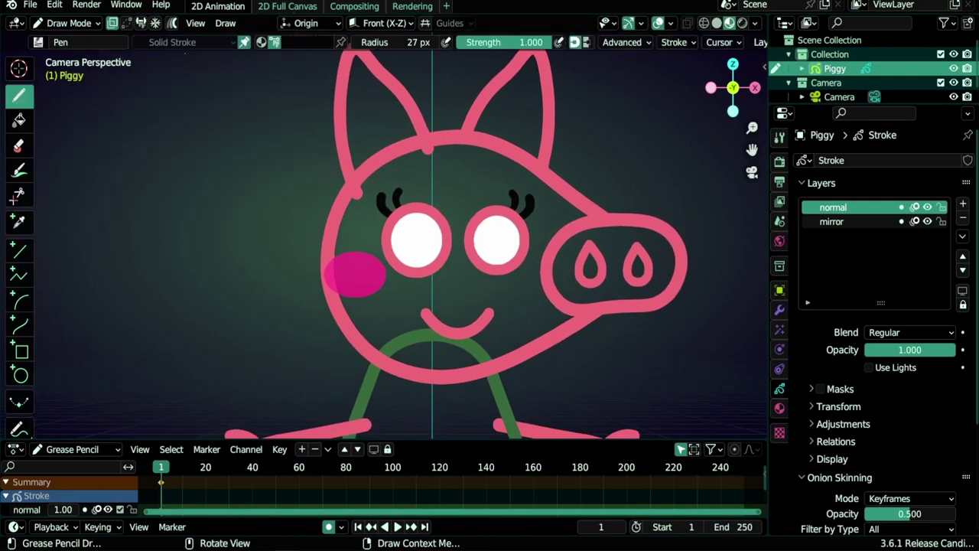
Step: Draw a circle with a gap beside the head and try the Fill tool's gap closure by extending the stroke ends
{"action": "mouse_move", "coordinate": [234, 215]}
{"action": "left_mouse_down"}
{"action": "mouse_move", "coordinate": [115, 283]}
{"action": "mouse_move", "coordinate": [234, 256]}
{"action": "mouse_move", "coordinate": [236, 246]}
{"action": "left_mouse_up"}
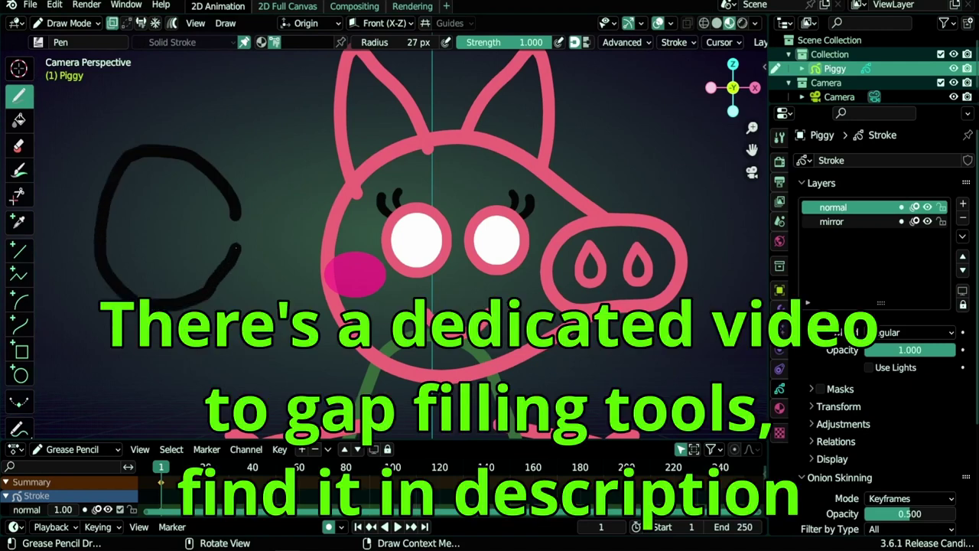
{"action": "left_click", "coordinate": [19, 119]}
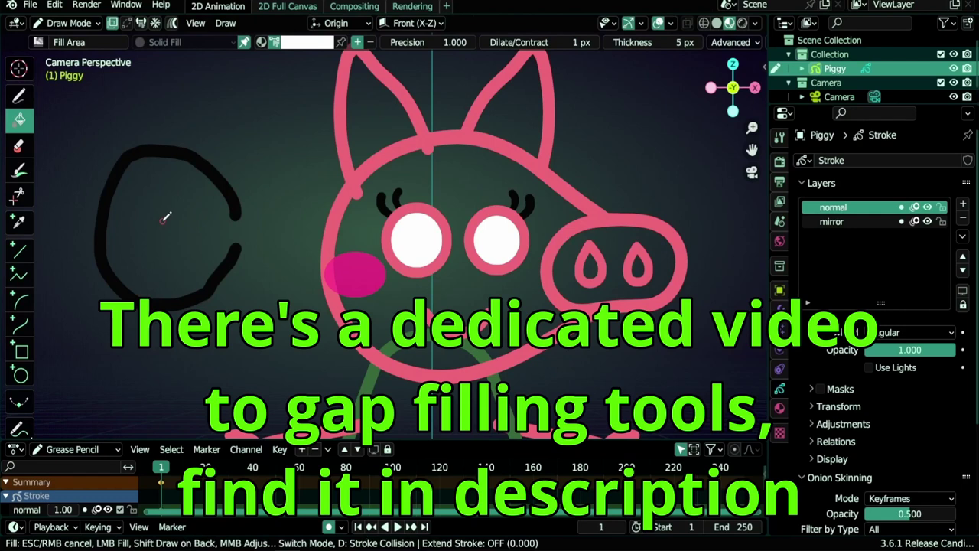
{"action": "scroll", "coordinate": [165, 217], "scroll_direction": "down", "scroll_amount": 9}
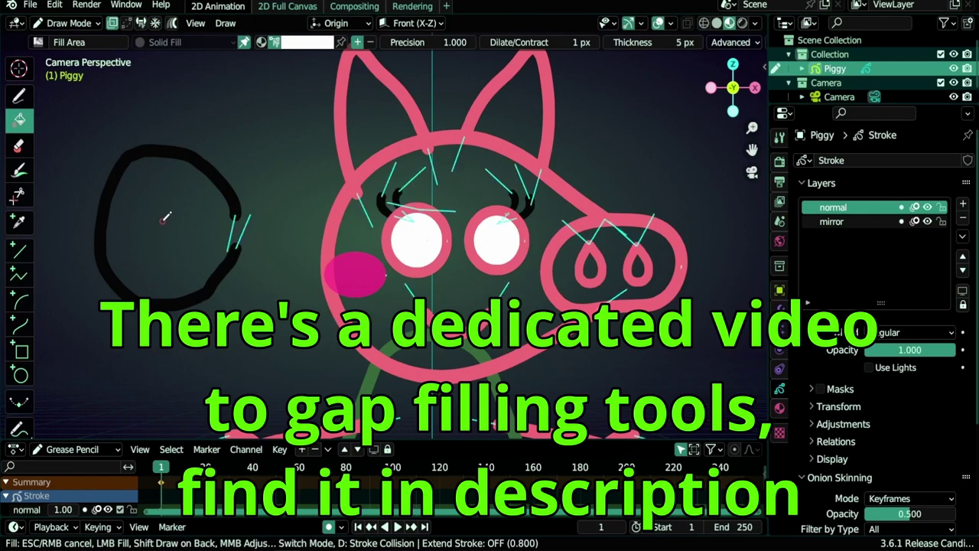
{"action": "scroll", "coordinate": [165, 217], "scroll_direction": "down", "scroll_amount": 2}
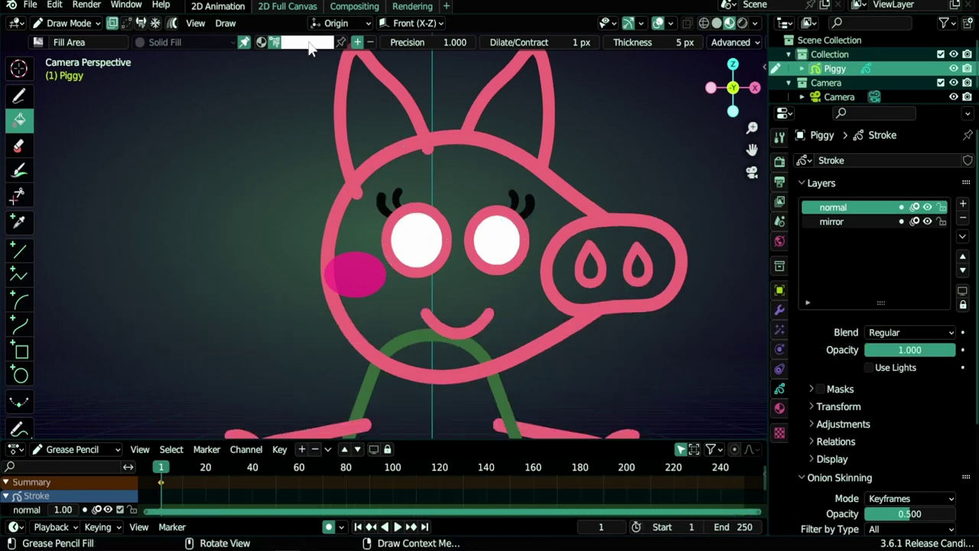
Step: Choose light pink from the palette and fill the inside of both ears
{"action": "left_click", "coordinate": [307, 43]}
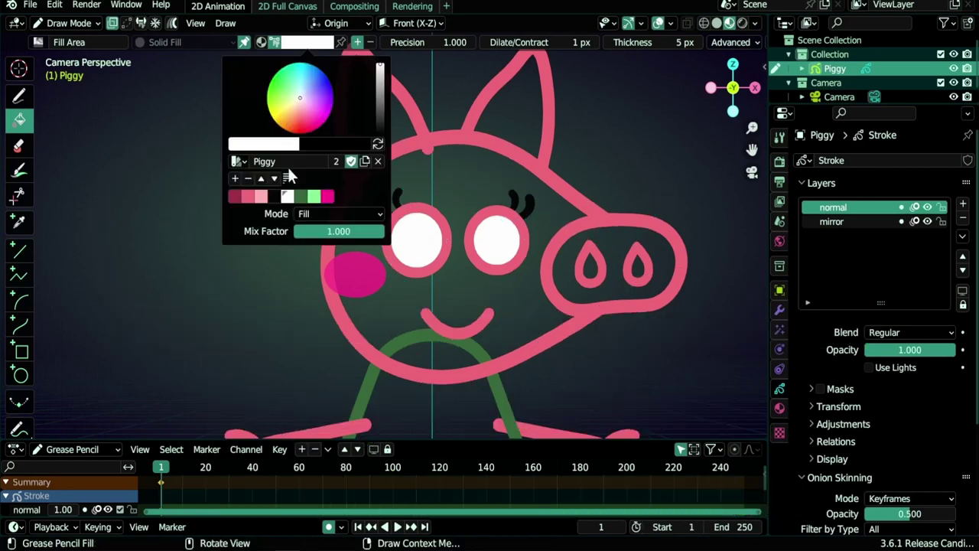
{"action": "left_click", "coordinate": [261, 197]}
{"action": "left_click", "coordinate": [514, 114]}
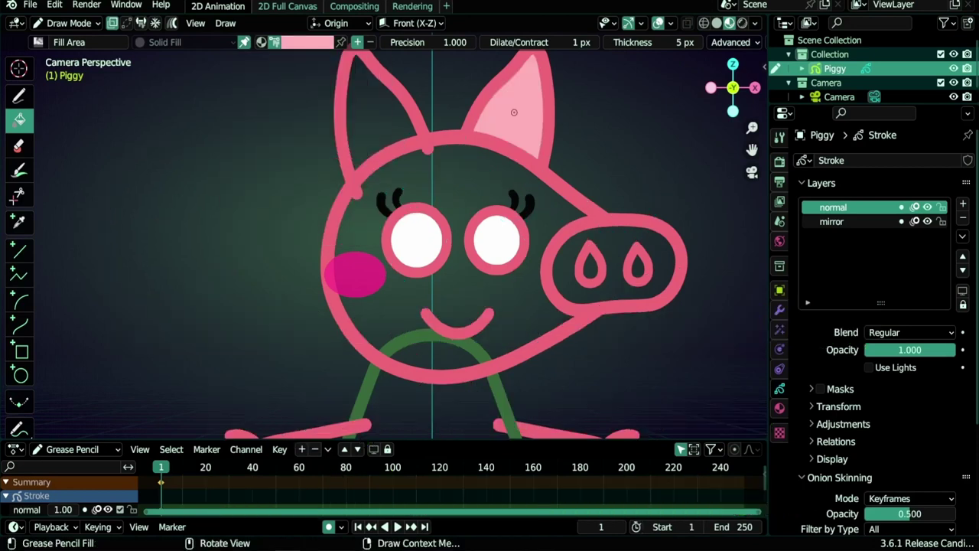
{"action": "left_click", "coordinate": [377, 109]}
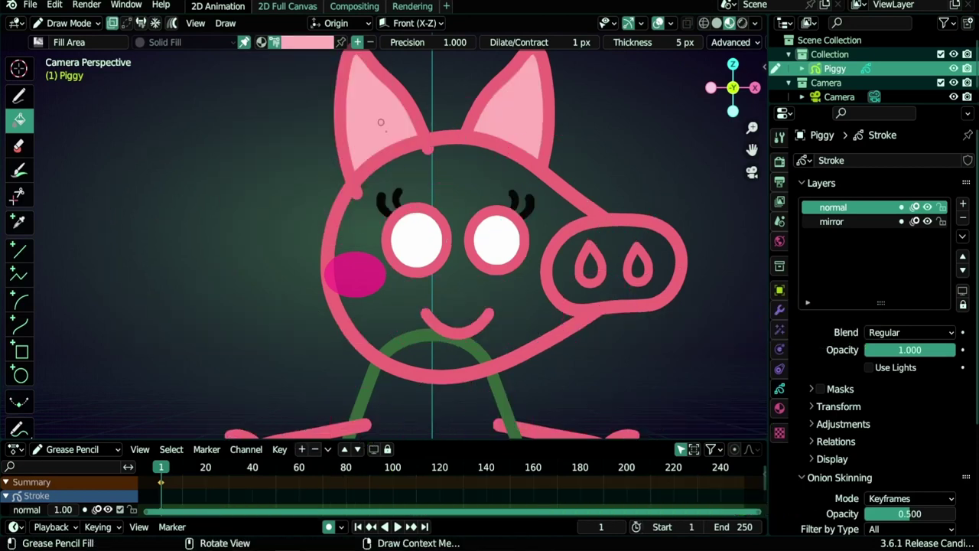
{"action": "key", "text": "Escape"}
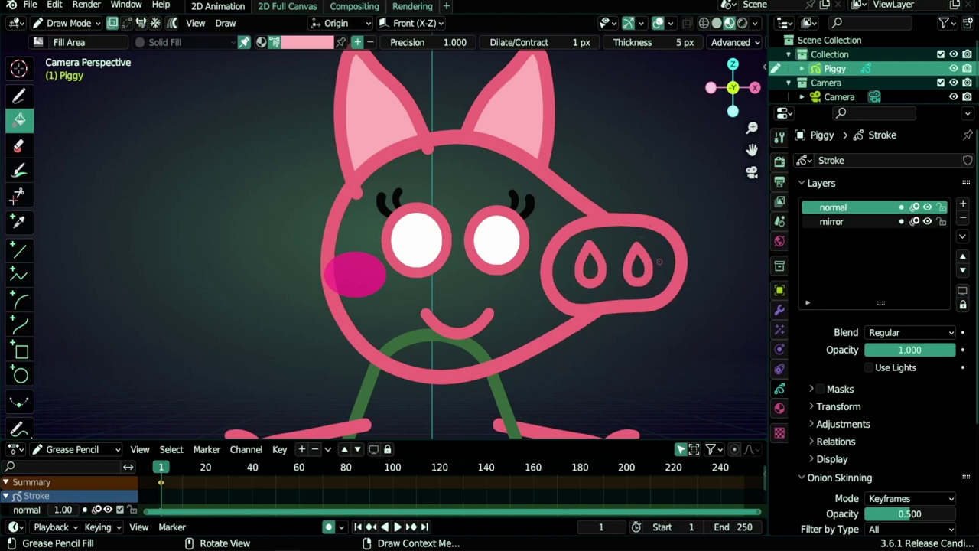
Step: Choose dark pink from the palette and fill both nostrils
{"action": "left_click", "coordinate": [310, 43]}
{"action": "left_click", "coordinate": [235, 193]}
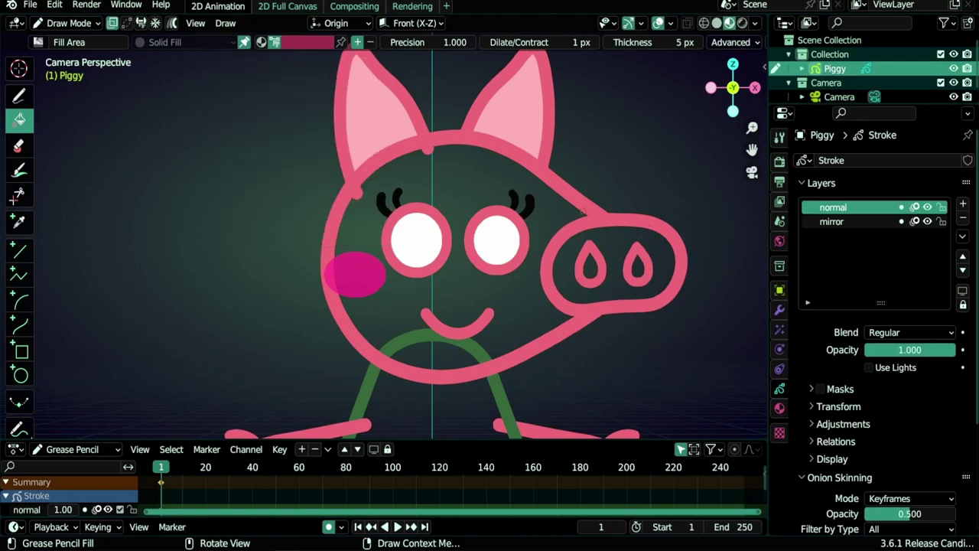
{"action": "left_click", "coordinate": [592, 272]}
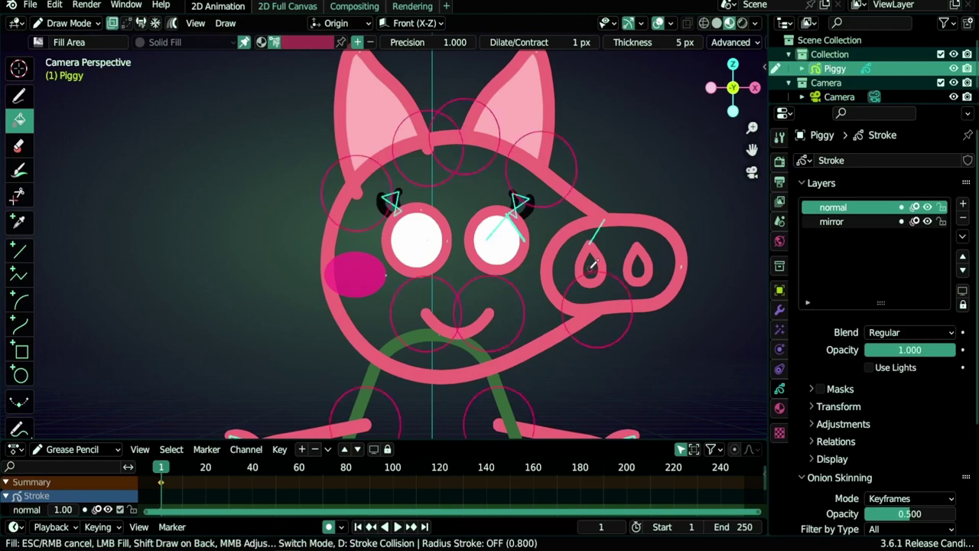
{"action": "left_click", "coordinate": [733, 44]}
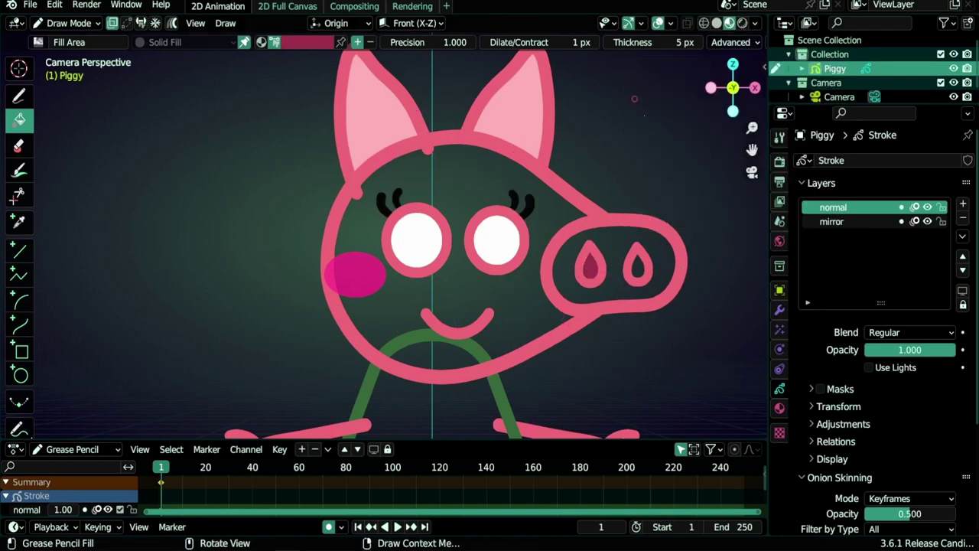
{"action": "left_click", "coordinate": [639, 267]}
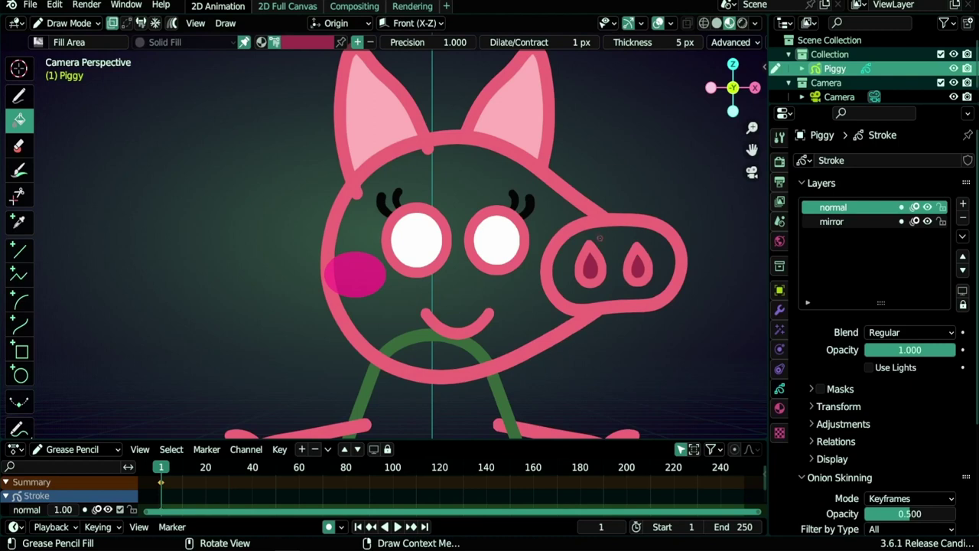
Step: Choose light pink from the palette and fill the snout around the nostrils
{"action": "left_click", "coordinate": [309, 42]}
{"action": "left_click", "coordinate": [260, 196]}
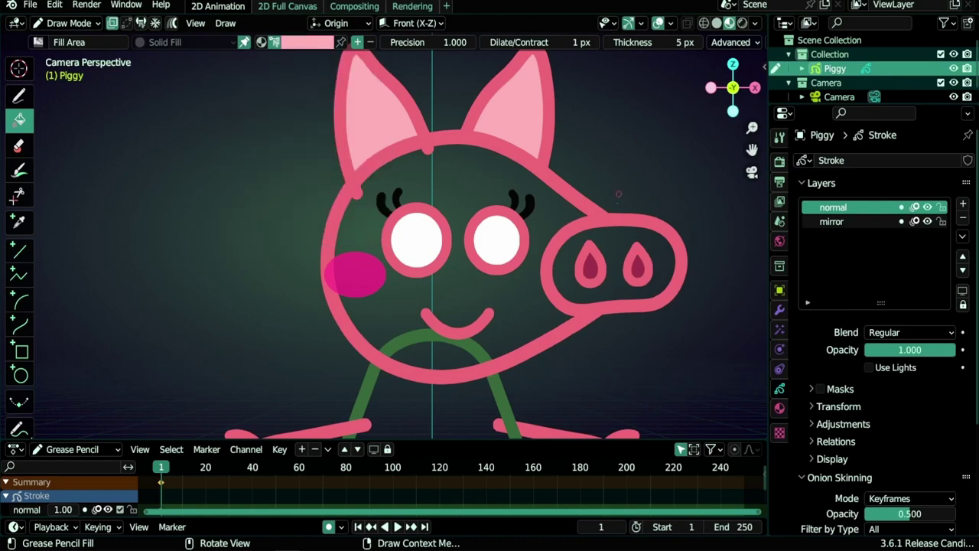
{"action": "left_click", "coordinate": [616, 243]}
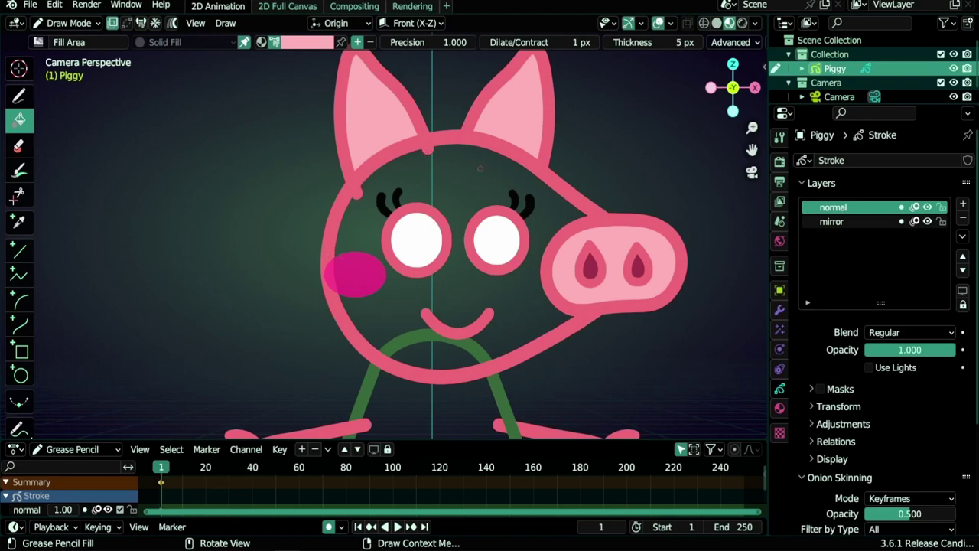
Step: Hide and show the mirror layer repeatedly to check which strokes belong to it, leaving it visible
{"action": "left_click", "coordinate": [927, 221]}
{"action": "left_click", "coordinate": [927, 221]}
{"action": "left_click", "coordinate": [927, 222]}
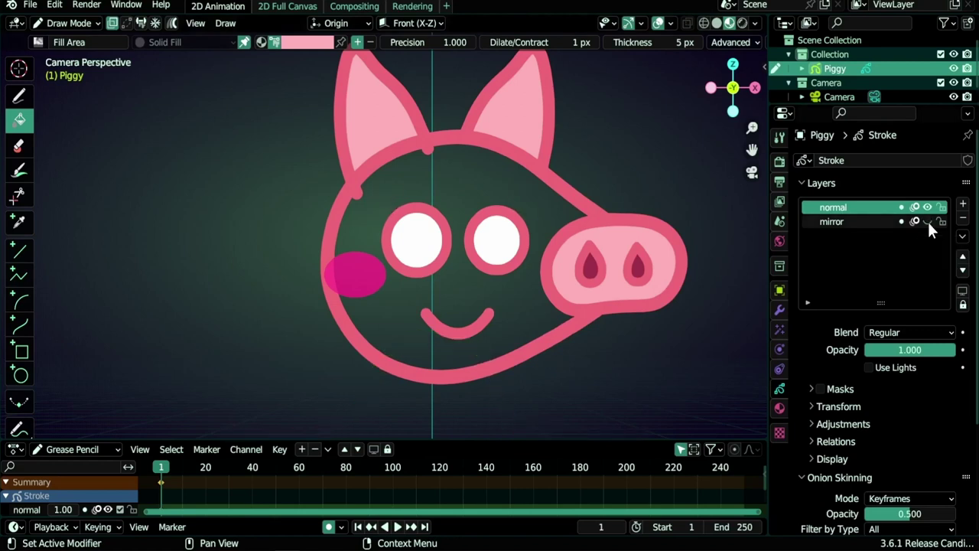
{"action": "left_click", "coordinate": [927, 221]}
{"action": "left_click", "coordinate": [927, 221]}
{"action": "left_click", "coordinate": [927, 221]}
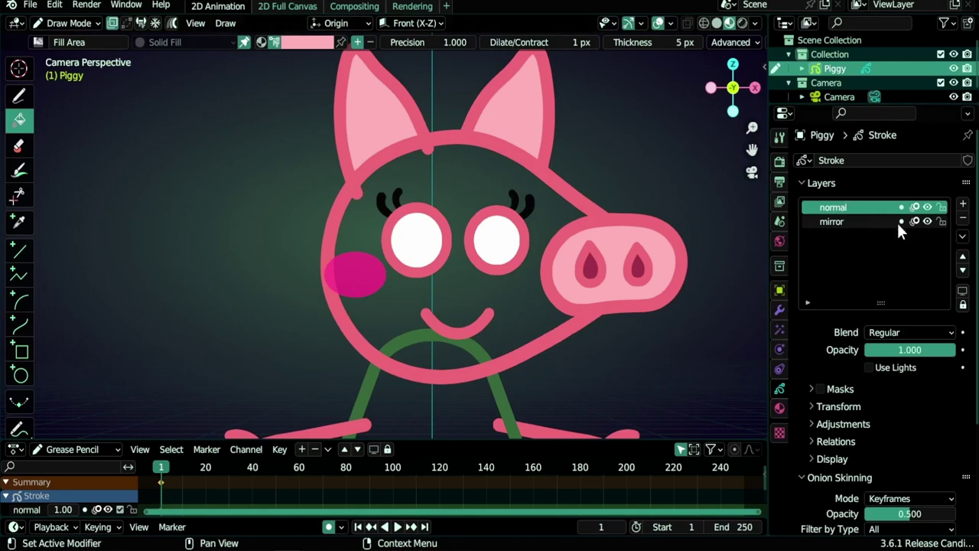
Step: In edit mode, select the strokes of the ear at the back of the head and move them to the mirror layer
{"action": "left_click", "coordinate": [927, 222]}
{"action": "left_click", "coordinate": [927, 221]}
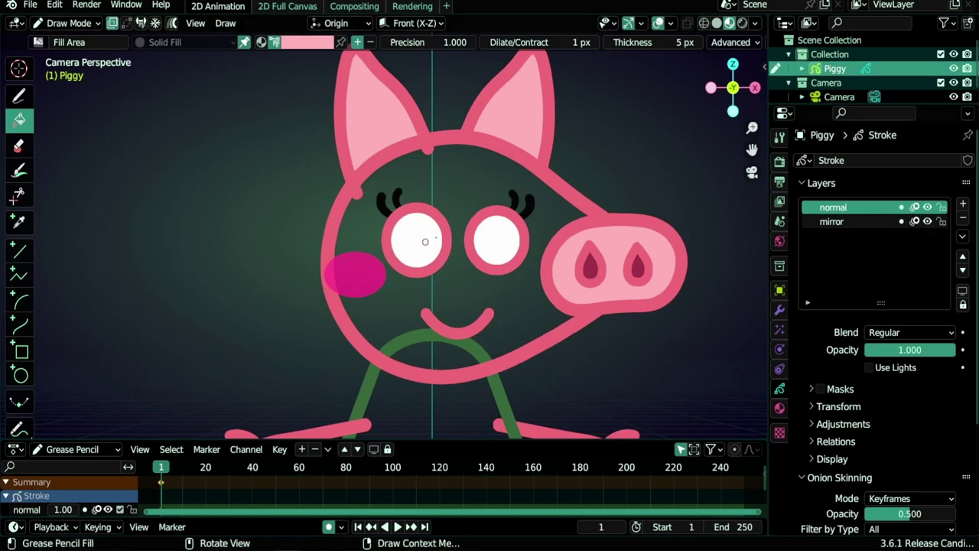
{"action": "key", "text": "Tab"}
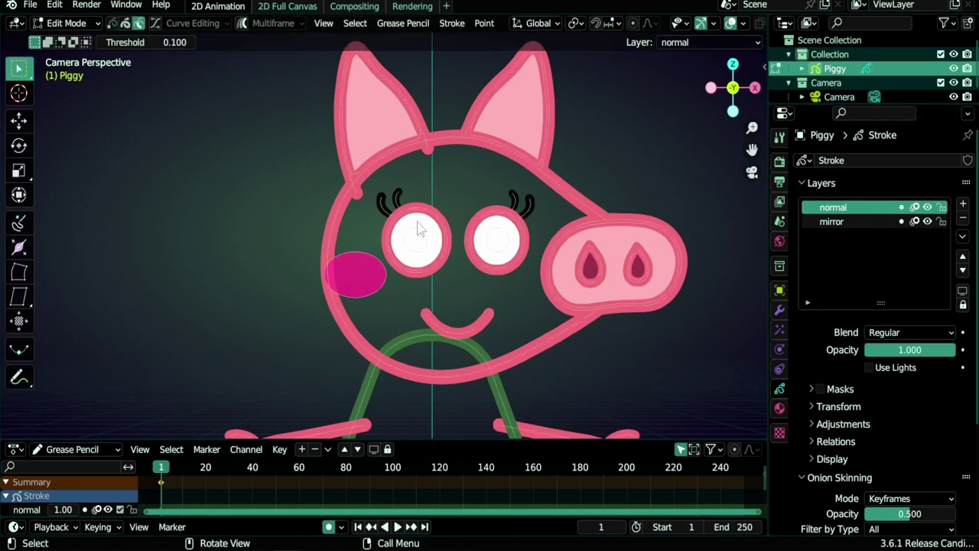
{"action": "left_click", "coordinate": [357, 250]}
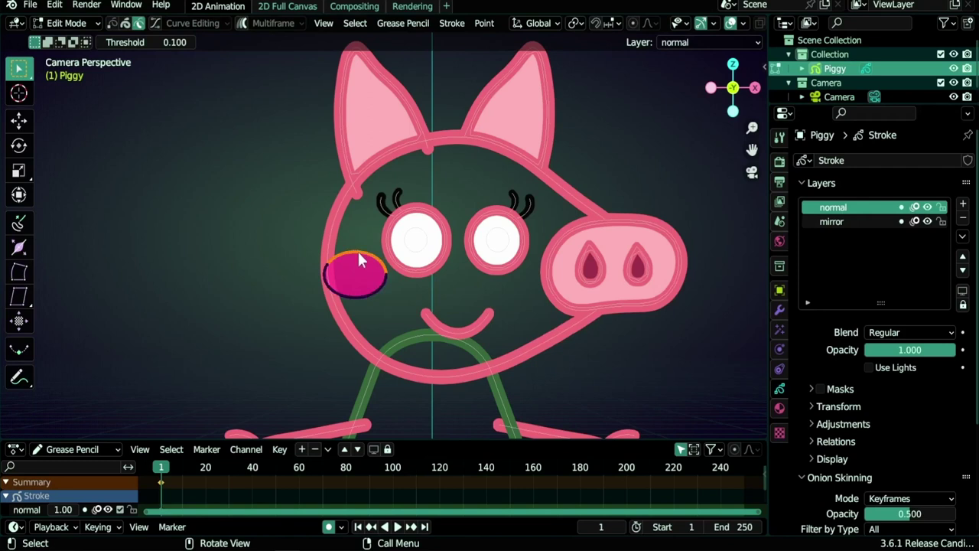
{"action": "left_click", "coordinate": [125, 24]}
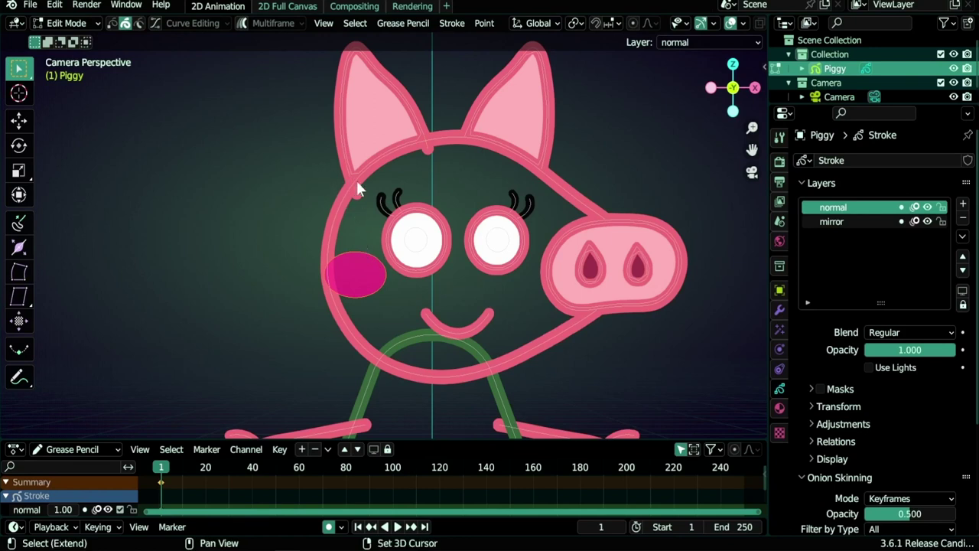
{"action": "scroll", "coordinate": [372, 226], "scroll_direction": "up", "scroll_amount": 5}
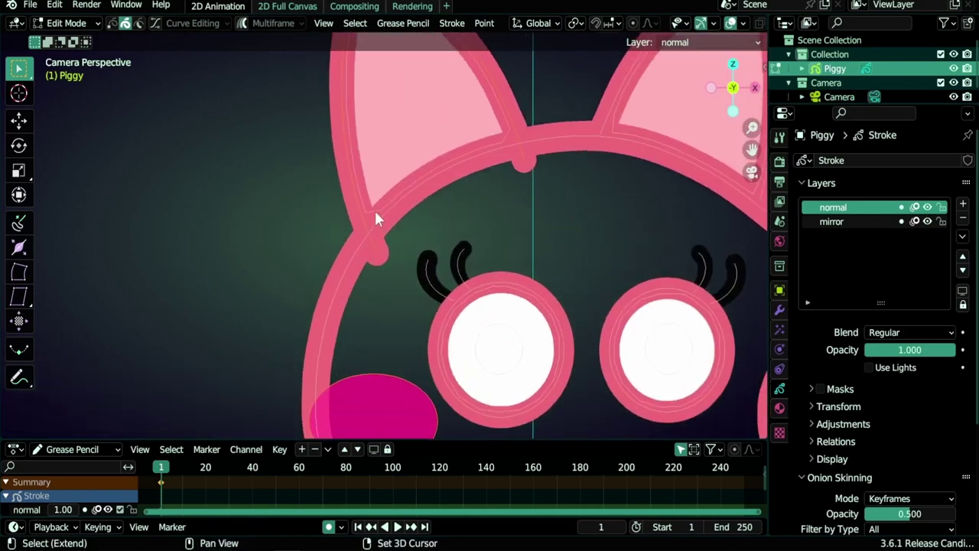
{"action": "scroll", "coordinate": [387, 218], "scroll_direction": "down", "scroll_amount": 5}
{"action": "key", "text": "m"}
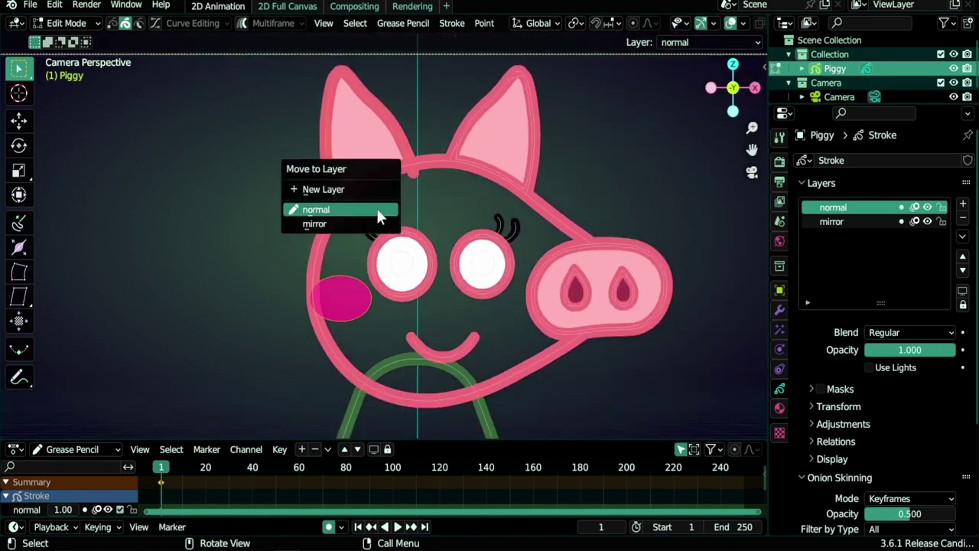
{"action": "left_click", "coordinate": [330, 223]}
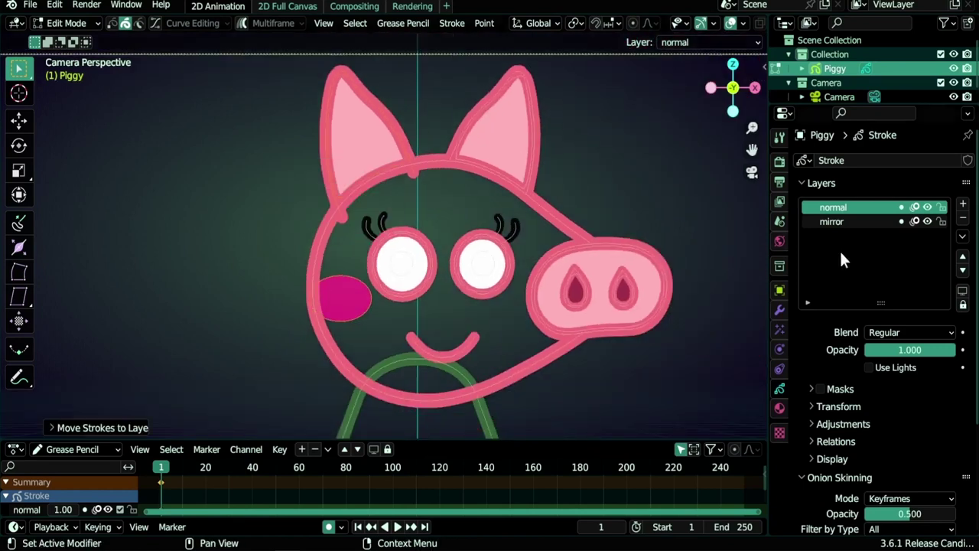
Step: Fill the head with light pink on the normal layer while the mirror layer is hidden, and show the mirror layer again
{"action": "left_click", "coordinate": [927, 221]}
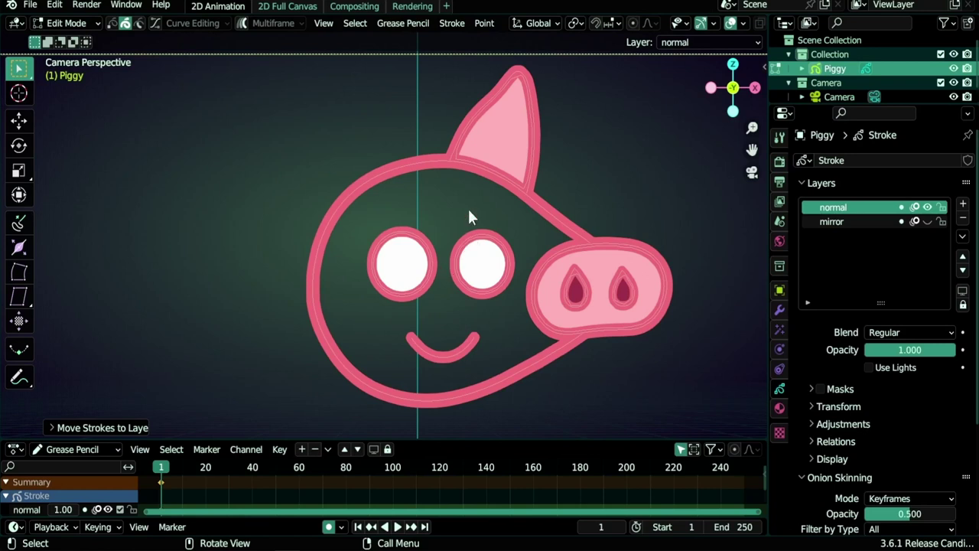
{"action": "key", "text": "Tab"}
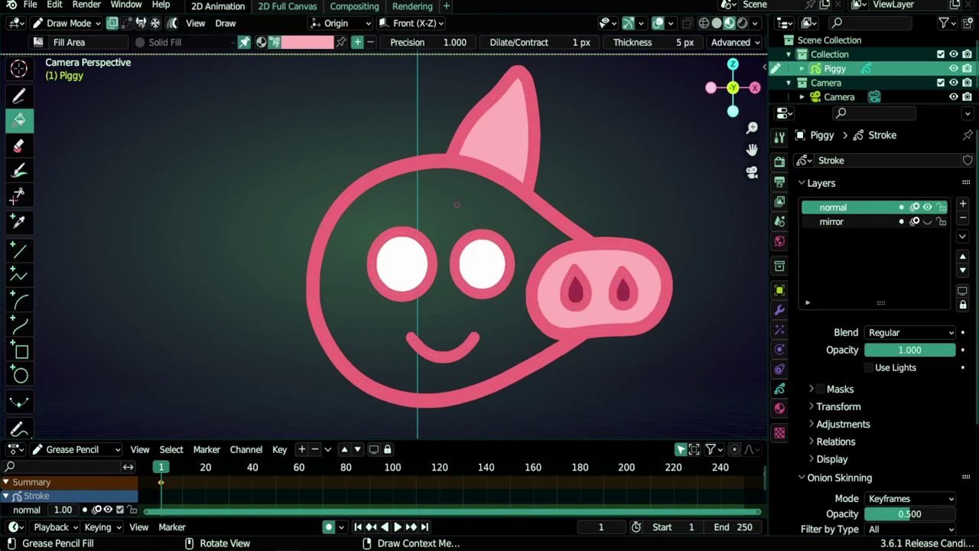
{"action": "left_click", "coordinate": [457, 204]}
{"action": "left_click", "coordinate": [928, 222]}
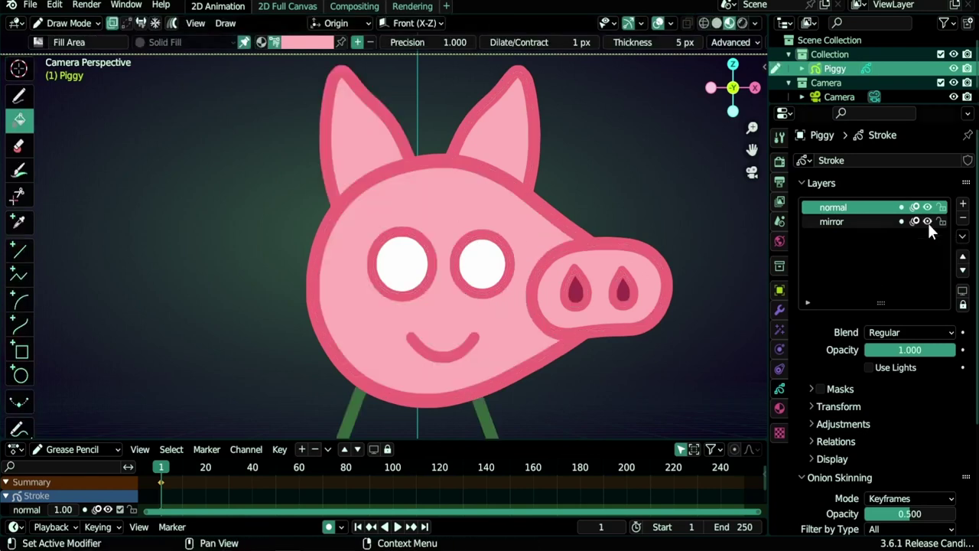
Step: Try filling the dress with light pink on the mirror layer while the arms and legs overlap it
{"action": "scroll", "coordinate": [413, 350], "scroll_direction": "down", "scroll_amount": 2}
{"action": "middle_click_drag", "start_coordinate": [413, 350], "coordinate": [412, 234], "text": "shift"}
{"action": "scroll", "coordinate": [393, 321], "scroll_direction": "up", "scroll_amount": 1}
{"action": "mouse_move", "coordinate": [393, 321]}
{"action": "middle_mouse_down", "text": "shift"}
{"action": "mouse_move", "coordinate": [394, 309]}
{"action": "mouse_move", "coordinate": [395, 334]}
{"action": "middle_mouse_up", "text": "shift"}
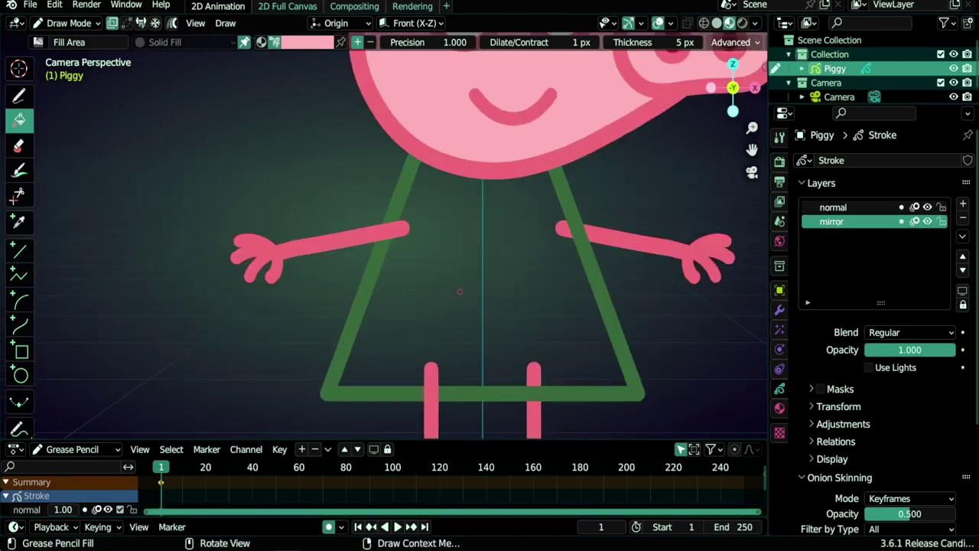
{"action": "left_click", "coordinate": [456, 288]}
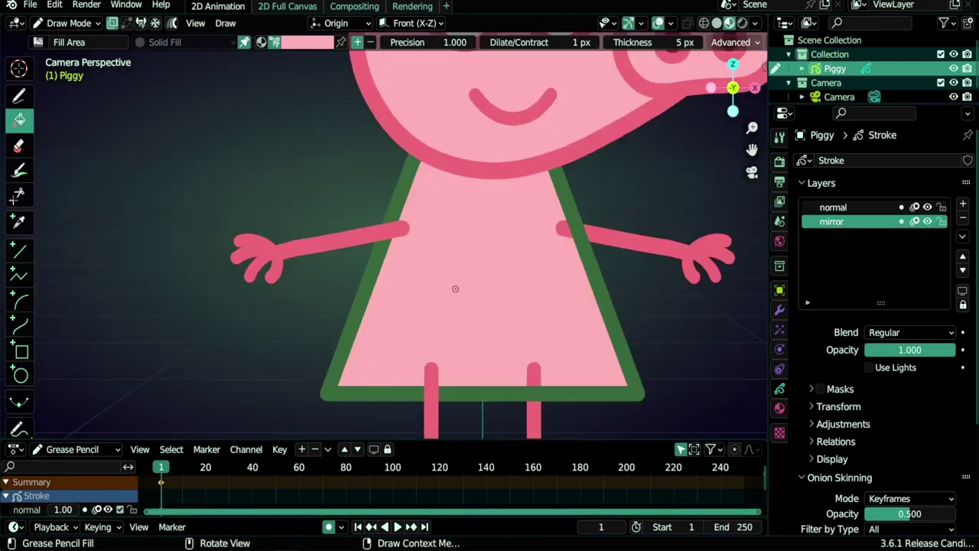
Step: Examine the dress fill's edge where it meets the arms, legs and chin, and undo the fill
{"action": "key", "text": "Tab"}
{"action": "scroll", "coordinate": [421, 268], "scroll_direction": "up", "scroll_amount": 6}
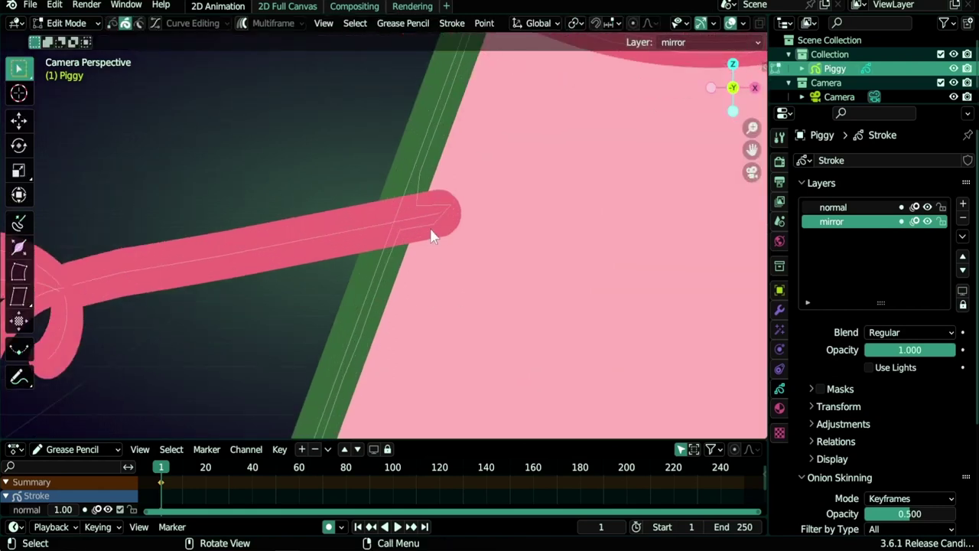
{"action": "scroll", "coordinate": [440, 260], "scroll_direction": "up", "scroll_amount": 4}
{"action": "scroll", "coordinate": [437, 225], "scroll_direction": "down", "scroll_amount": 5}
{"action": "middle_click_drag", "start_coordinate": [537, 344], "coordinate": [454, 111], "text": "shift"}
{"action": "scroll", "coordinate": [411, 304], "scroll_direction": "up", "scroll_amount": 2}
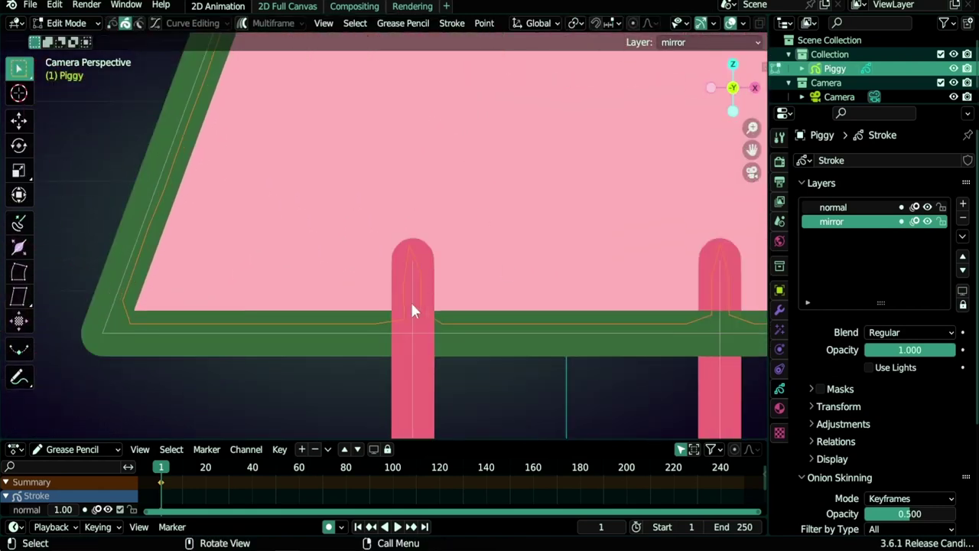
{"action": "scroll", "coordinate": [490, 169], "scroll_direction": "down", "scroll_amount": 4}
{"action": "scroll", "coordinate": [295, 227], "scroll_direction": "up", "scroll_amount": 5}
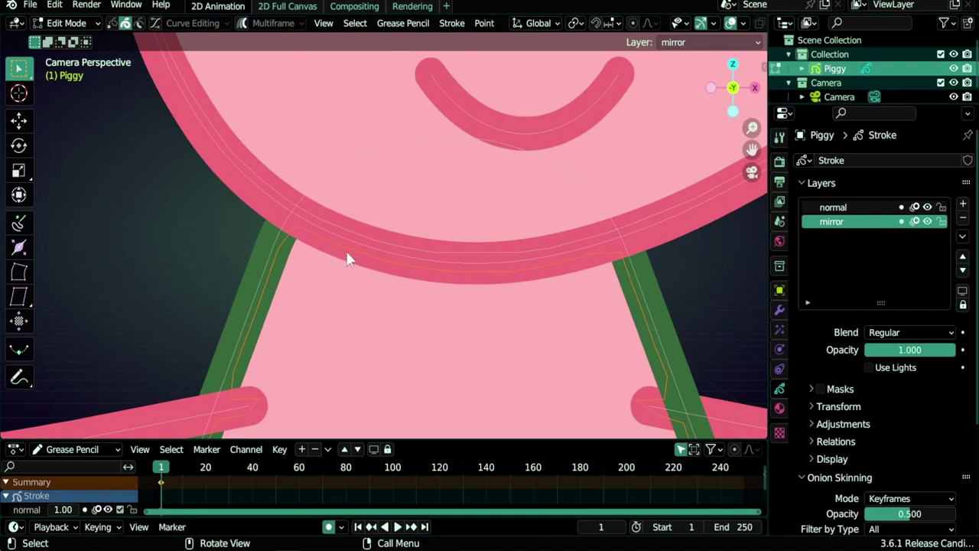
{"action": "scroll", "coordinate": [547, 294], "scroll_direction": "down", "scroll_amount": 5}
{"action": "key", "text": "Tab"}
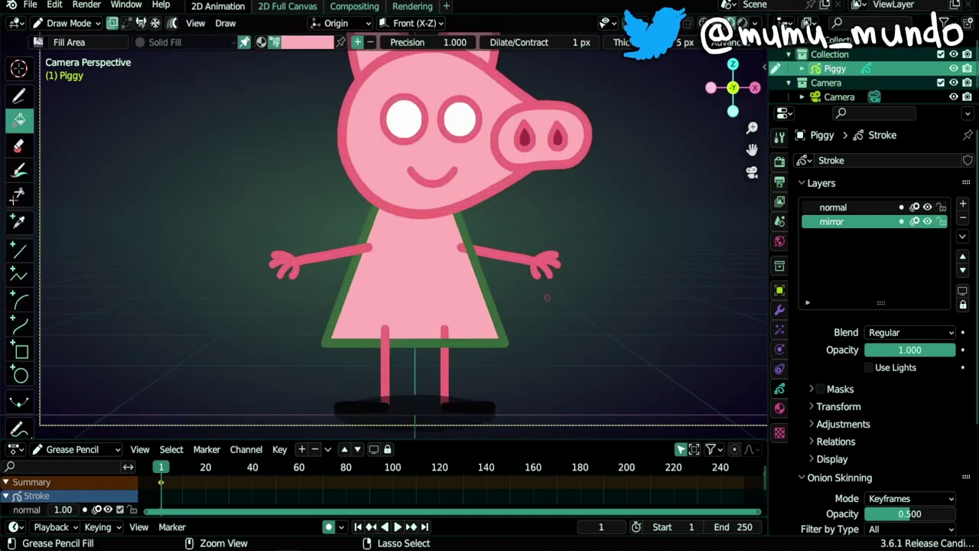
Step: In edit mode, select the strokes of both arms and both legs and move them to the normal layer
{"action": "key", "text": "Tab"}
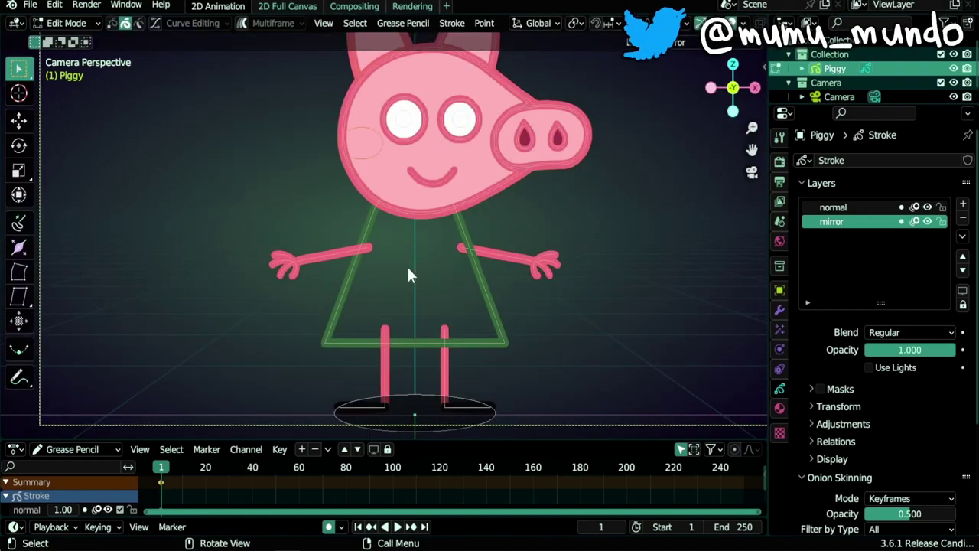
{"action": "left_click_drag", "start_coordinate": [244, 226], "coordinate": [305, 284]}
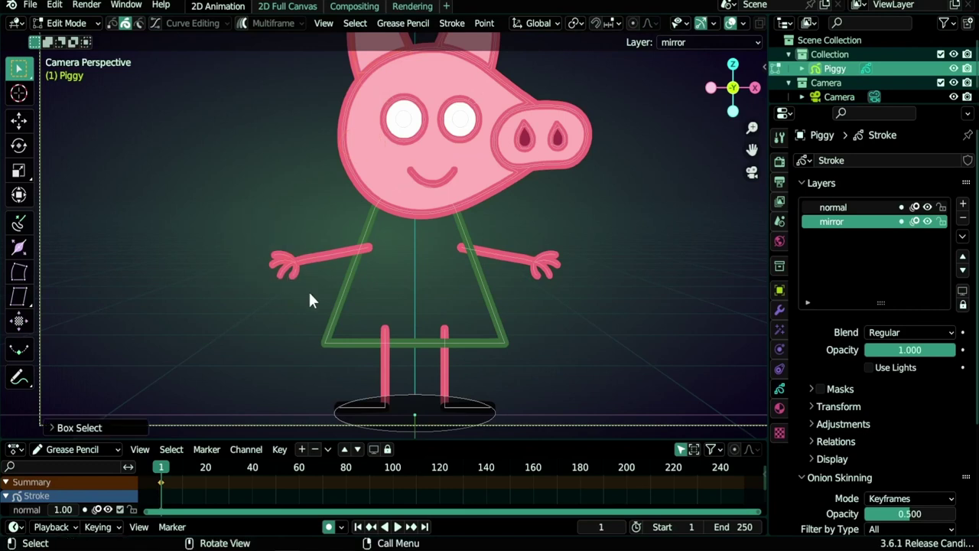
{"action": "left_click_drag", "start_coordinate": [509, 229], "coordinate": [579, 290]}
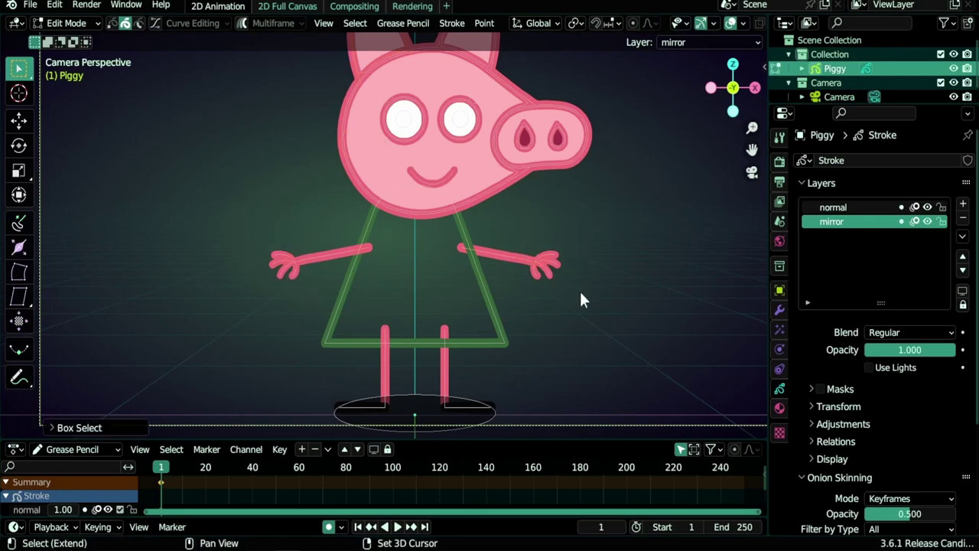
{"action": "left_click_drag", "start_coordinate": [357, 352], "coordinate": [486, 374]}
{"action": "key", "text": "m"}
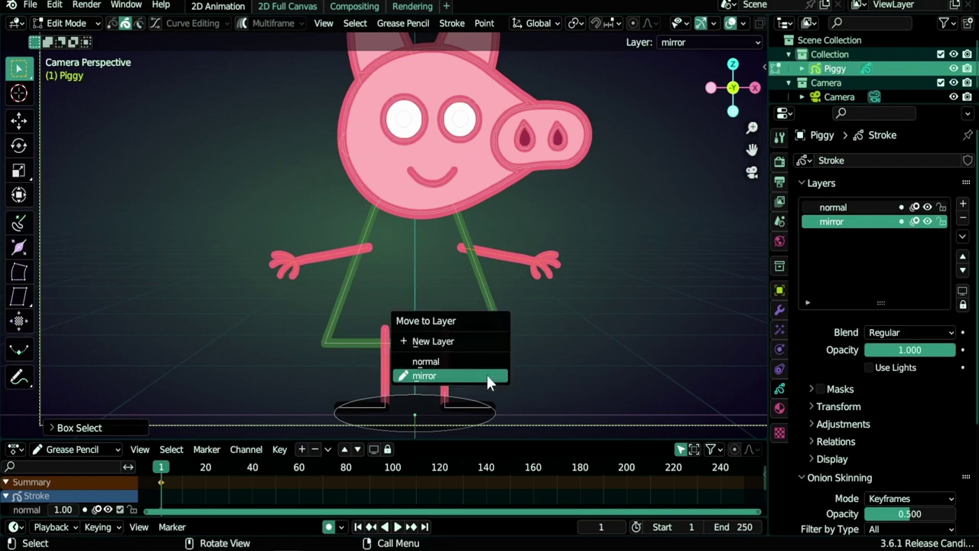
{"action": "left_click", "coordinate": [438, 367]}
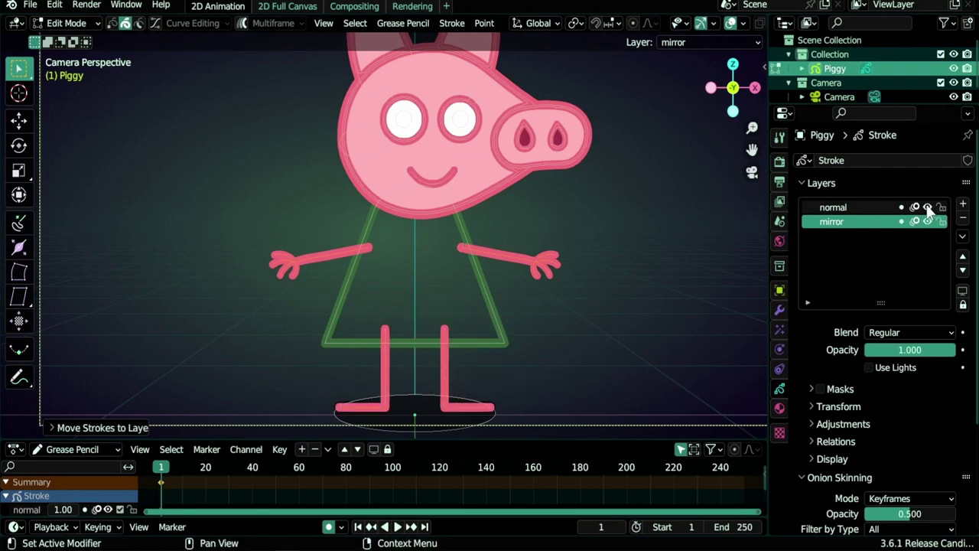
Step: Hide the normal layer, choose light green from the Piggy palette and fill the dress on the mirror layer
{"action": "left_click", "coordinate": [928, 208]}
{"action": "key", "text": "Tab"}
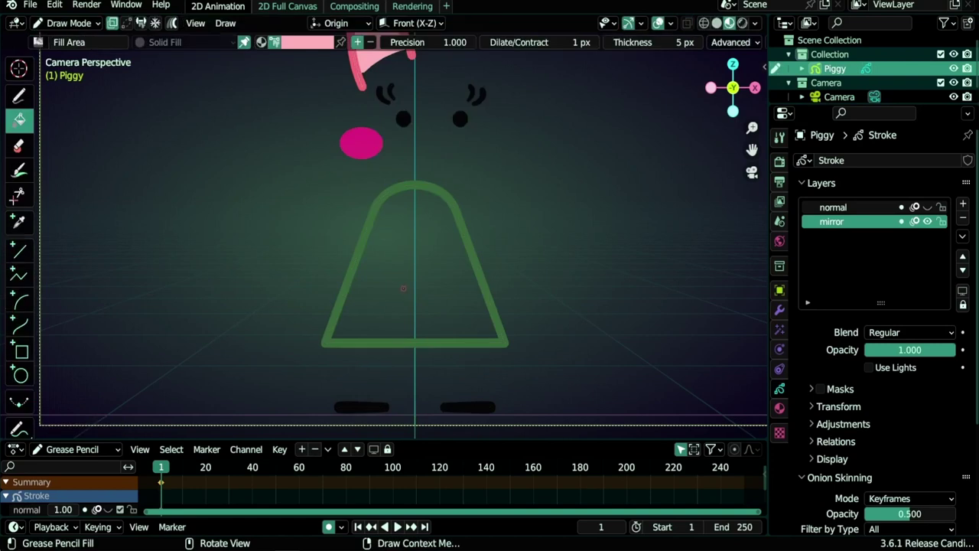
{"action": "left_click", "coordinate": [298, 45]}
{"action": "left_click", "coordinate": [313, 197]}
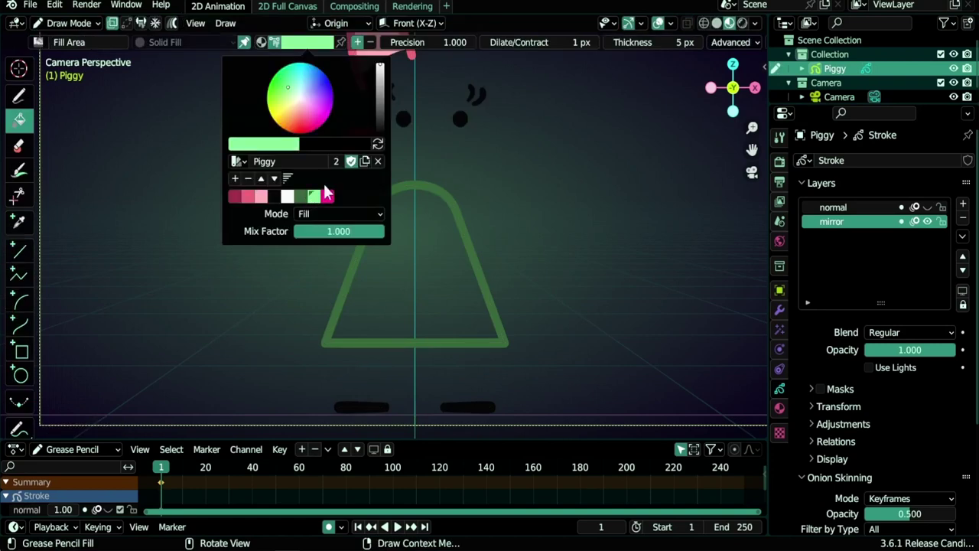
{"action": "left_click", "coordinate": [443, 274]}
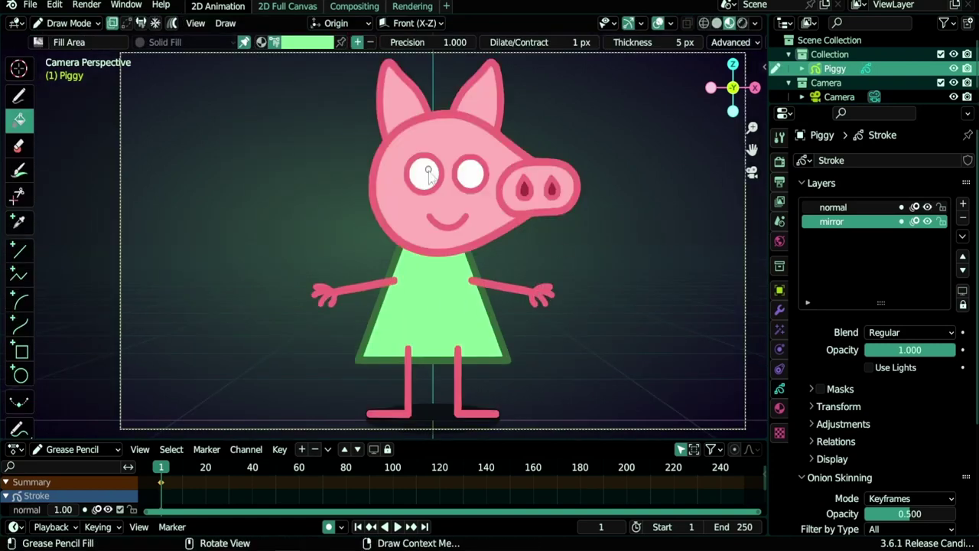
Step: Add and name layers for the character's parts: eye.R, eye.L, irises, eye.fill.R, eye.fill.L, head, arm.R, body, arm.L and leg.R
{"action": "scroll", "coordinate": [440, 364], "scroll_direction": "up", "scroll_amount": 3}
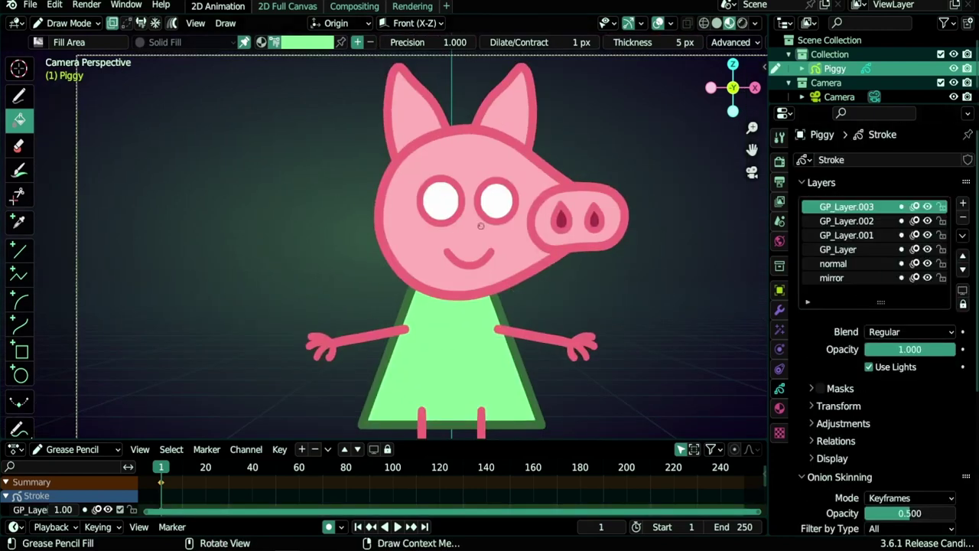
{"action": "double_click", "coordinate": [838, 250]}
{"action": "type", "text": "eye."}
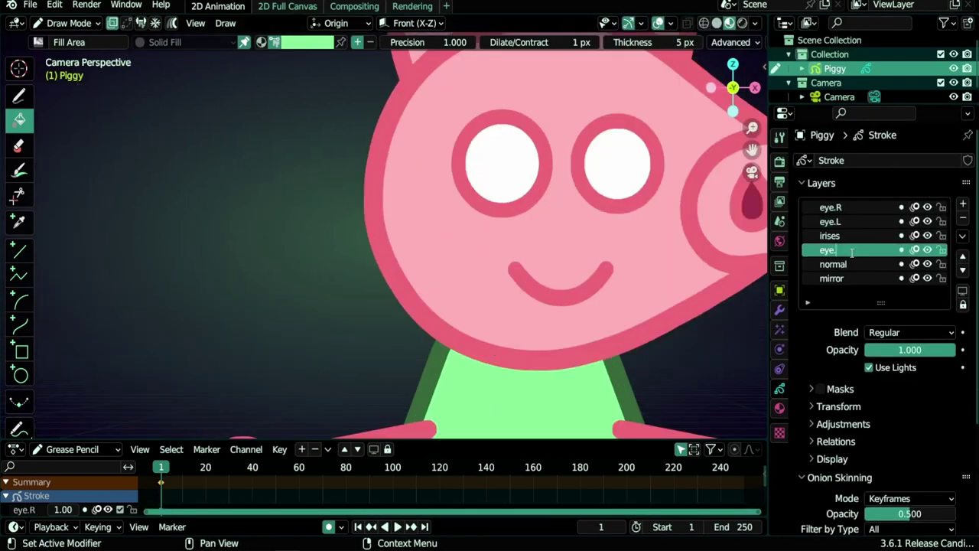
{"action": "type", "text": "leg"}
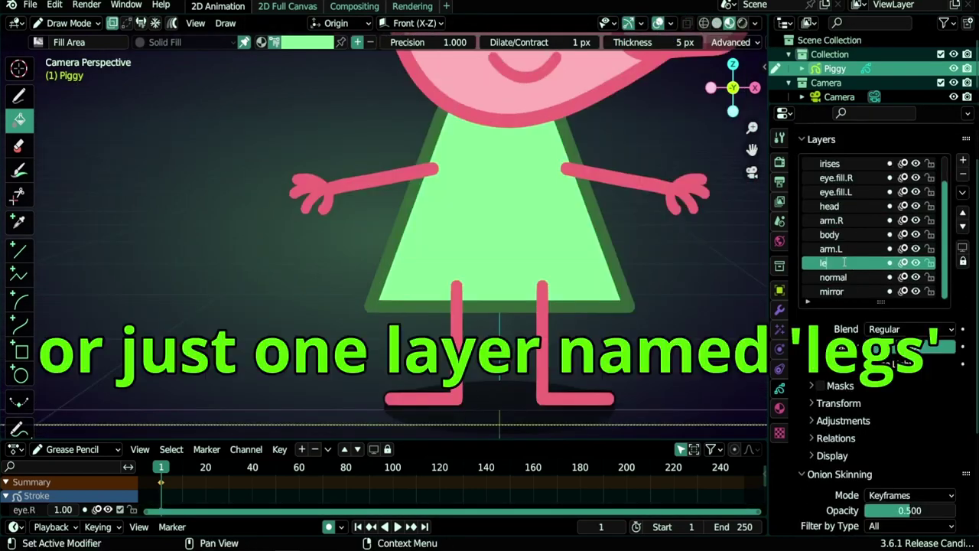
Step: Make leg.L the active layer and start moving the selected strokes to another layer
{"action": "left_click", "coordinate": [844, 274]}
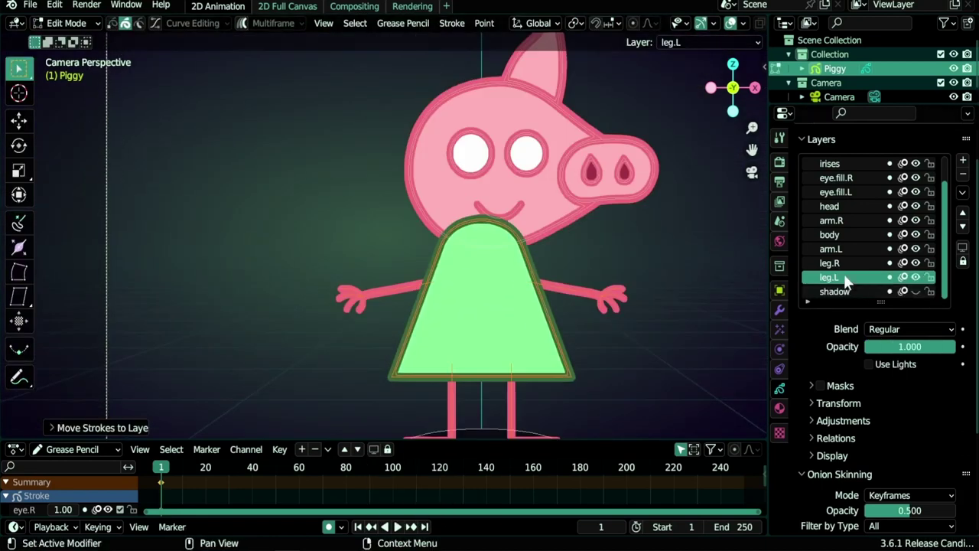
{"action": "key", "text": "m"}
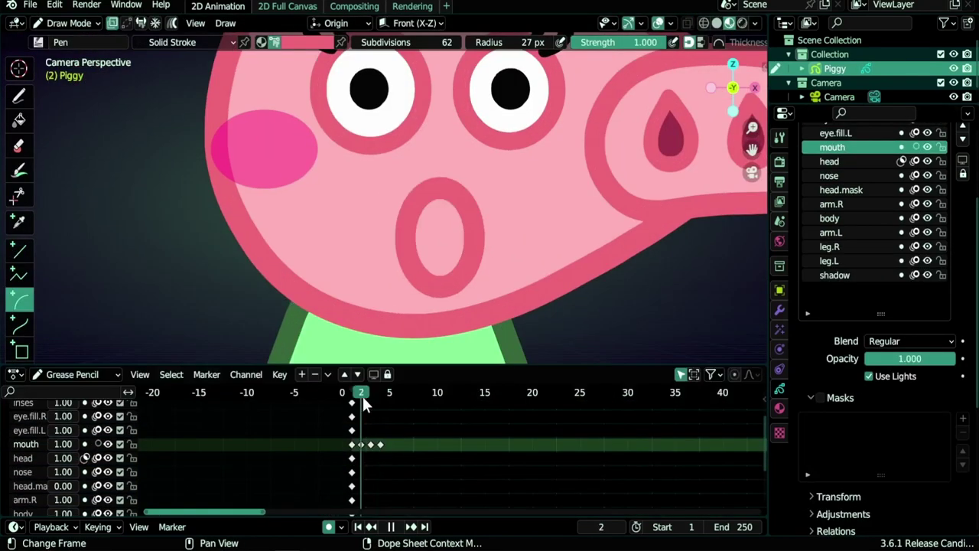
Step: Scrub the timeline from frame 2 to frame 4 to preview the mouth shapes
{"action": "left_click_drag", "start_coordinate": [363, 396], "coordinate": [384, 395]}
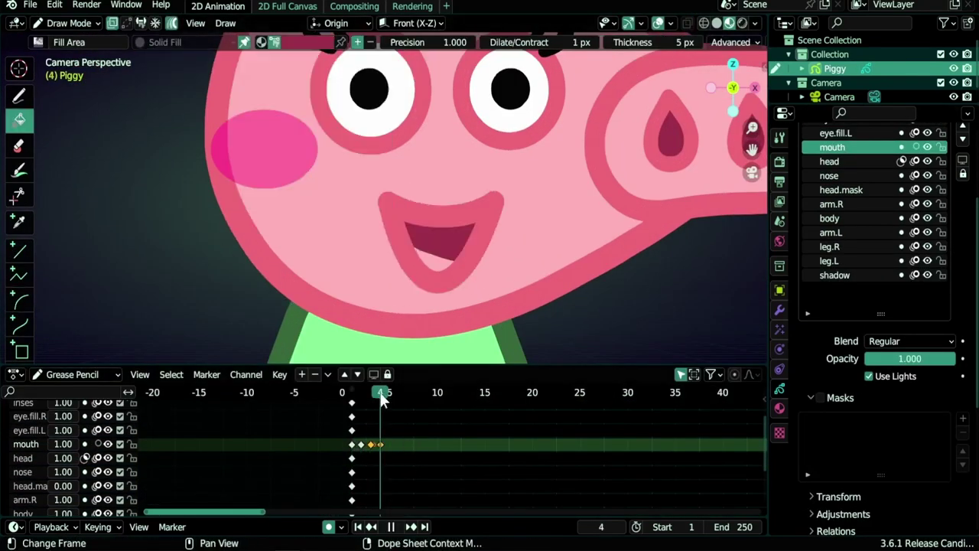